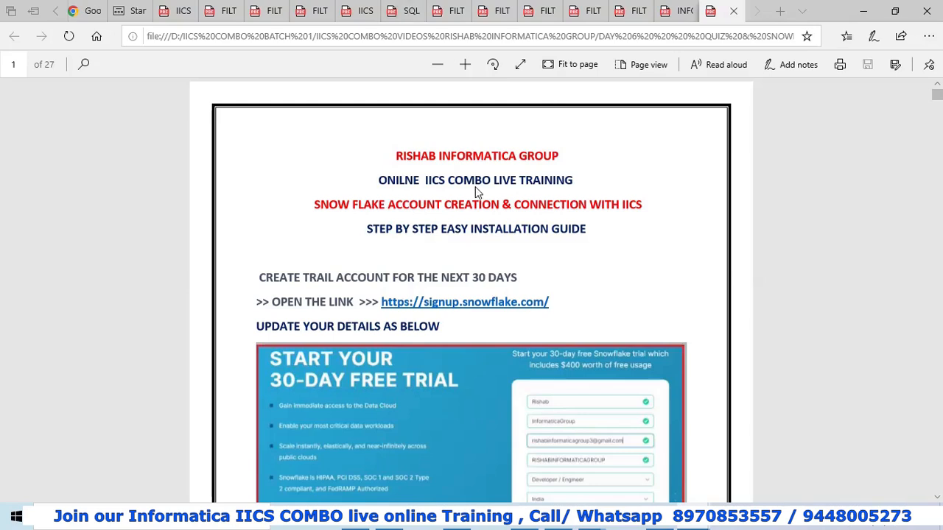
Read through the PDF guide to page 10, past the Snowflake trial, activation and login screenshots.
scroll(476, 188, down, 1)
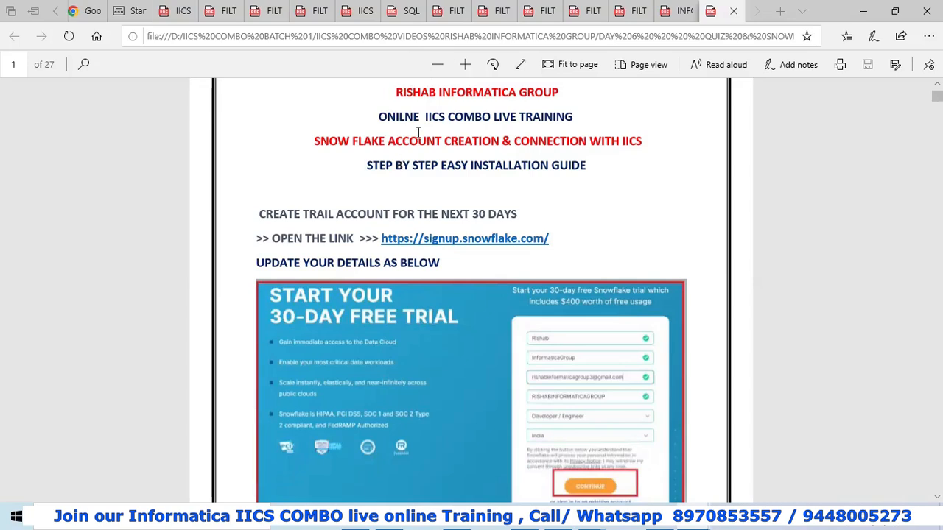
scroll(410, 151, down, 3)
scroll(424, 184, up, 2)
scroll(420, 170, down, 2)
scroll(420, 168, down, 5)
scroll(398, 176, down, 6)
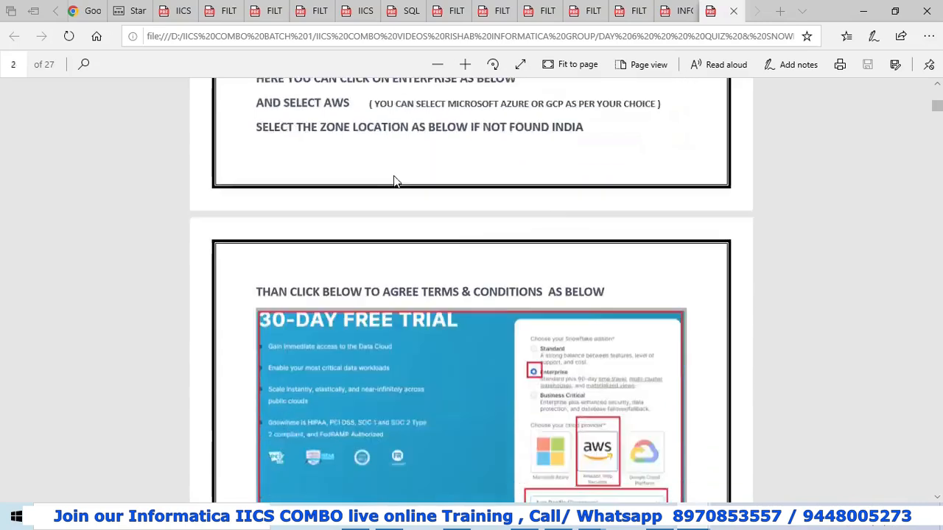
scroll(398, 168, down, 10)
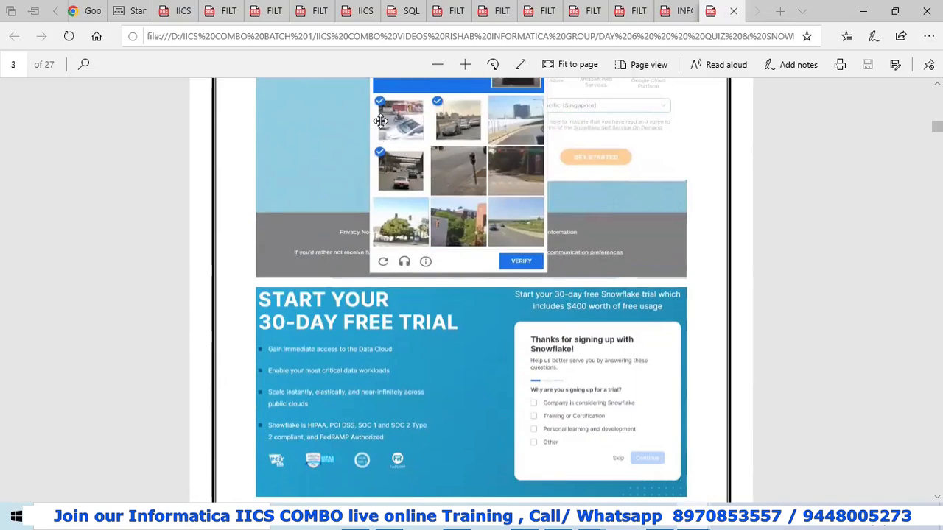
scroll(377, 110, down, 5)
scroll(374, 100, down, 6)
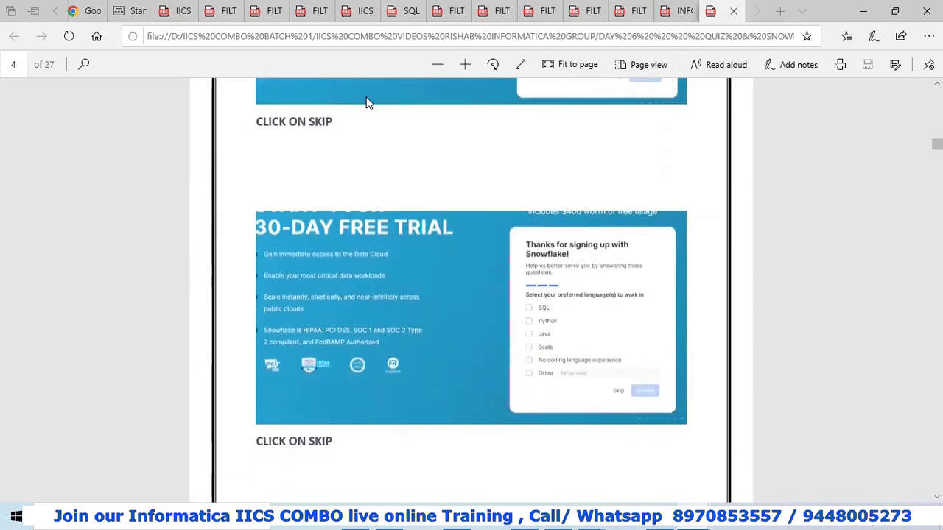
scroll(379, 99, down, 6)
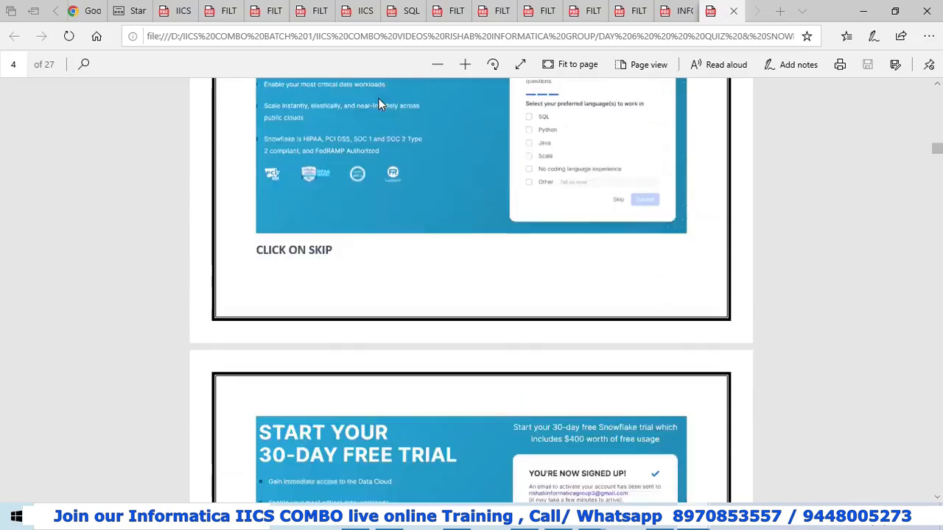
scroll(379, 100, down, 7)
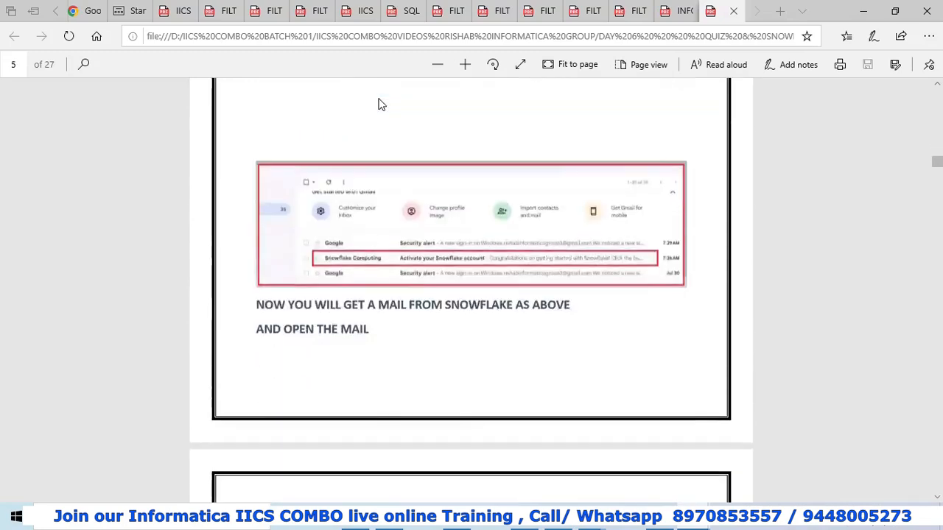
scroll(372, 120, down, 4)
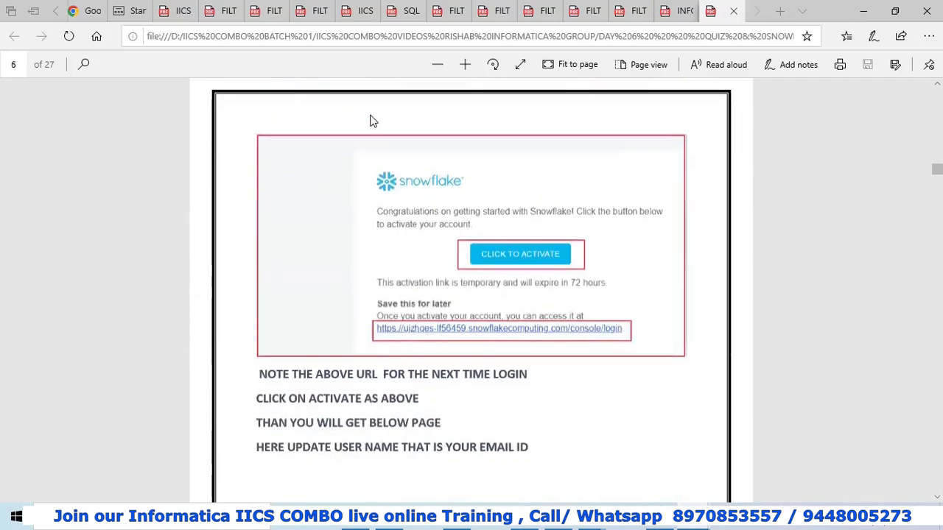
scroll(372, 118, down, 3)
scroll(372, 118, down, 8)
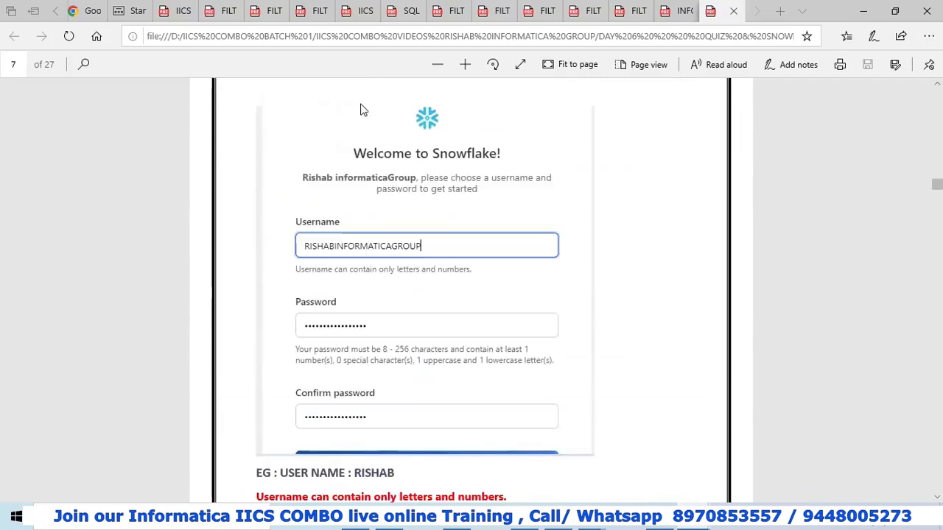
scroll(364, 104, down, 7)
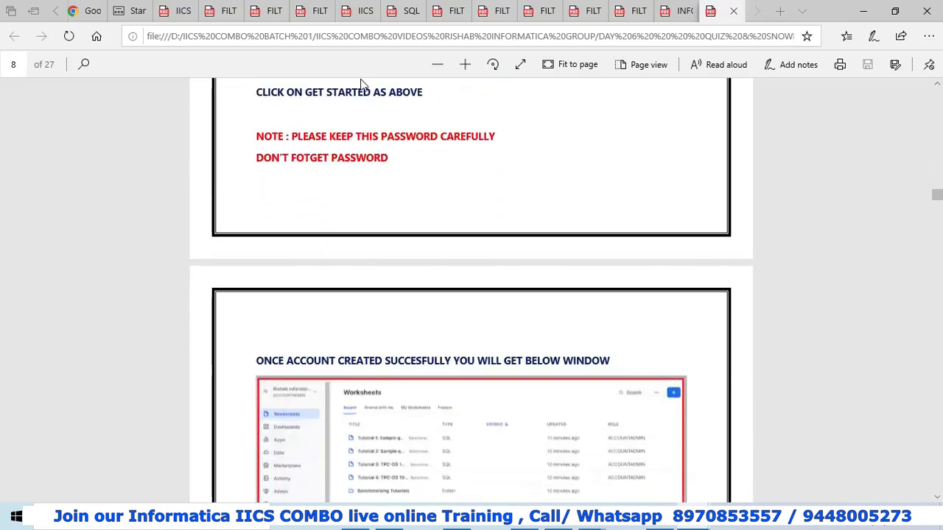
scroll(365, 96, down, 13)
scroll(370, 111, down, 5)
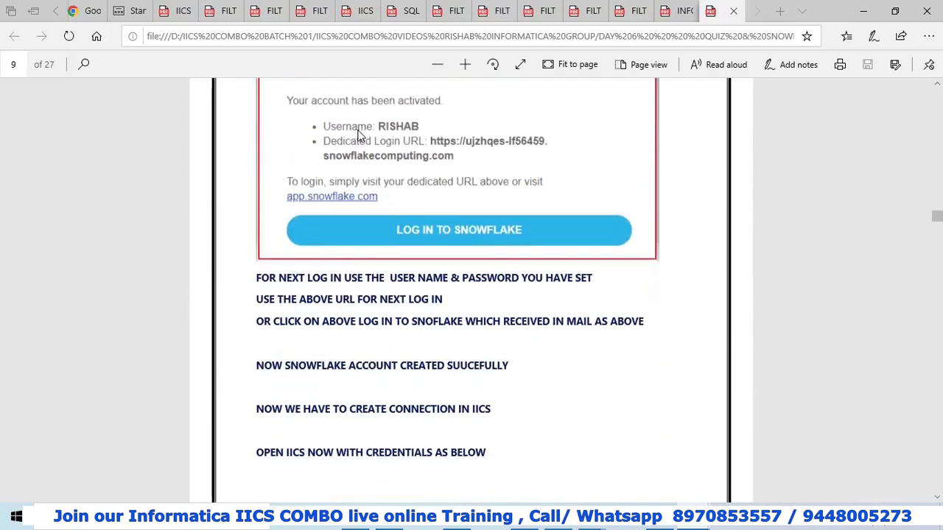
scroll(347, 125, down, 15)
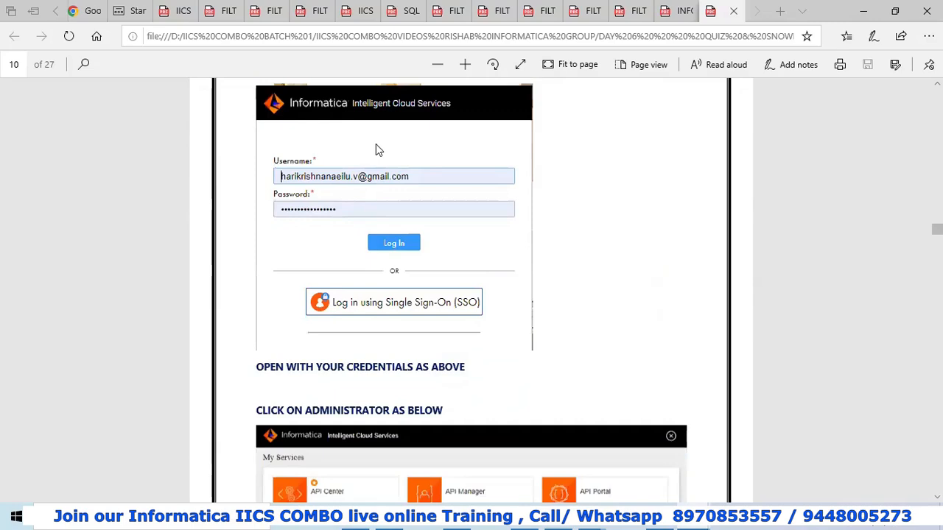
scroll(372, 143, down, 5)
scroll(368, 140, up, 5)
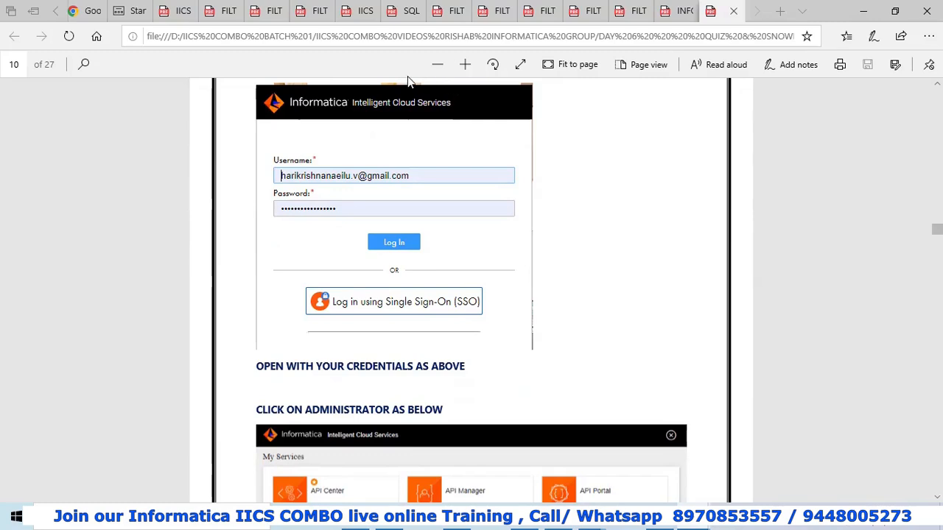
Log in to IICS with a different account's username, dismiss the release popup, and enter Administrator.
key(alt+Tab)
click(464, 190)
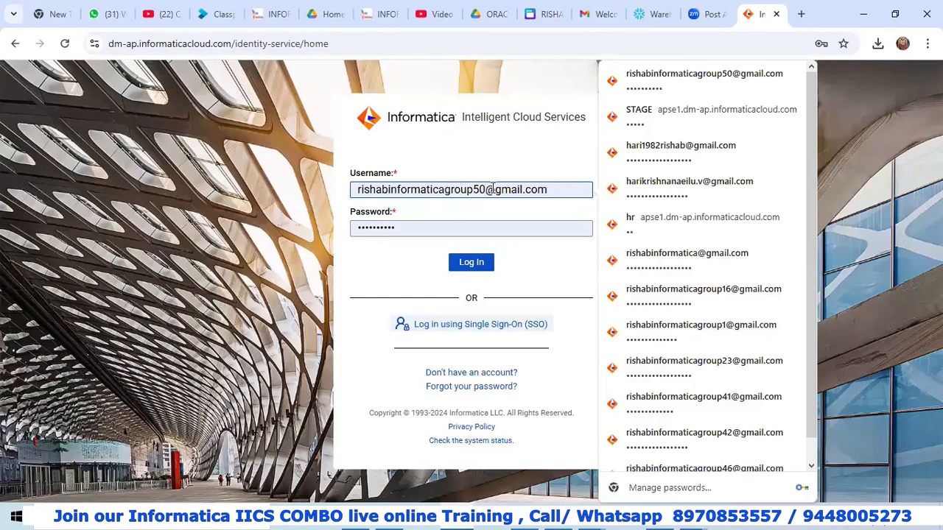
key(BackSpace)
key(BackSpace)
key(BackSpace)
key(BackSpace)
key(BackSpace)
key(BackSpace)
key(BackSpace)
key(BackSpace)
key(BackSpace)
key(BackSpace)
key(BackSpace)
key(BackSpace)
key(BackSpace)
key(BackSpace)
key(BackSpace)
key(BackSpace)
key(BackSpace)
key(BackSpace)
key(BackSpace)
key(BackSpace)
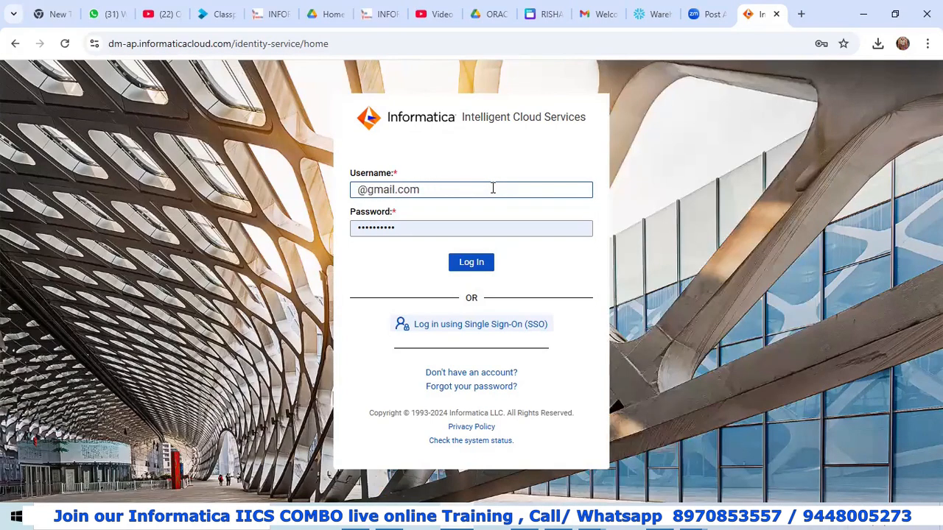
text(hariastrocompany)
click(472, 263)
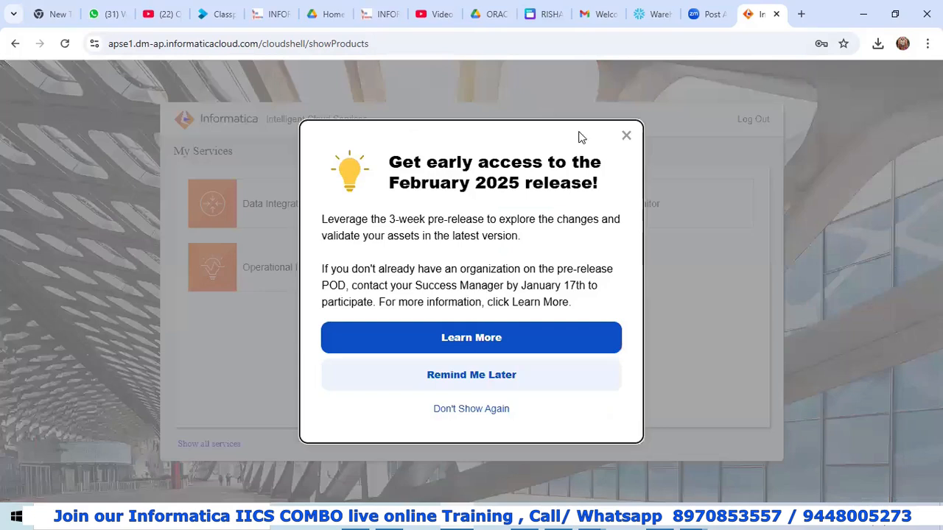
click(627, 137)
click(462, 203)
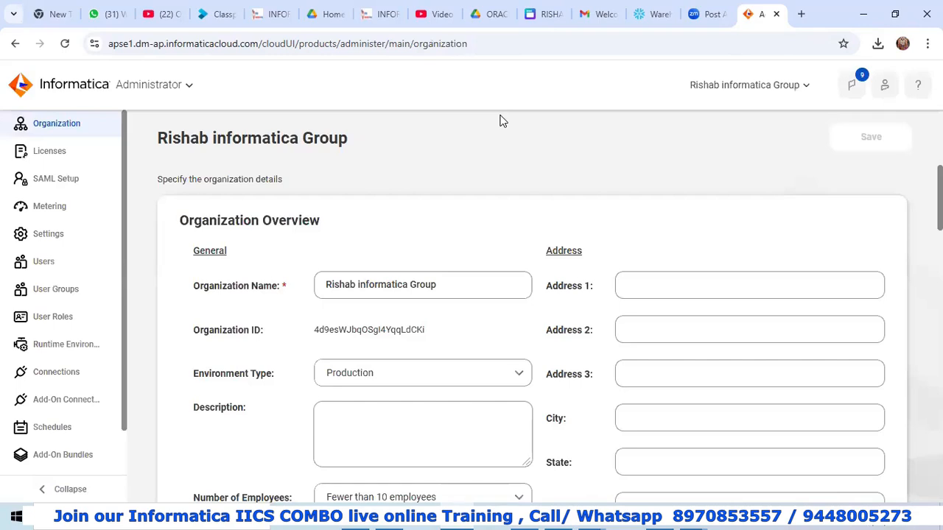
Review Secure Agent DESKTOP-KHRDO8M under Runtime Environments: Up and Running, version 71.04.
click(68, 344)
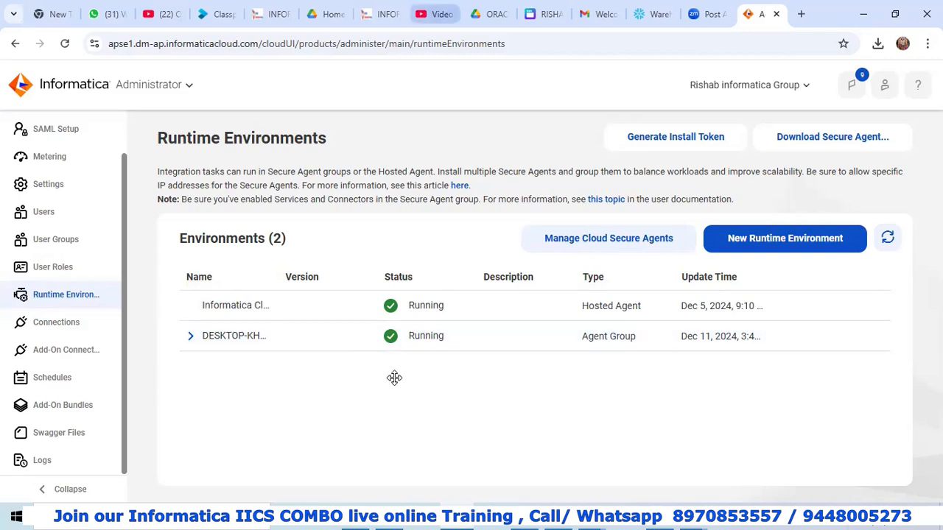
click(194, 337)
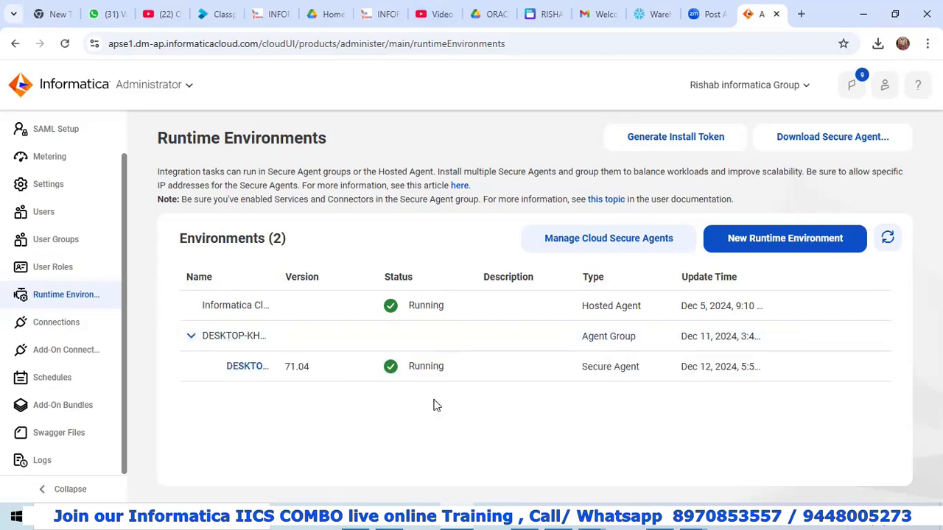
click(248, 369)
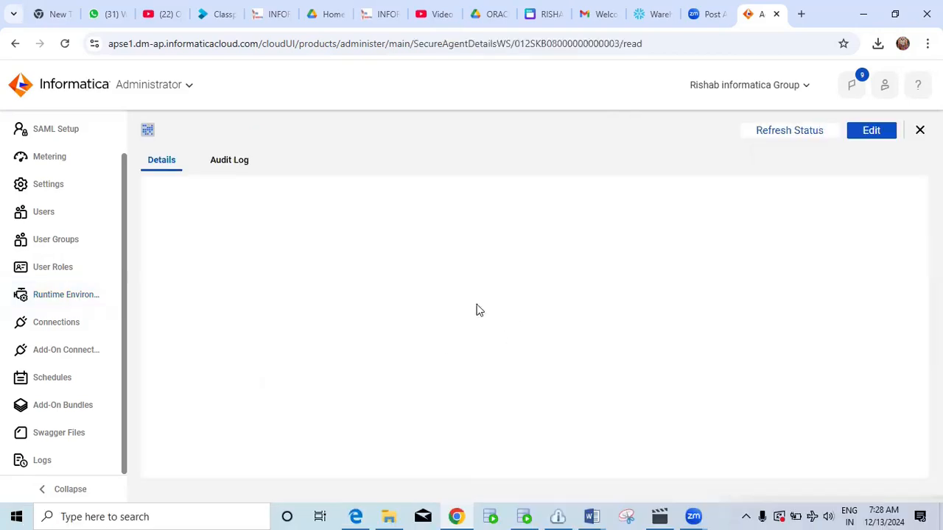
scroll(435, 271, down, 3)
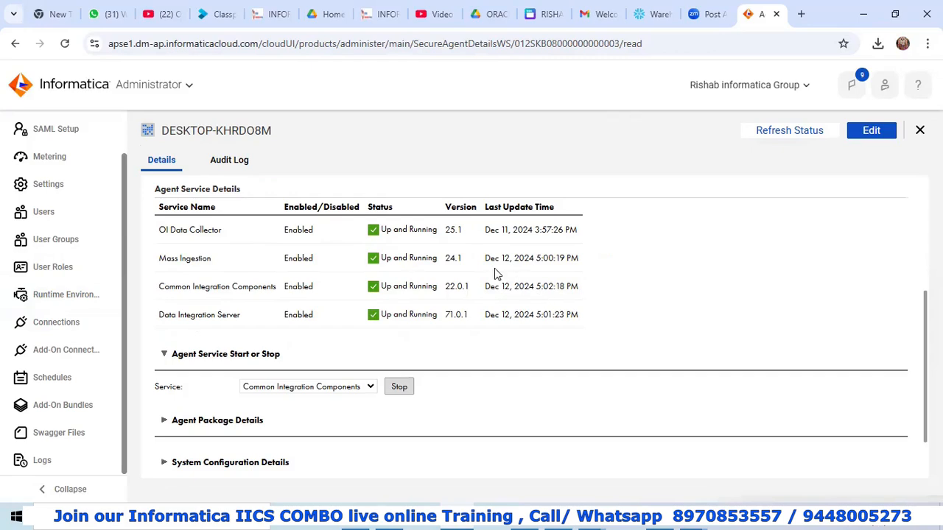
scroll(453, 243, up, 3)
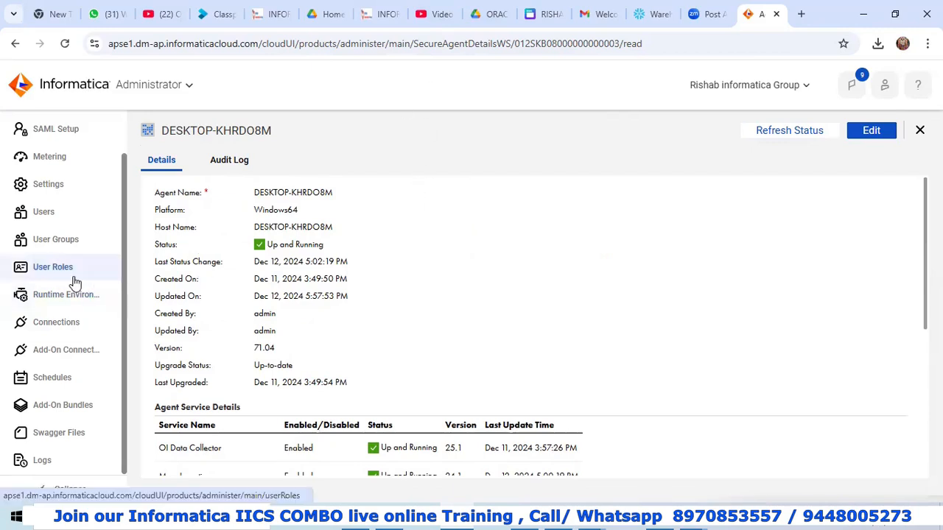
scroll(72, 280, up, 2)
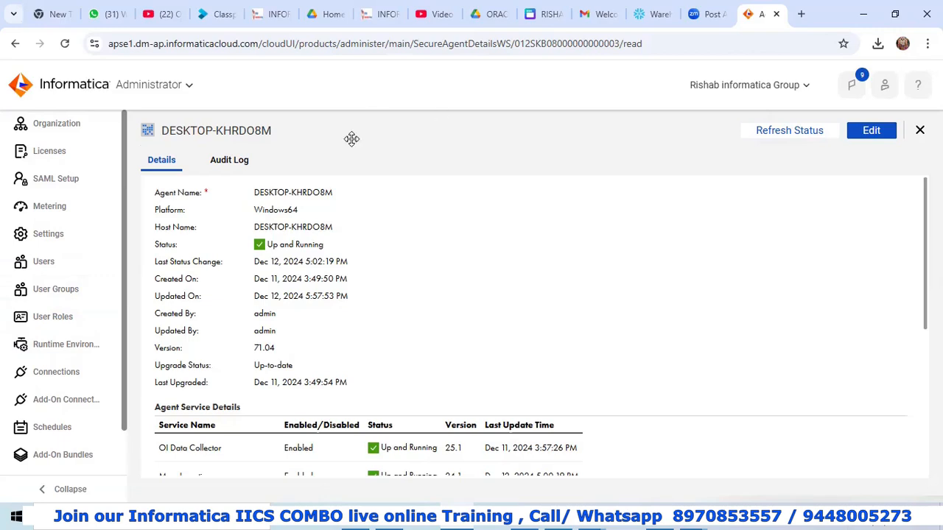
scroll(375, 208, down, 3)
scroll(376, 211, up, 3)
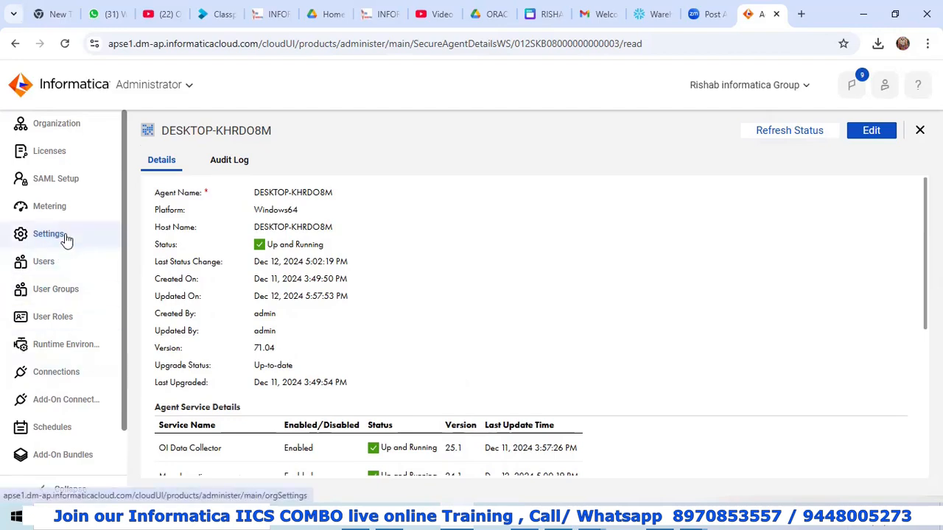
scroll(66, 240, down, 1)
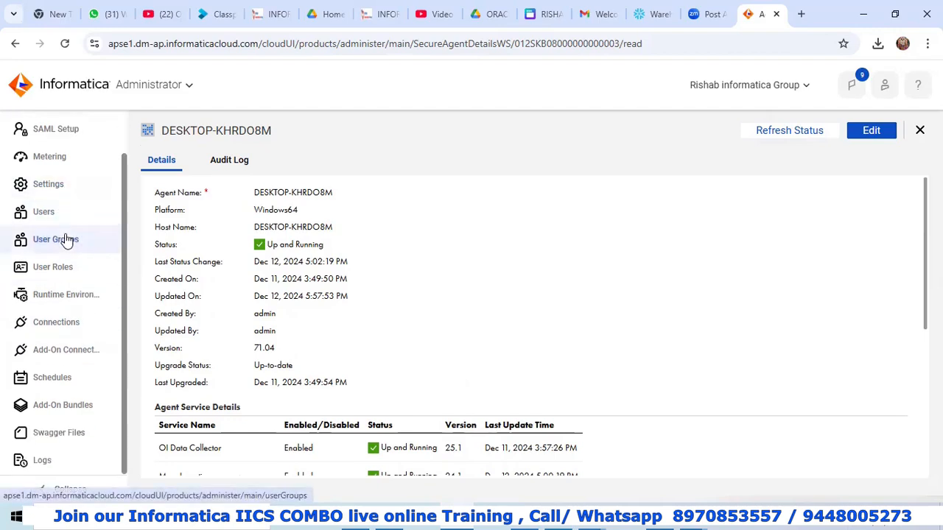
View the Oracle Connections list in Administrator, then bring up SQL Developer's SOURCE worksheet.
click(74, 295)
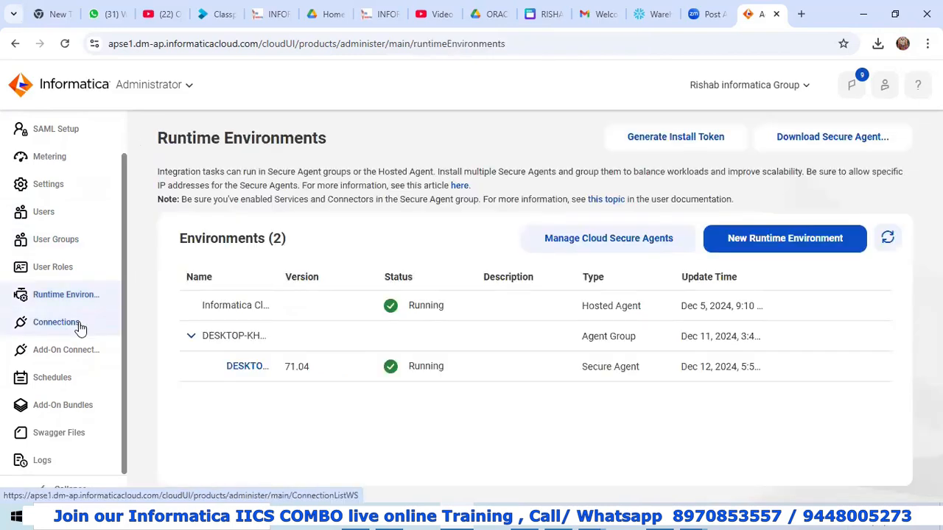
click(73, 333)
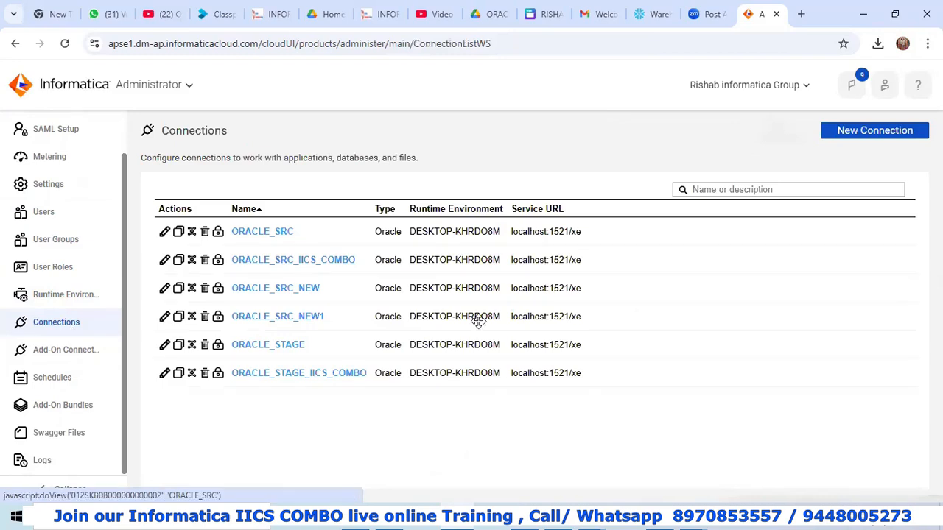
click(524, 516)
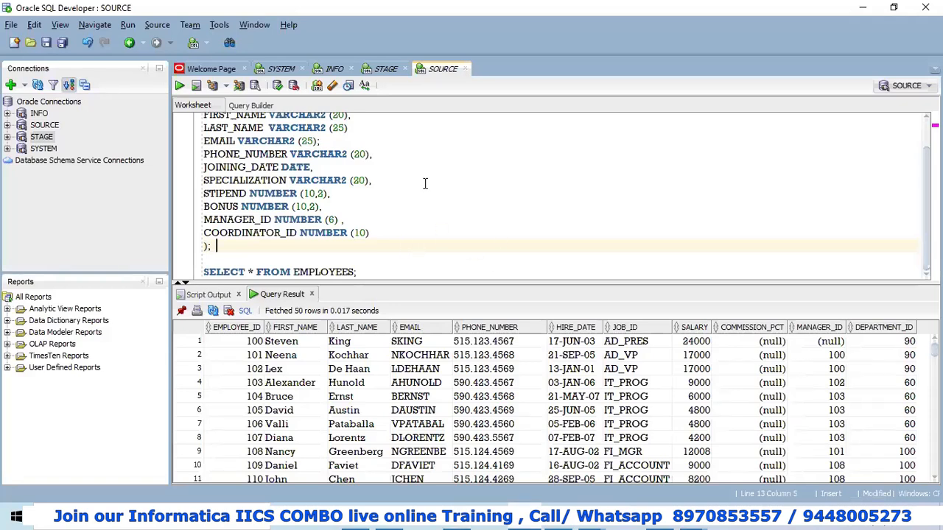
Look over the SRC_FF_STUDENTS CREATE TABLE script without changes, then return to IICS Connections.
scroll(419, 174, up, 1)
scroll(420, 173, down, 1)
scroll(419, 173, up, 1)
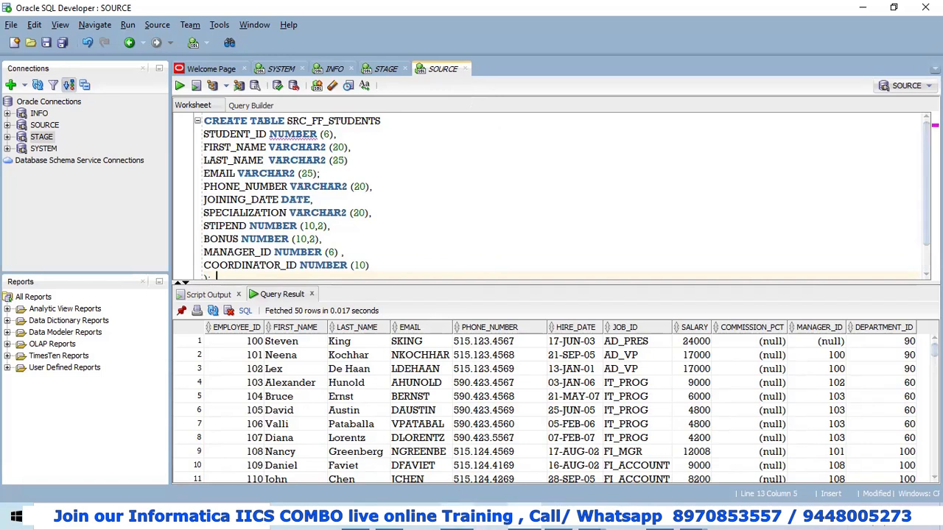
click(452, 519)
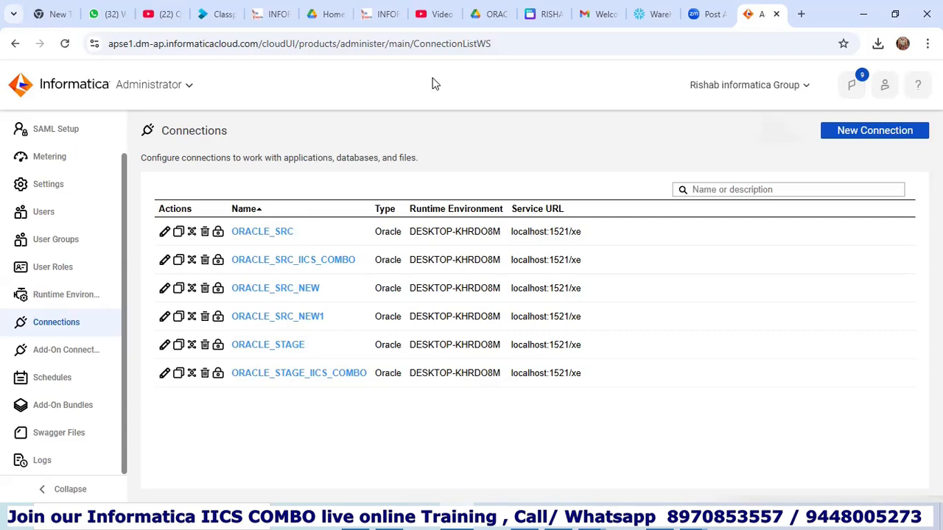
Type 'AWS , SNOWFLAKE , GCP , AZURE ,' into the blank Word document.
mouse_move(590, 519)
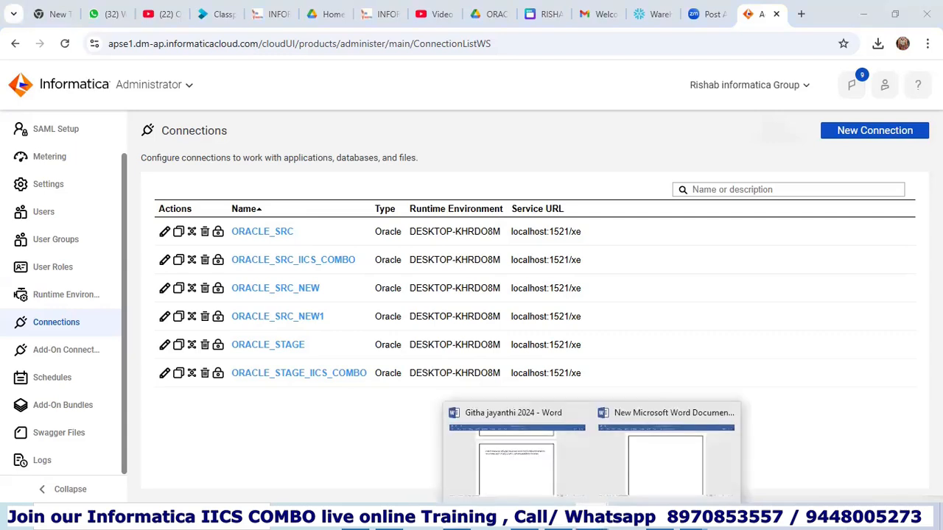
click(690, 480)
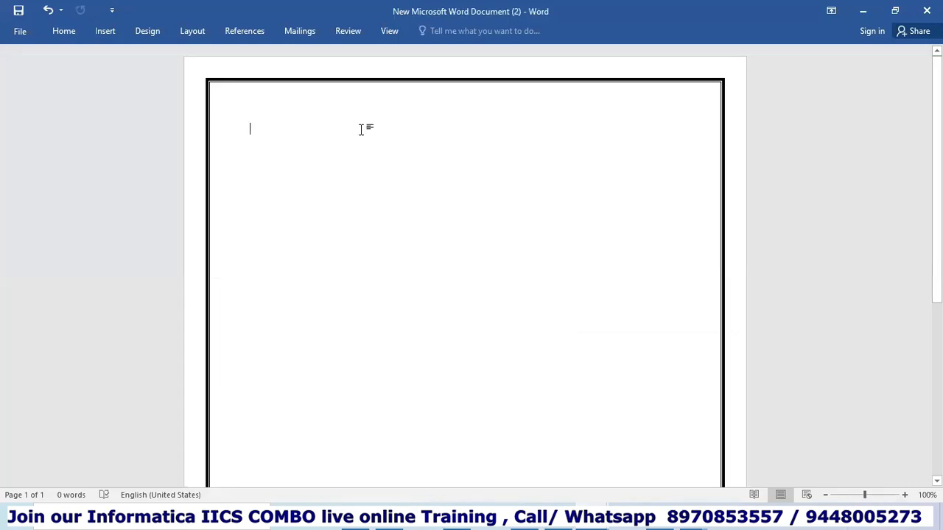
text(AWS , )
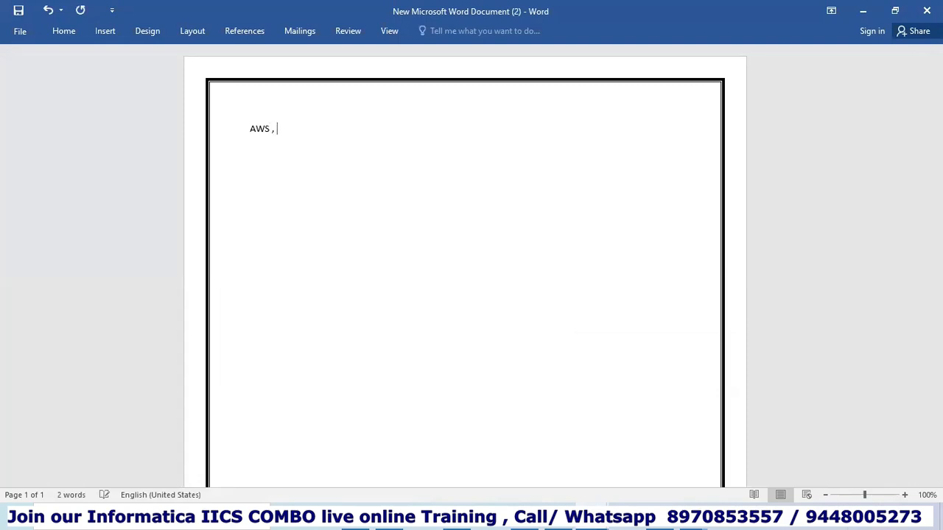
text(SNOWFLAKE  , GCP , AZURE)
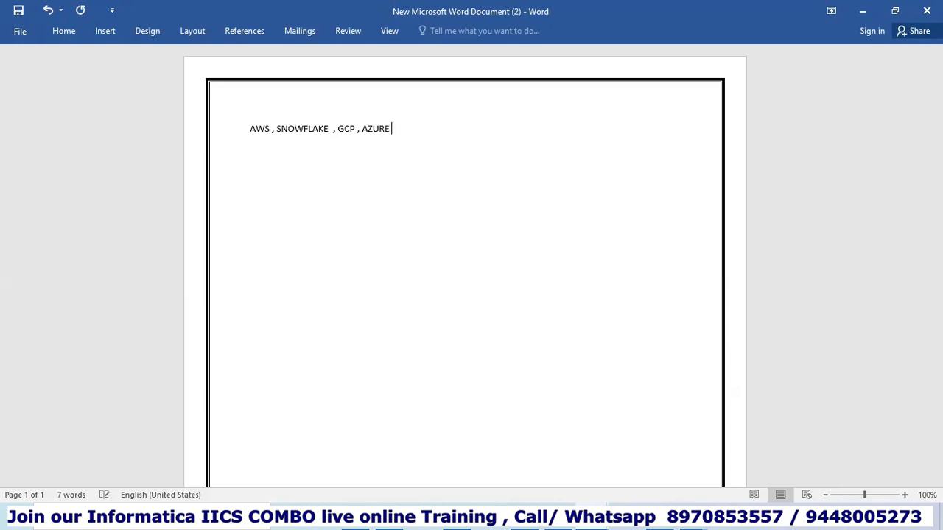
text( ,)
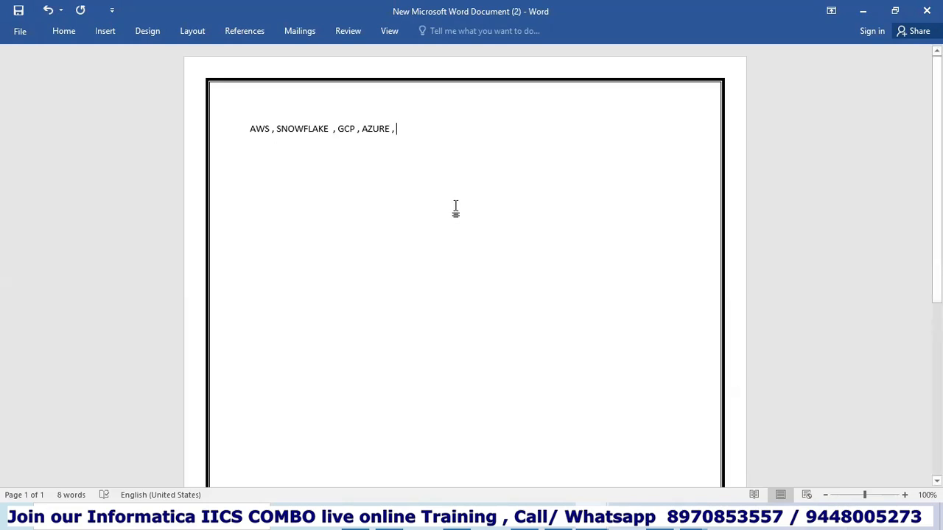
Make the platform list line 24-point text.
drag(405, 131, 241, 127)
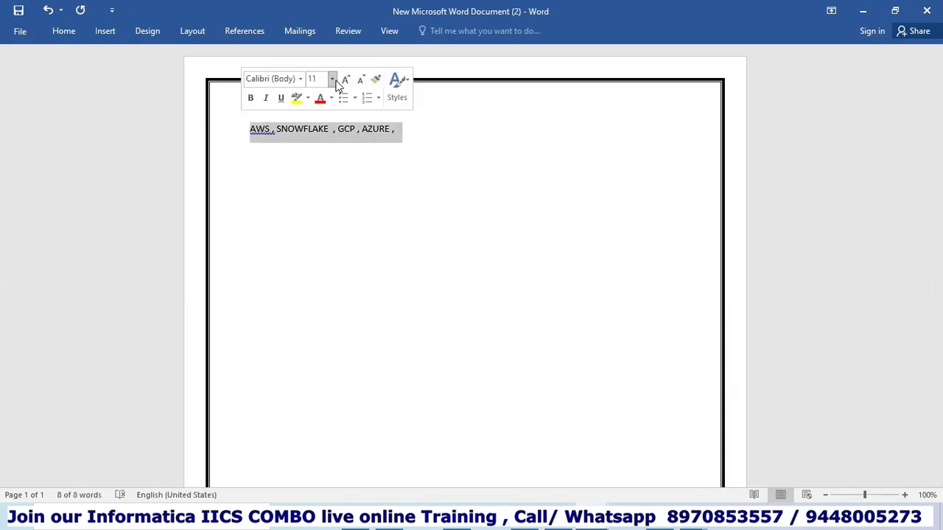
click(332, 79)
click(322, 239)
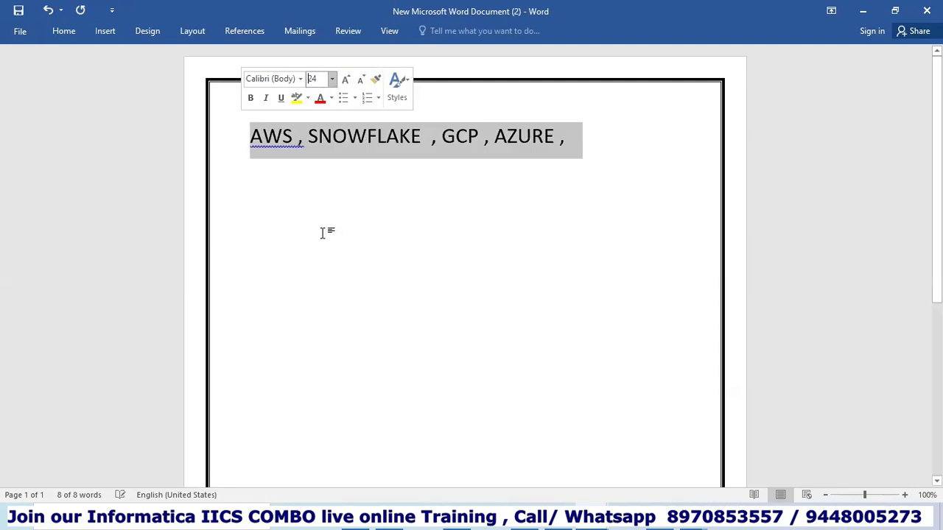
click(545, 255)
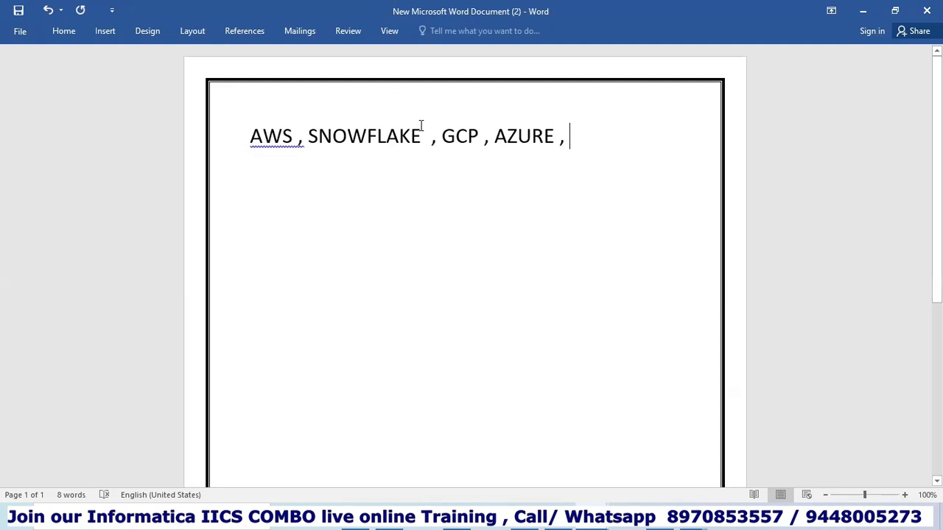
Place the insertion point right after SNOWFLAKE in the platform line.
click(555, 136)
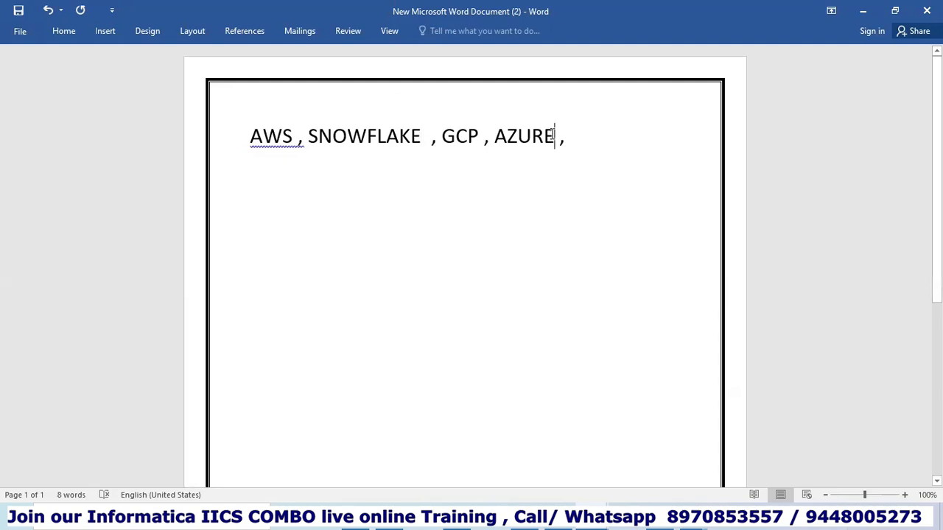
click(421, 136)
click(308, 136)
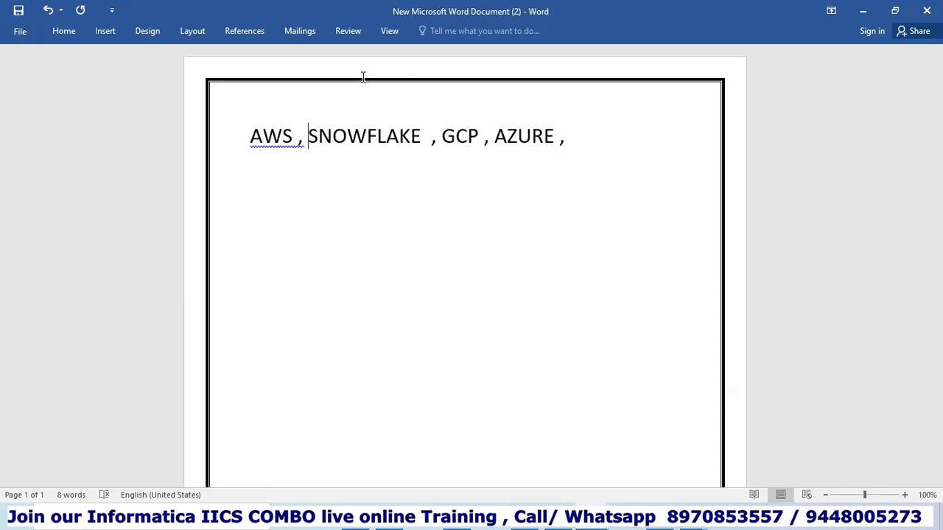
click(421, 137)
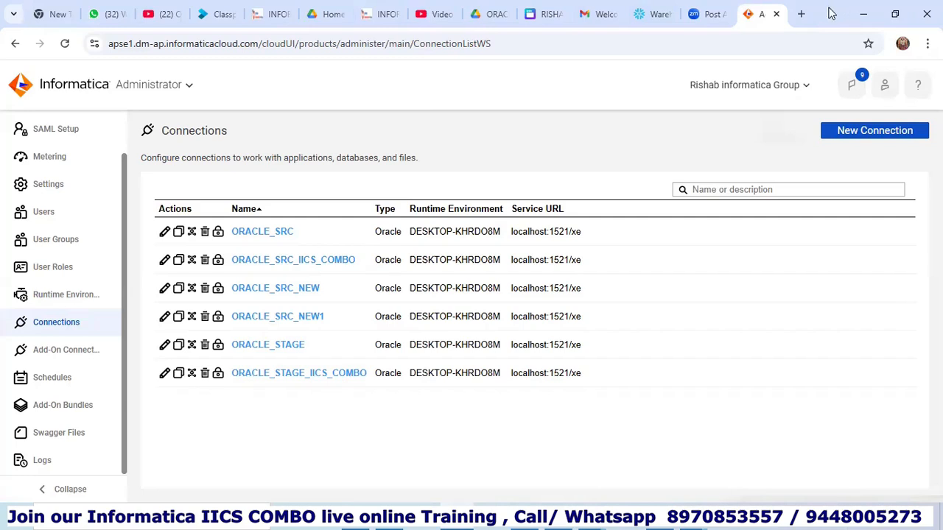
click(652, 14)
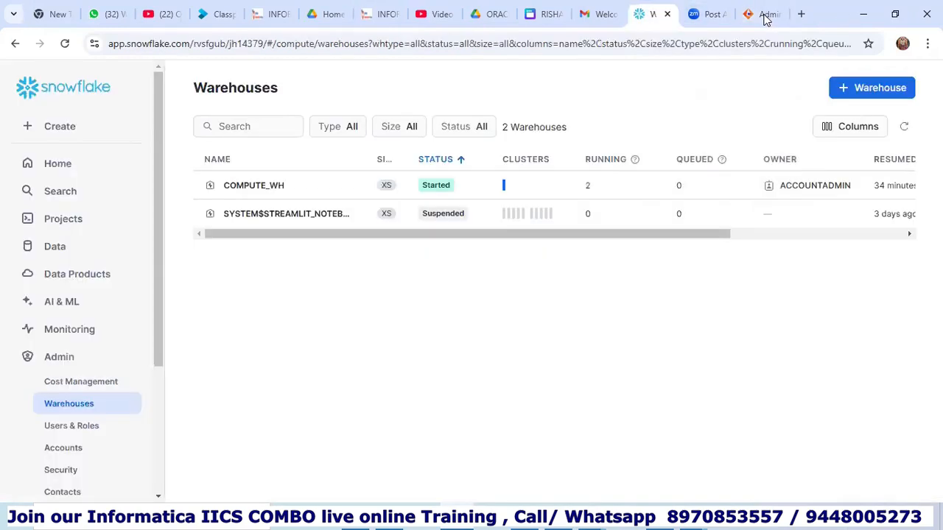
click(16, 46)
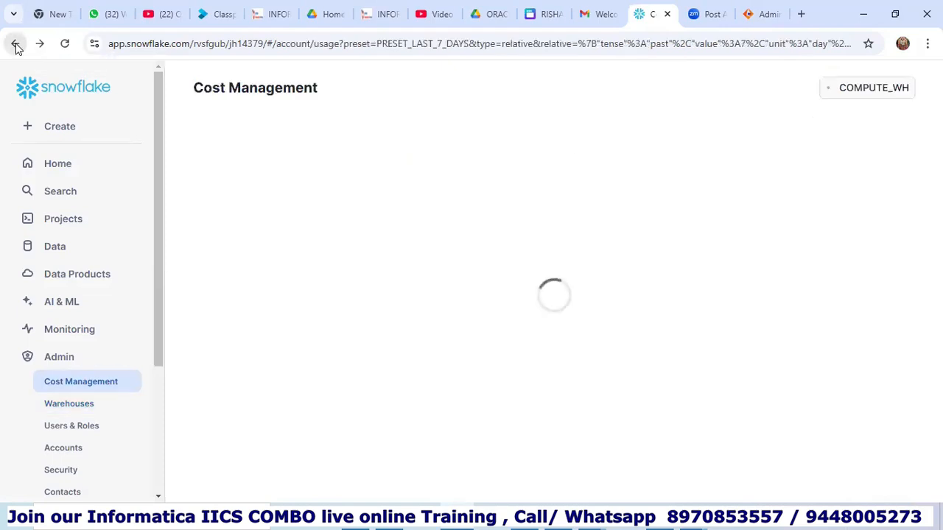
click(16, 46)
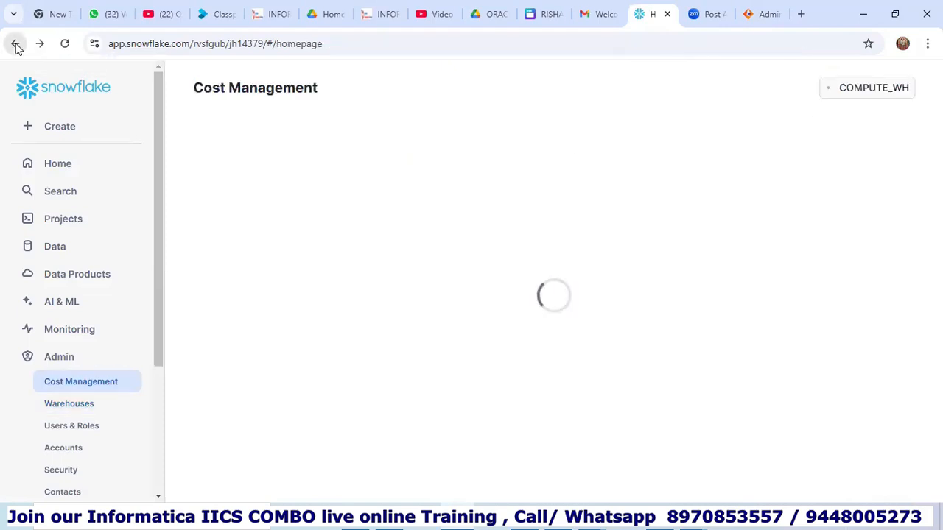
click(16, 45)
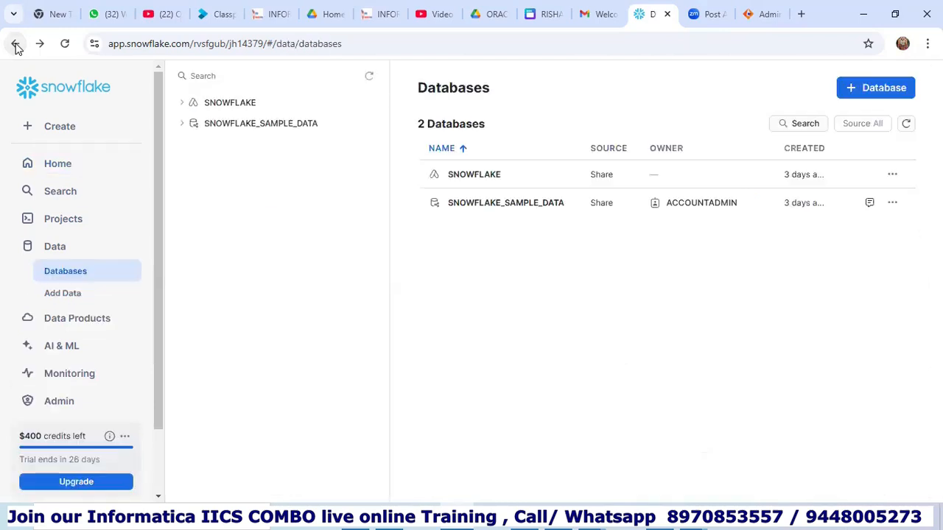
click(16, 45)
key(ctrl+Tab)
click(759, 14)
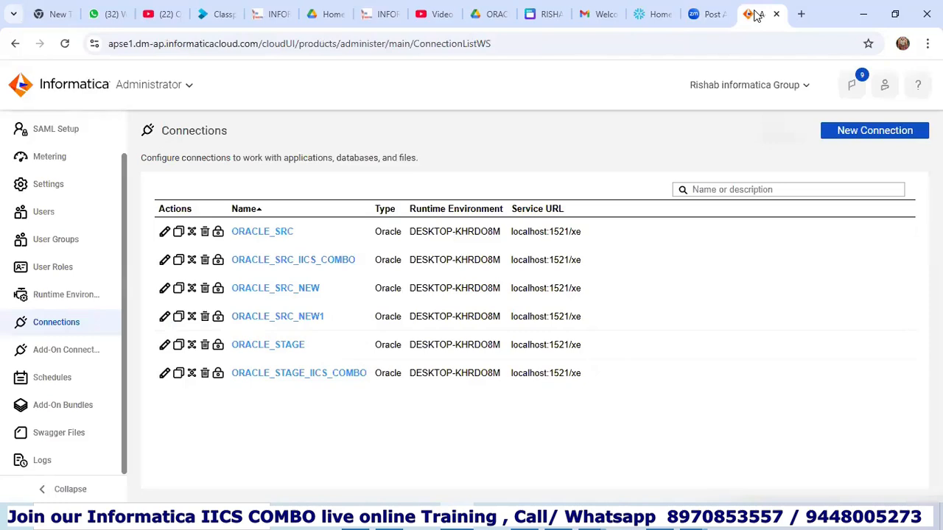
click(654, 15)
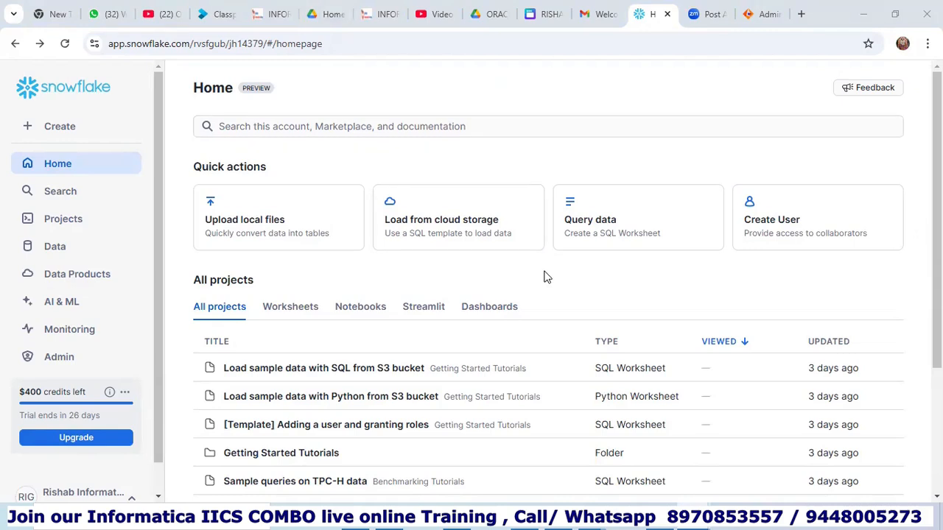
scroll(82, 280, down, 1)
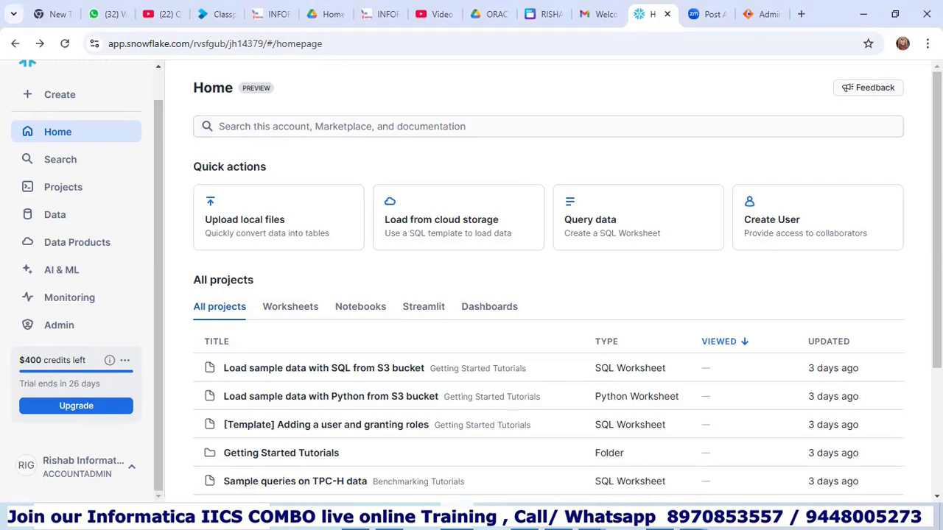
click(759, 14)
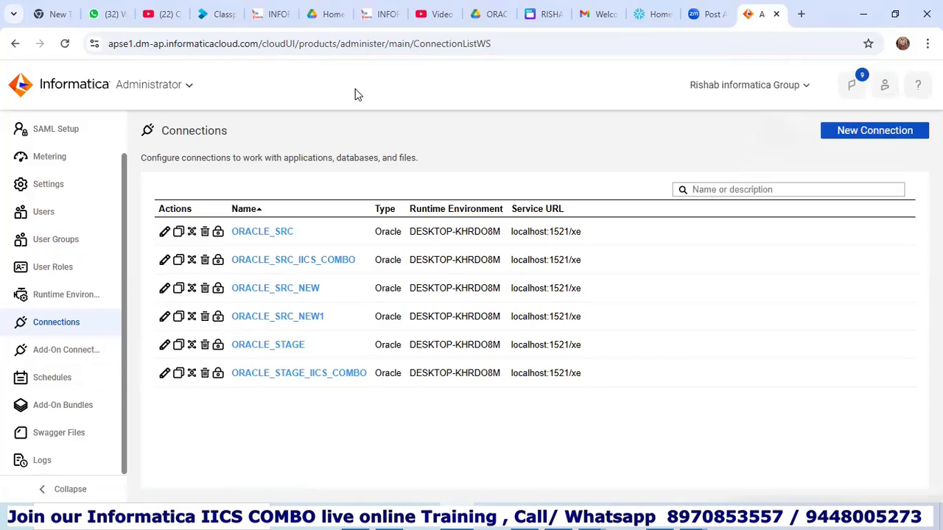
click(81, 354)
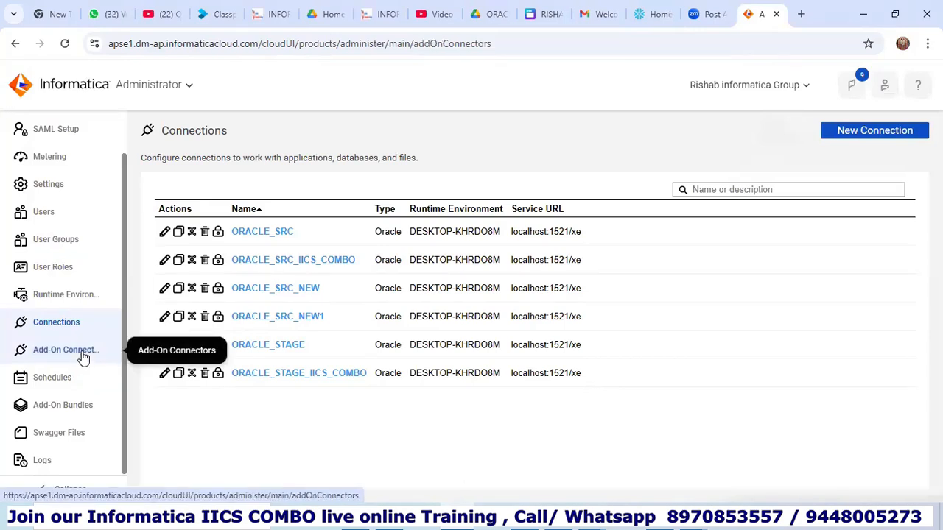
Browse the first page of the Add-On Connectors catalog's 115 connectors, such as Databricks and Infometry.
click(81, 351)
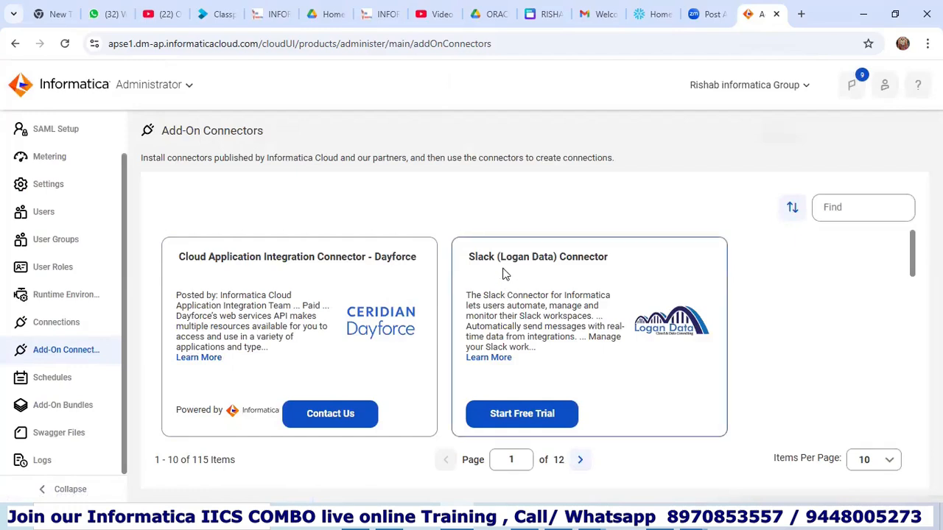
scroll(509, 253, down, 5)
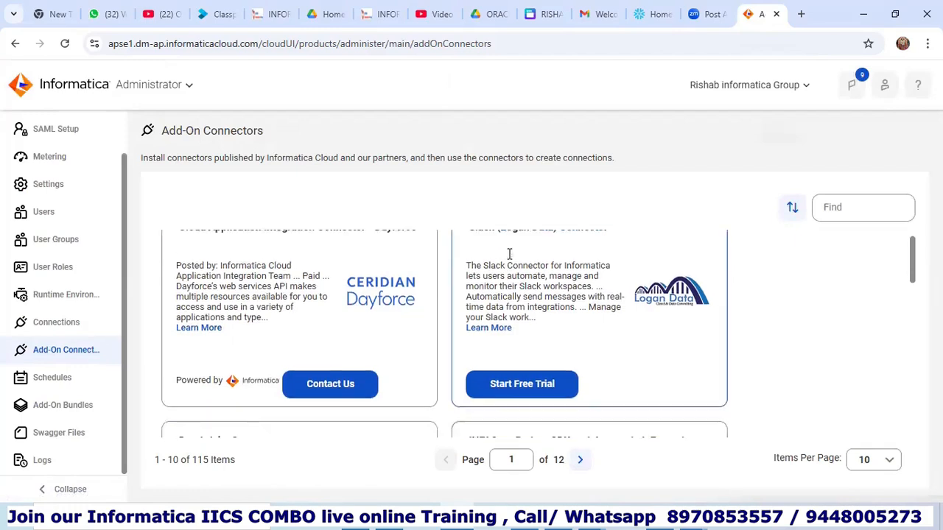
scroll(508, 258, down, 3)
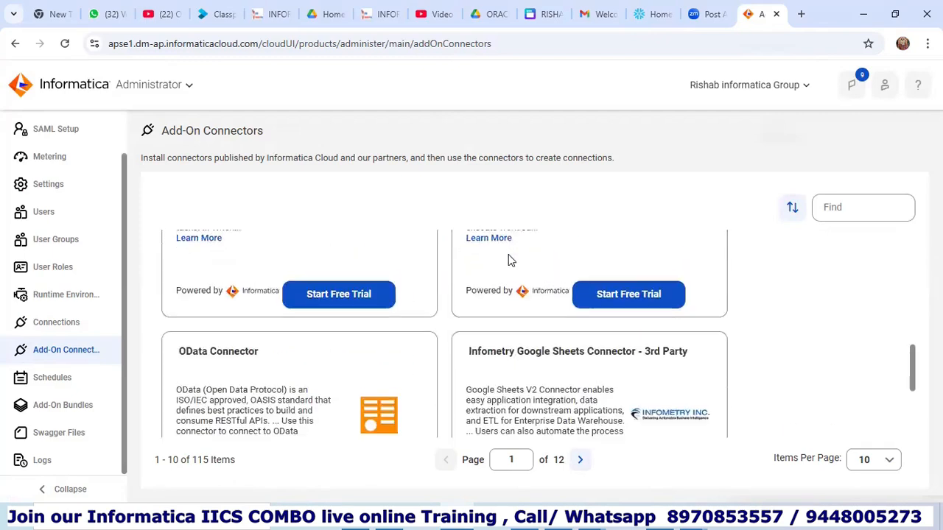
scroll(507, 253, down, 2)
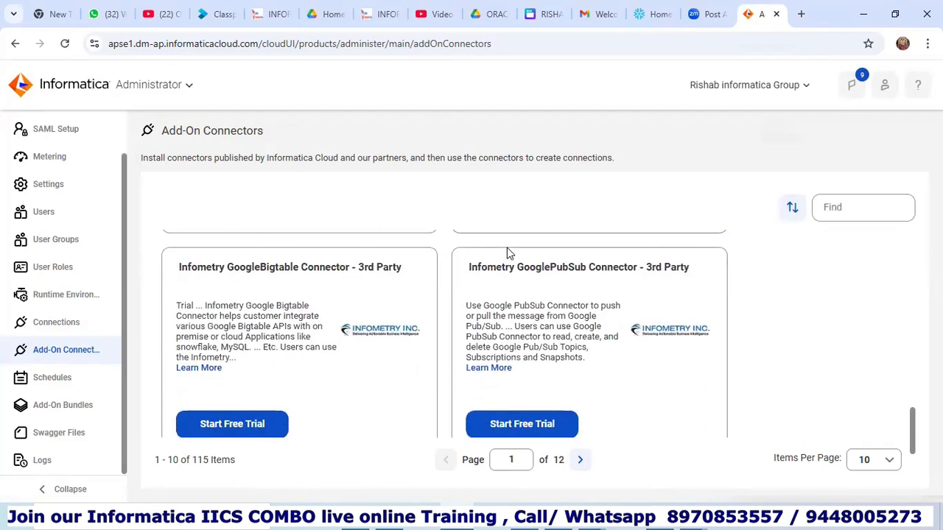
scroll(507, 254, up, 6)
scroll(505, 287, up, 1)
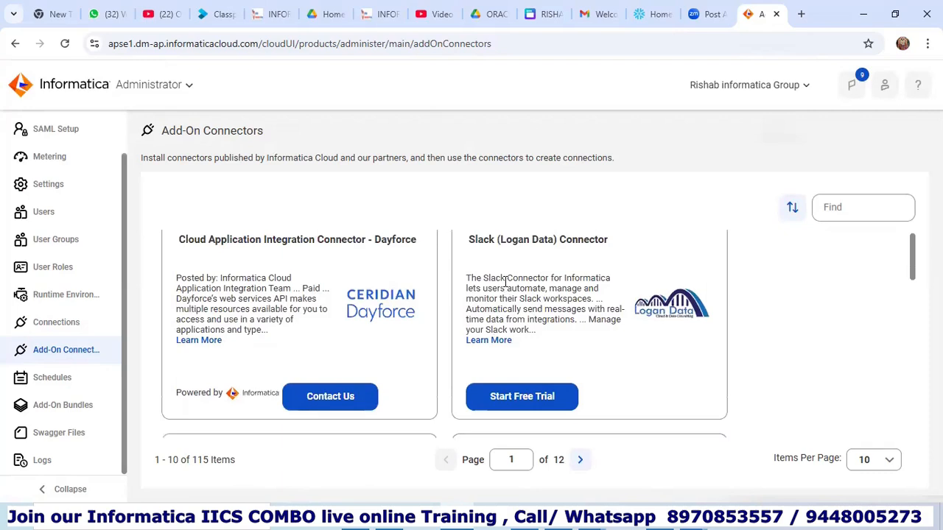
scroll(507, 286, up, 1)
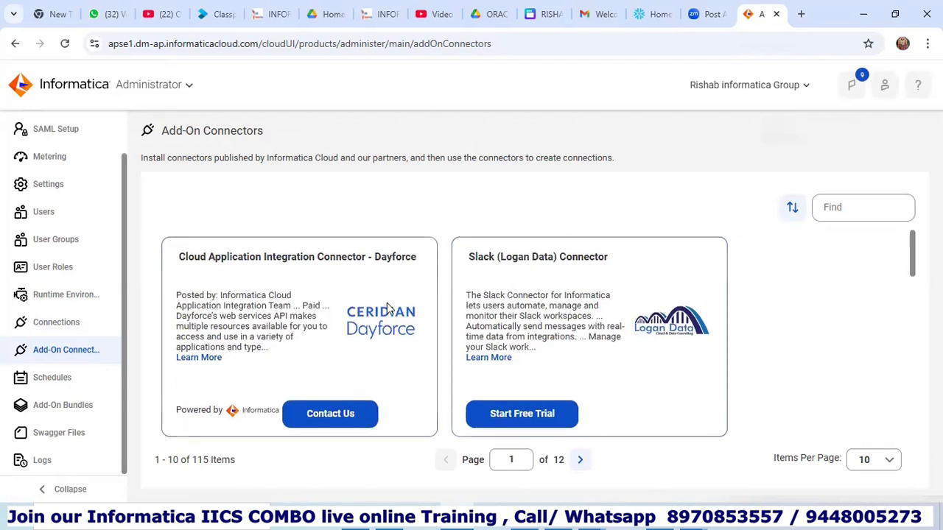
scroll(516, 276, down, 2)
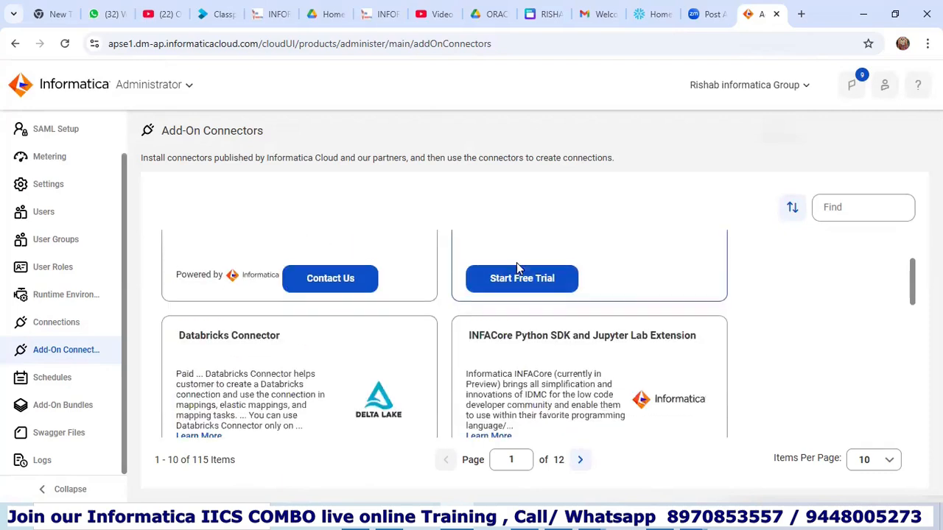
scroll(500, 322, down, 1)
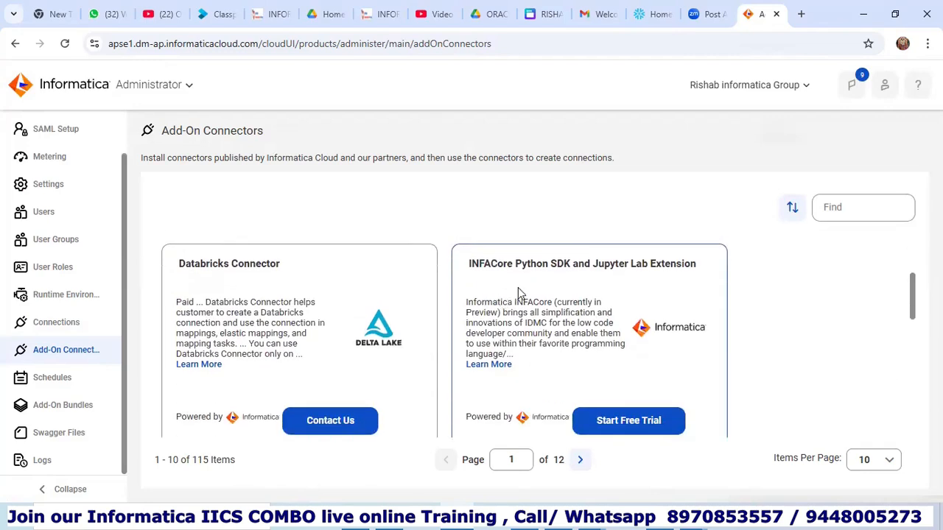
scroll(516, 292, down, 2)
scroll(508, 291, down, 1)
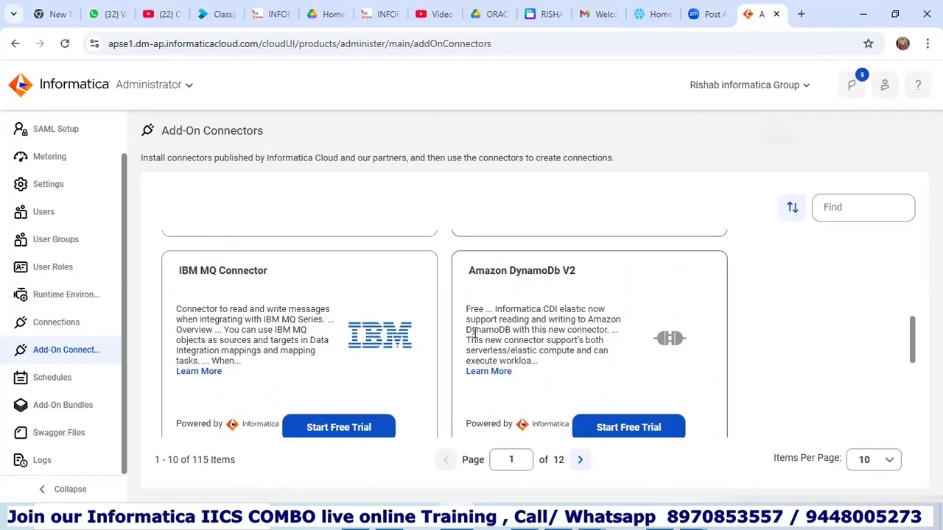
scroll(507, 280, down, 2)
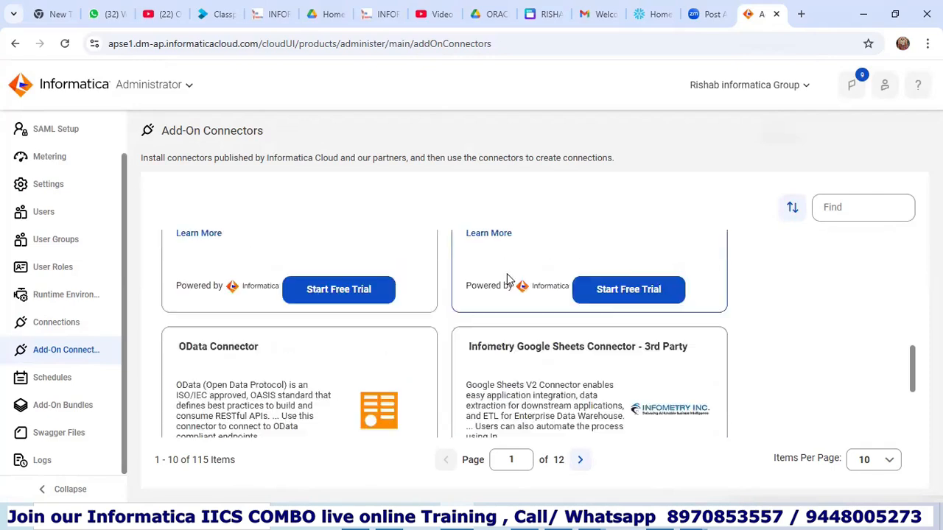
scroll(507, 280, down, 4)
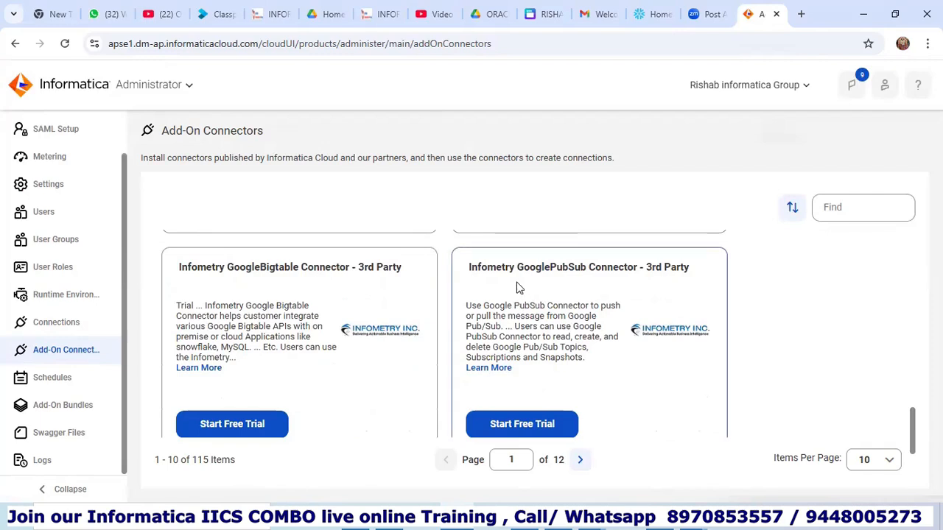
Page through the connector catalog to page 9 of 12, then bring up the Word platform note.
click(581, 461)
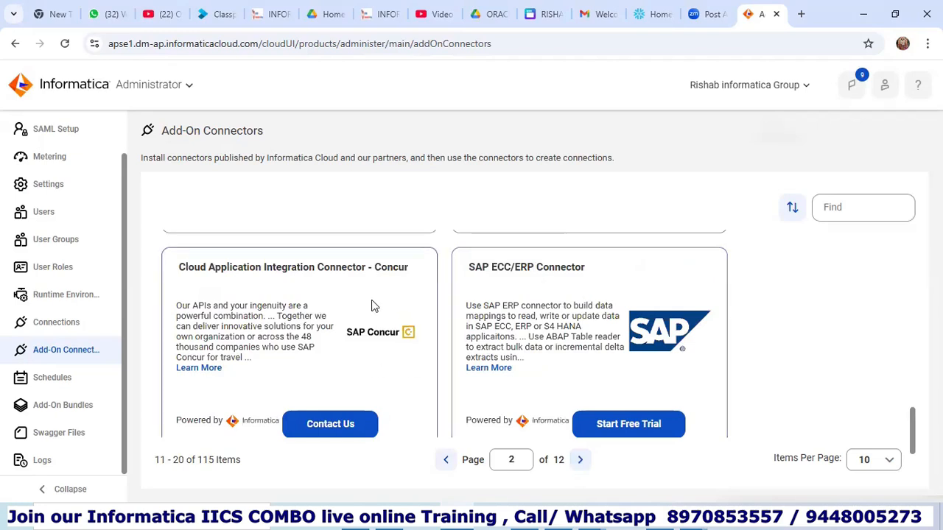
scroll(373, 298, up, 3)
scroll(373, 298, down, 3)
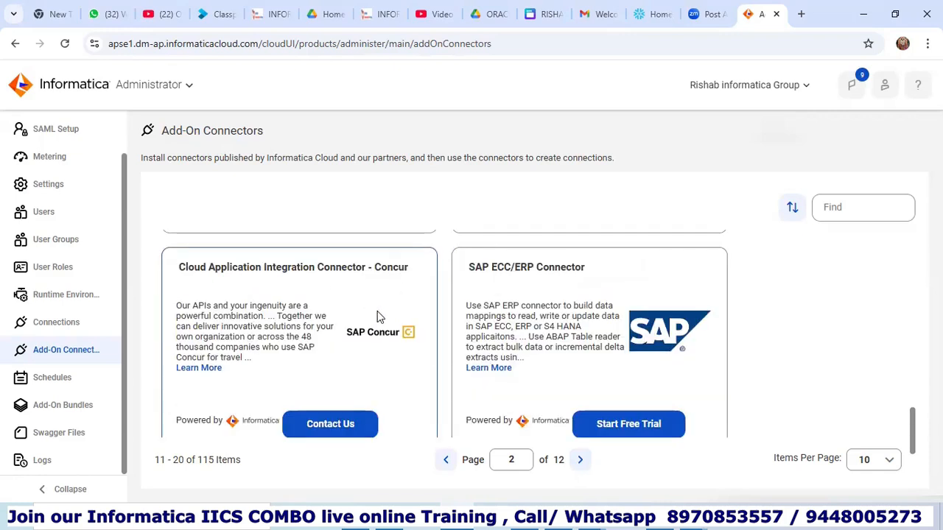
click(580, 460)
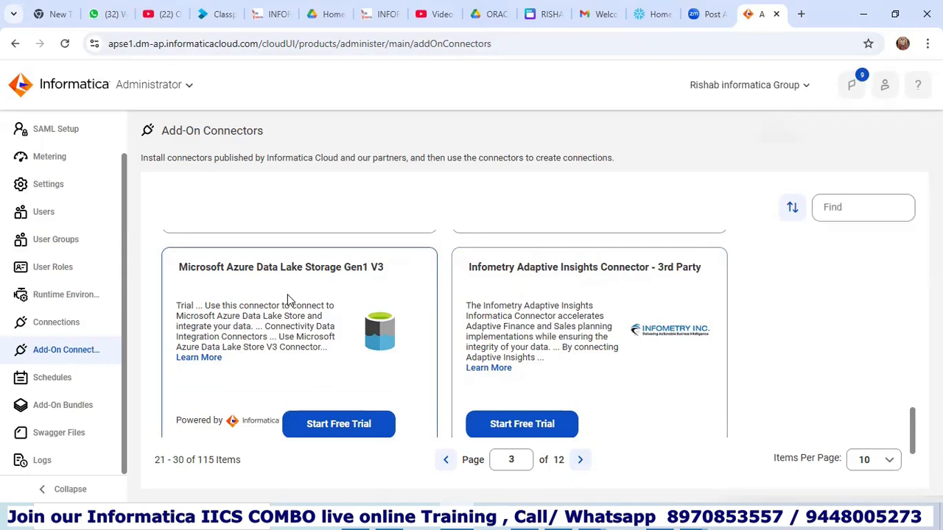
click(580, 460)
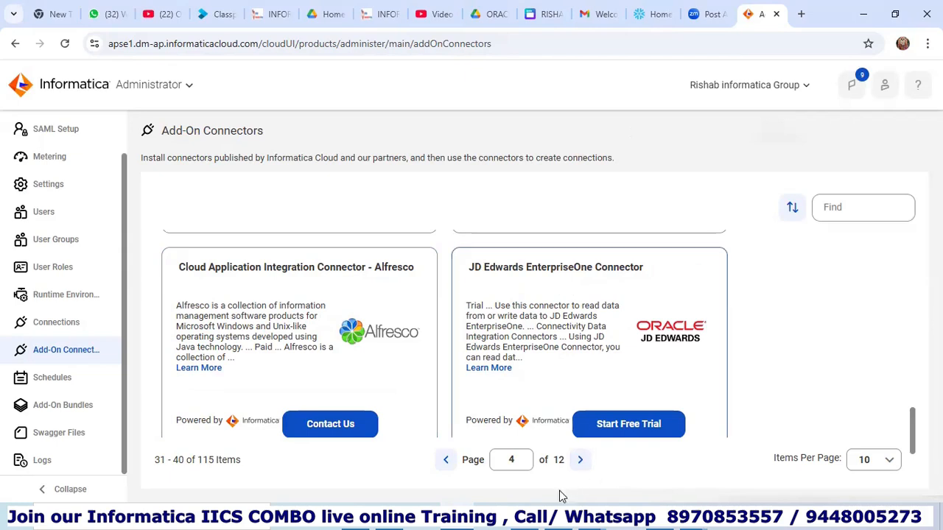
click(523, 518)
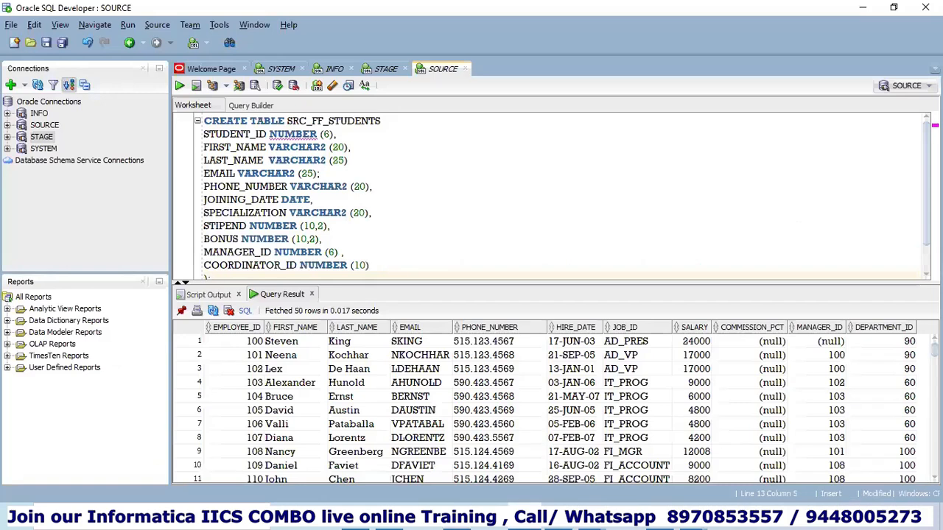
click(457, 518)
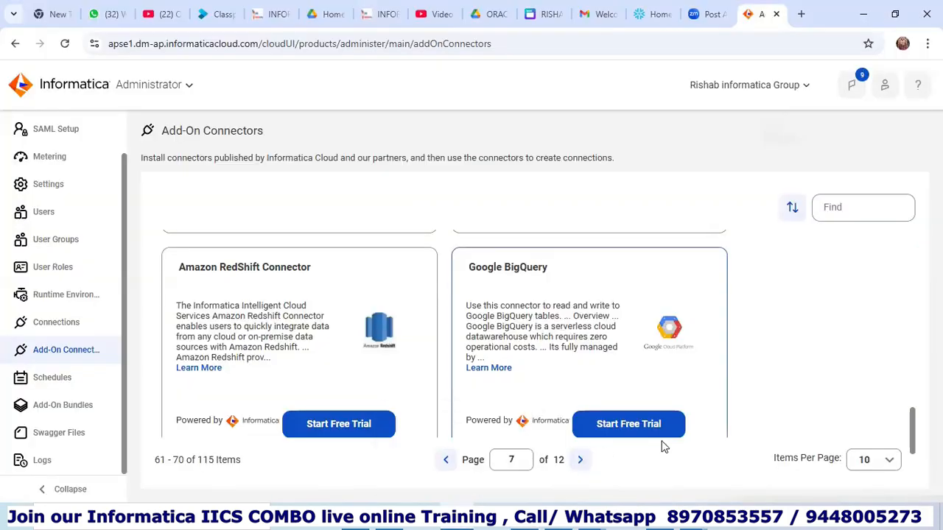
click(581, 462)
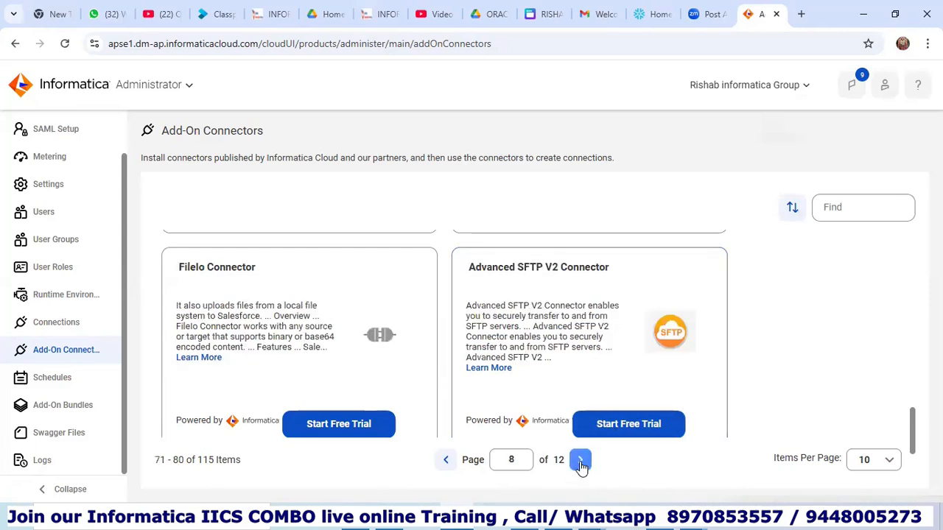
click(580, 461)
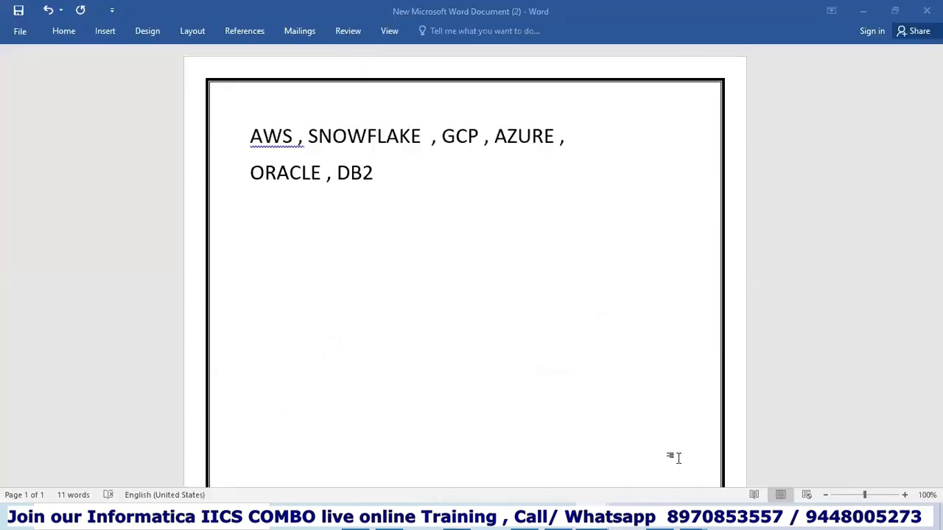
click(666, 457)
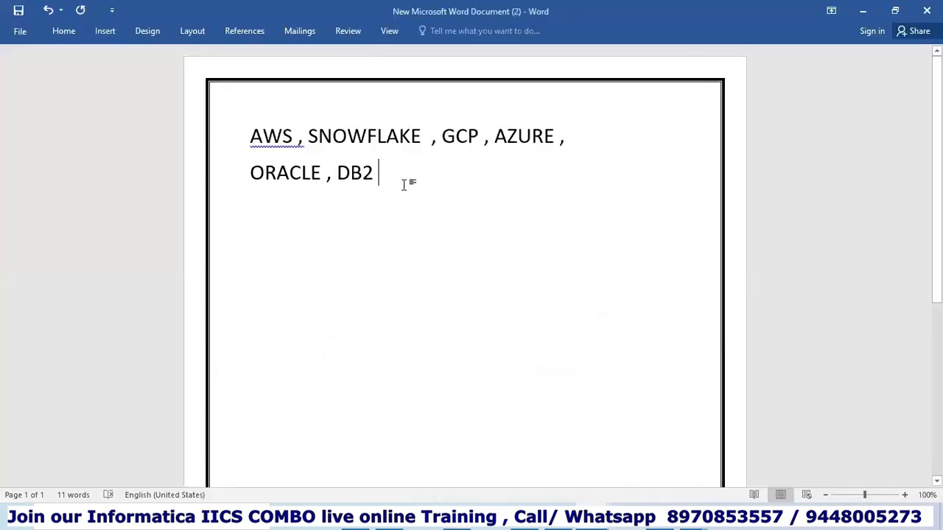
Add a new line reading SQL below 'ORACLE , DB2' in the Word note.
key(Return)
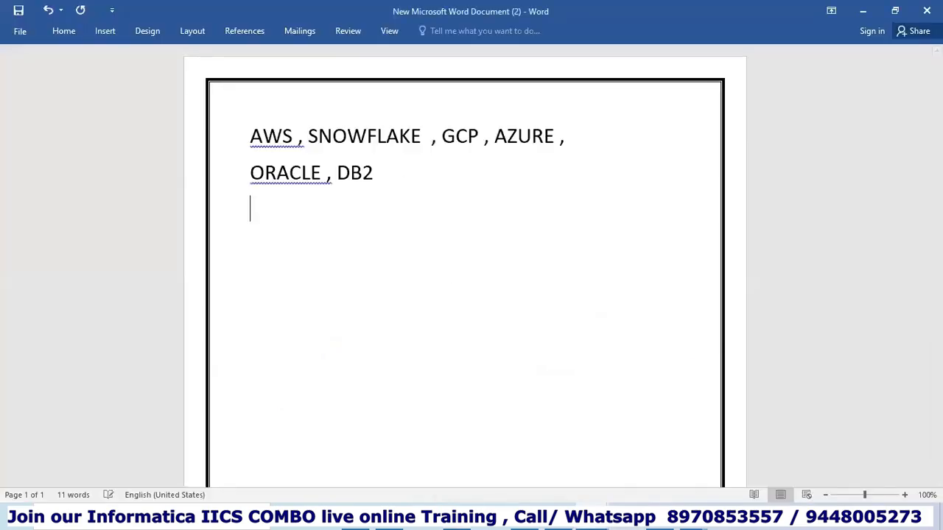
text(SQL)
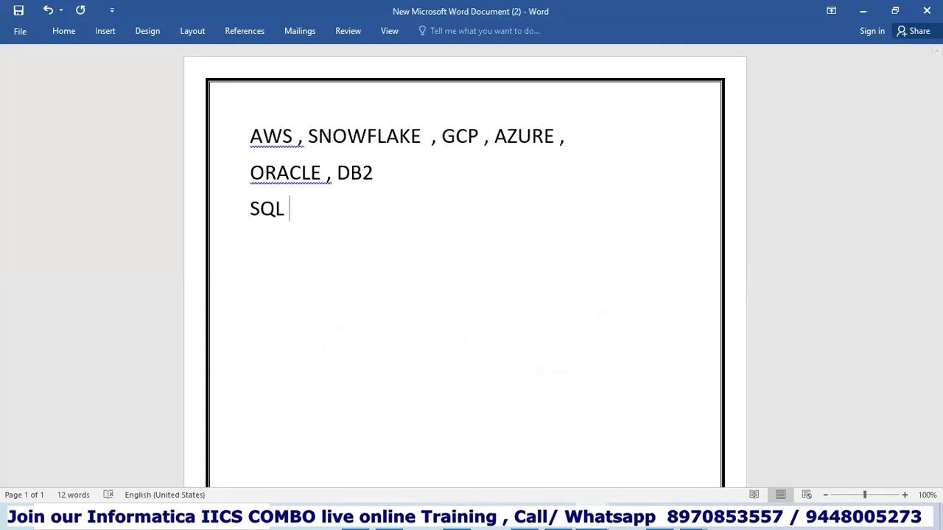
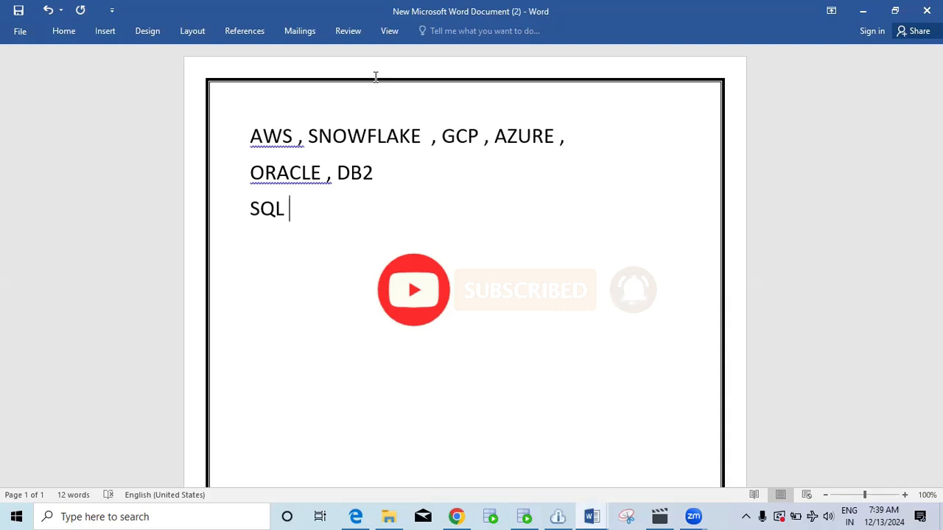
Extend the note's third line to 'SQL JOINS QUERY -', then return to Informatica's Add-On Connectors page.
text(JO)
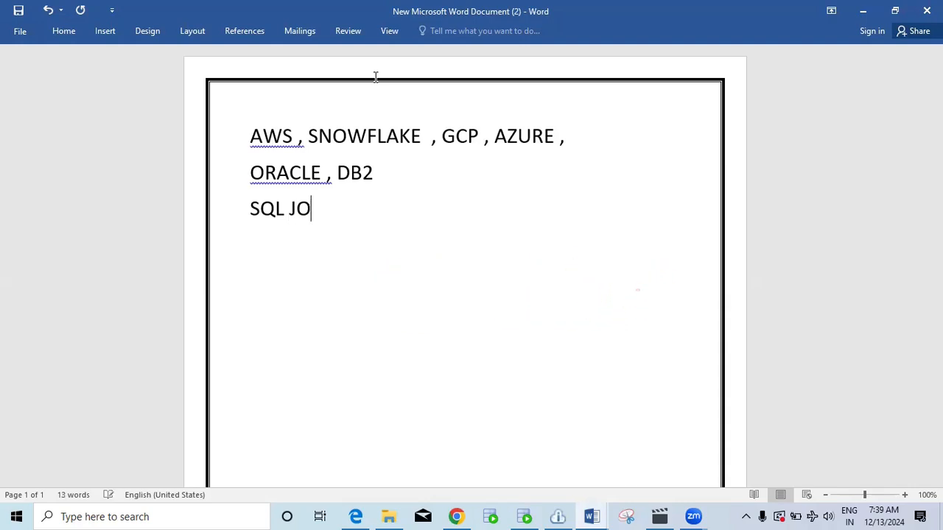
text(INS Q)
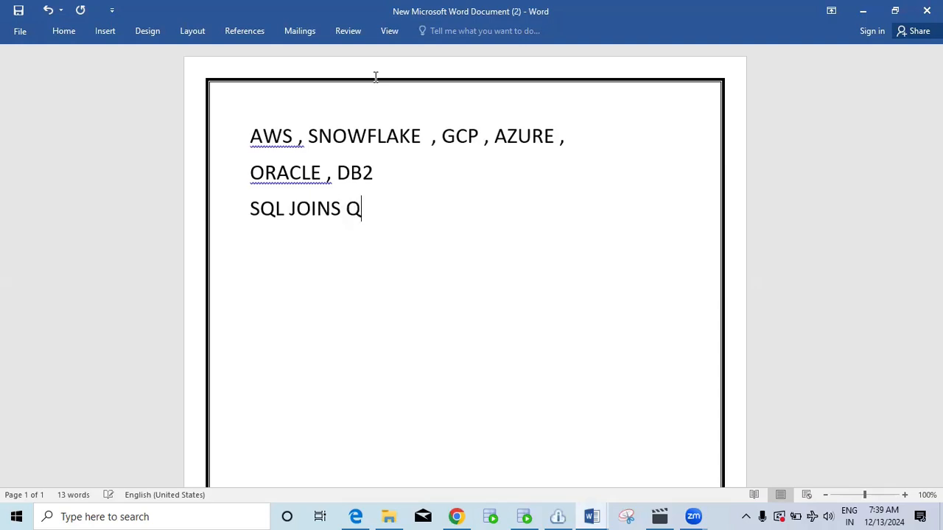
text(UERY -)
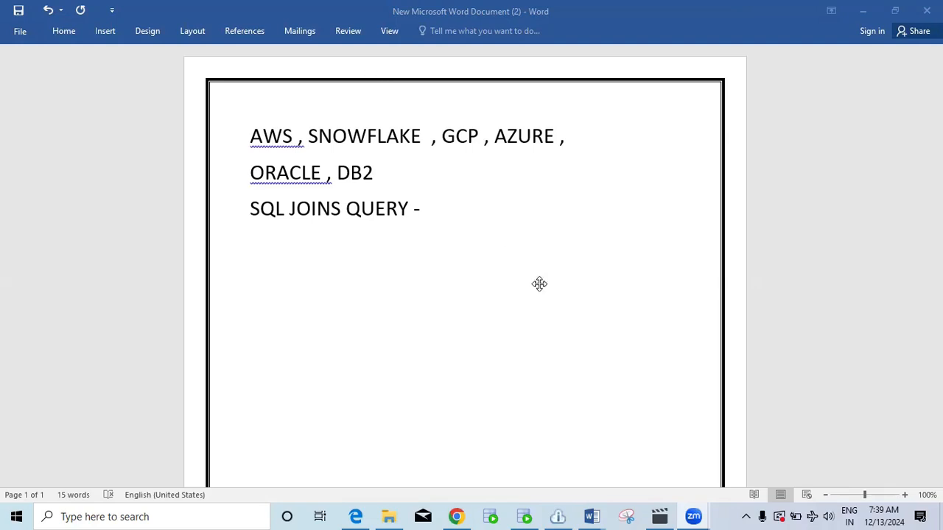
click(456, 517)
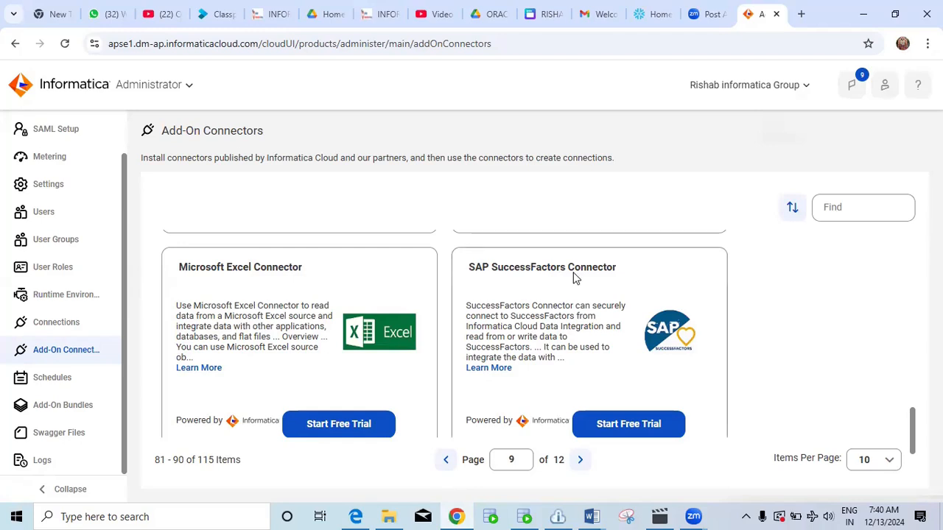
Page ahead to catalog page 12, then filter connectors by 'SN' to show Informatica for Snowflake Data Cloud.
click(582, 461)
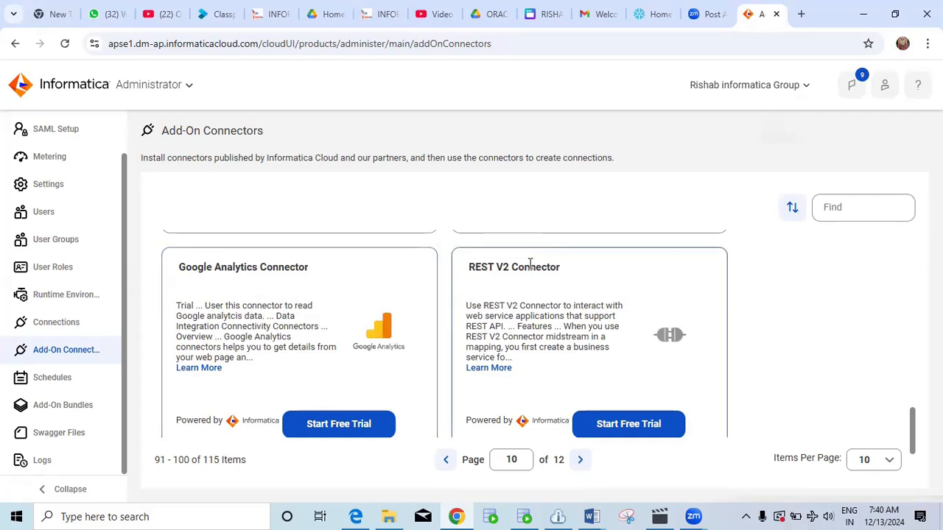
click(580, 459)
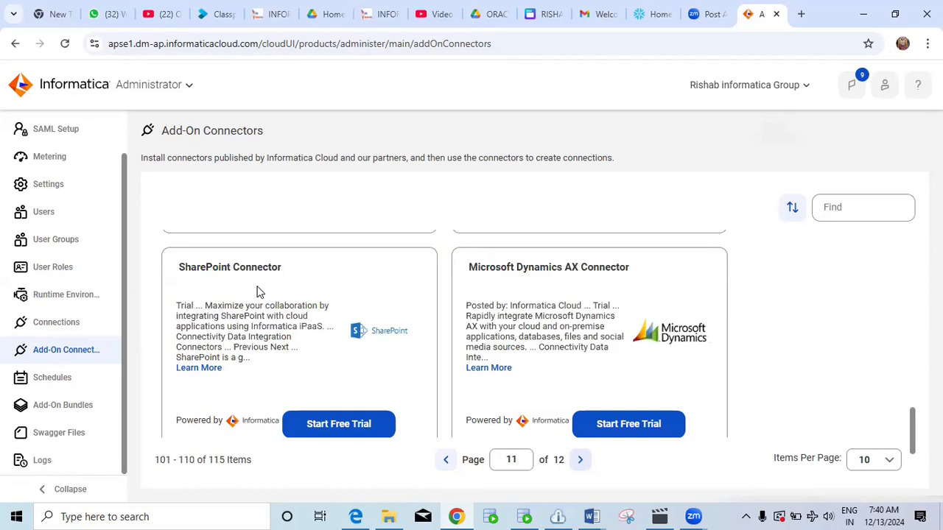
click(579, 461)
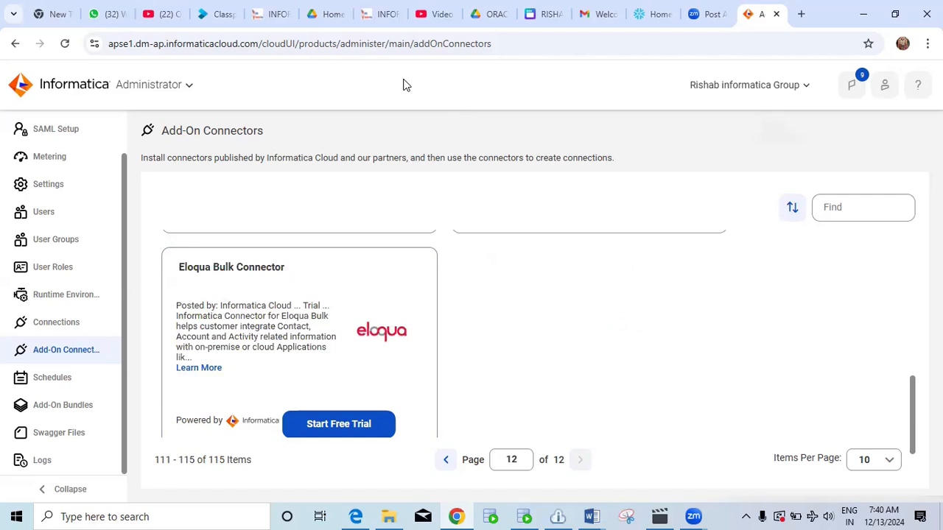
click(851, 208)
text(SN)
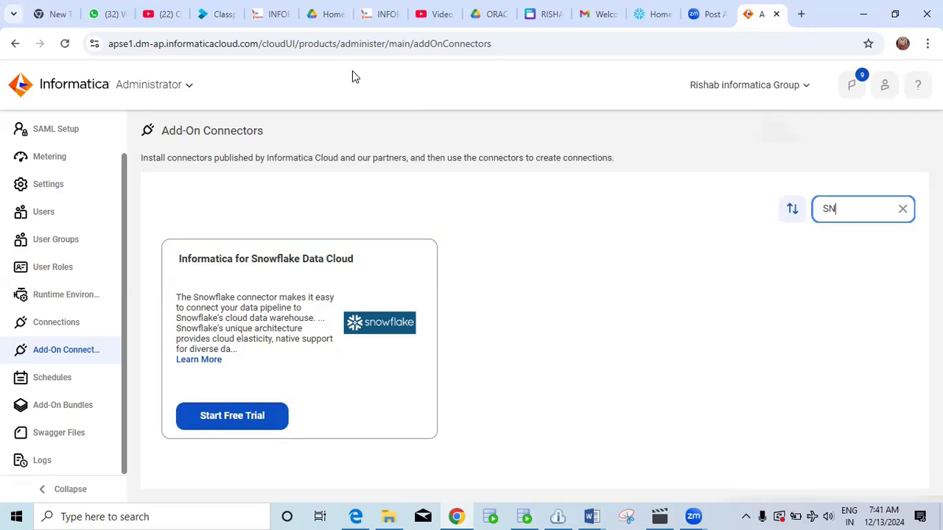
Start the Snowflake connector's 30-day free trial, then view the Oracle connections list.
click(257, 420)
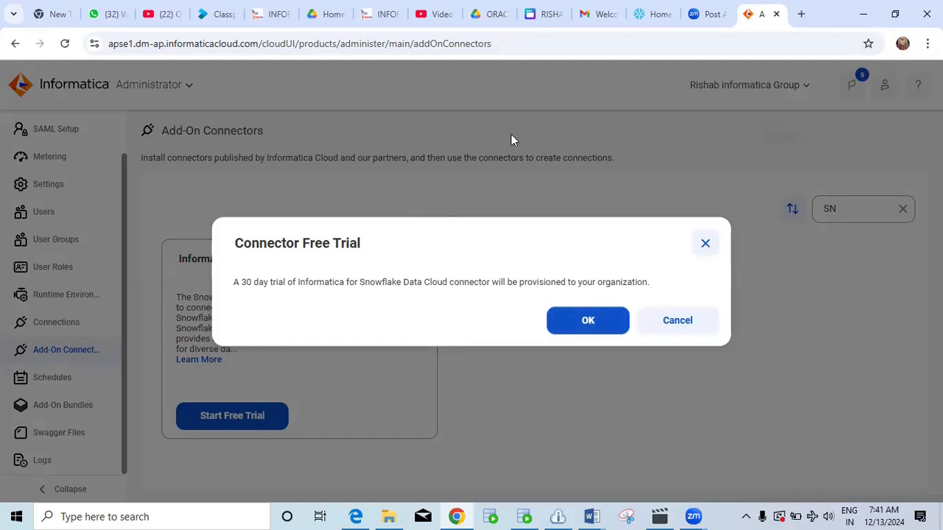
click(582, 317)
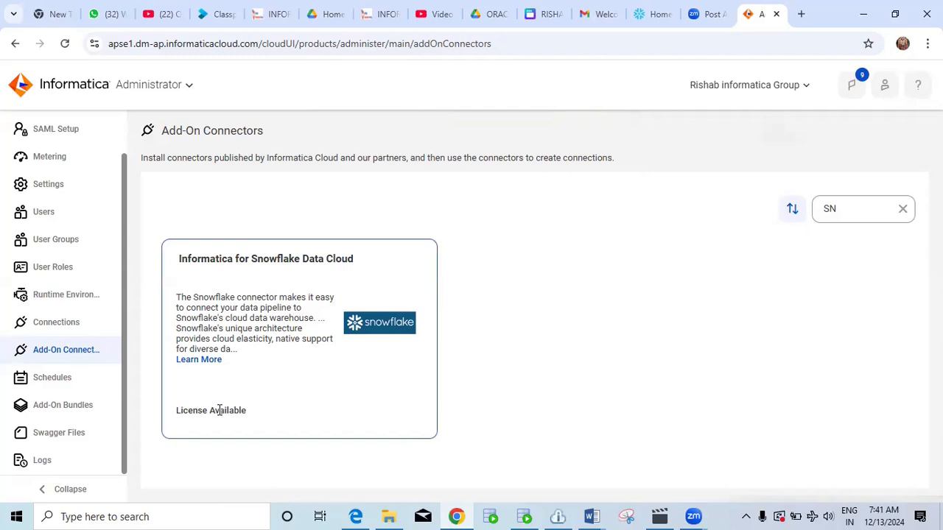
click(70, 328)
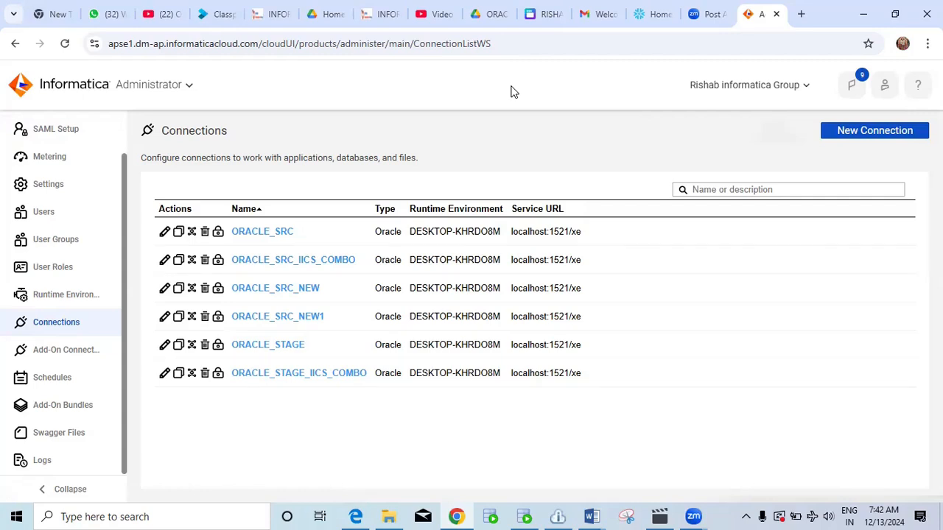
Start a new connection, confirm Snowflake Data Cloud is a listed Type, then move to Snowflake's Home tab.
click(864, 131)
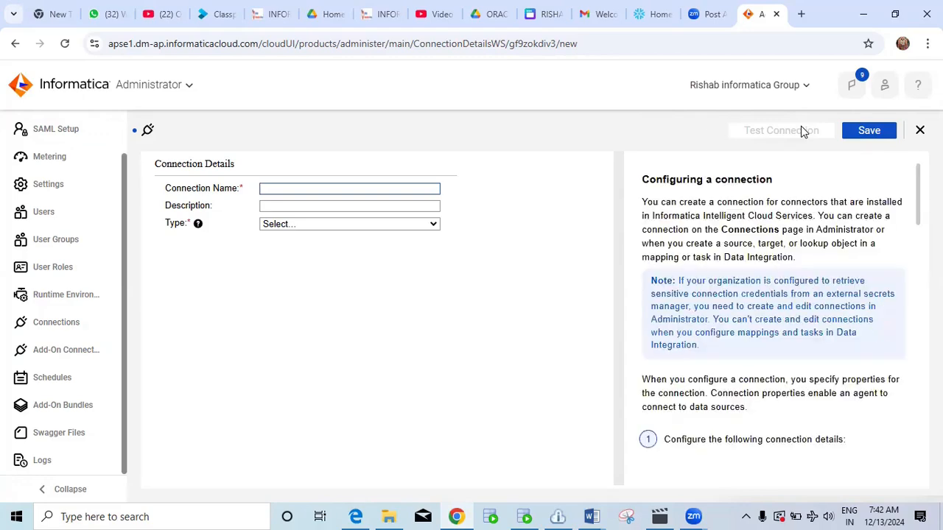
click(364, 340)
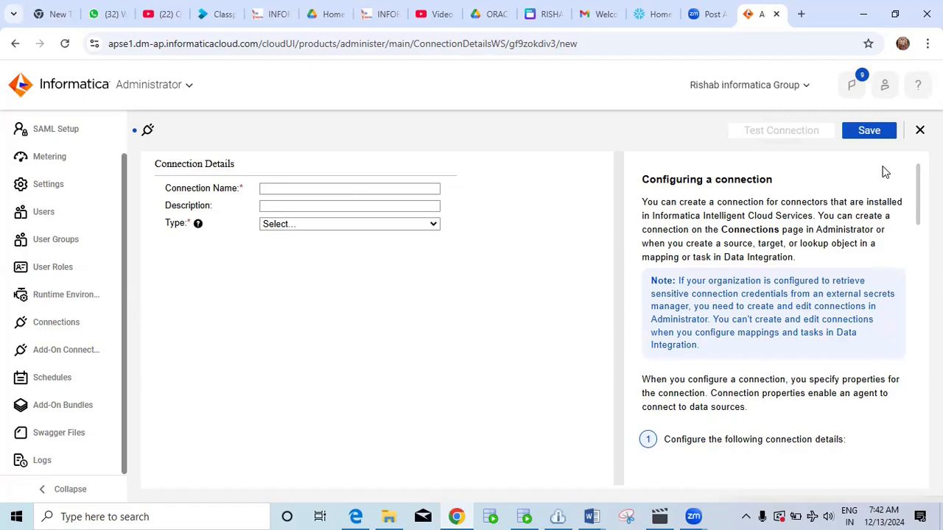
click(308, 224)
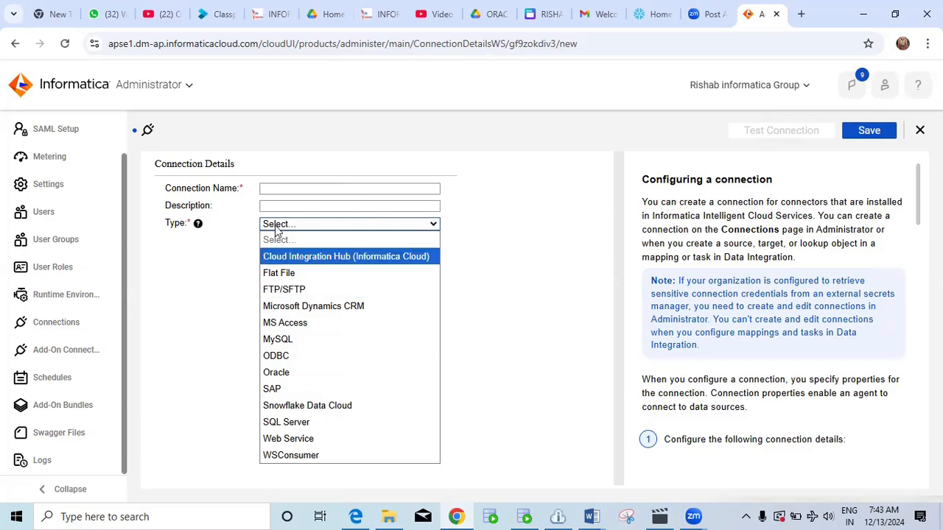
mouse_move(197, 223)
click(328, 231)
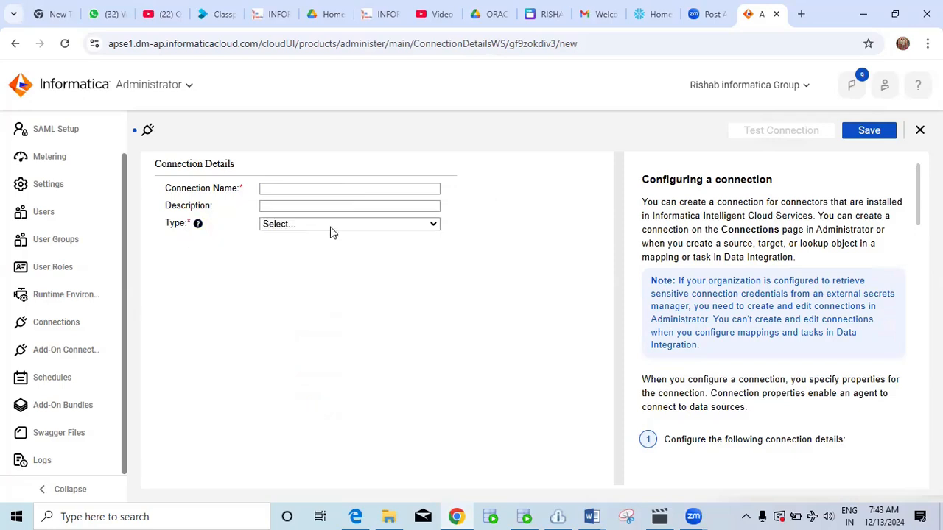
click(335, 228)
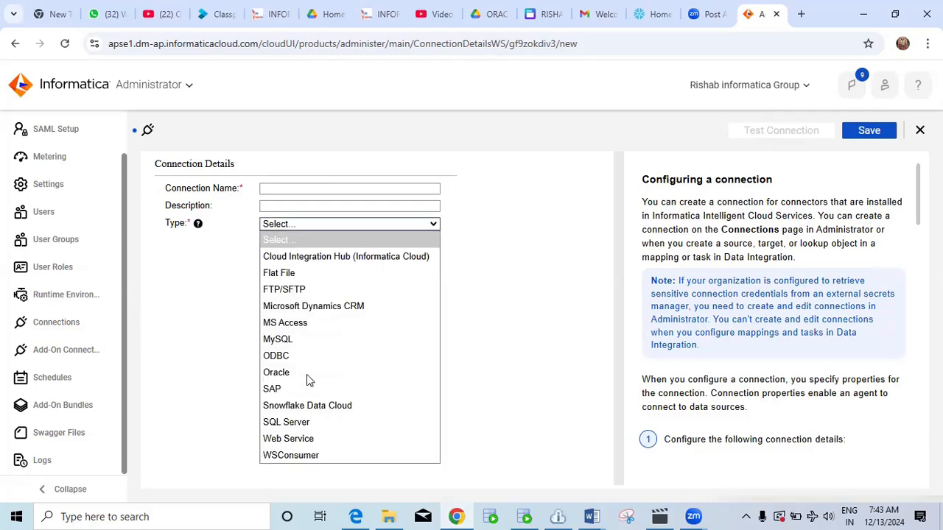
key(Down)
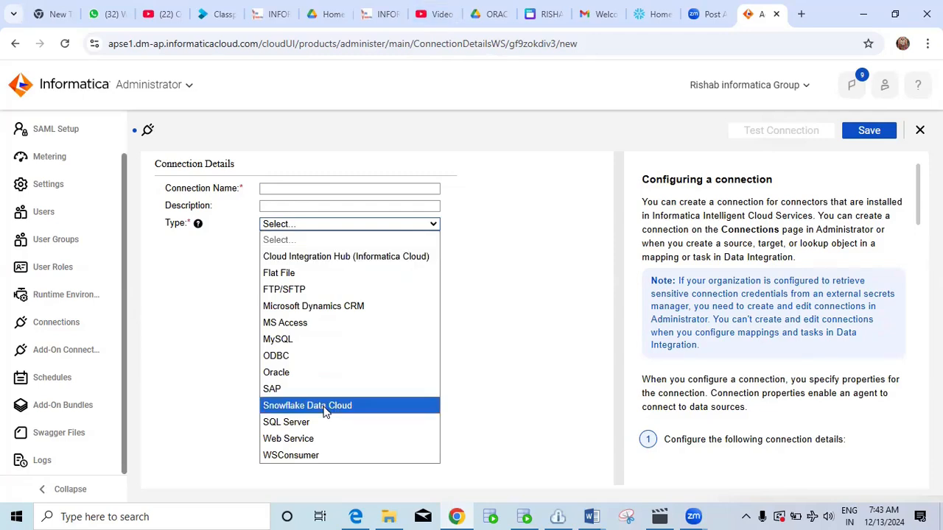
key(Down)
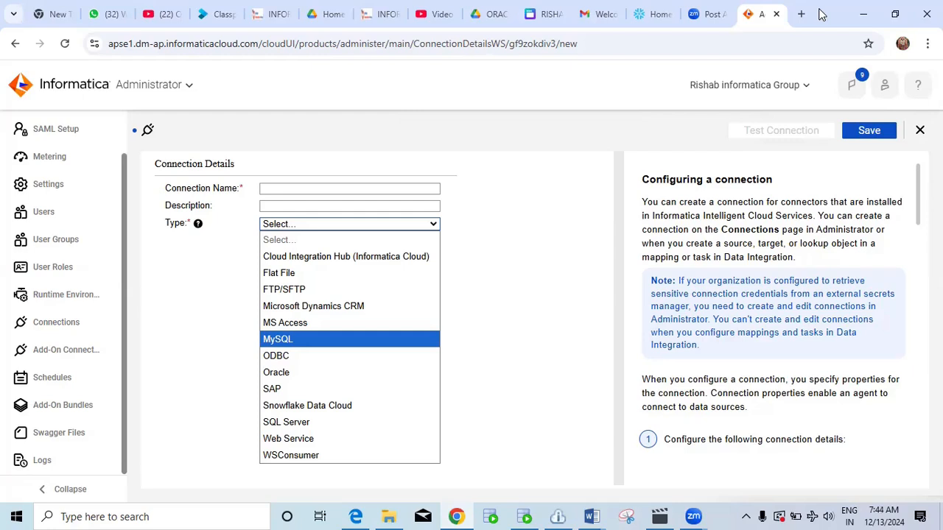
click(654, 14)
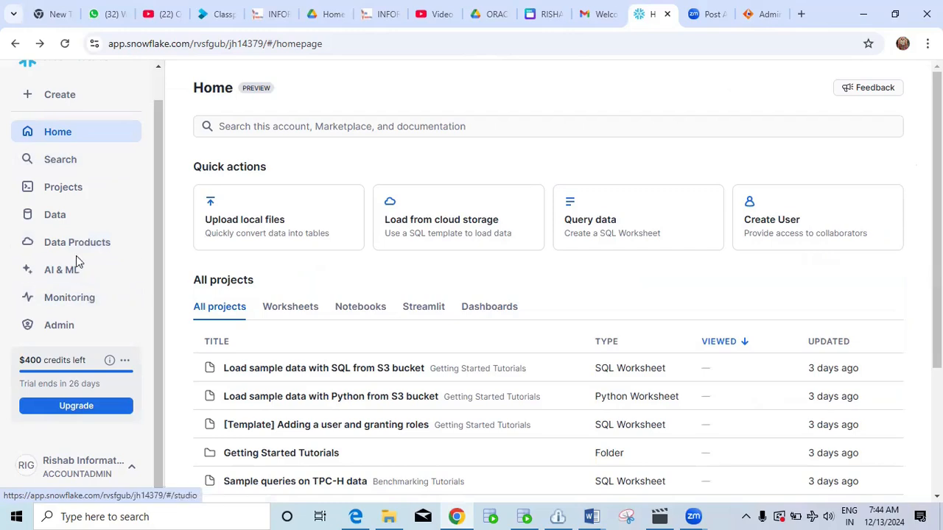
scroll(118, 260, up, 1)
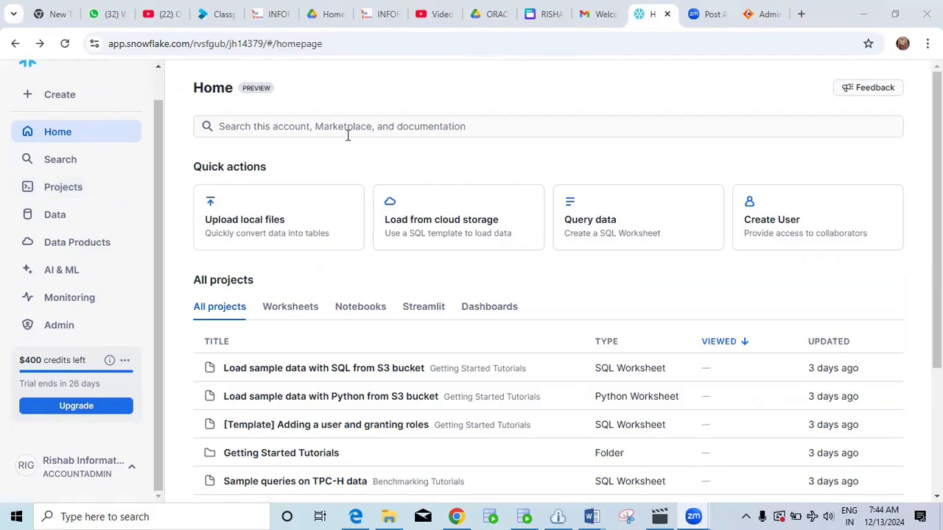
click(317, 131)
Go to Admin > Warehouses and open the New Warehouse dialog (Standard, X-Small defaults).
click(76, 326)
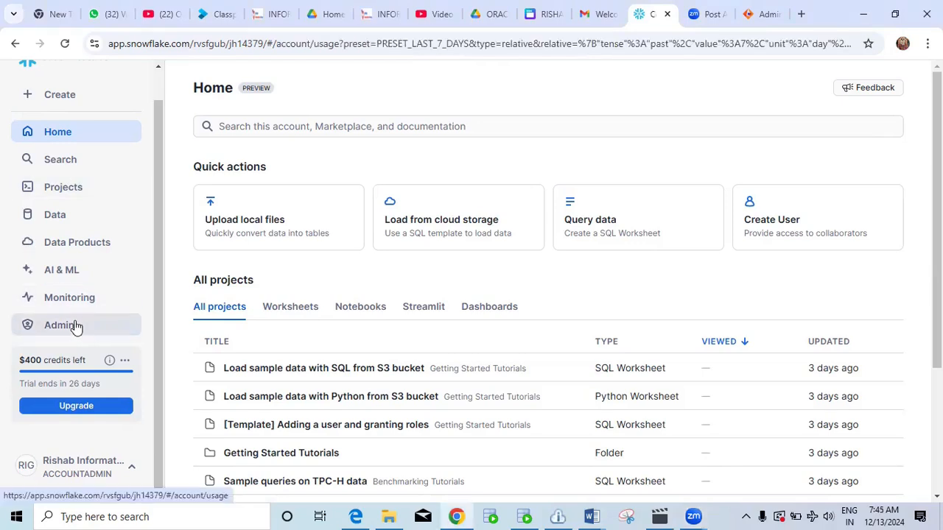
drag(161, 297, 158, 364)
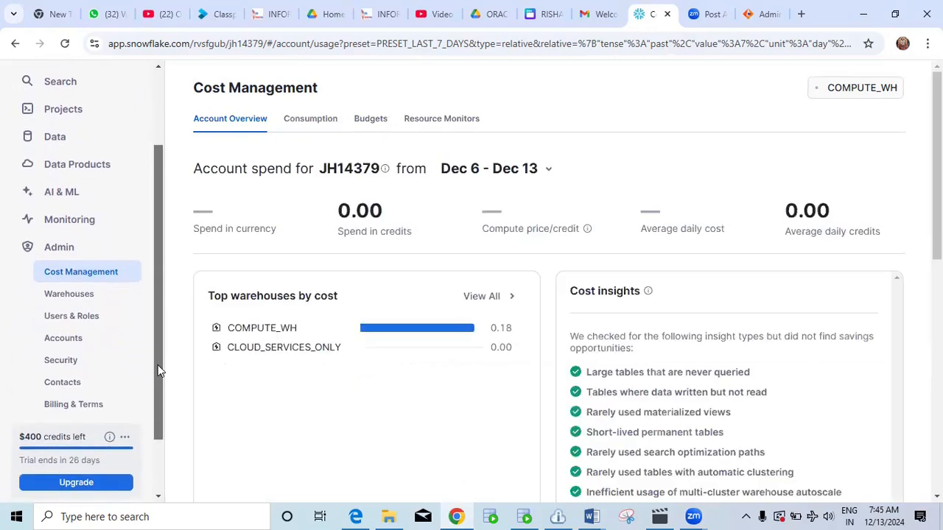
click(70, 294)
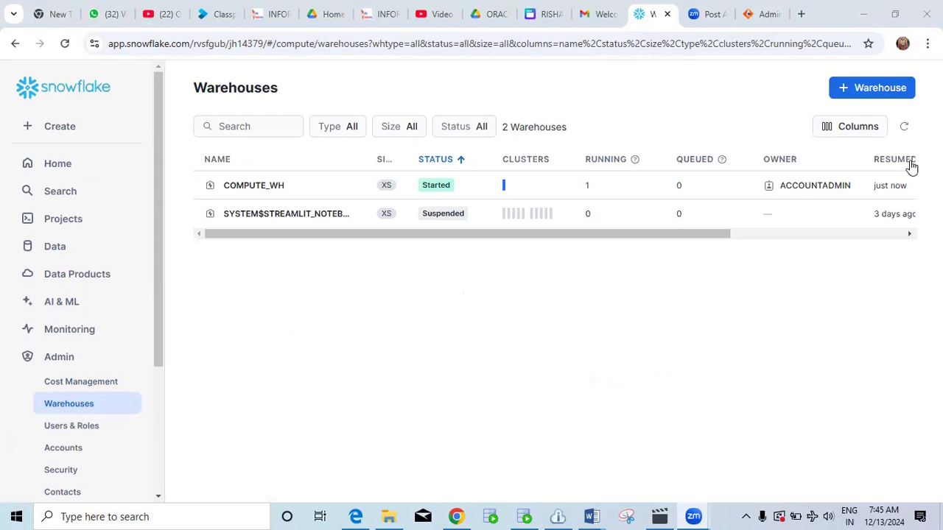
click(860, 91)
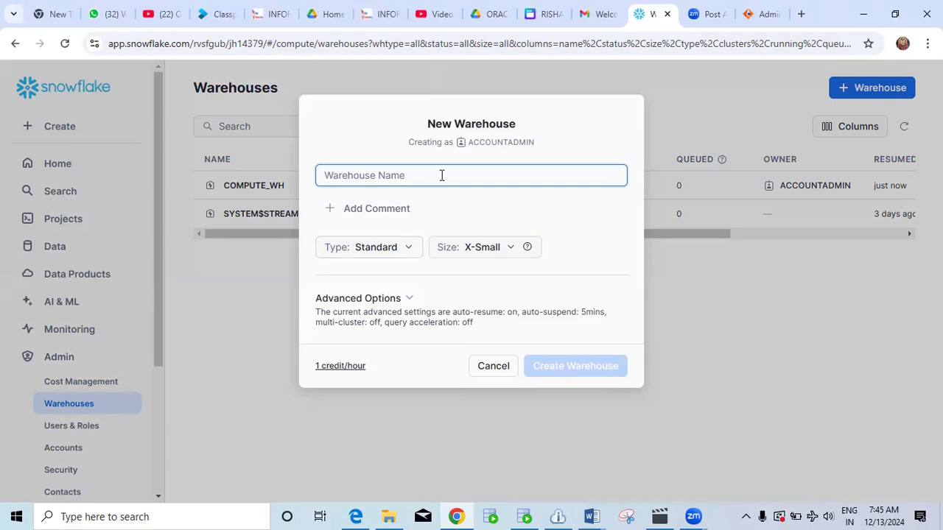
Enter warehouse name IICS_COMBO_TRAINING, deleting the stray spaces so the invalid-characters warning clears.
text(IICS)
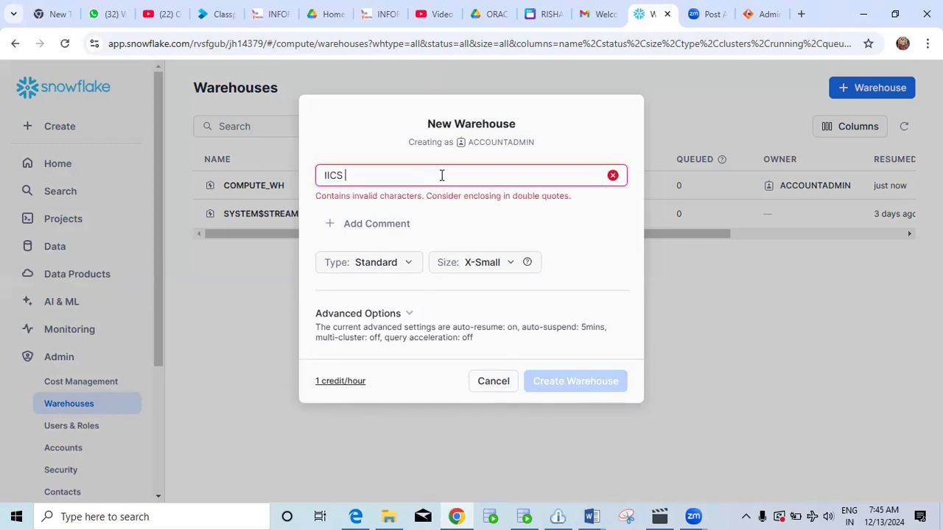
key(BackSpace)
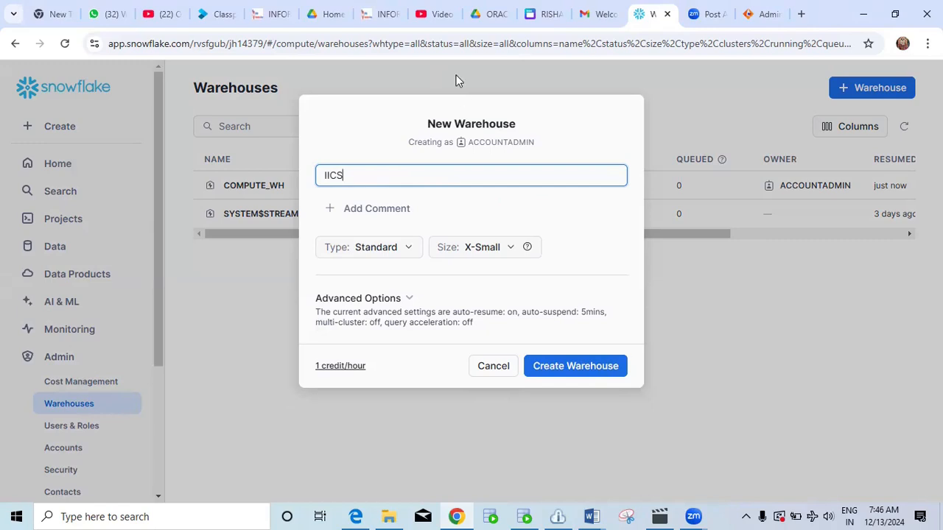
text(_COMBO)
key(BackSpace)
text(_TRAINING)
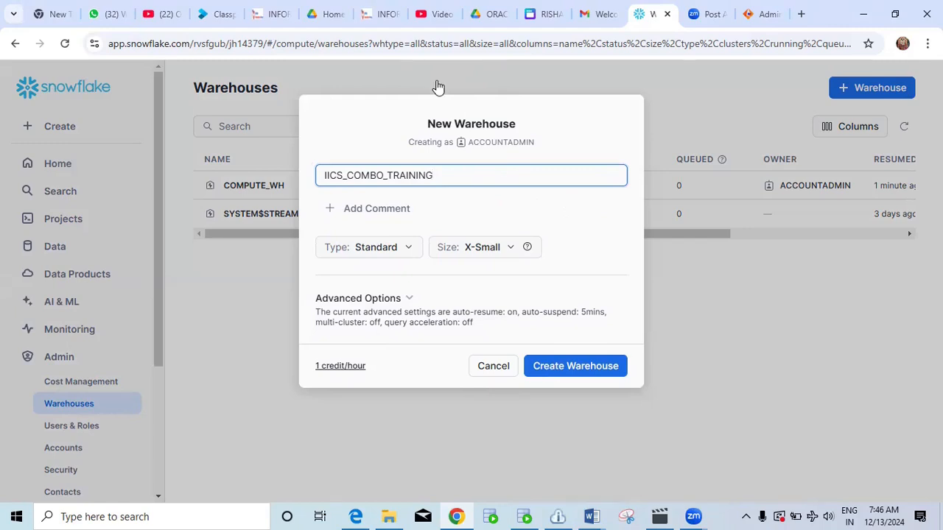
Create the X-Small IICS_COMBO_TRAINING warehouse, which appears as Started among 3 warehouses.
click(565, 372)
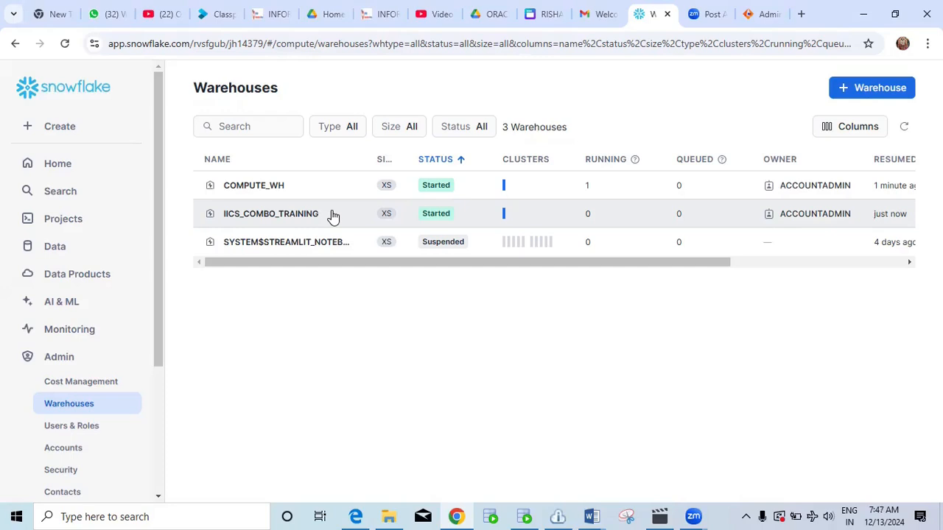
Switch to Data > Databases and open the New Database dialog with its empty Name field.
click(75, 253)
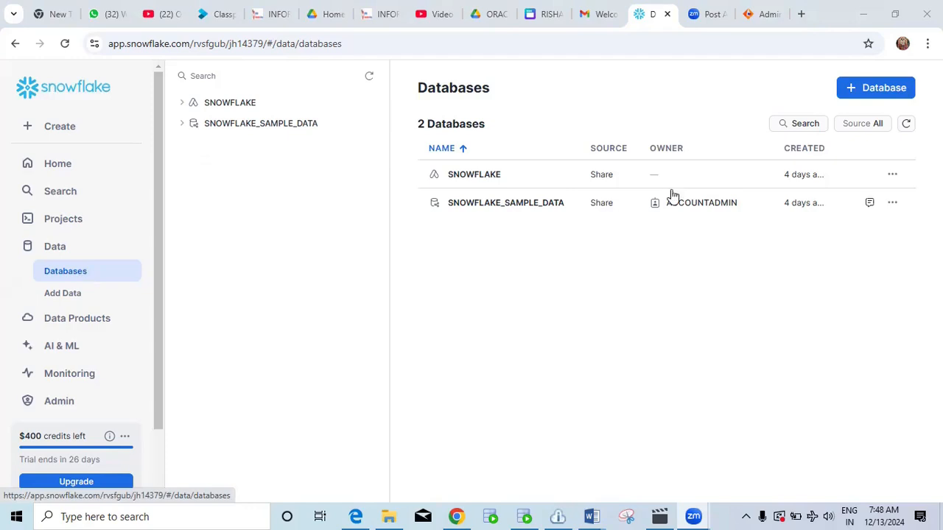
click(859, 89)
click(481, 197)
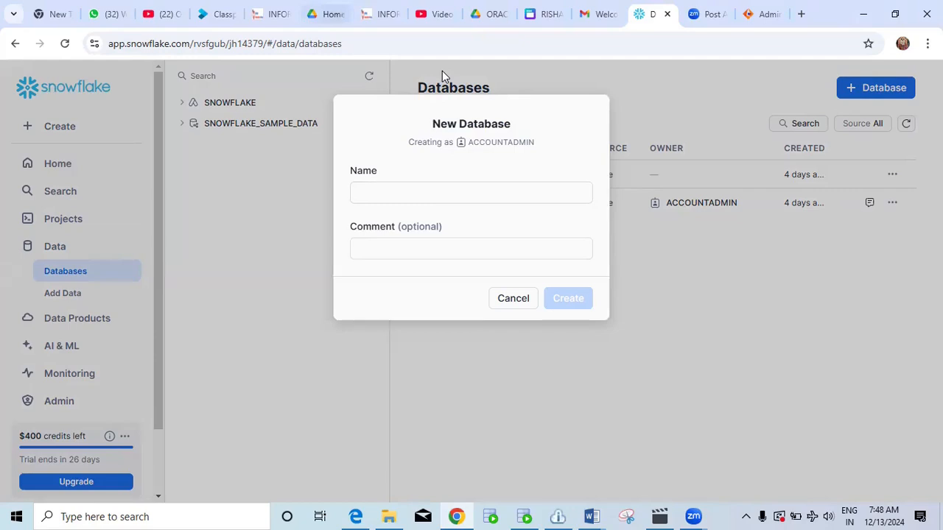
Create the local database SNOWFLAKE_SRC, bringing the Databases list to 3.
click(441, 190)
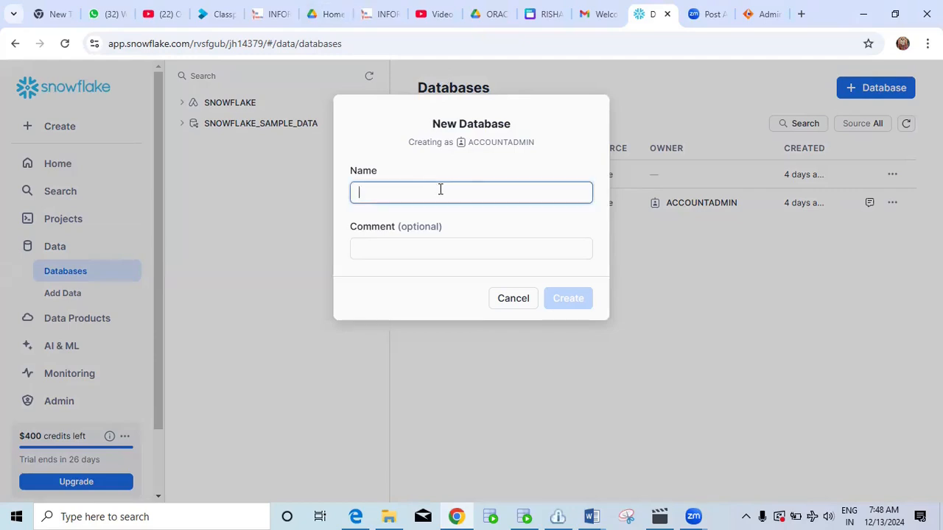
text(SNOW)
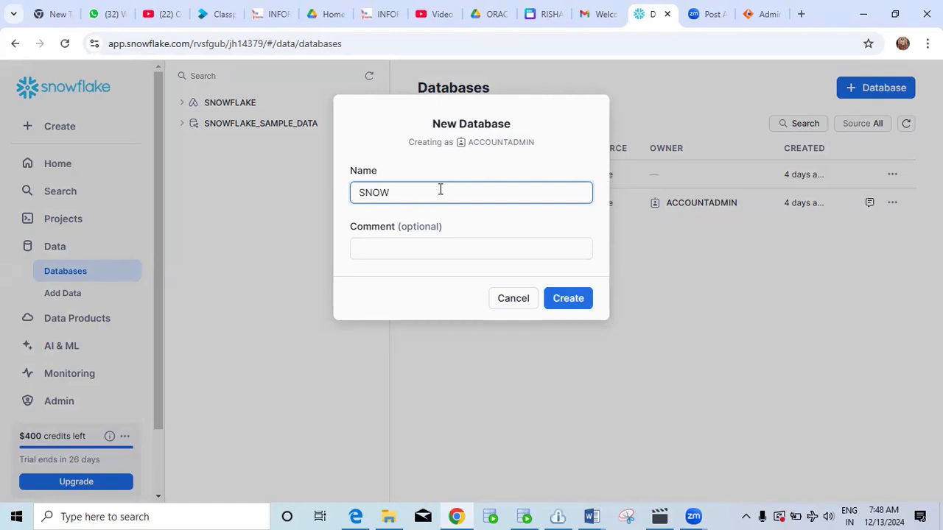
text(FLAKE_SRC)
click(568, 298)
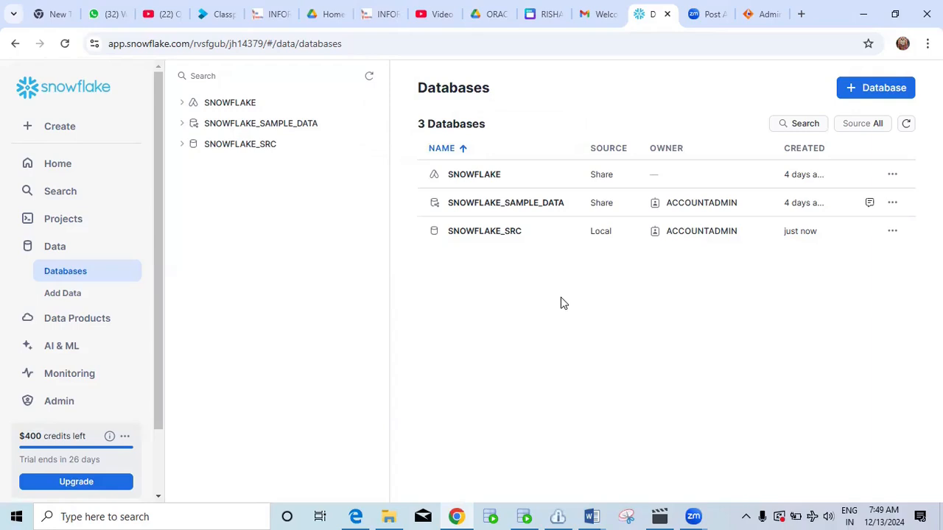
Add a second database, SNOWFLAKE_TGT, bringing the Databases list to 4.
click(854, 88)
click(427, 192)
text(SNOW)
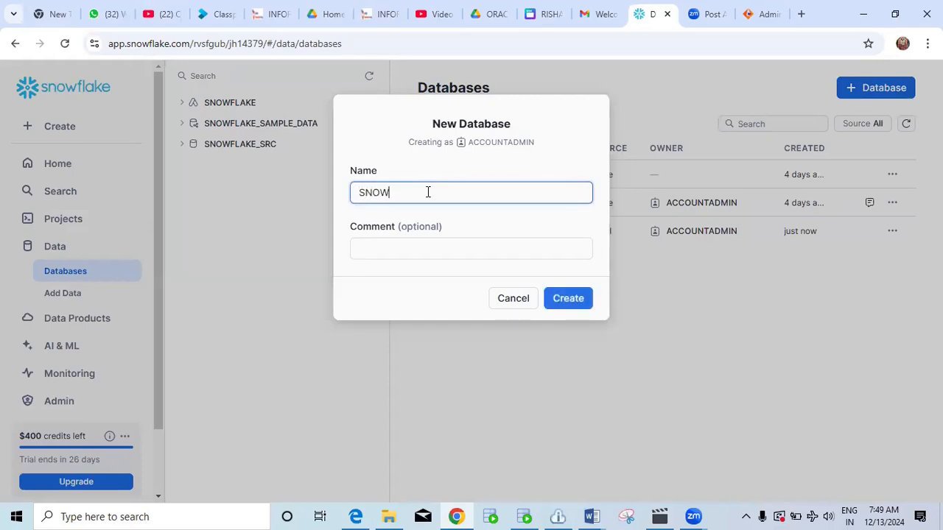
text(FLAKE_TGT)
click(568, 301)
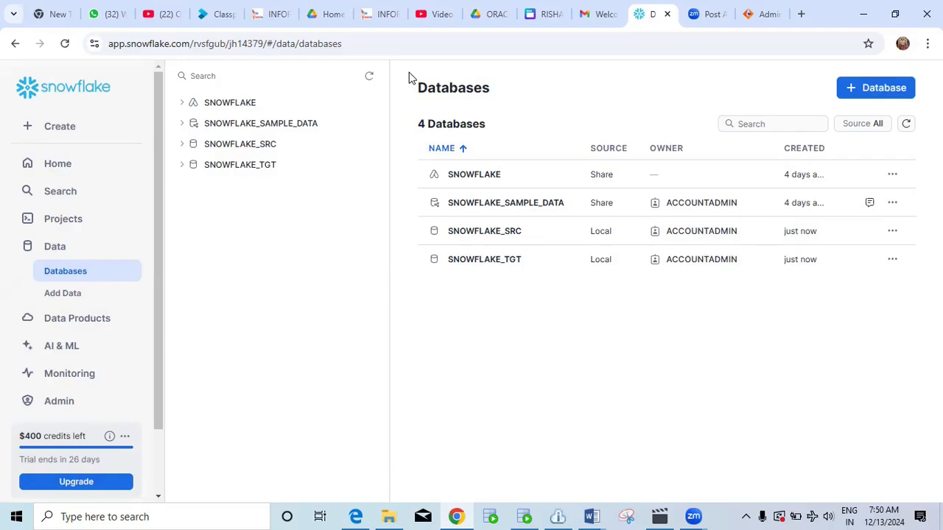
Leave the SNOWFLAKE_TGT database and show the Worksheets list with its tutorial folders.
click(519, 266)
scroll(91, 230, down, 2)
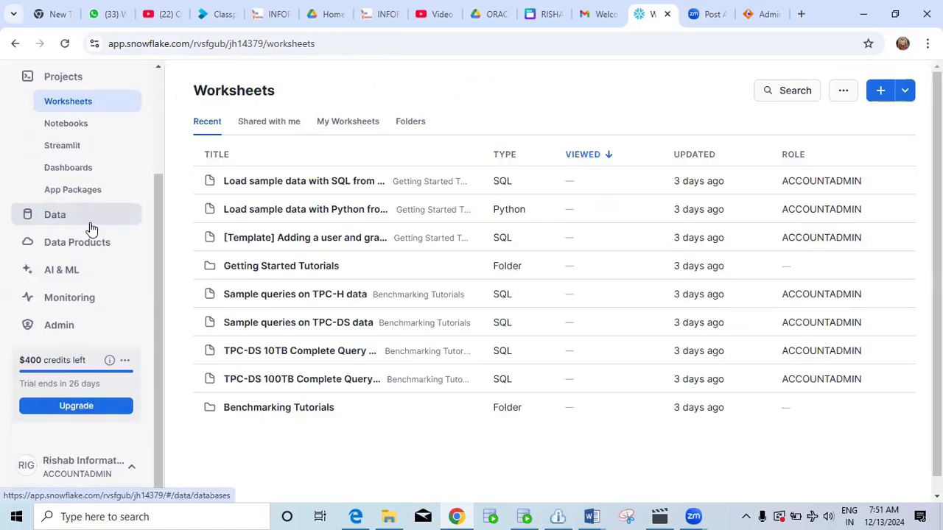
scroll(91, 229, up, 2)
scroll(91, 230, down, 2)
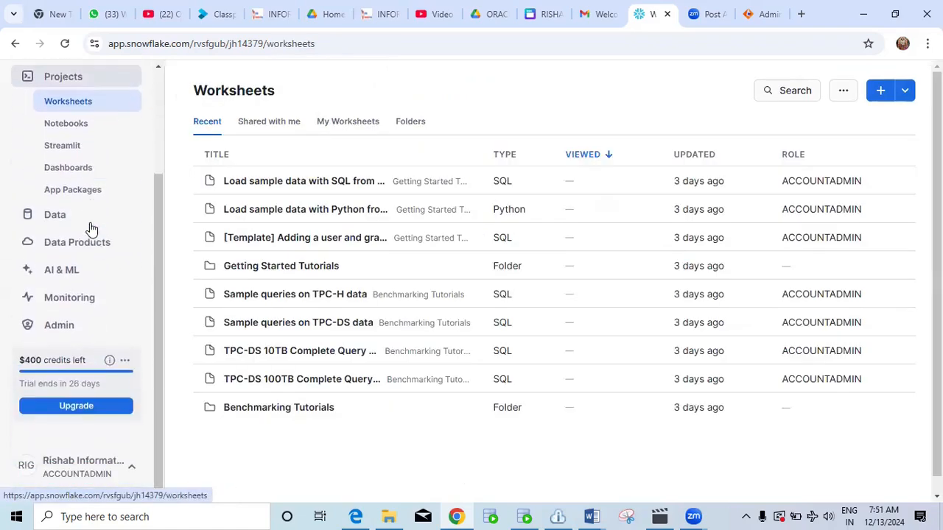
Review the current role and account options, then open the My profile dialog.
click(42, 469)
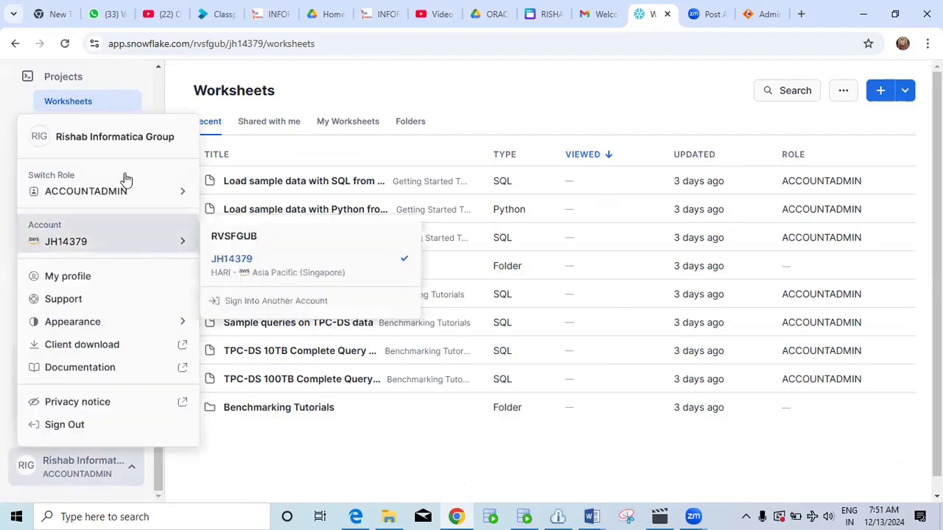
mouse_move(83, 199)
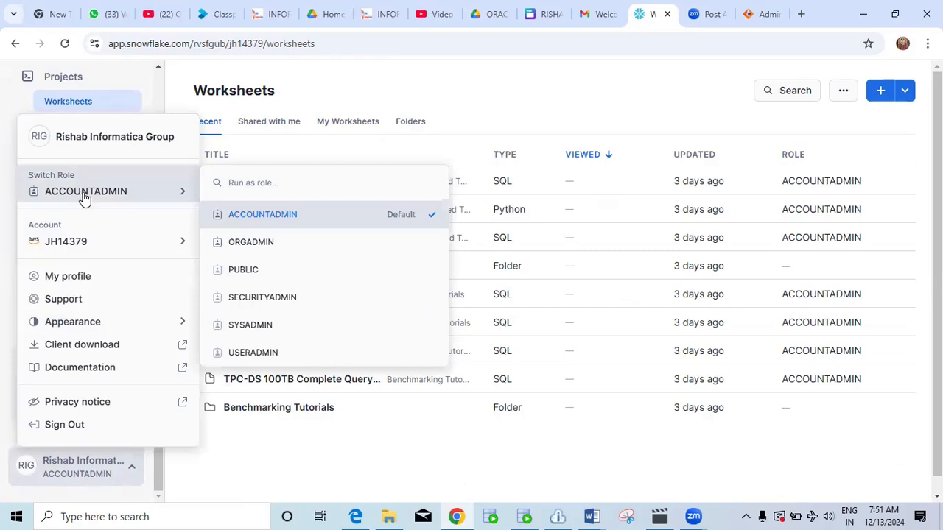
click(86, 197)
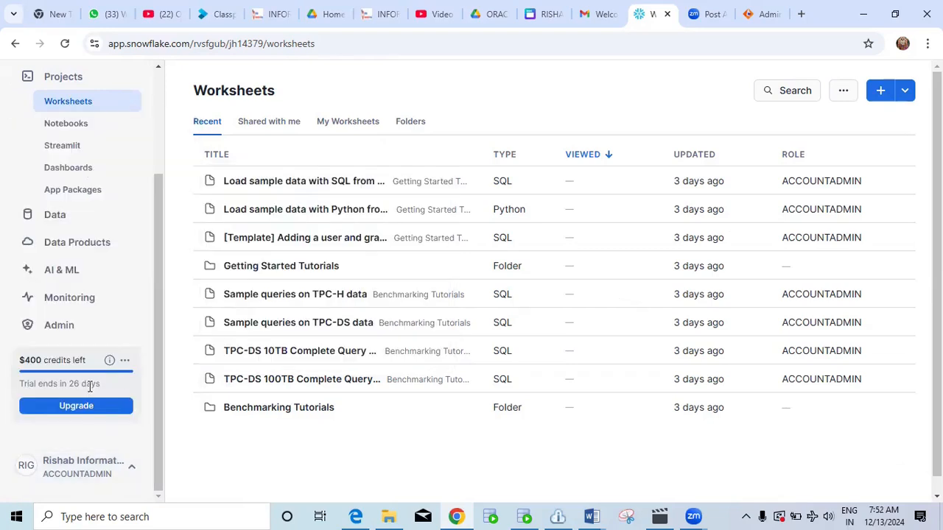
click(69, 467)
mouse_move(99, 228)
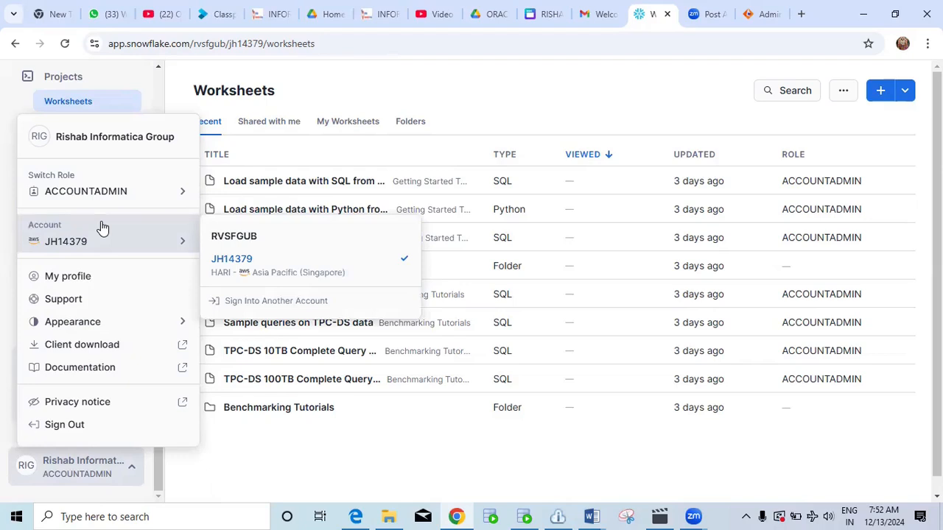
click(84, 276)
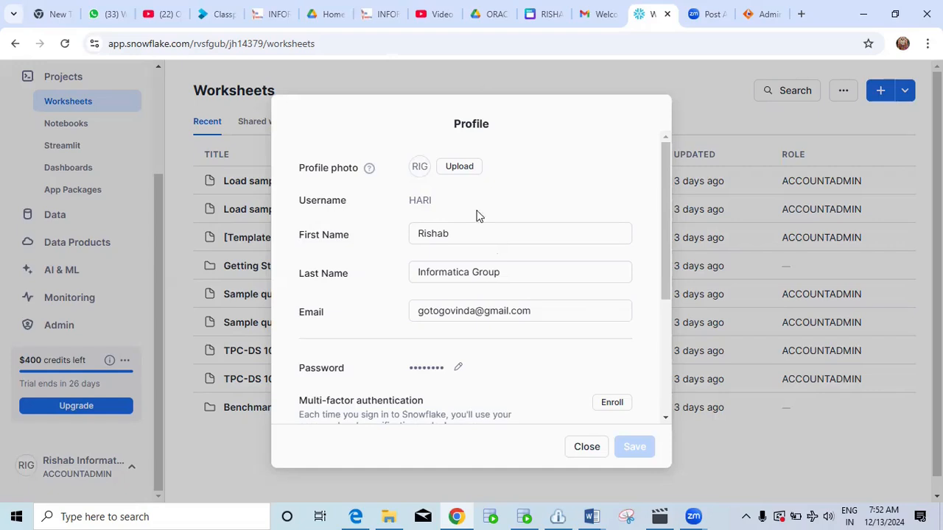
Start a password change in the Snowflake profile, then cancel it to leave it unchanged.
click(480, 232)
click(458, 367)
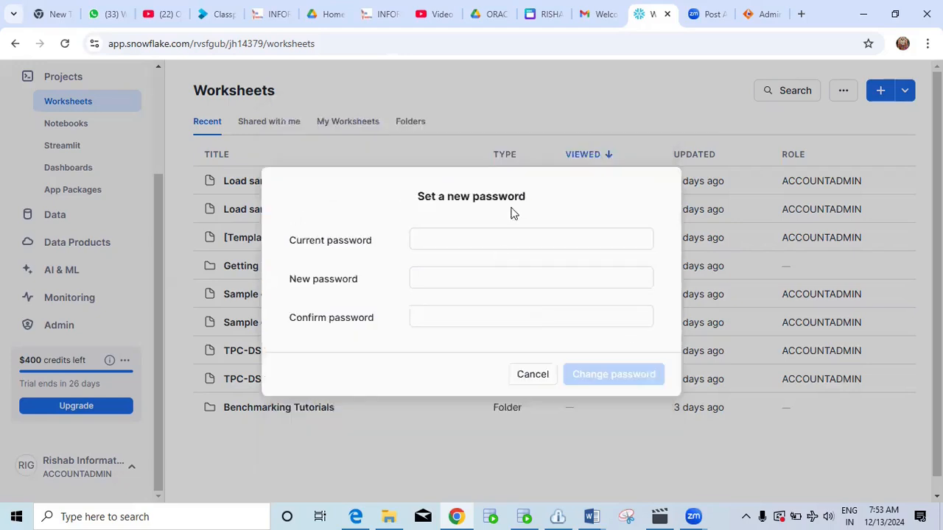
click(533, 376)
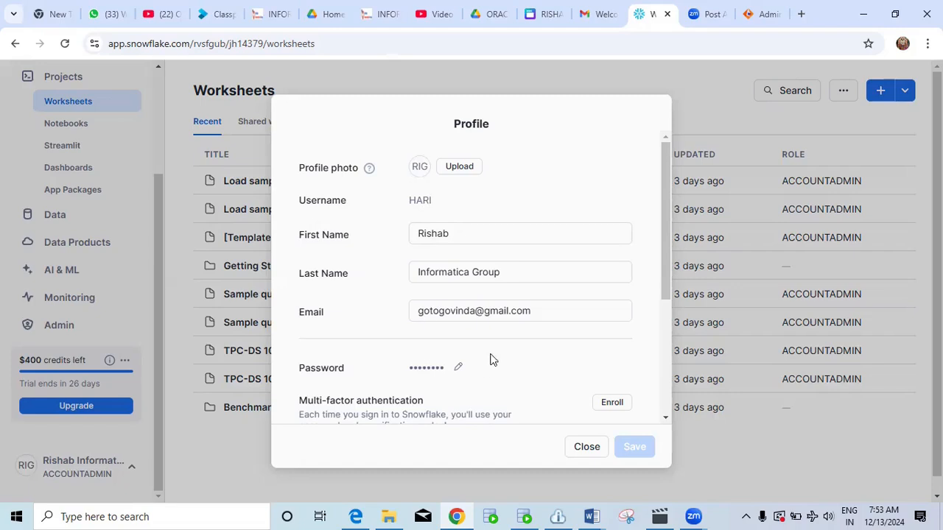
Return to the blank new-connection form in Informatica Administrator.
click(458, 515)
click(458, 515)
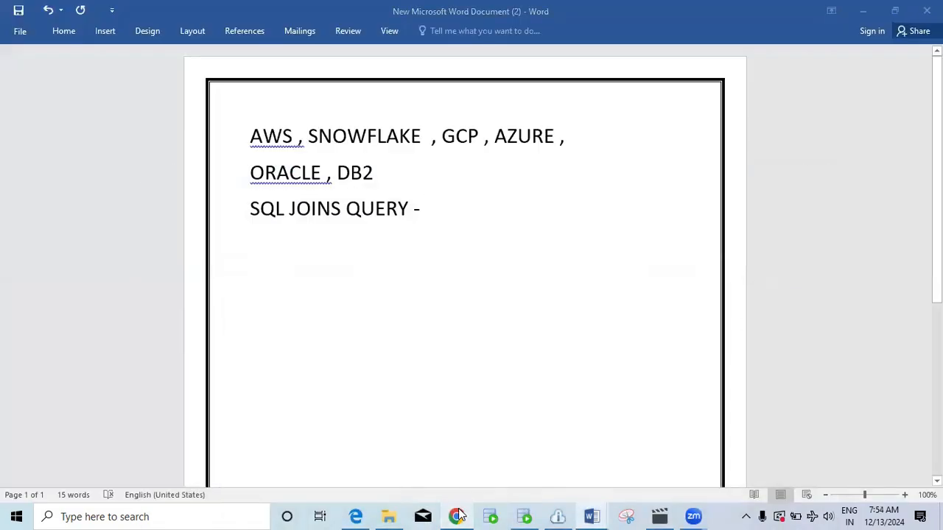
click(757, 14)
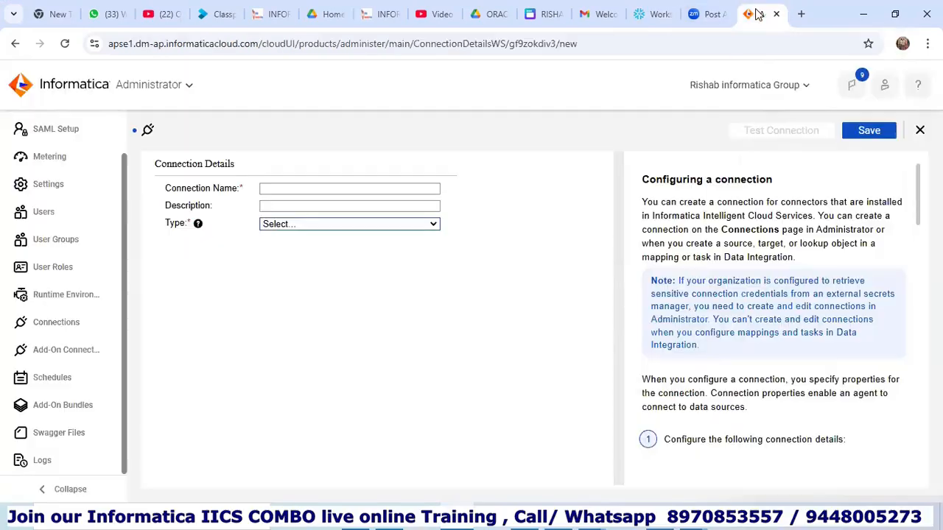
Go back to Connections and discard the unsaved connection draft.
click(348, 186)
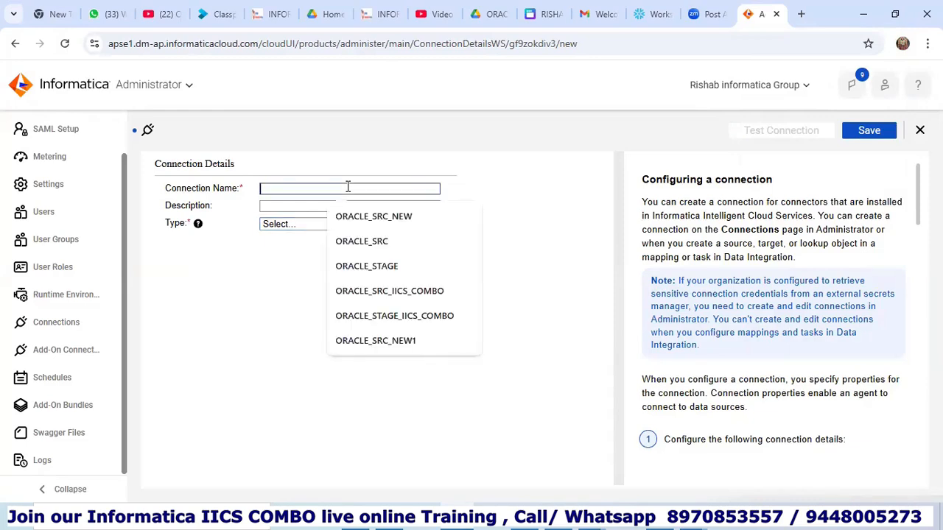
click(74, 324)
click(507, 321)
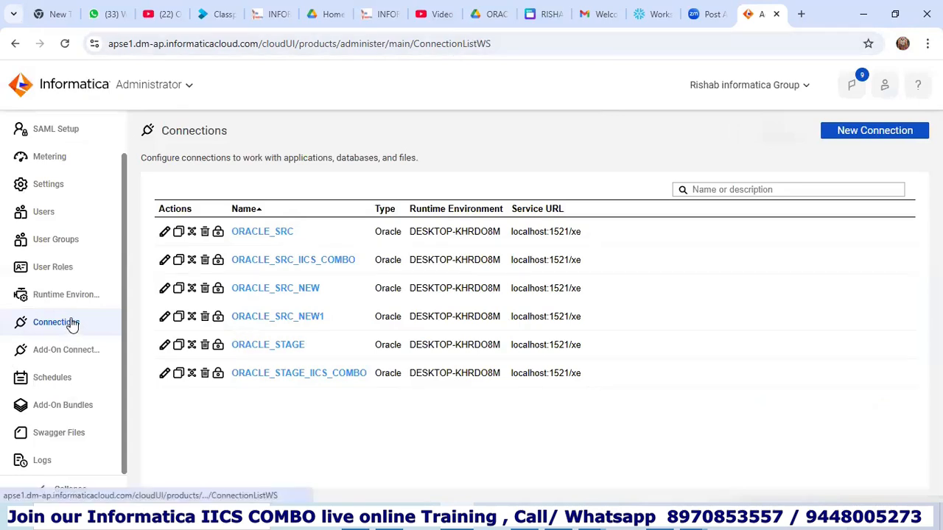
Start a new connection and name it SNOWFLAKE_SRC.
click(858, 135)
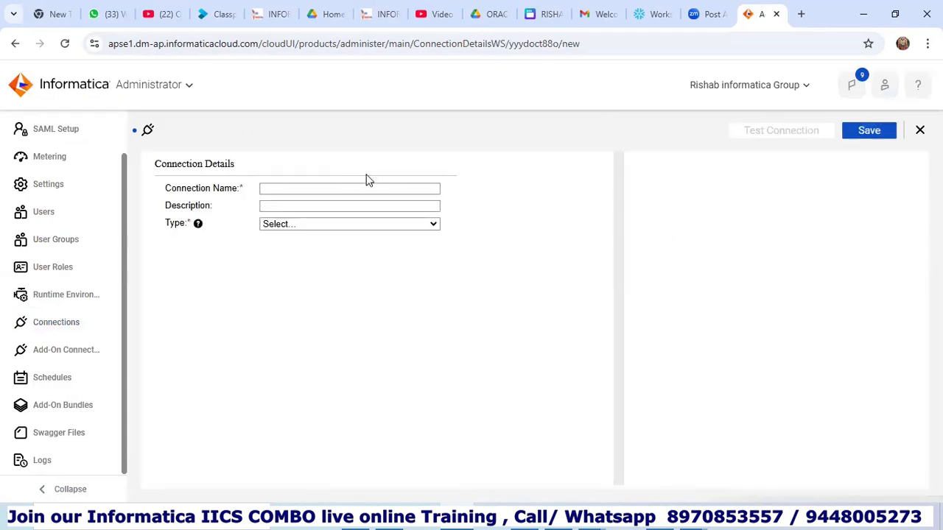
click(322, 190)
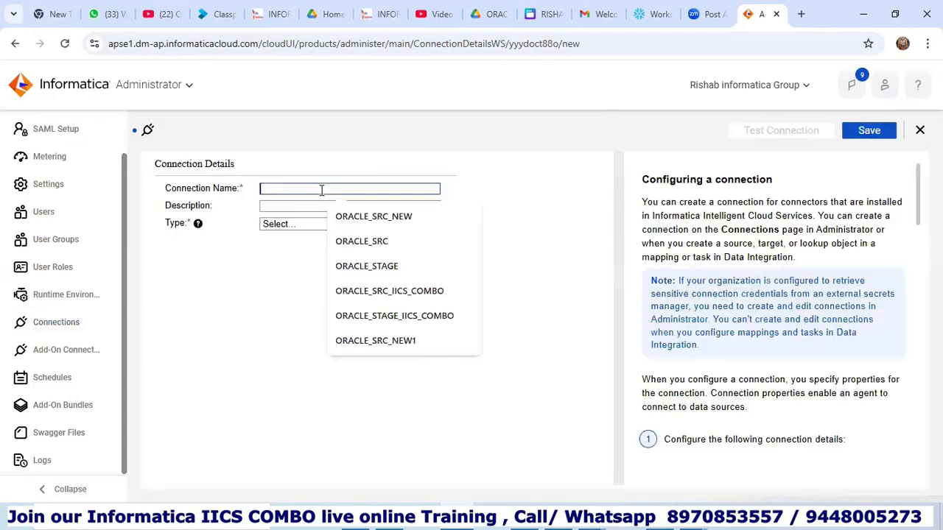
text(S)
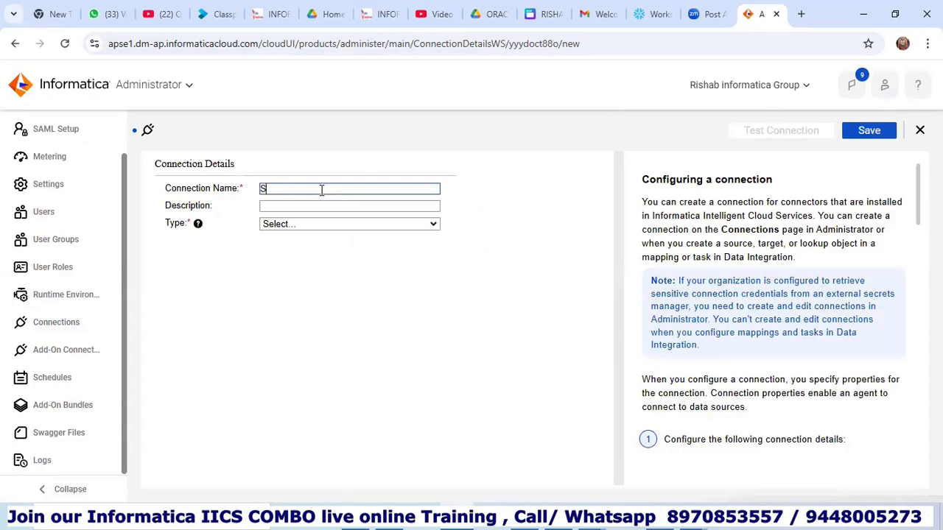
text(NOWF)
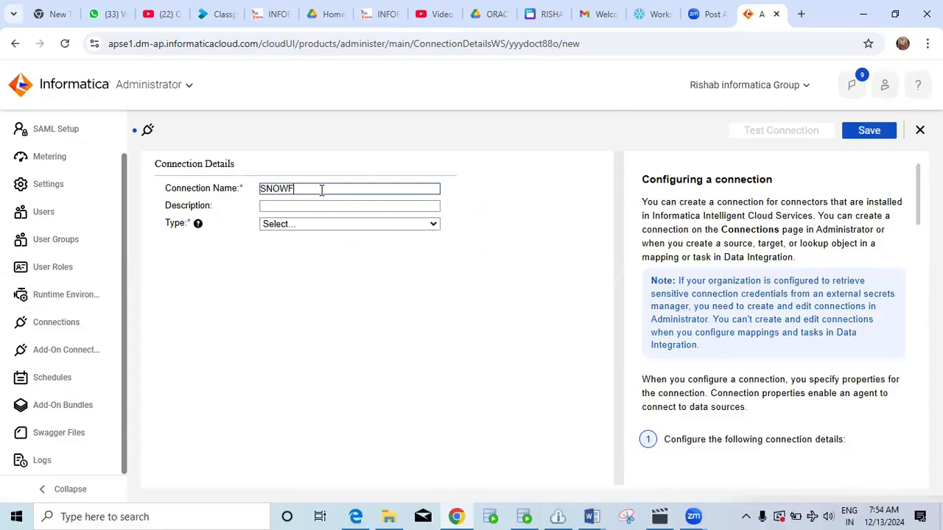
text(LAKE_SRC)
Make the connection type Snowflake Data Cloud running on the DESKTOP-KHRDO8M runtime environment.
click(343, 227)
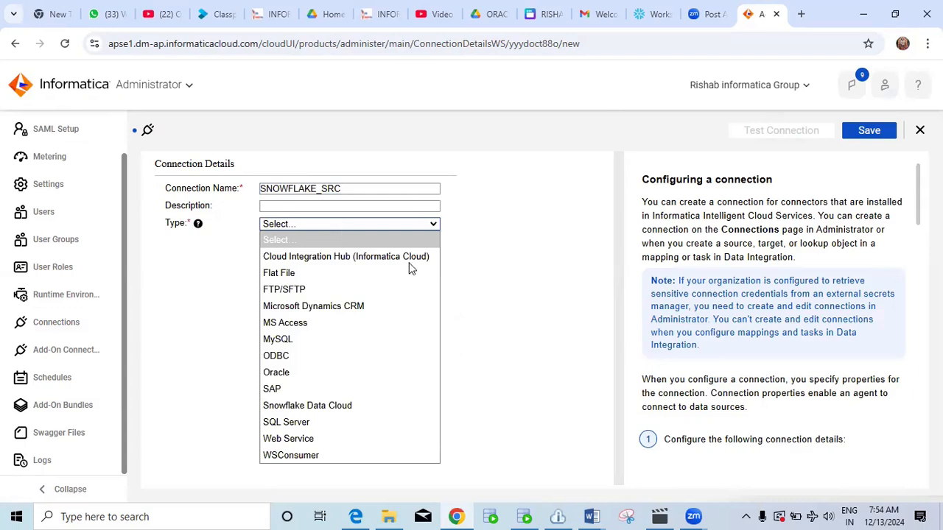
click(348, 406)
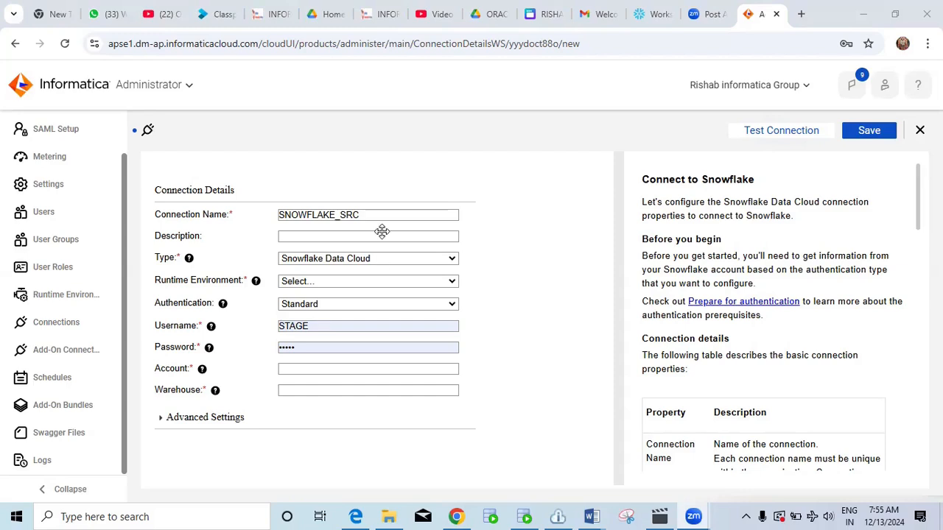
click(360, 283)
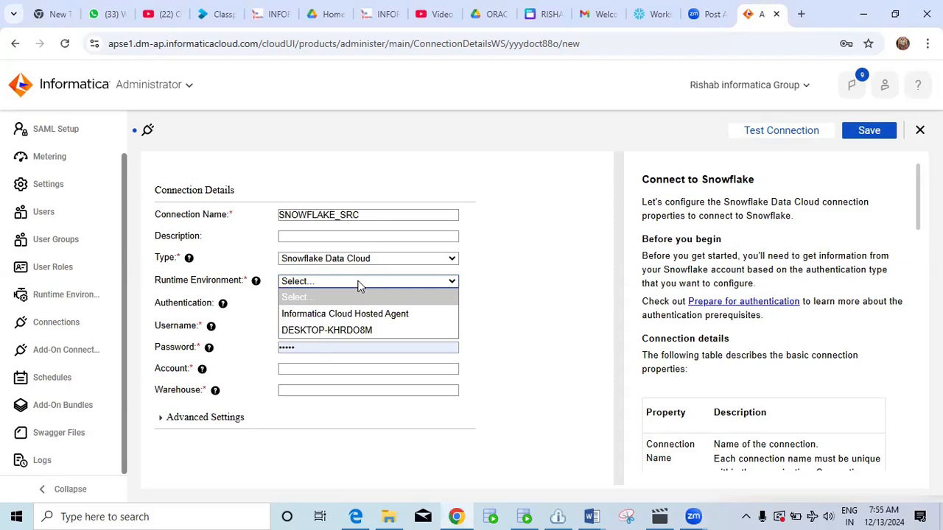
click(372, 333)
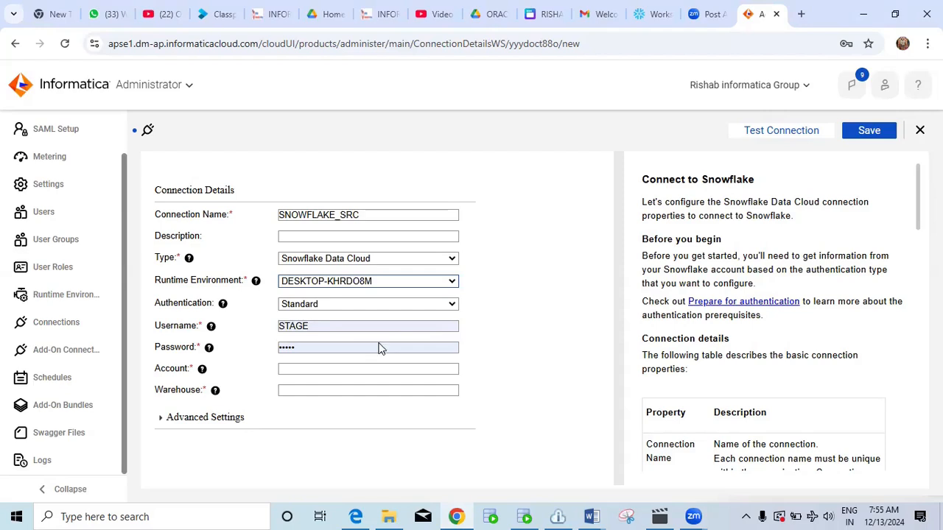
click(376, 284)
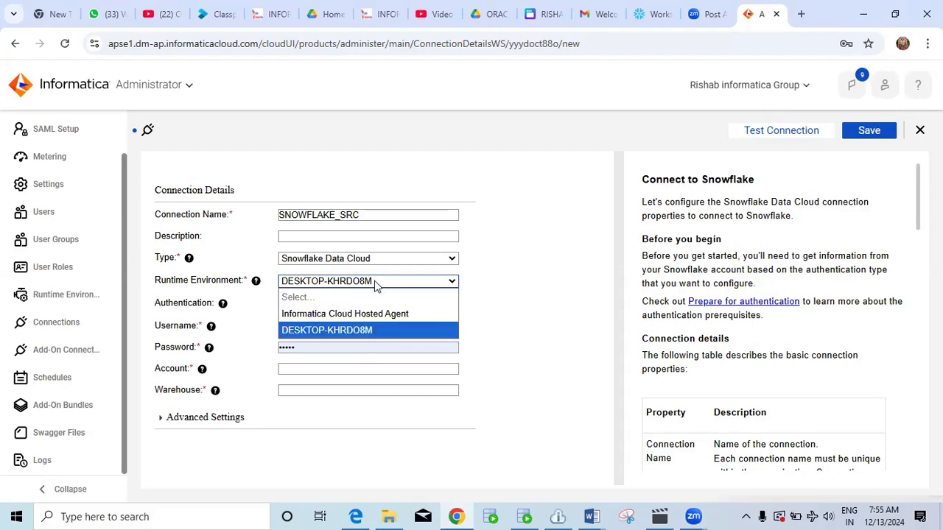
click(357, 334)
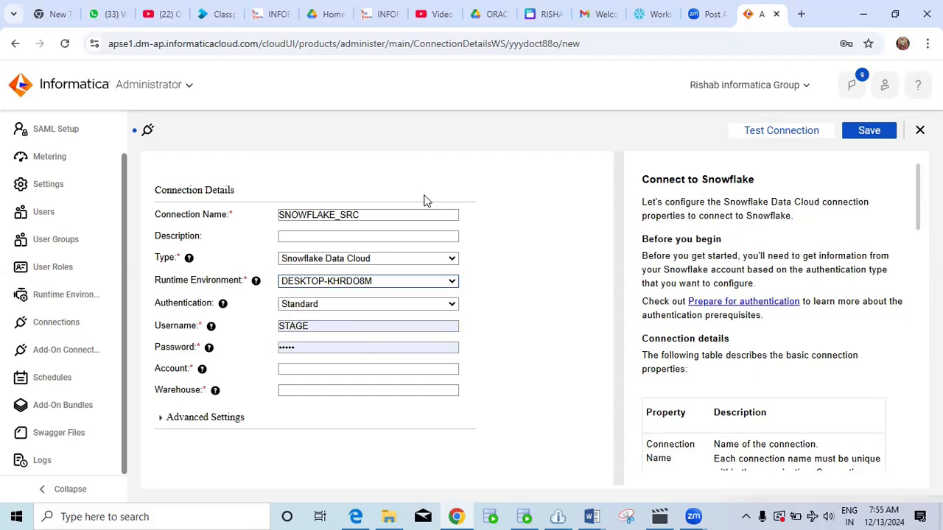
Begin editing the Username value on the connection form.
click(333, 325)
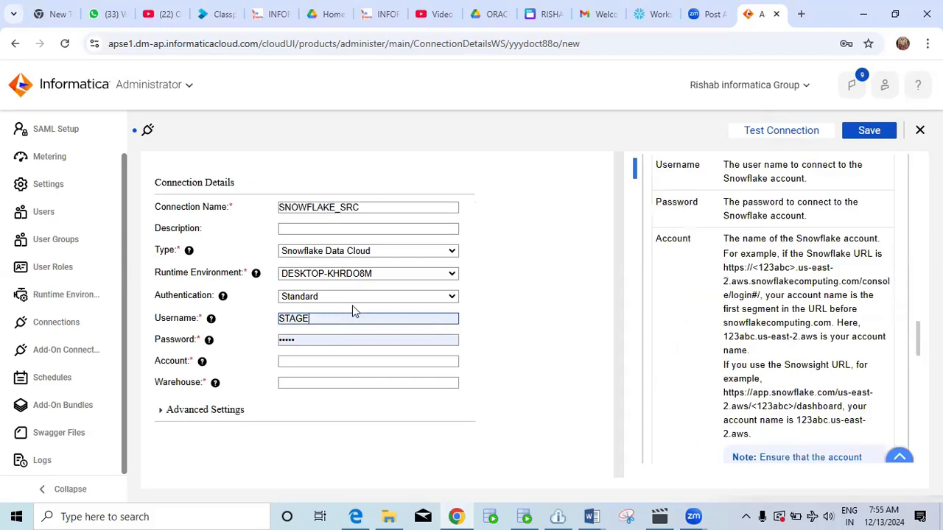
click(418, 119)
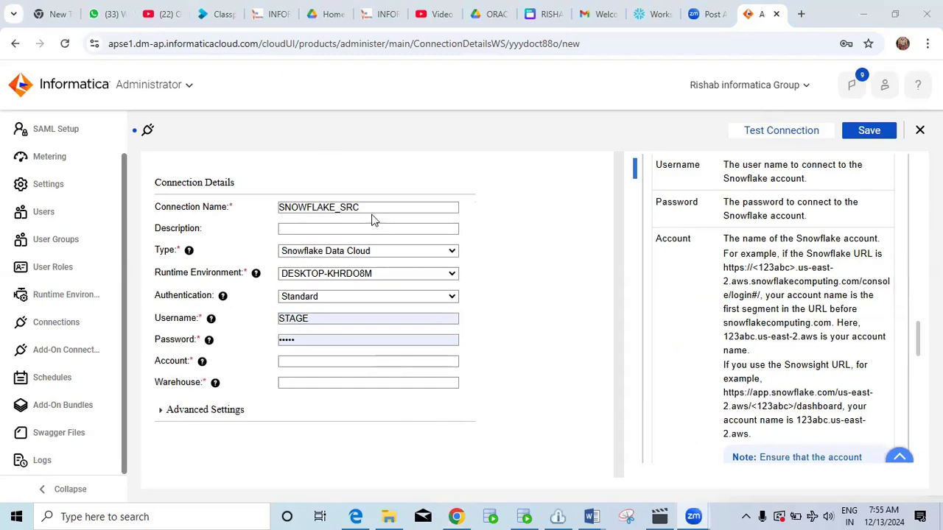
click(462, 515)
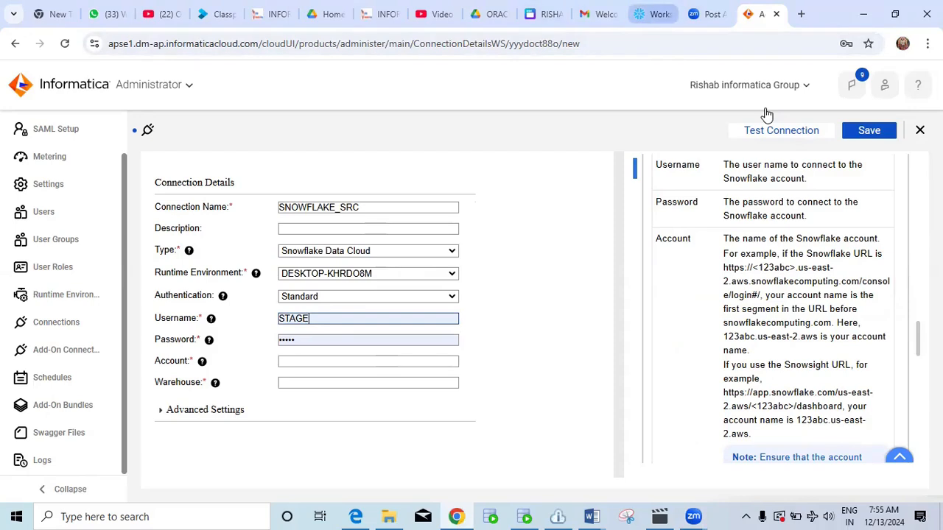
Take the username from the Snowflake profile and replace the autofilled password with the Snowflake one.
click(653, 14)
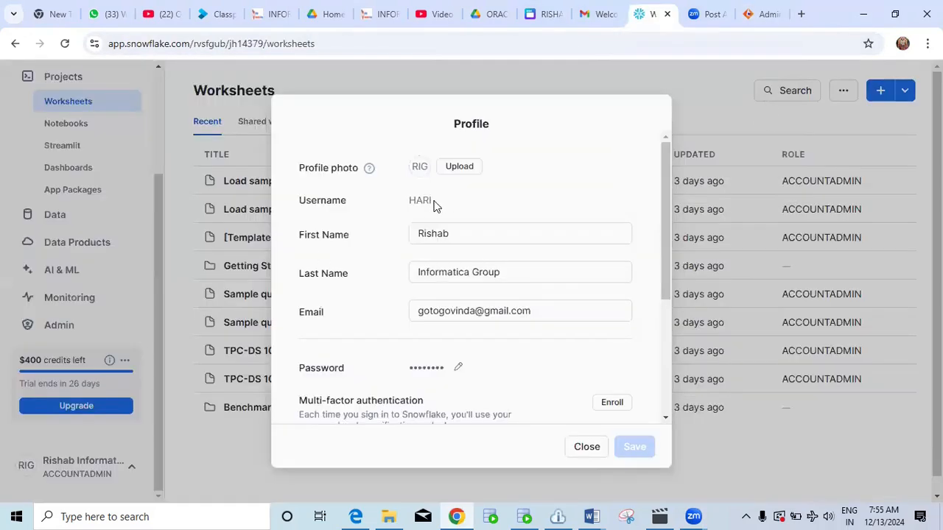
drag(433, 200, 421, 200)
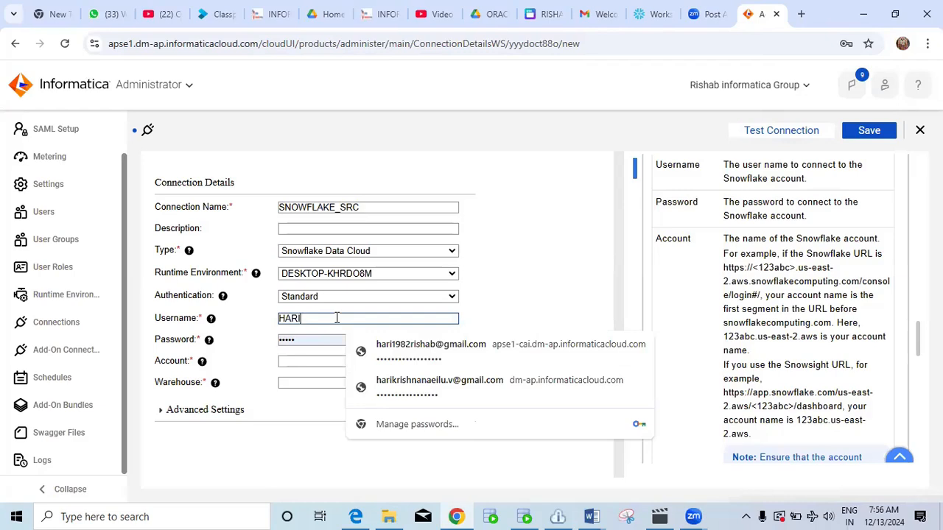
click(326, 340)
key(BackSpace)
key(BackSpace)
key(BackSpace)
key(BackSpace)
key(BackSpace)
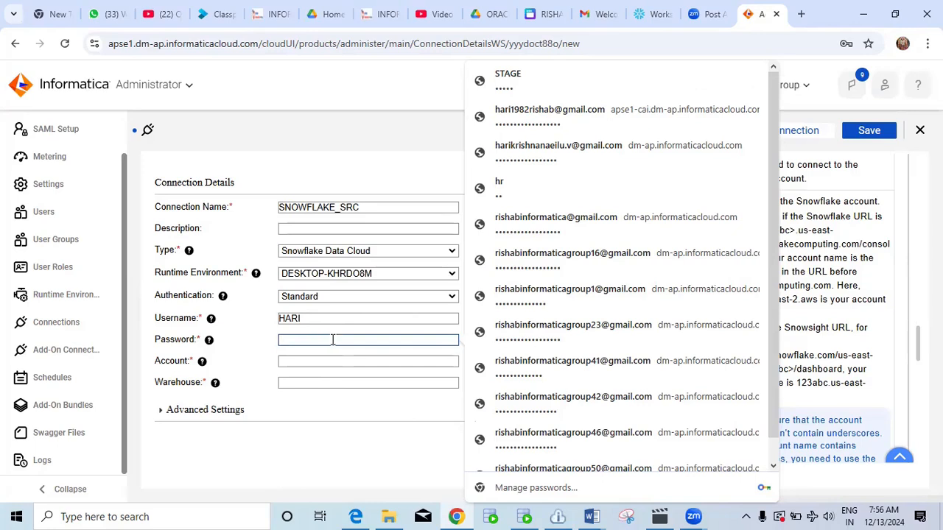
text(•••••••••••••)
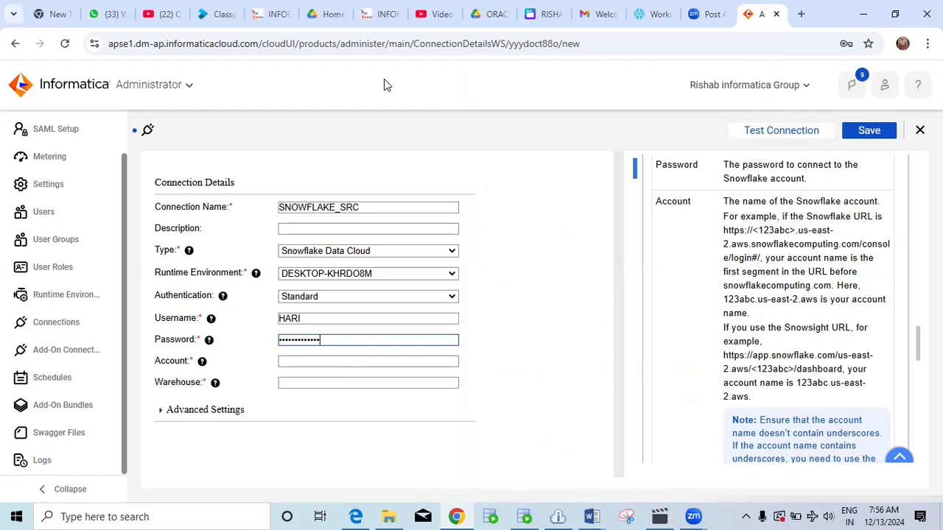
click(340, 361)
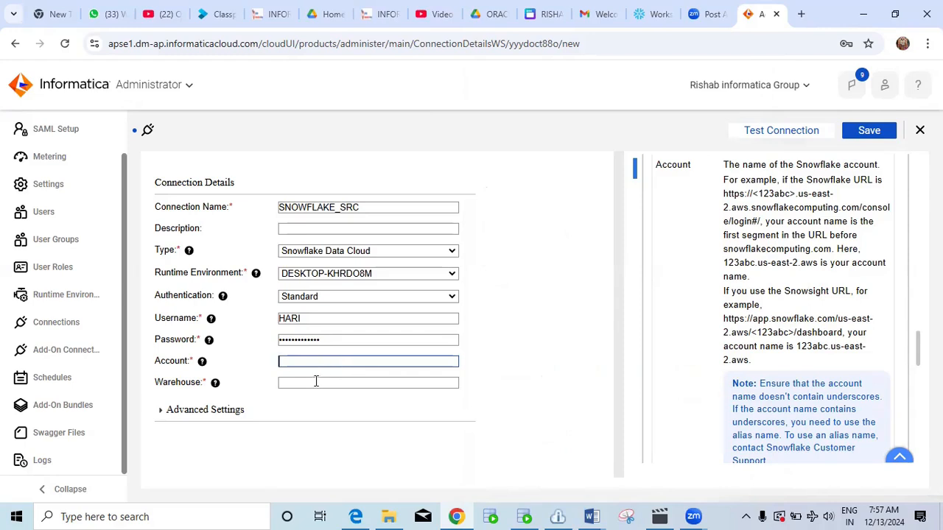
Expand the connection's Advanced Settings to expose Role and JDBC parameters, then return to Snowflake.
click(162, 412)
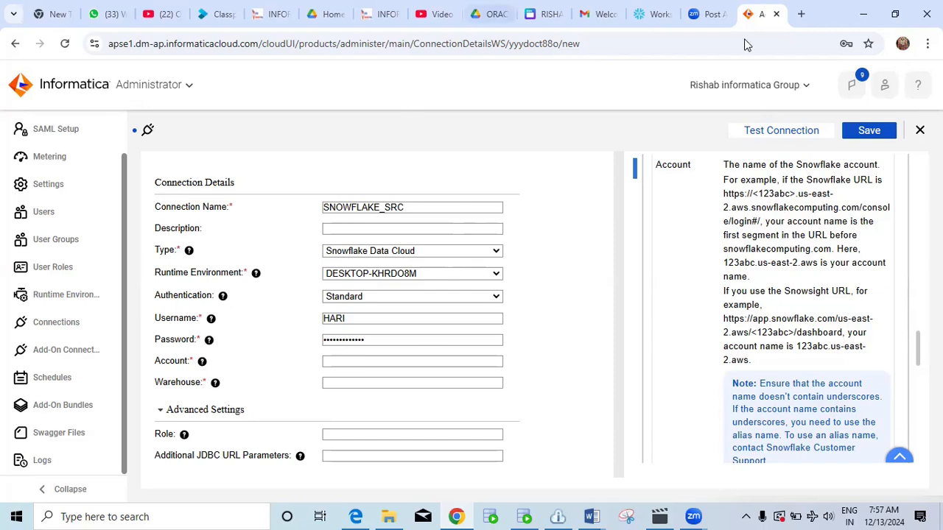
click(648, 14)
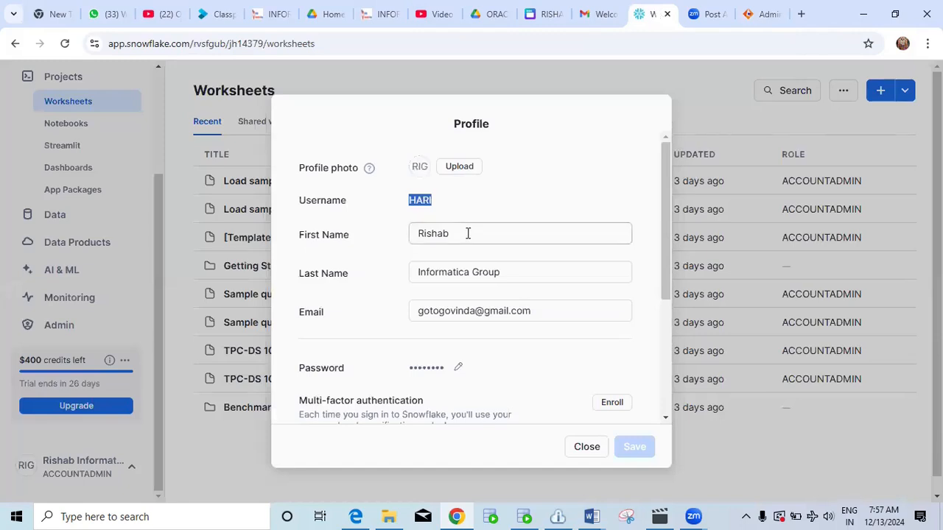
Close the profile and copy the Singapore Enterprise account's current URL from Admin > Accounts.
click(585, 447)
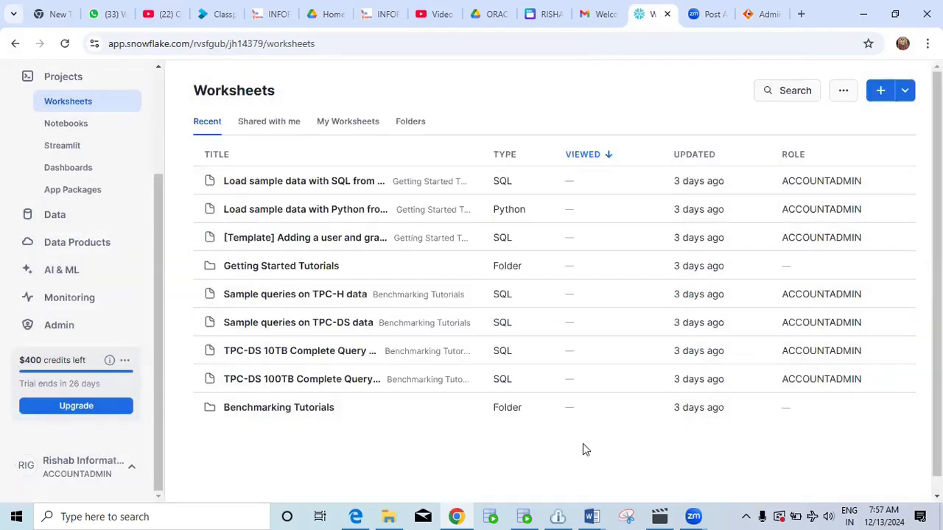
scroll(87, 186, up, 2)
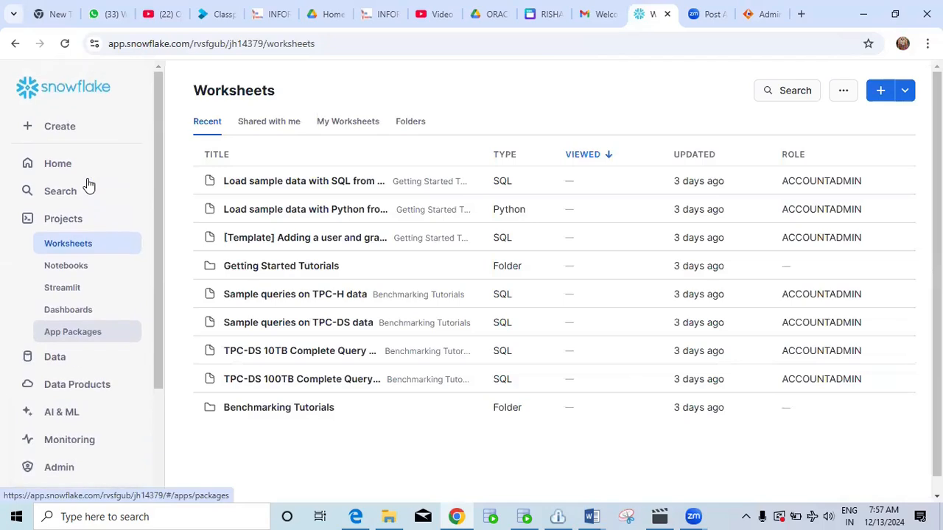
scroll(87, 186, down, 2)
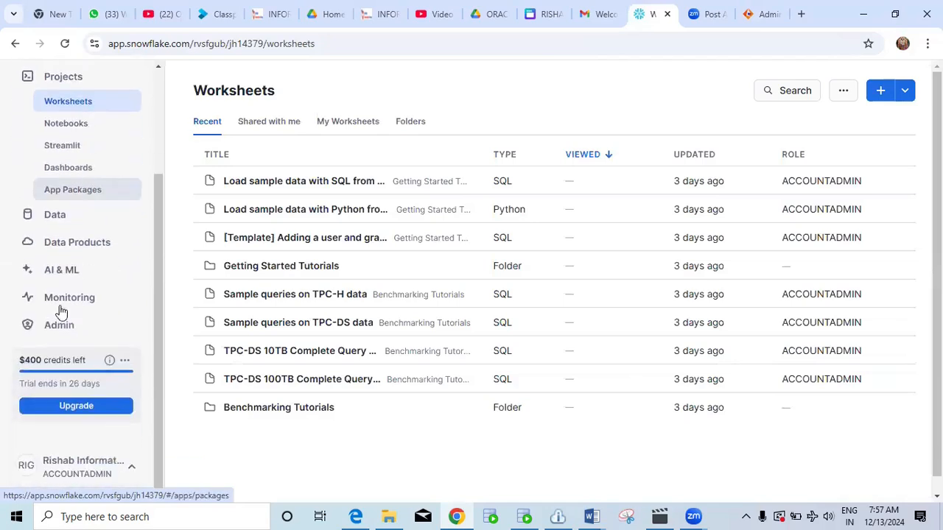
click(66, 330)
scroll(95, 243, down, 3)
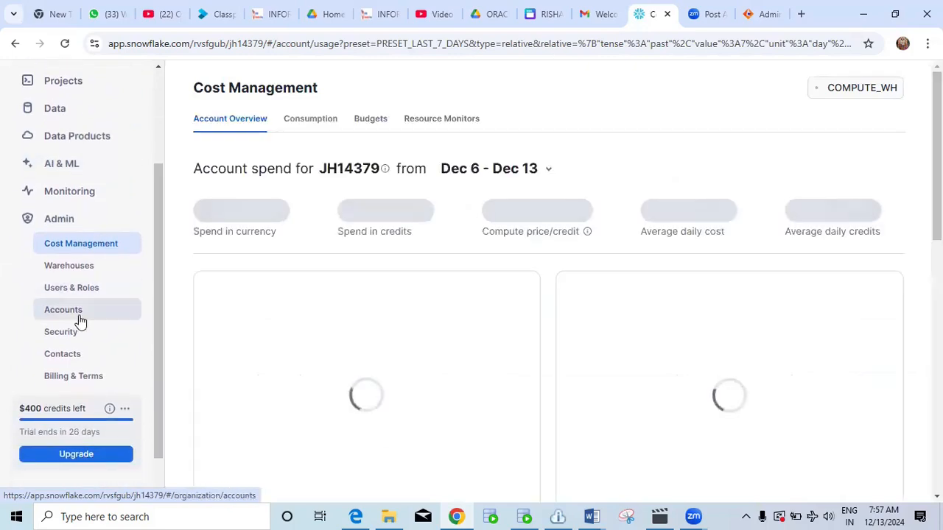
click(82, 312)
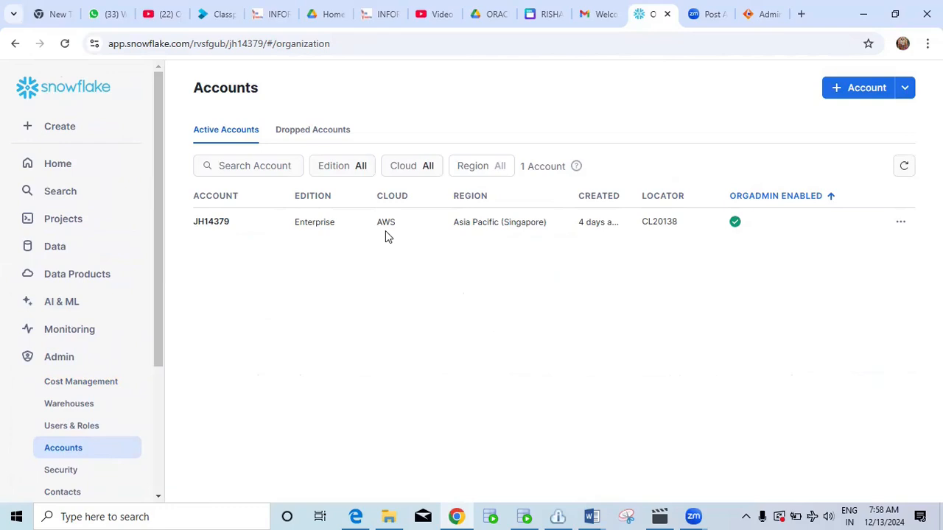
mouse_move(238, 224)
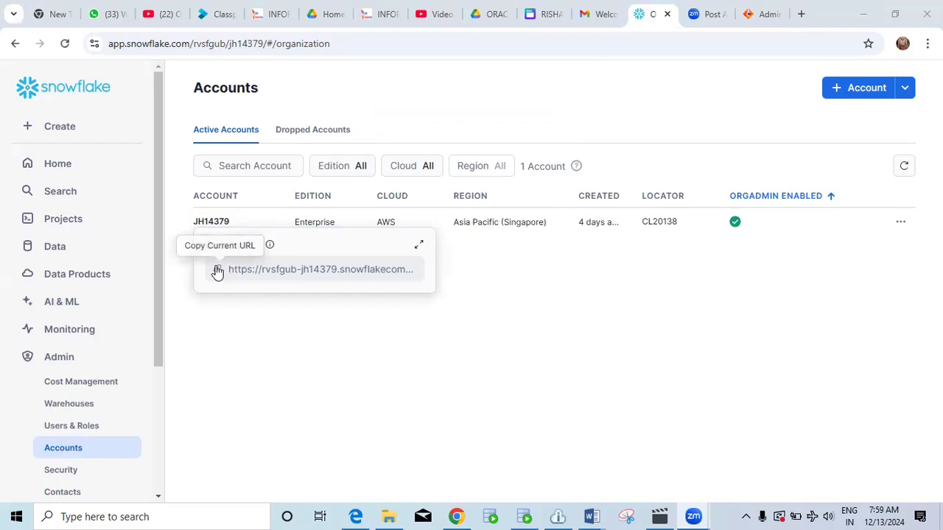
click(218, 271)
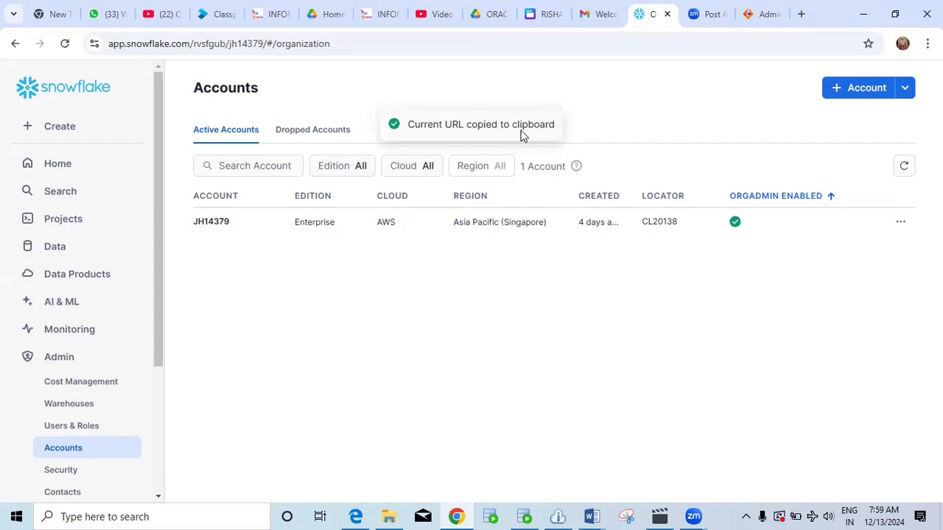
click(762, 15)
Paste the Snowflake account URL into Account and trim off the .snowflakecomputing.com domain.
click(346, 359)
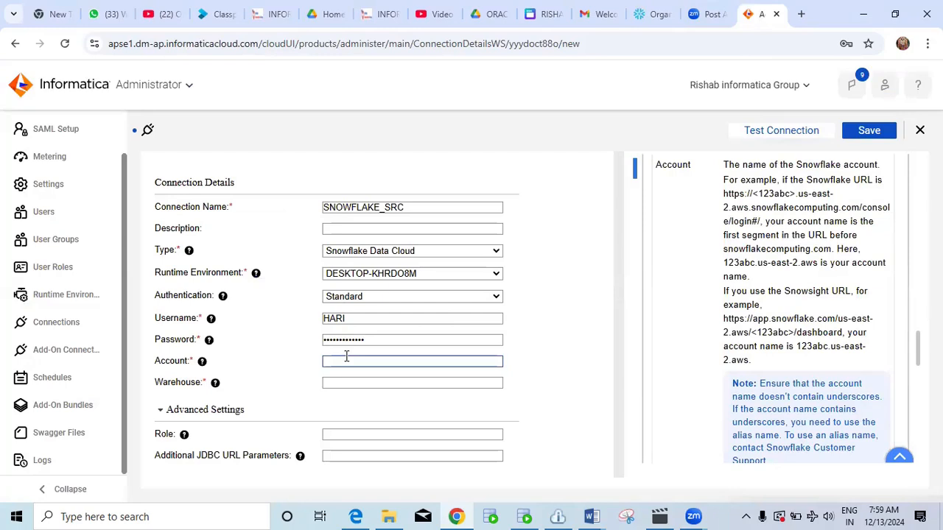
key(ctrl+v)
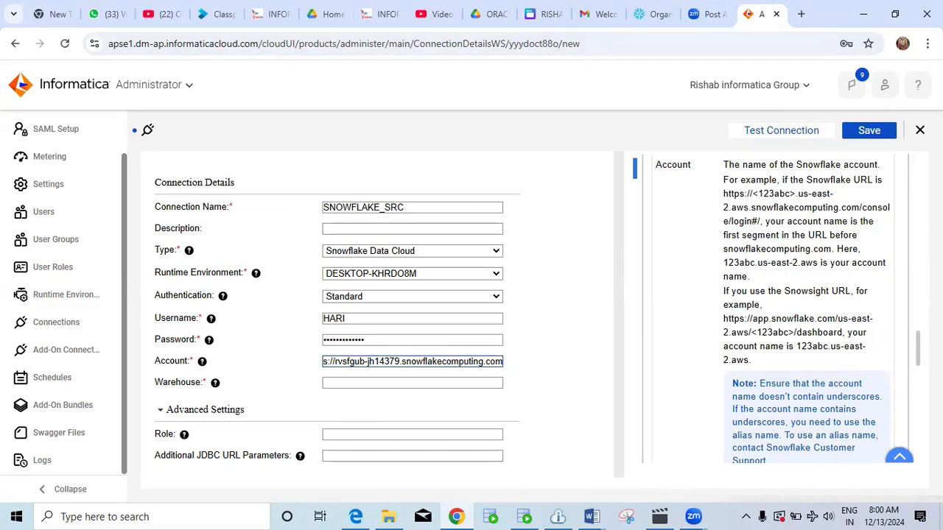
scroll(890, 375, down, 1)
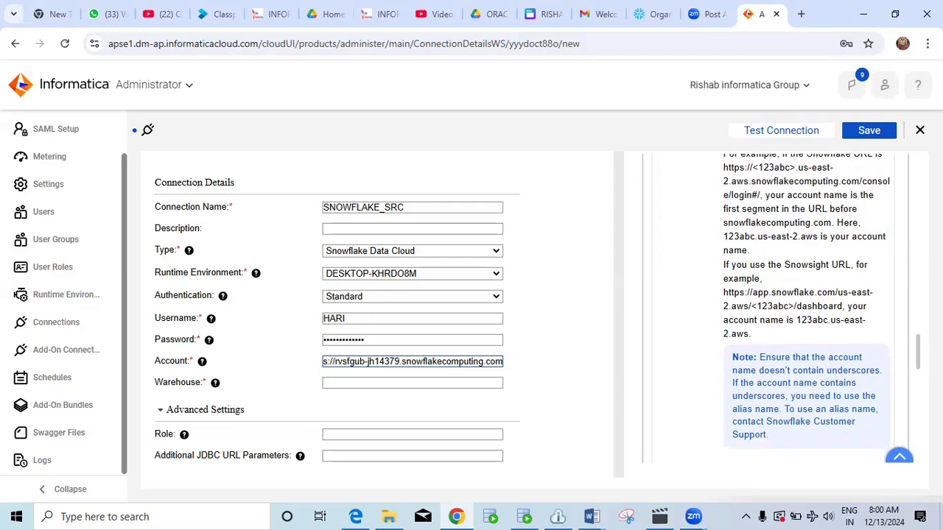
click(618, 304)
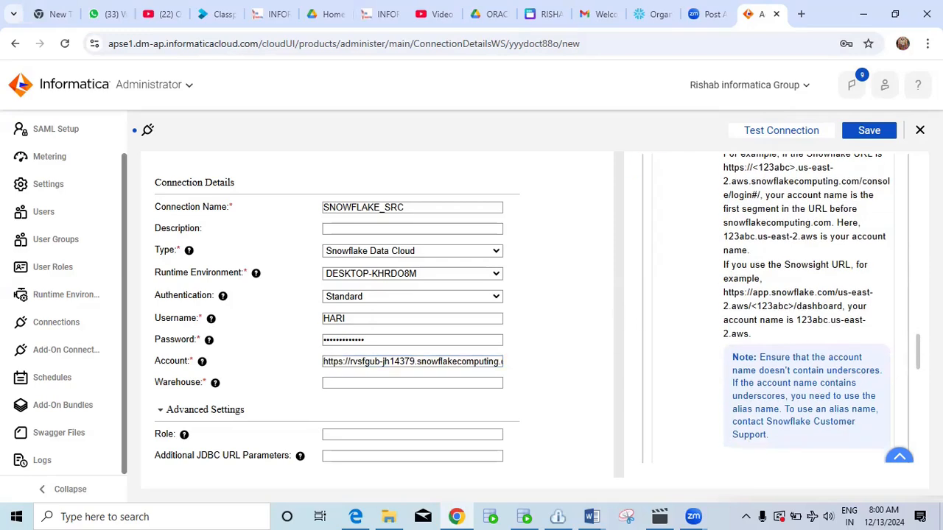
click(461, 361)
key(End)
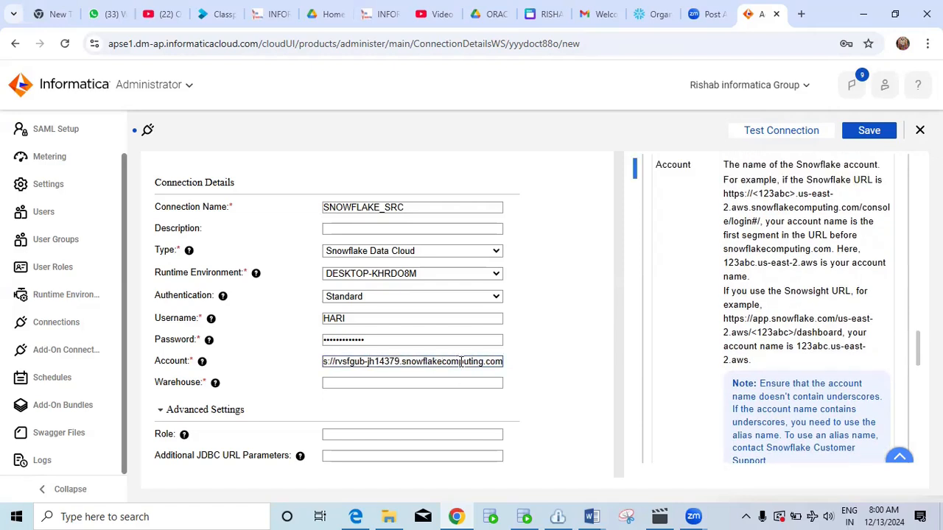
key(BackSpace)
key(BackSpace)
key(BackSpace)
key(BackSpace)
key(BackSpace)
key(BackSpace)
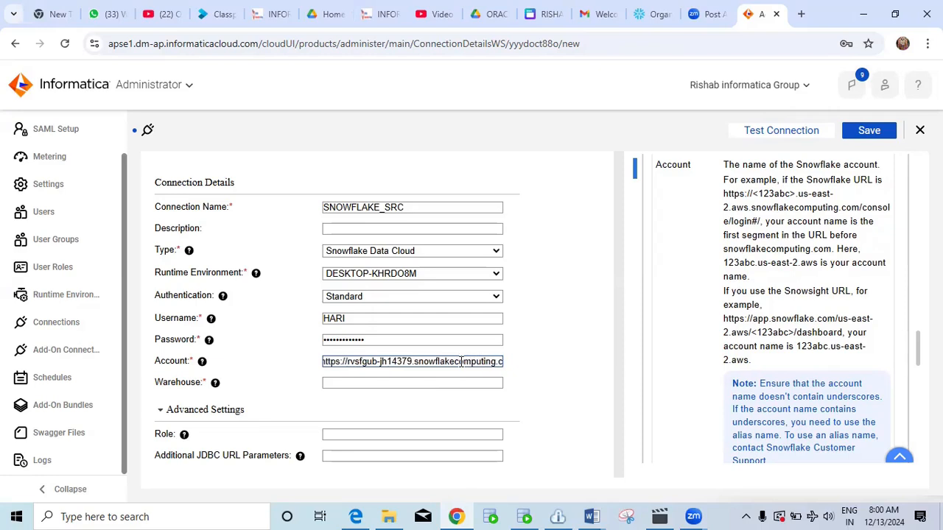
key(BackSpace)
key(BackSpace)
key(BackSpace)
key(BackSpace)
key(BackSpace)
key(BackSpace)
key(BackSpace)
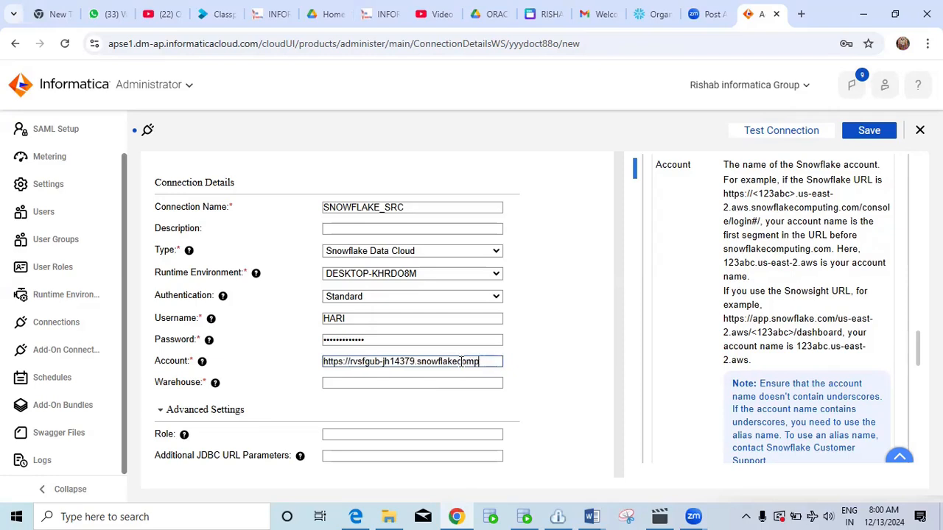
key(BackSpace)
key(BackSpace)
key(BackSpace)
key(BackSpace)
key(BackSpace)
key(BackSpace)
key(BackSpace)
key(BackSpace)
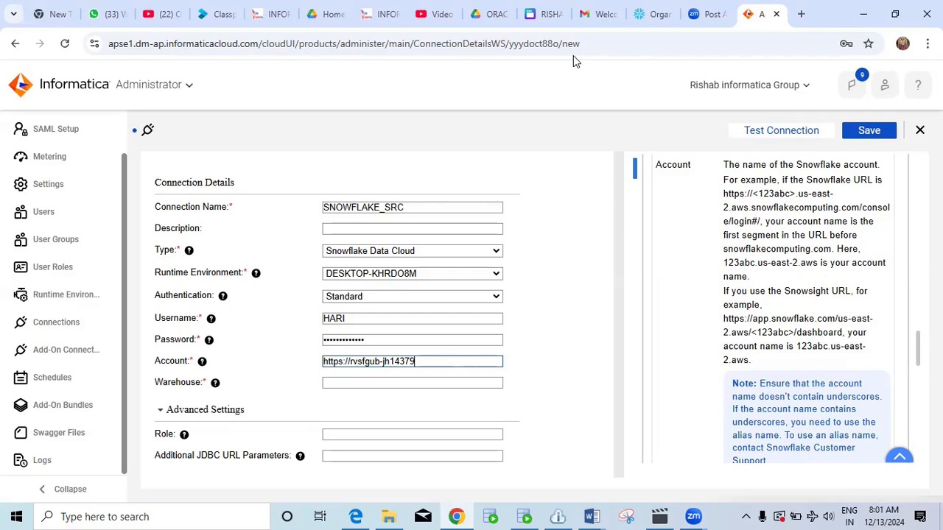
Open Admin > Warehouses and copy the IICS_COMBO_TRAINING warehouse name.
click(627, 24)
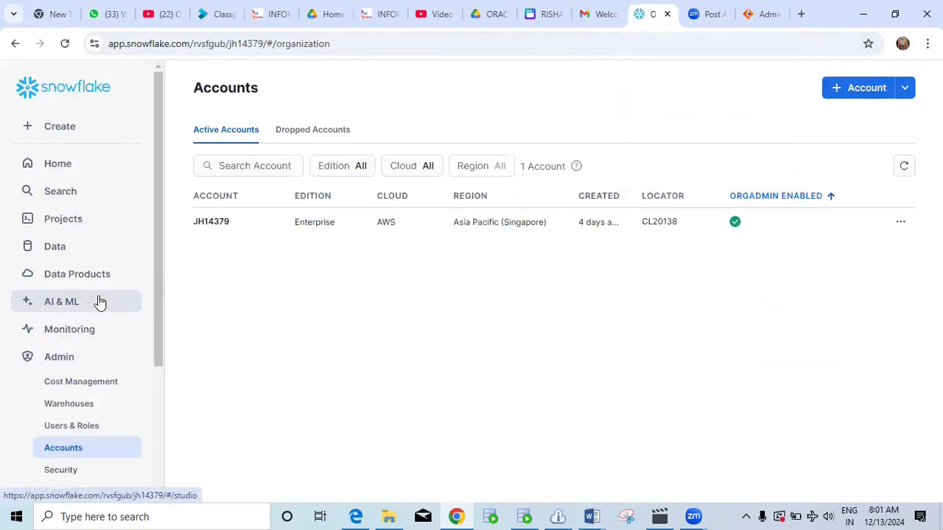
scroll(104, 329, down, 2)
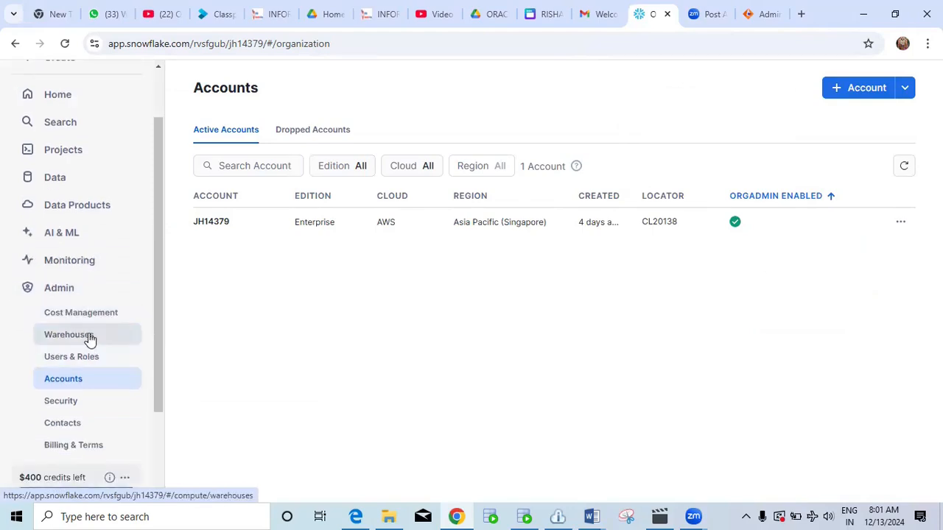
click(89, 339)
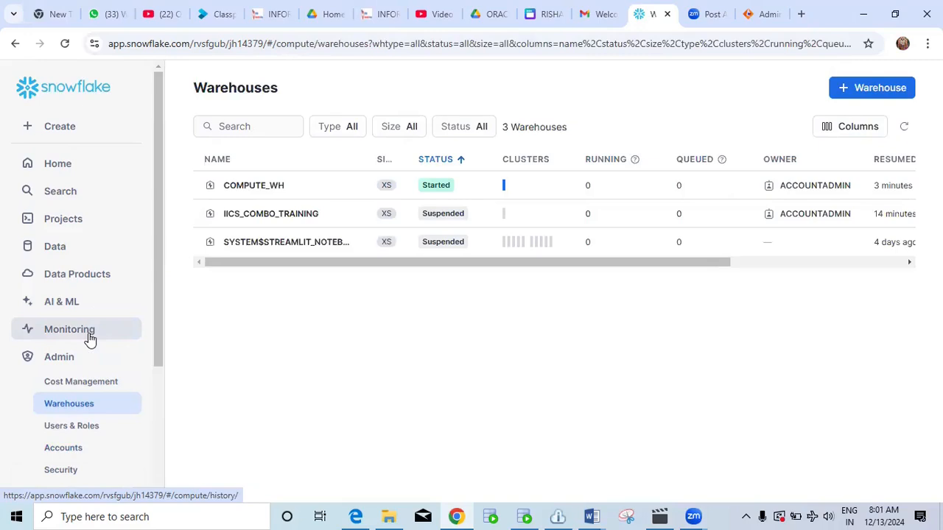
click(87, 407)
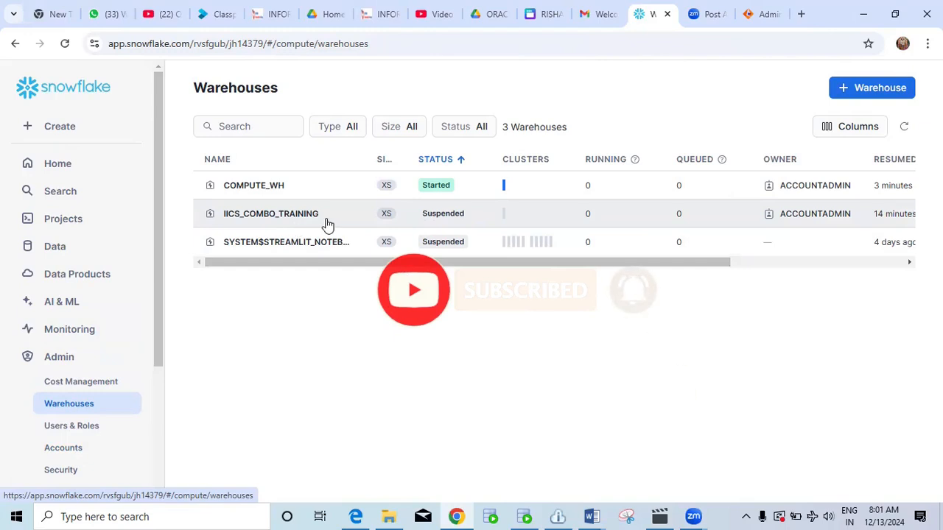
drag(322, 221, 237, 219)
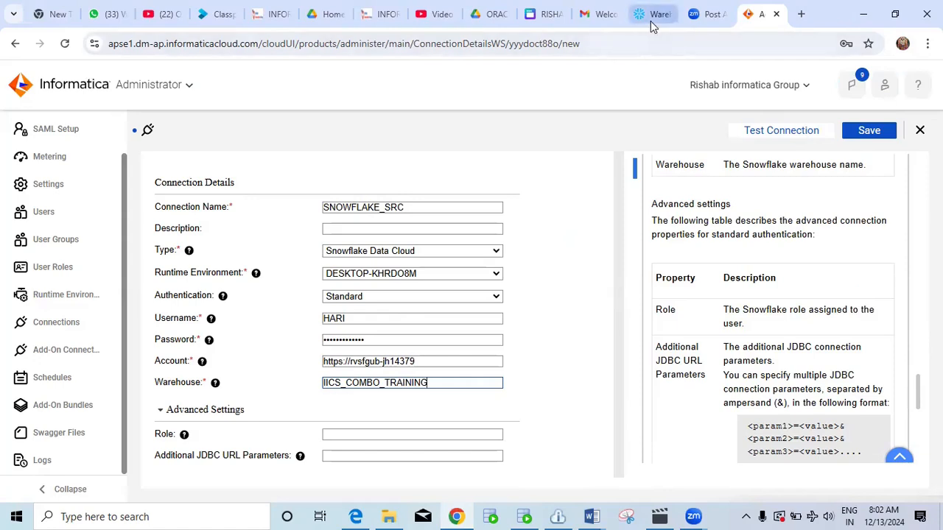
click(651, 14)
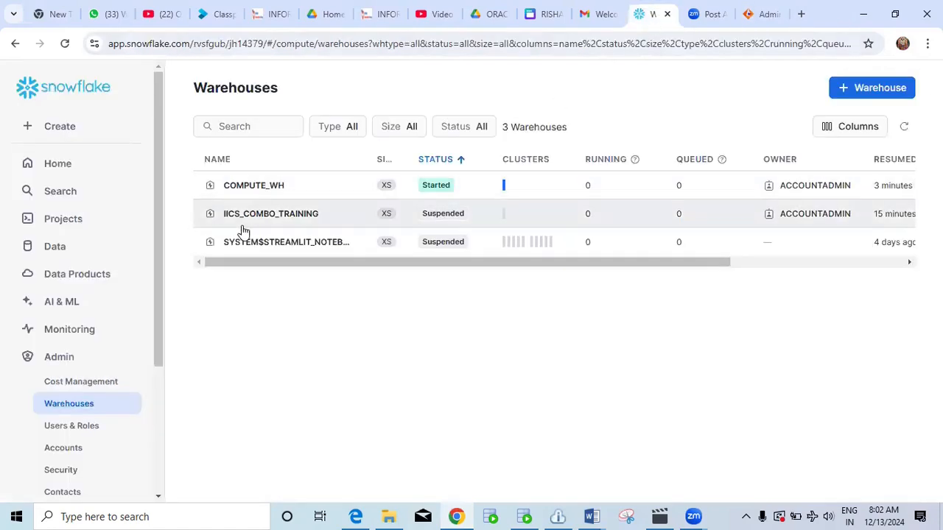
drag(228, 218, 331, 217)
ctrl+click(333, 219)
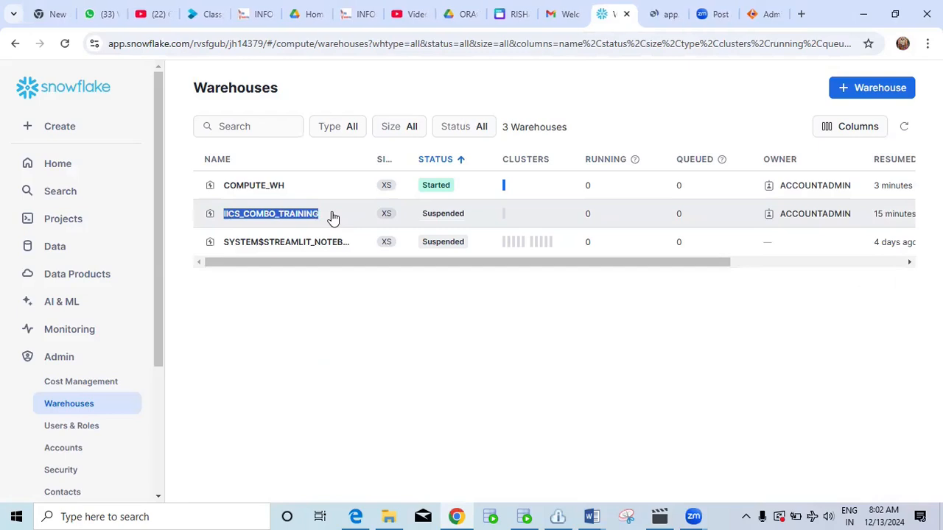
Replace the SNOWFLAKE_SRC Warehouse value with the pasted IICS_COMBO_TRAINING.
click(759, 14)
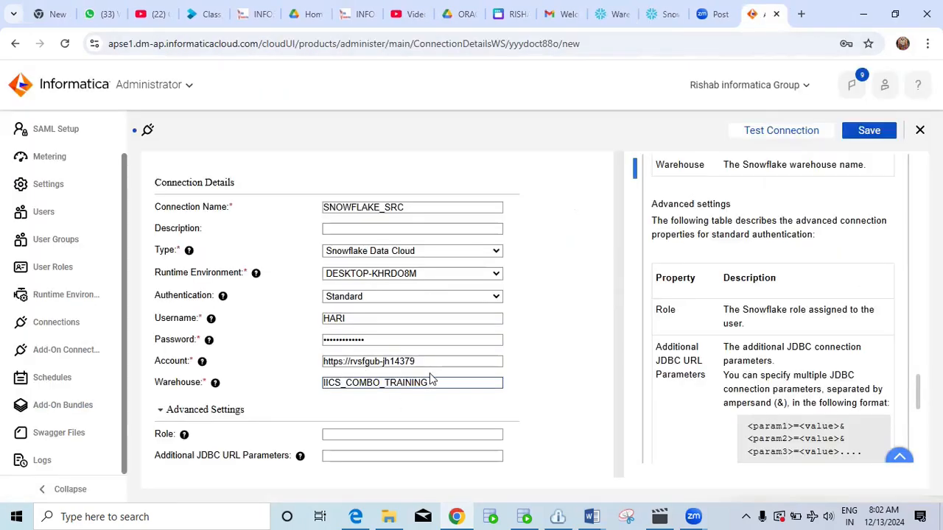
key(BackSpace)
key(BackSpace)
key(BackSpace)
key(BackSpace)
key(BackSpace)
key(BackSpace)
key(BackSpace)
key(BackSpace)
key(BackSpace)
key(BackSpace)
key(BackSpace)
key(BackSpace)
key(BackSpace)
key(BackSpace)
key(BackSpace)
key(BackSpace)
key(BackSpace)
key(BackSpace)
key(BackSpace)
key(ctrl+v)
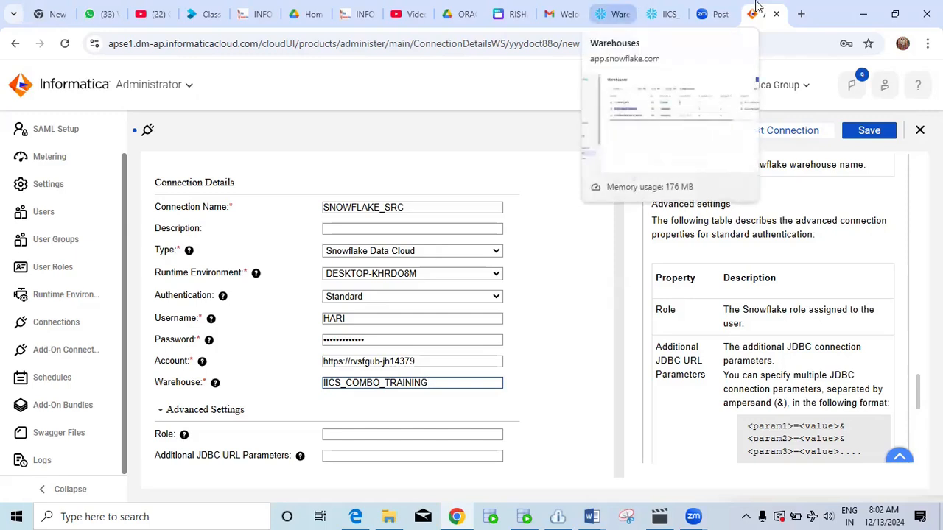
click(606, 13)
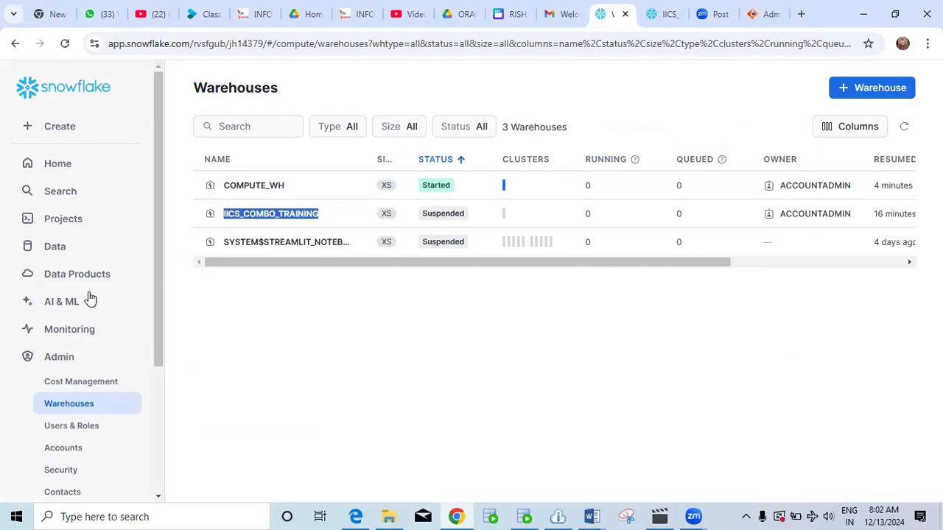
scroll(95, 205, down, 3)
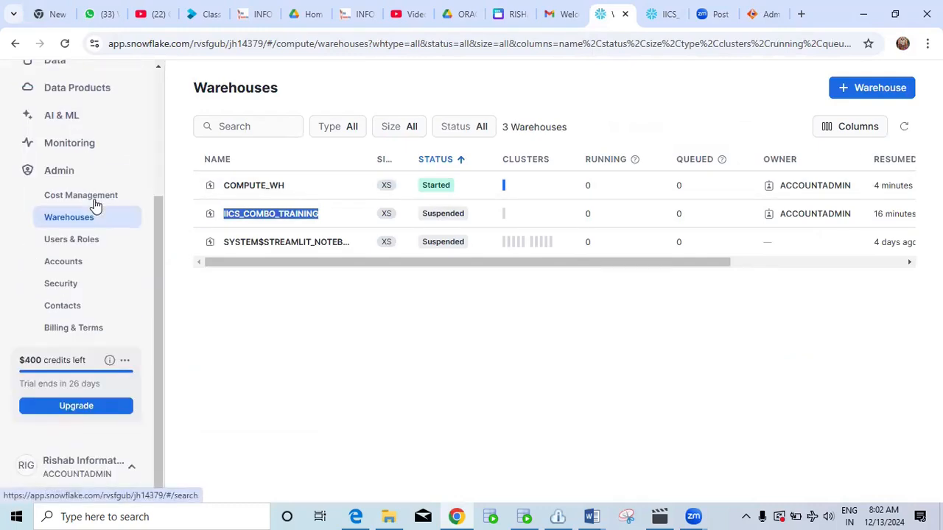
click(68, 467)
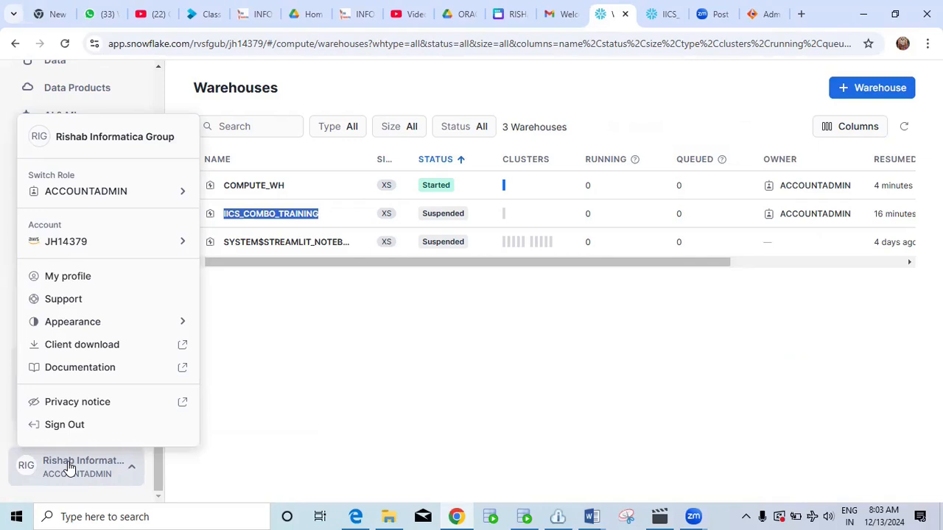
mouse_move(39, 185)
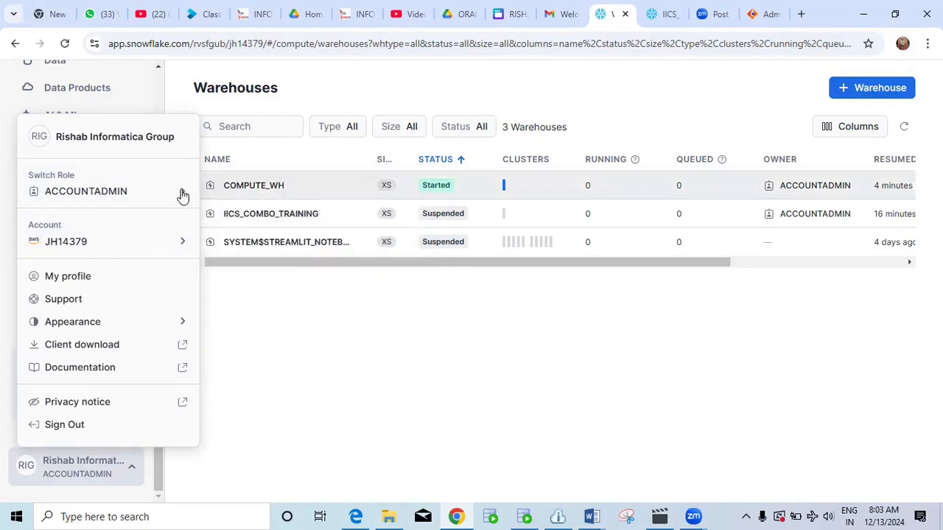
drag(301, 218, 231, 219)
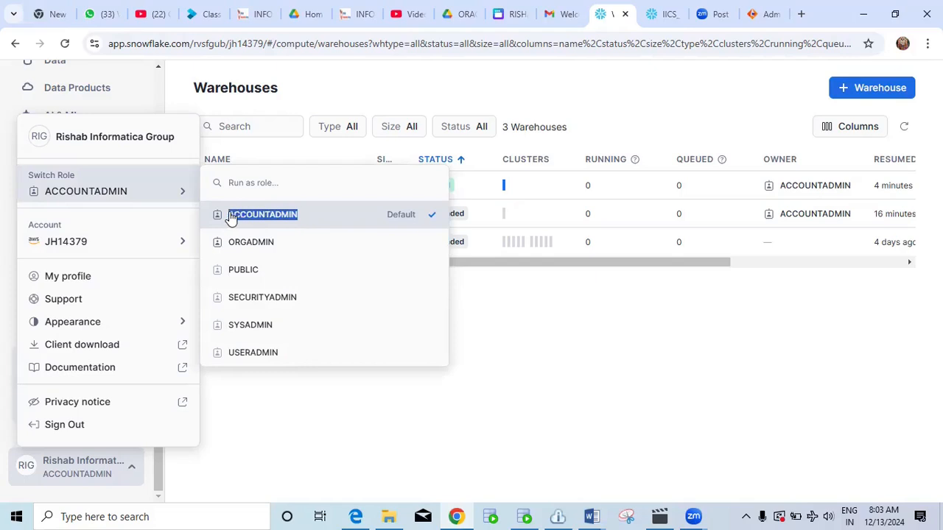
click(231, 216)
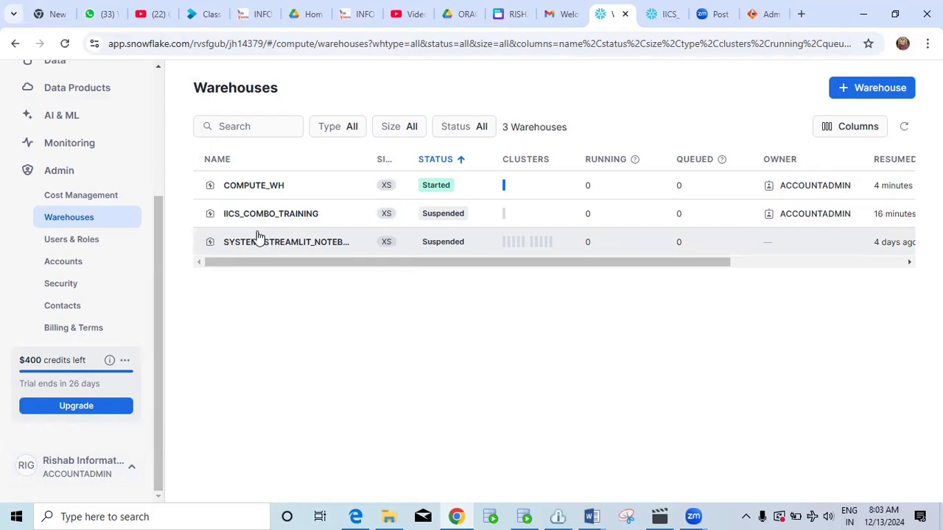
Enter ACCOUNTADMIN as the connection Role and keep Authentication set to Standard.
click(759, 14)
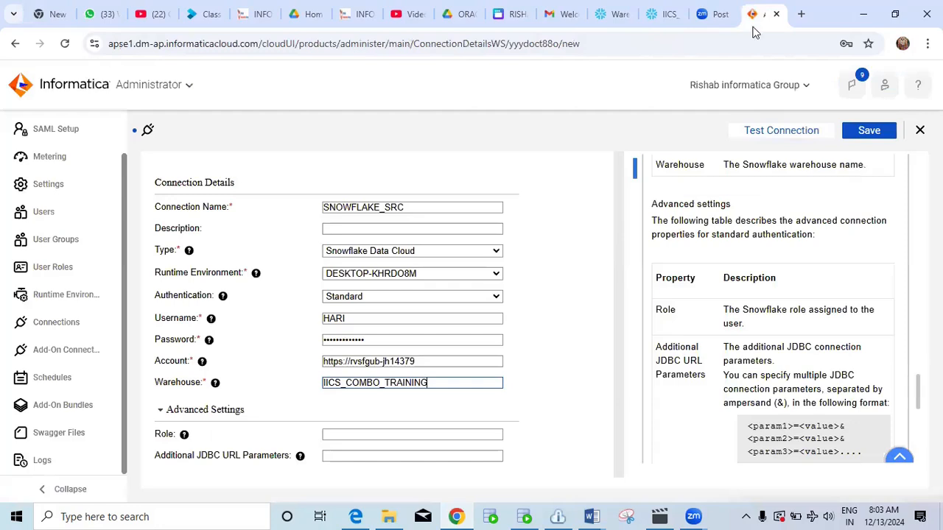
click(397, 434)
text(ACCOUNTADMIN)
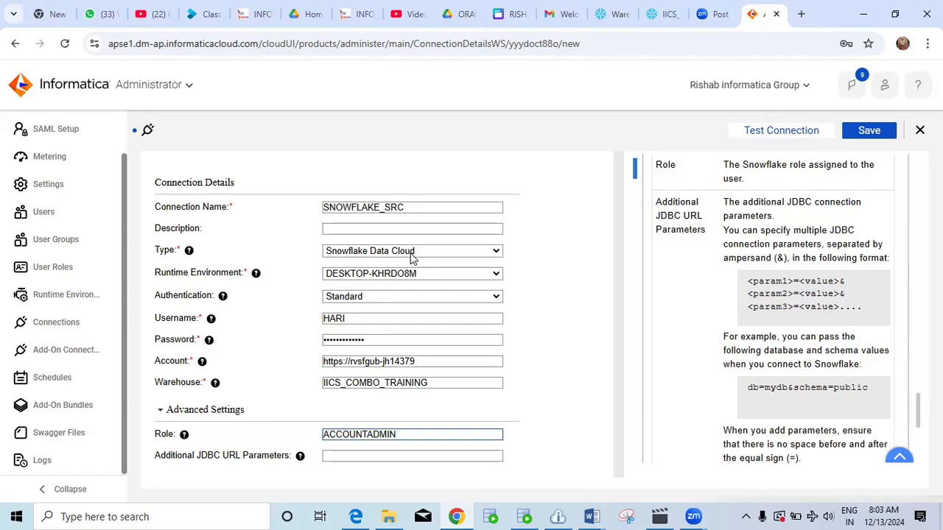
click(399, 297)
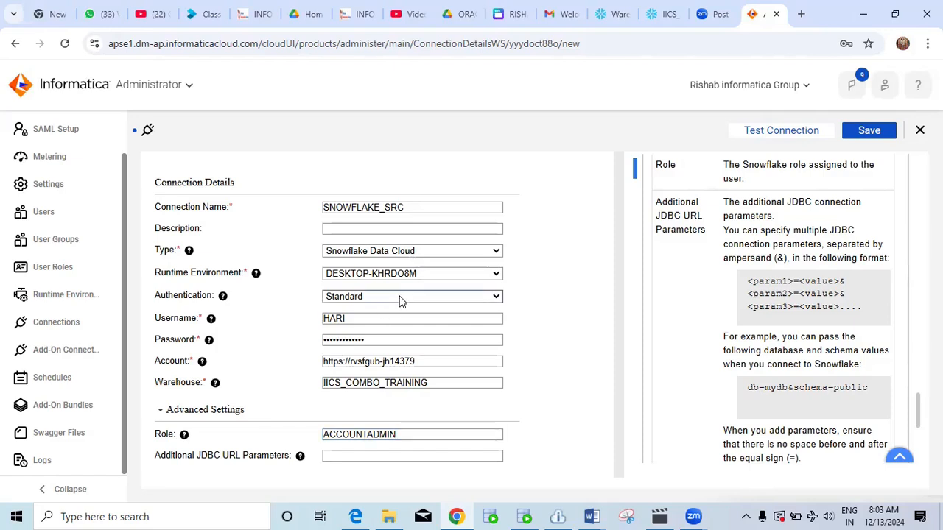
click(399, 296)
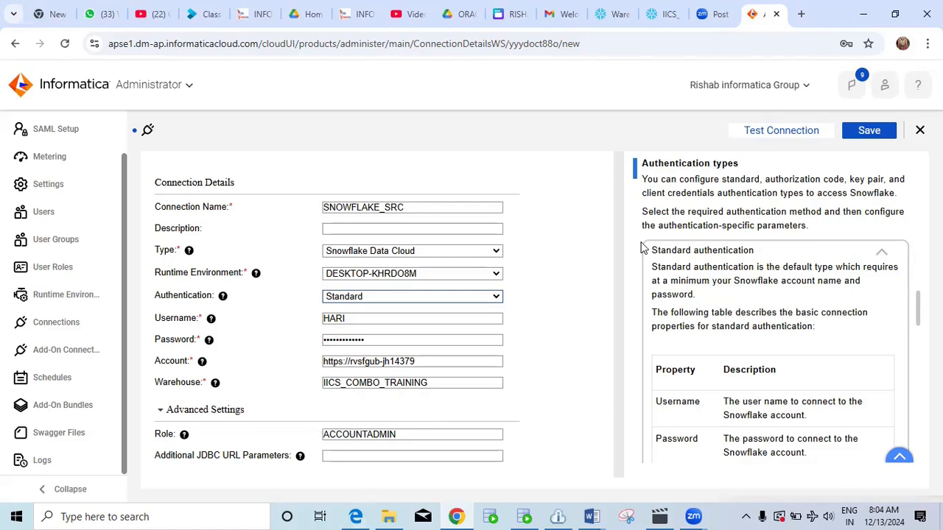
Run Test Connection on SNOWFLAKE_SRC and get the successful test message.
click(766, 134)
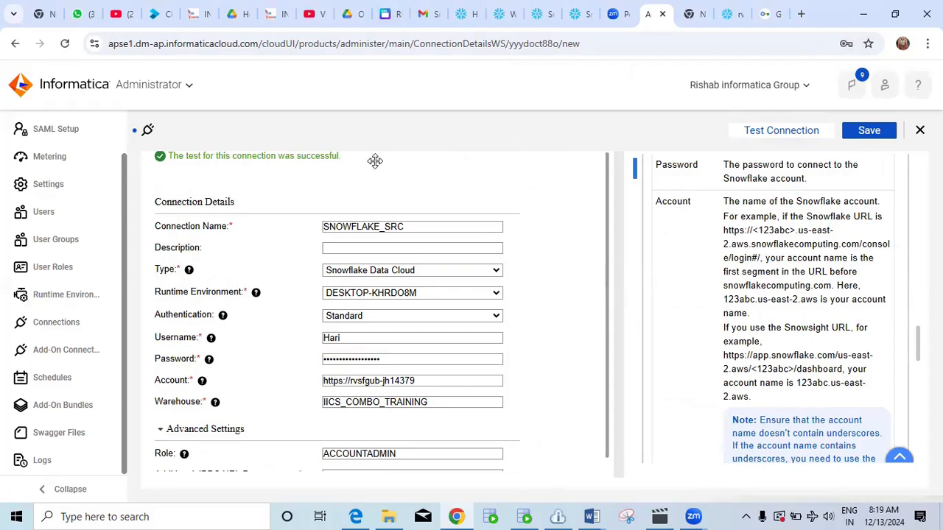
Browse File Explorer to D: > IICS COMBO BATCH 1 > course videos.
click(388, 516)
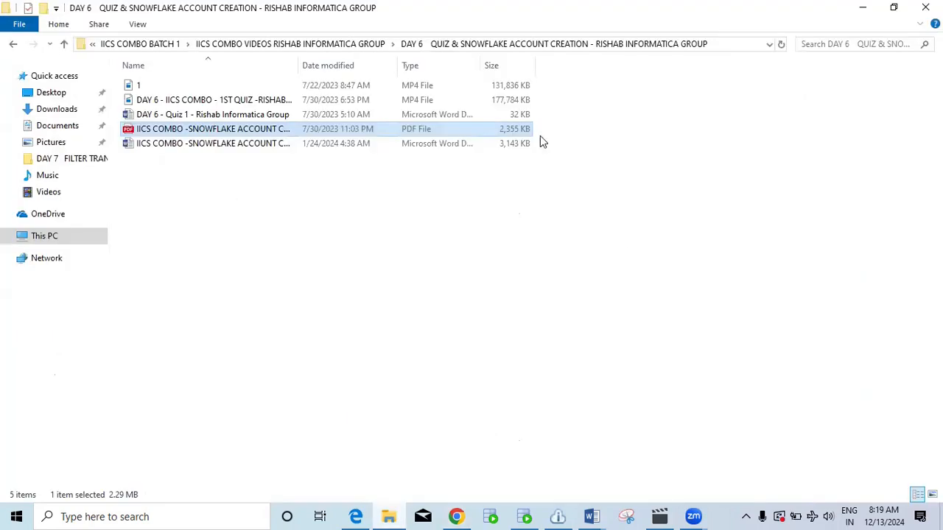
click(47, 237)
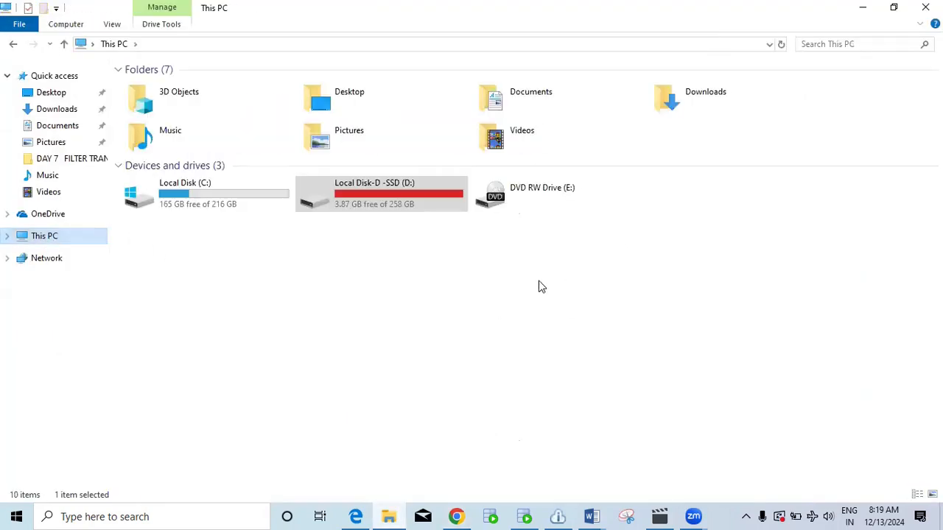
double_click(390, 204)
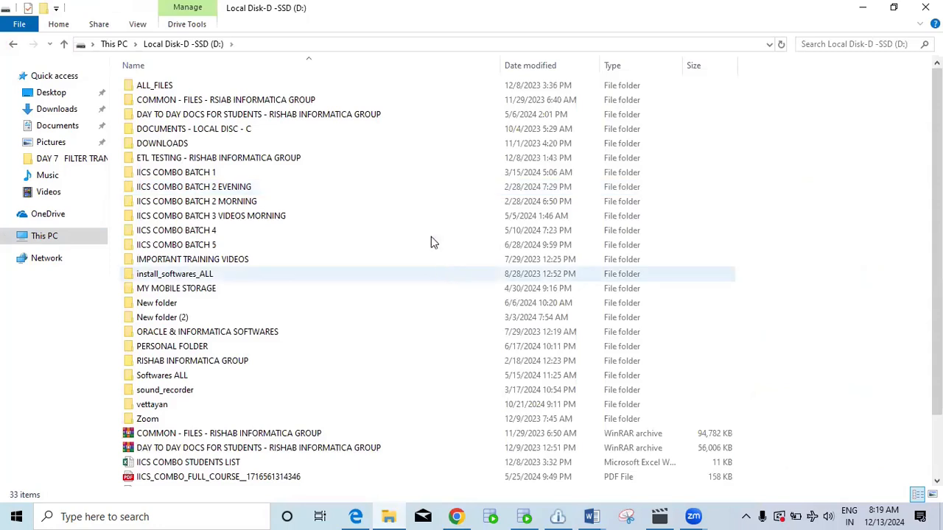
double_click(324, 174)
double_click(332, 130)
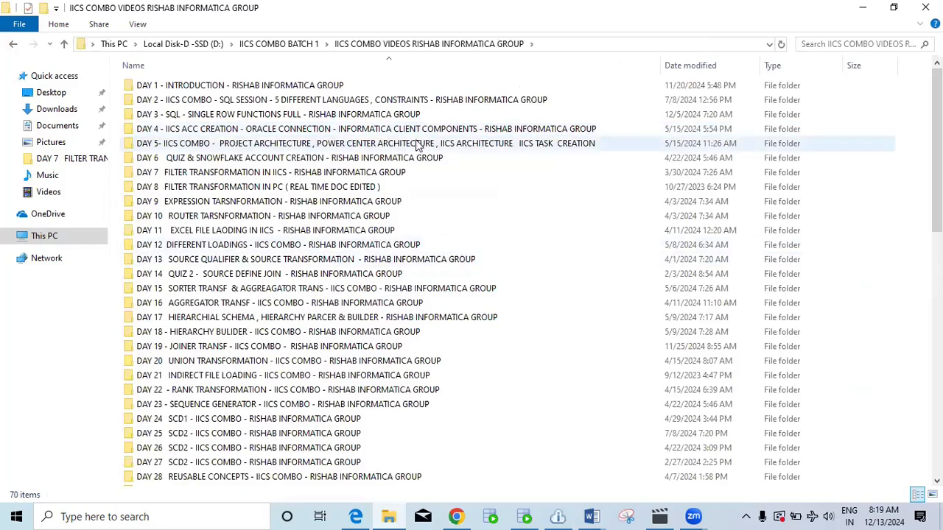
Open Secure-Agent-Architecture (2) from the DAY 5 folder in a maximized Photos window.
double_click(407, 130)
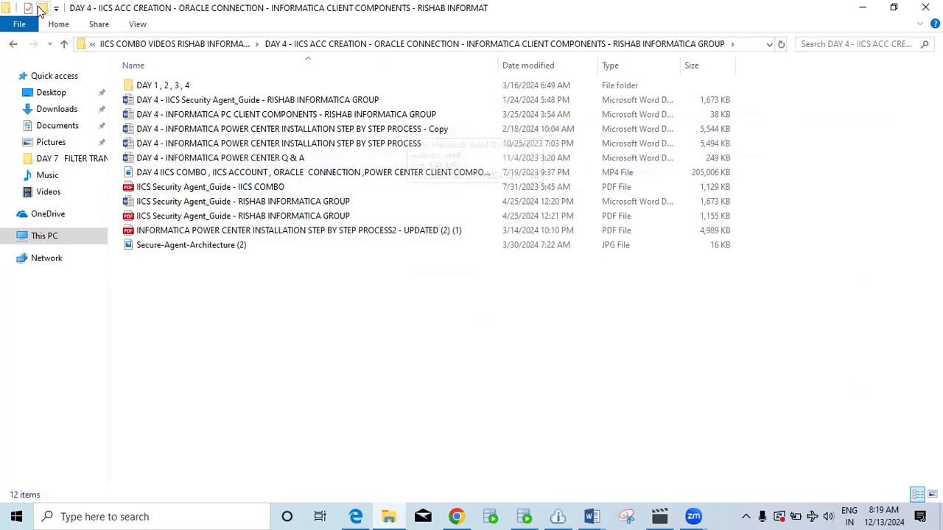
click(64, 45)
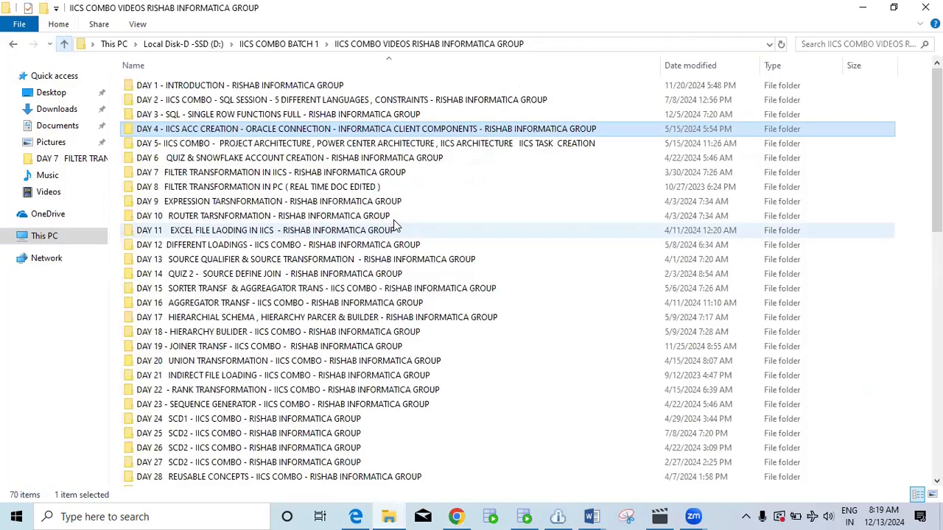
double_click(379, 143)
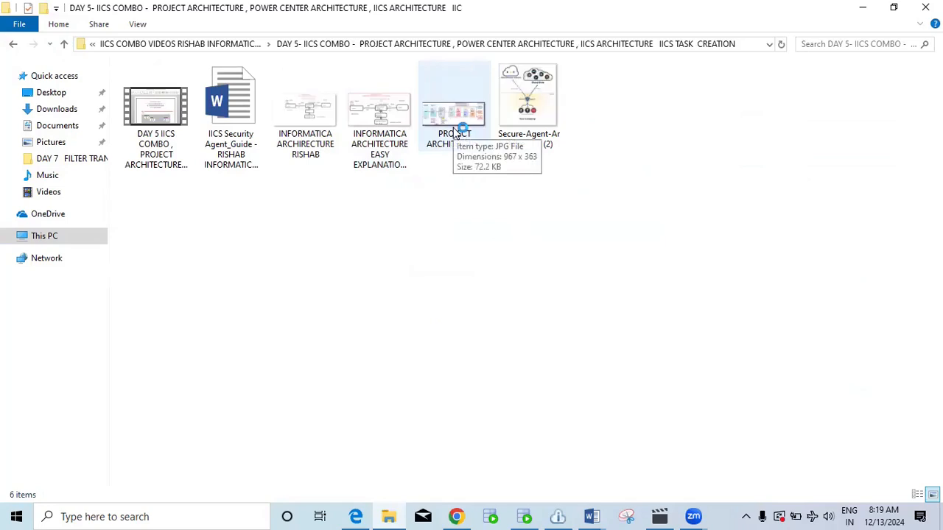
double_click(529, 111)
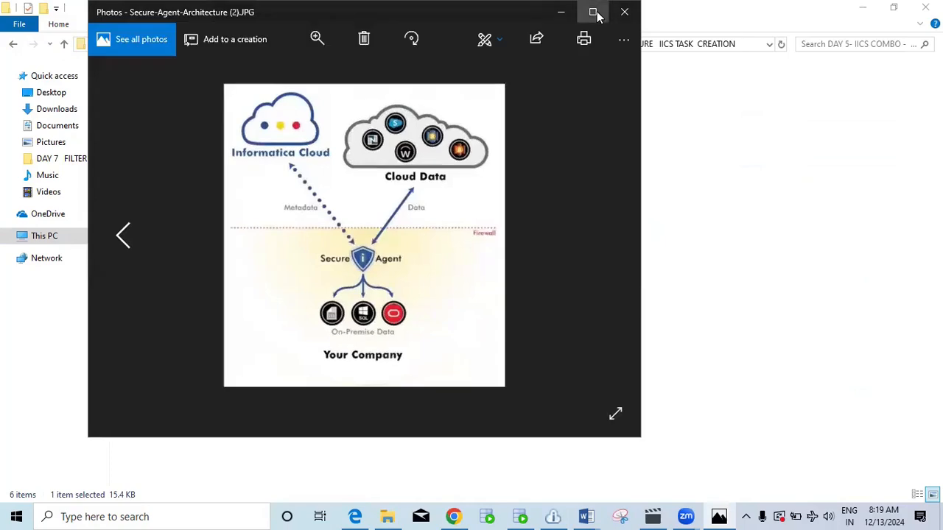
click(593, 12)
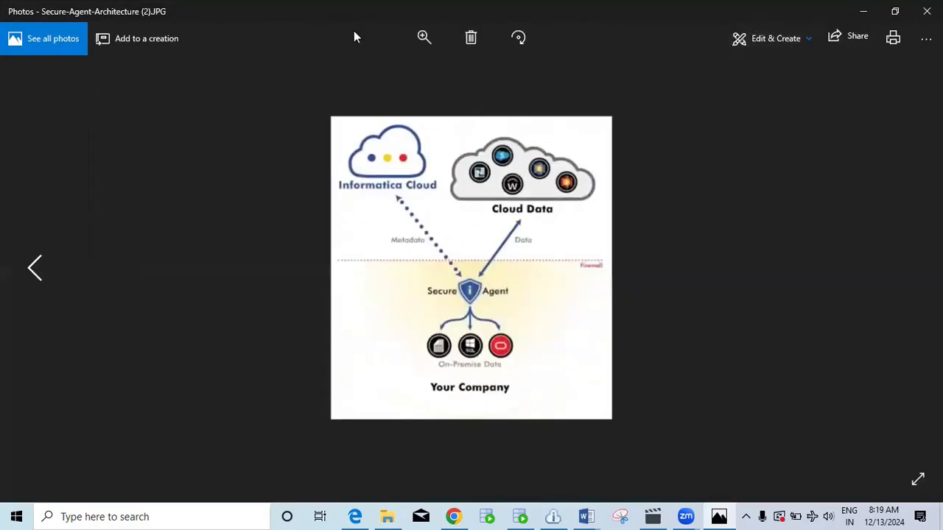
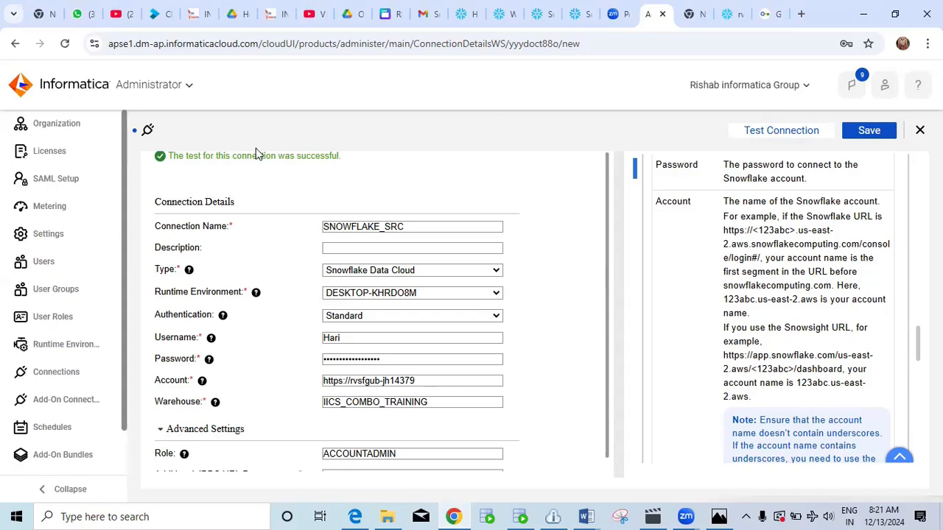
Save the SNOWFLAKE_SRC connection and return to Connections, discarding pending edits.
click(867, 130)
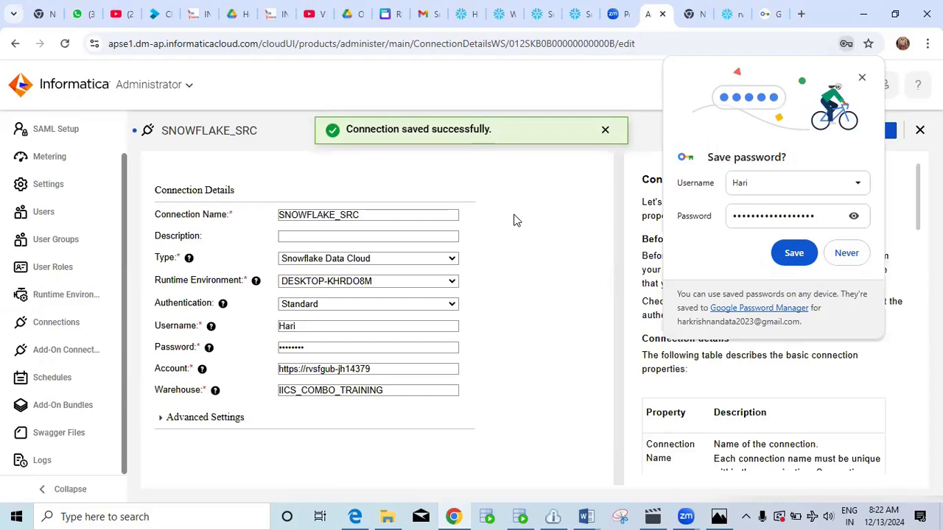
click(863, 79)
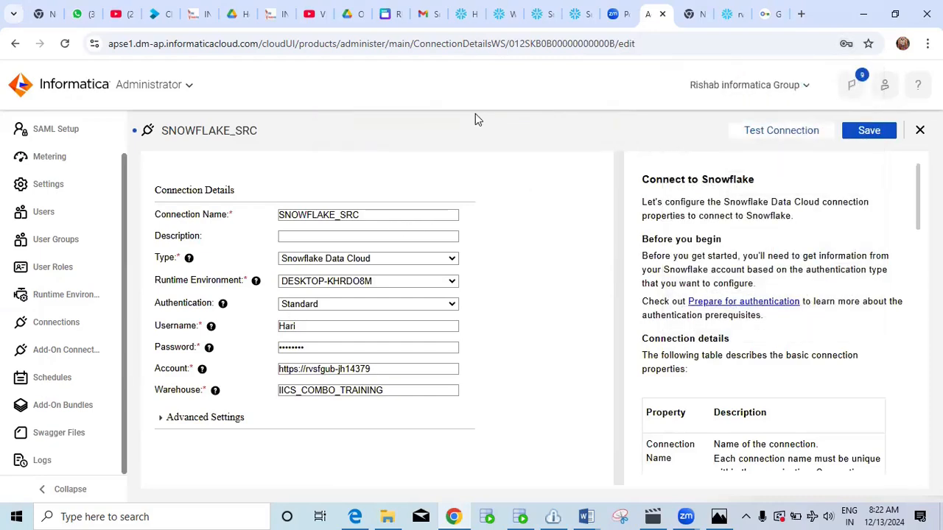
click(63, 325)
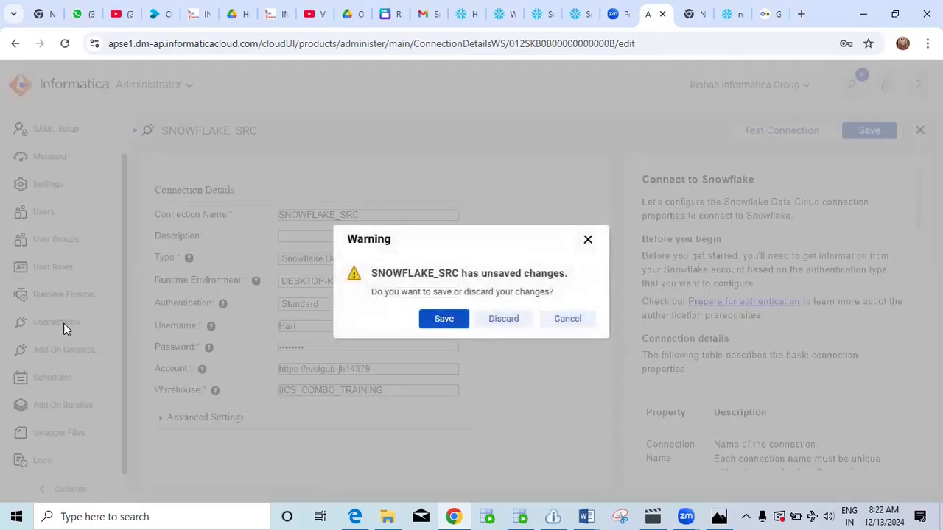
click(588, 241)
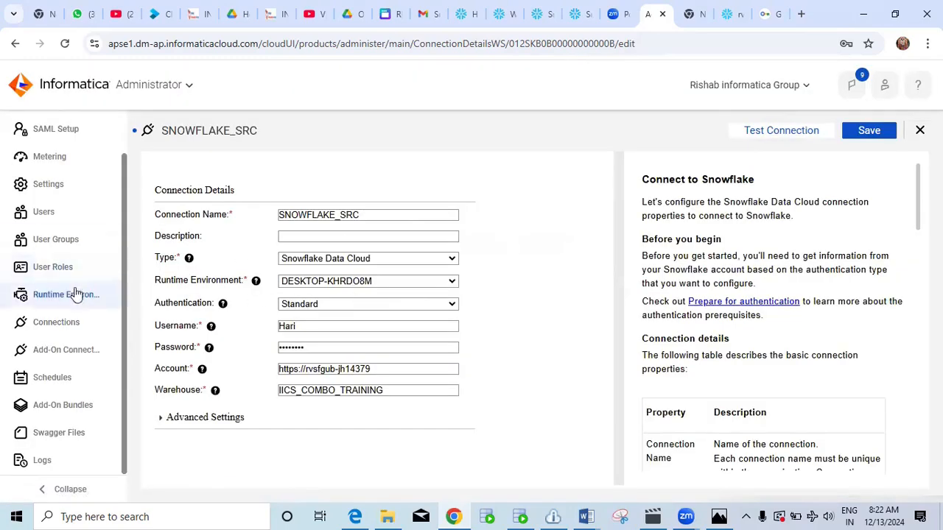
click(59, 324)
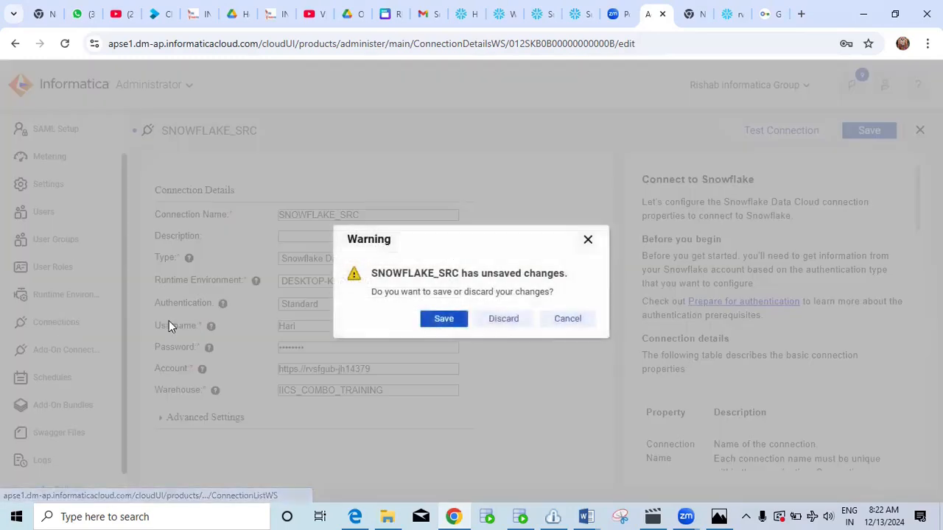
click(503, 324)
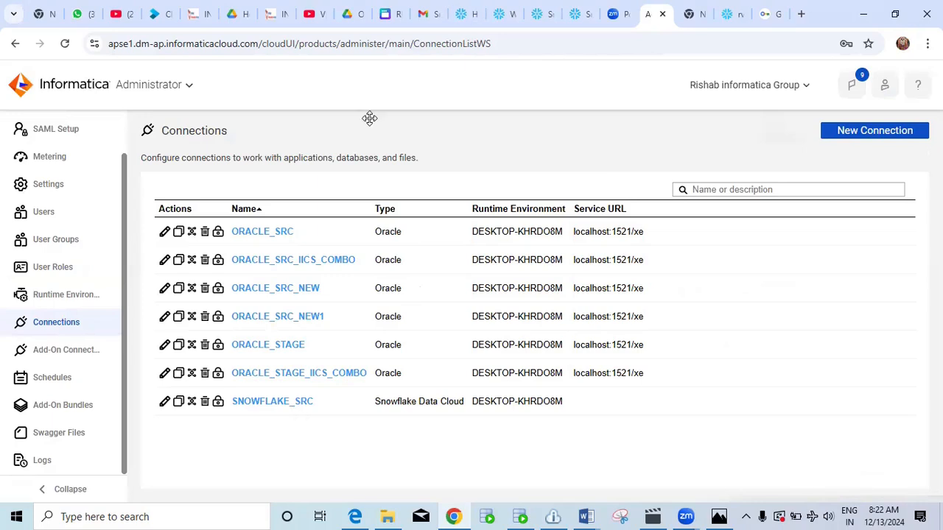
Start a new connection named ORACLE_TGT of type Snowflake Data Cloud.
click(860, 135)
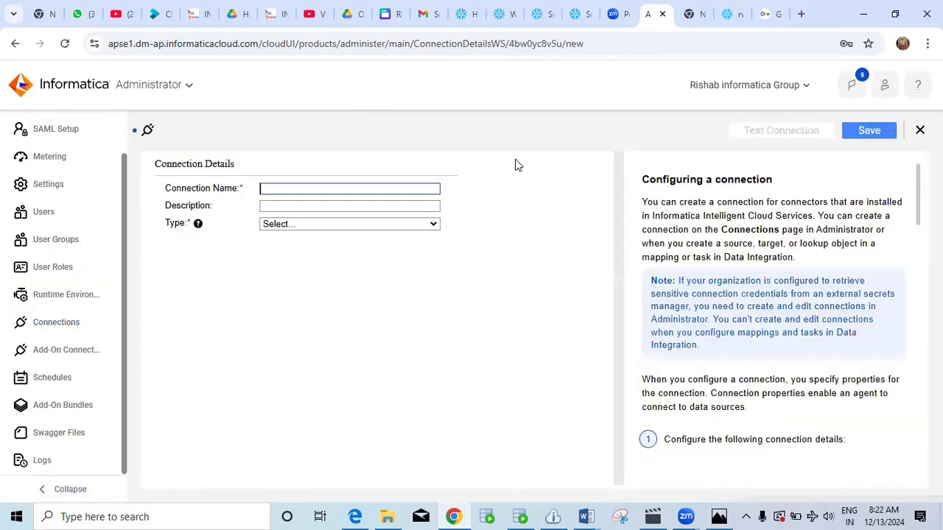
click(347, 188)
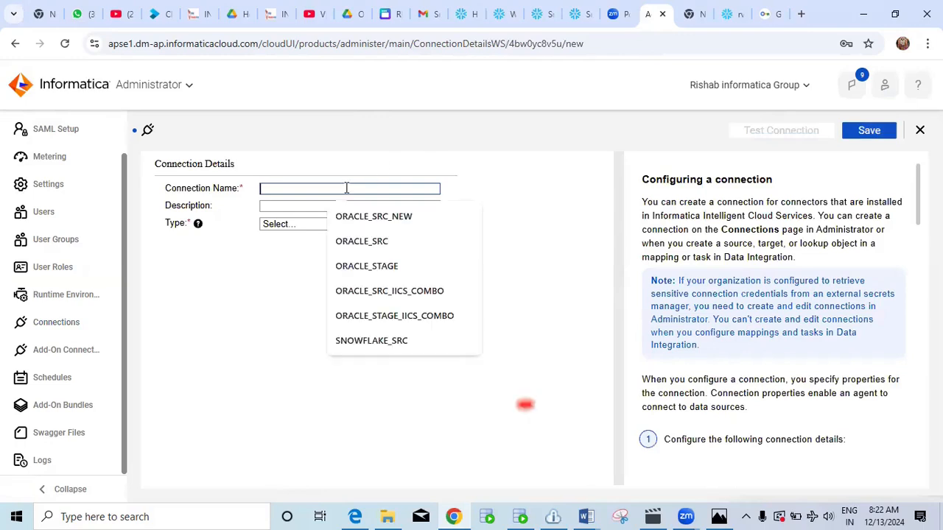
click(395, 241)
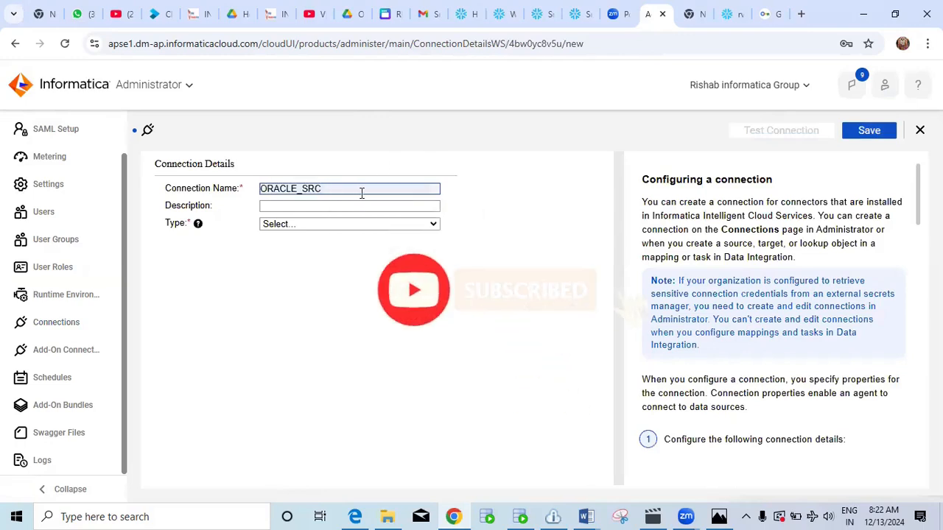
key(BackSpace)
key(BackSpace)
key(BackSpace)
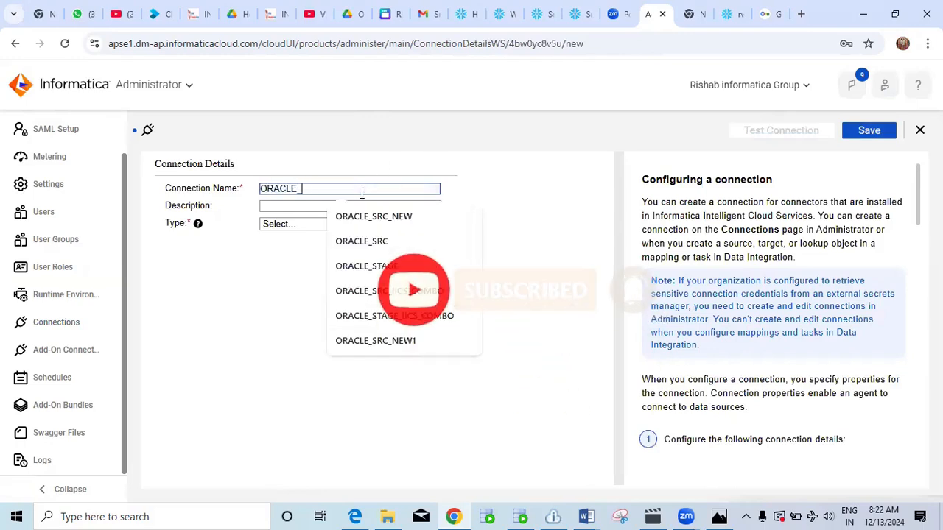
text(tgt)
key(BackSpace)
key(BackSpace)
key(BackSpace)
text(TGT)
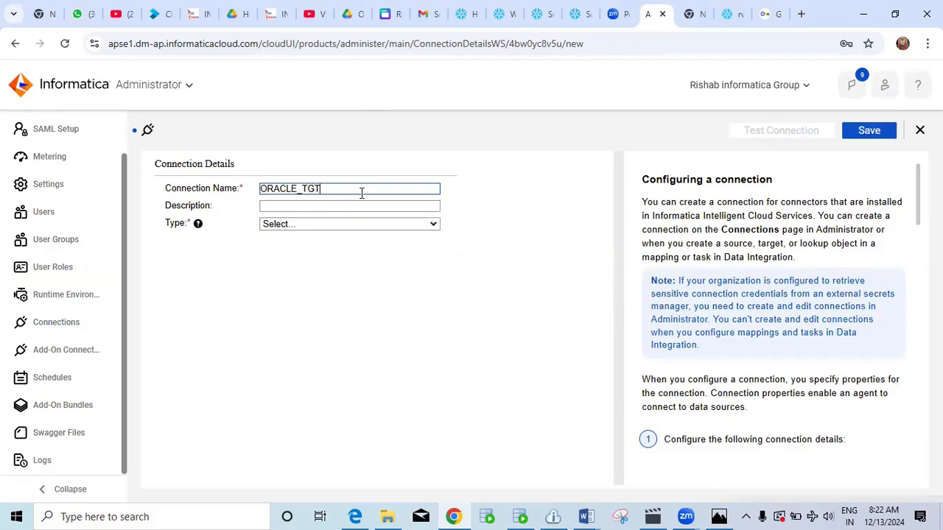
click(333, 224)
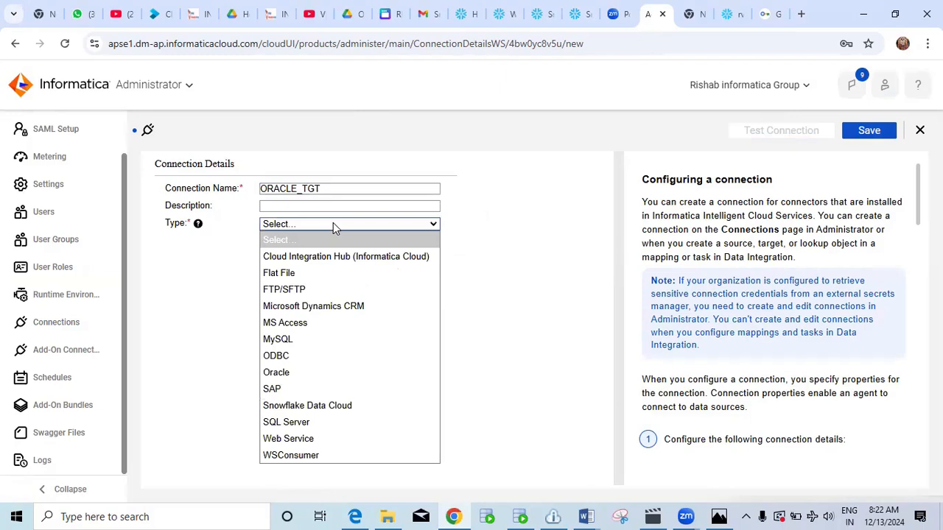
click(349, 406)
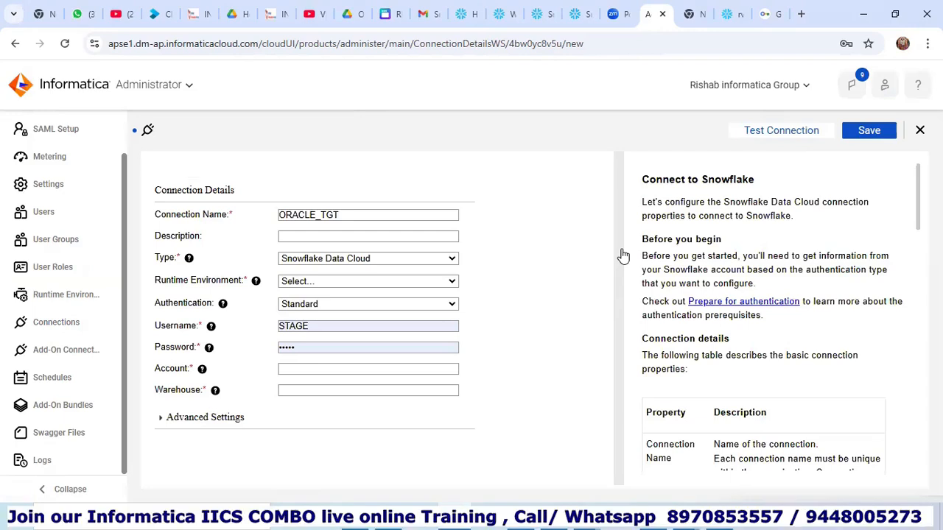
Set runtime environment DESKTOP-KHRDO8M and enter the Snowflake username and password.
click(347, 280)
click(326, 322)
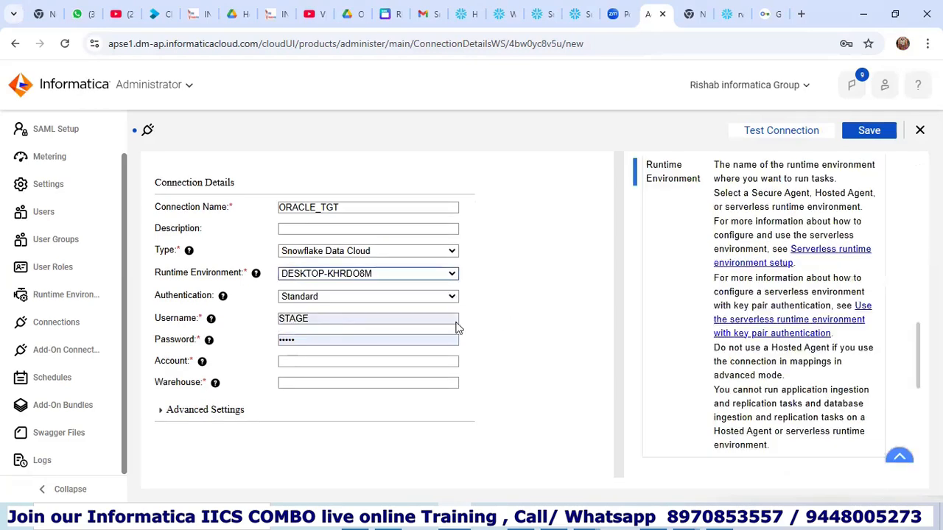
click(332, 321)
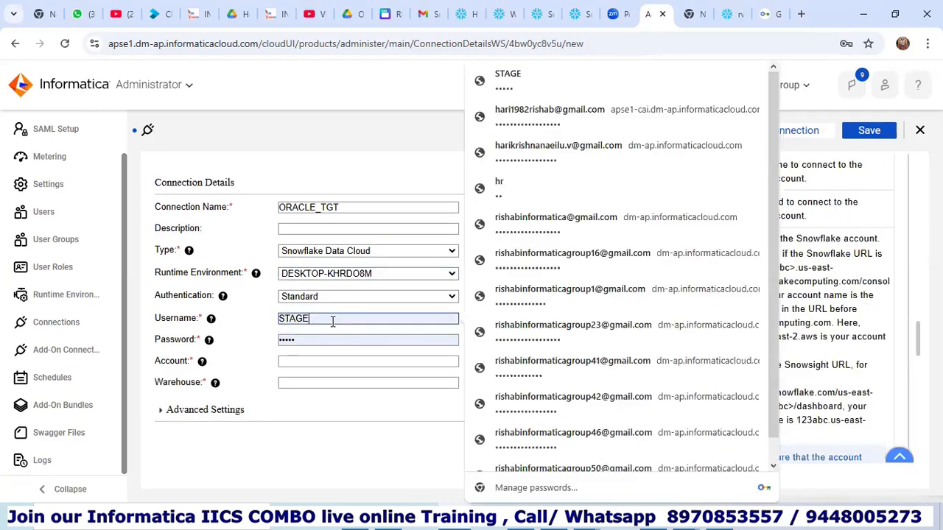
key(BackSpace)
key(BackSpace)
key(BackSpace)
key(BackSpace)
key(BackSpace)
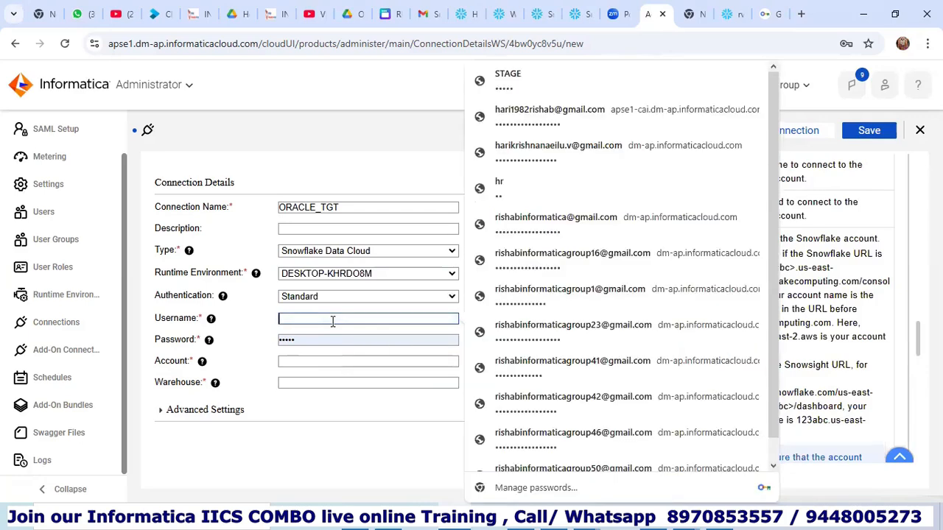
text(Hari)
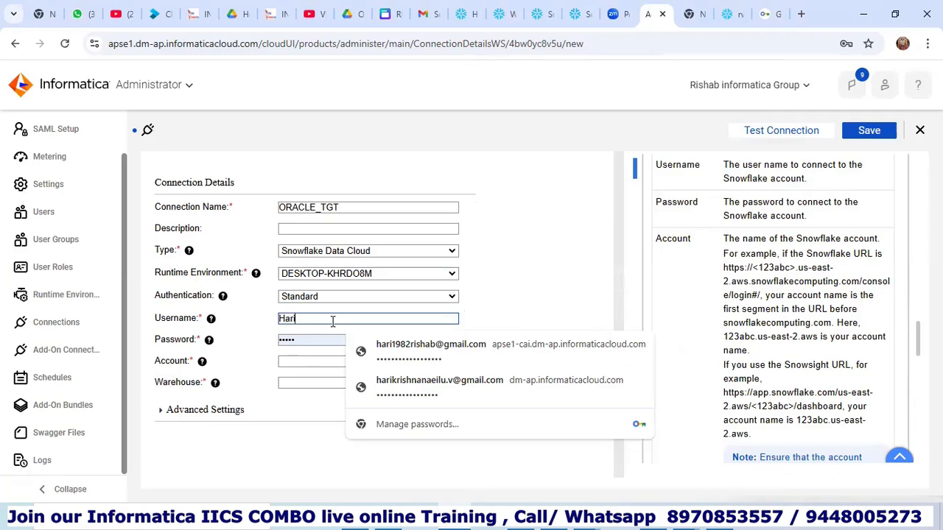
click(333, 344)
text(************)
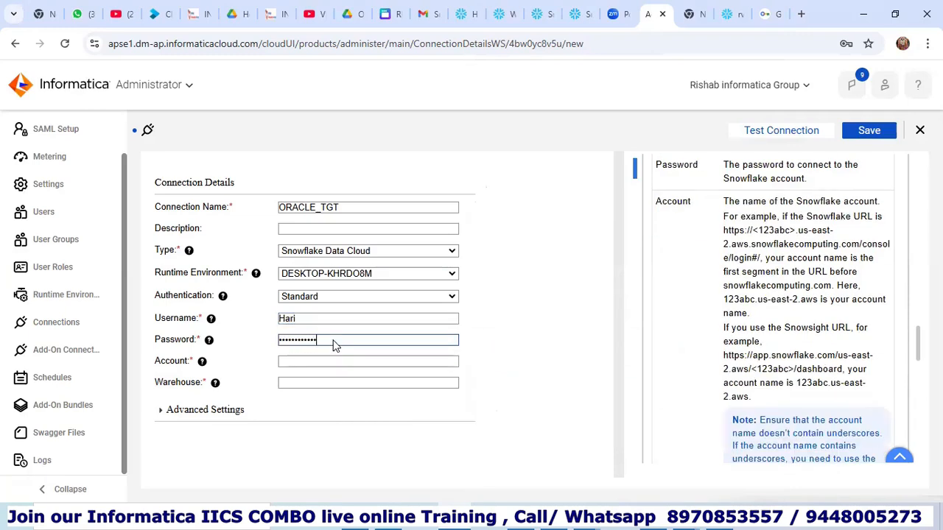
text(*******)
Fill in the account URL, warehouse IICS_COMBO_TRAINING and advanced role ACCOUNTADMIN.
click(346, 362)
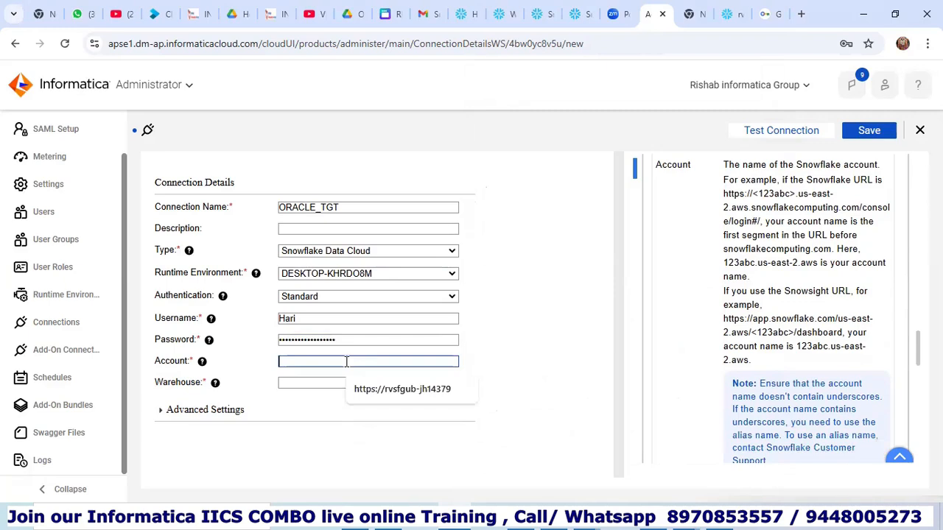
click(391, 389)
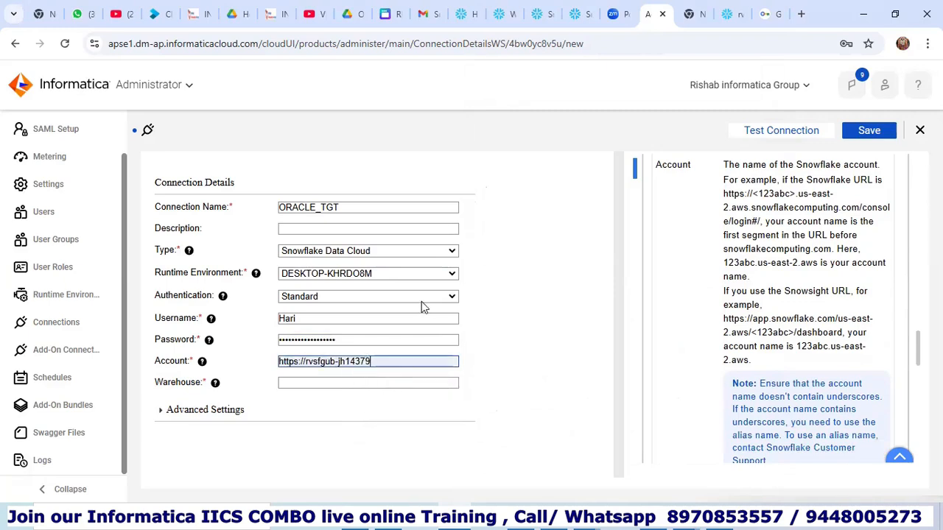
click(355, 383)
click(398, 411)
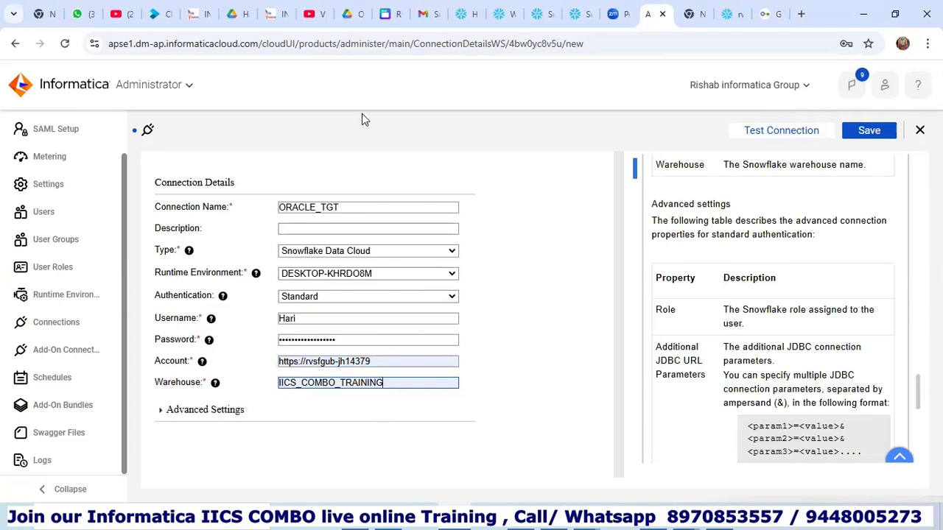
click(160, 410)
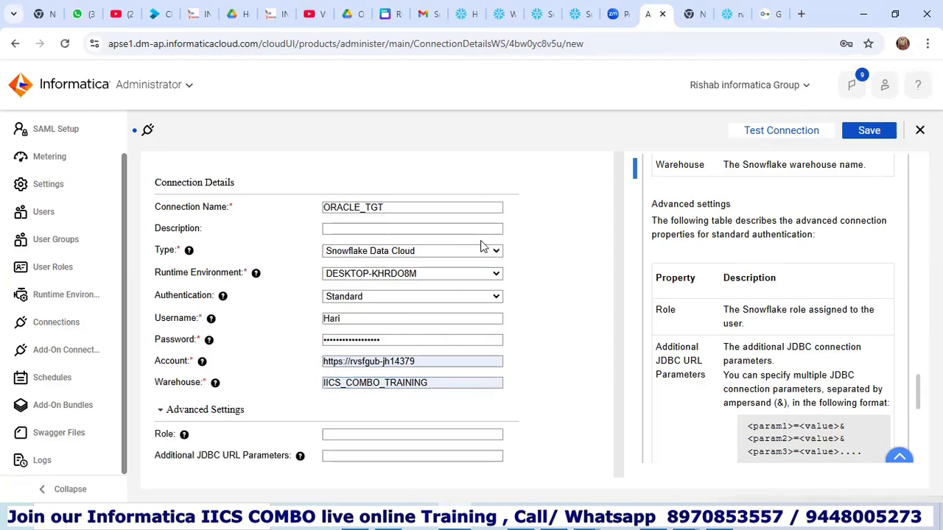
click(380, 436)
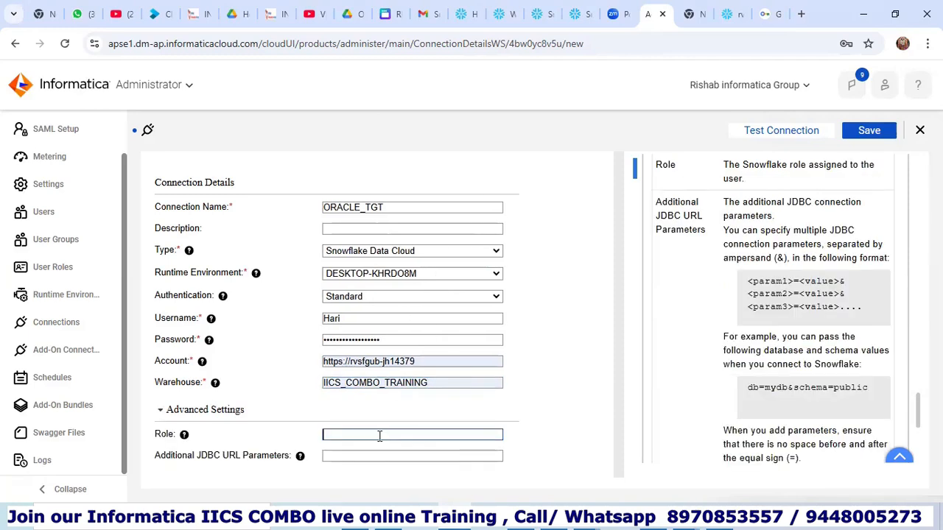
click(435, 462)
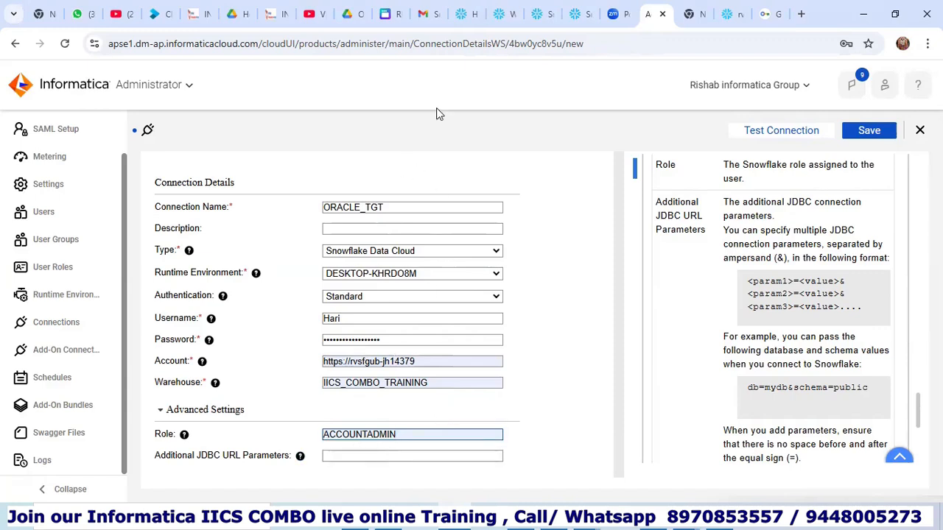
Rename the connection from ORACLE_TGT to SNOWFLAKE_TGT.
click(416, 207)
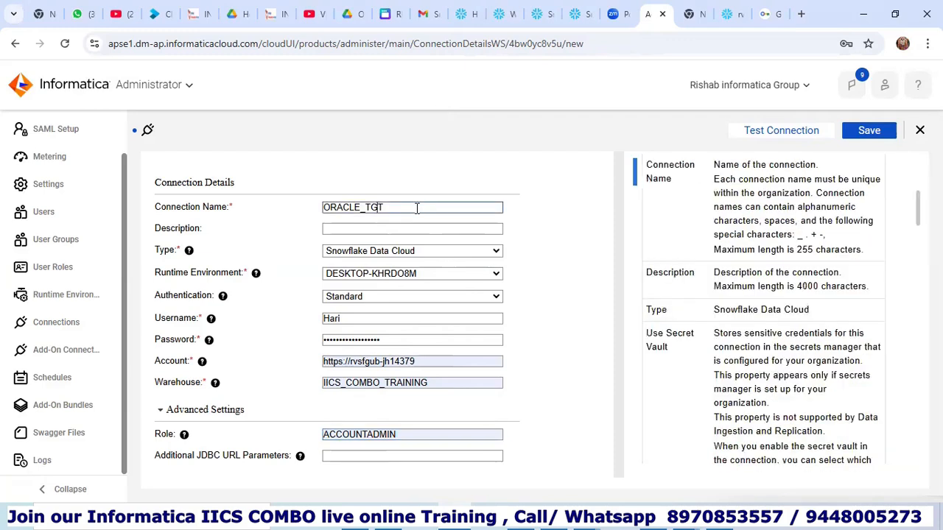
key(BackSpace)
key(BackSpace)
key(BackSpace)
key(BackSpace)
key(BackSpace)
key(BackSpace)
text(snow)
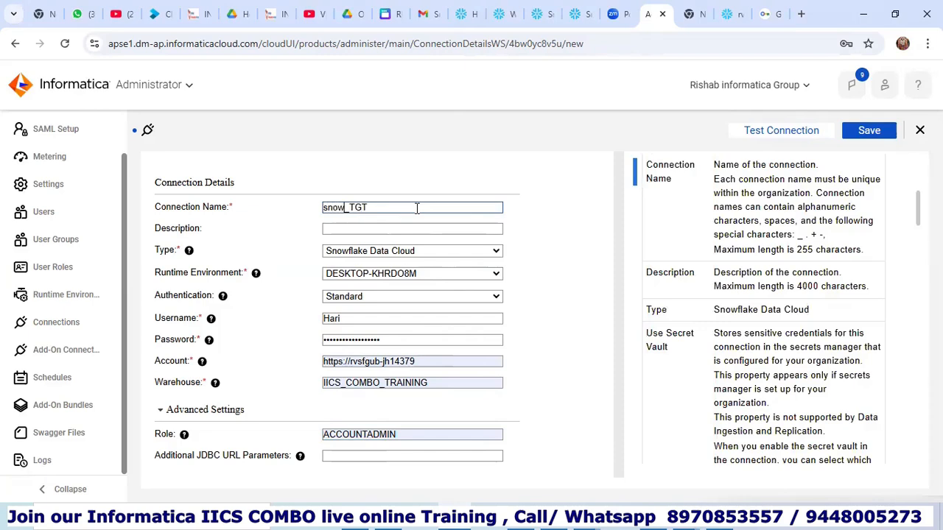
key(BackSpace)
key(BackSpace)
key(BackSpace)
key(BackSpace)
text(SNOWFLAKE)
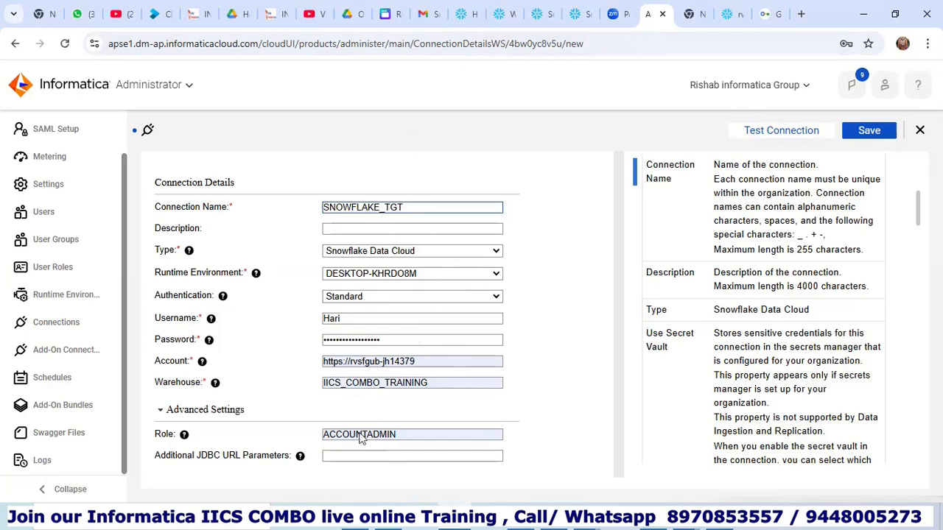
Test and save the SNOWFLAKE_TGT connection.
click(752, 132)
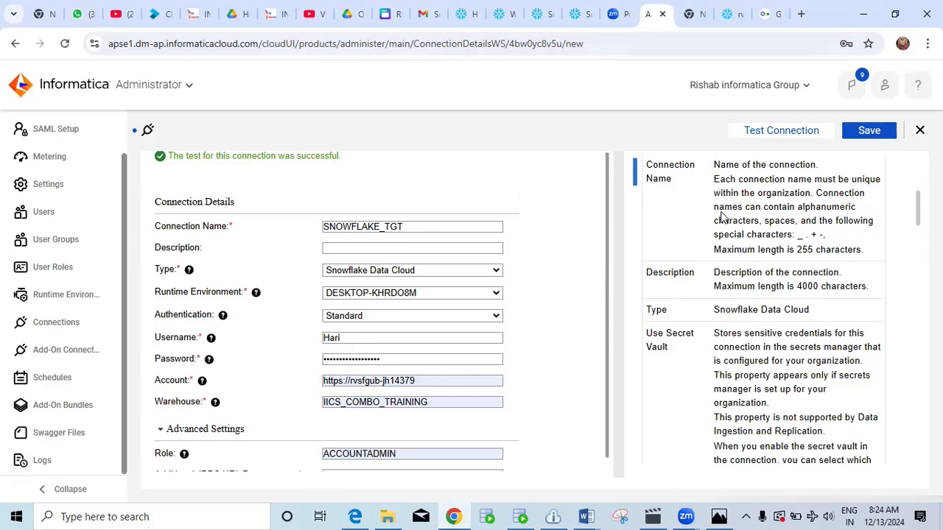
click(867, 131)
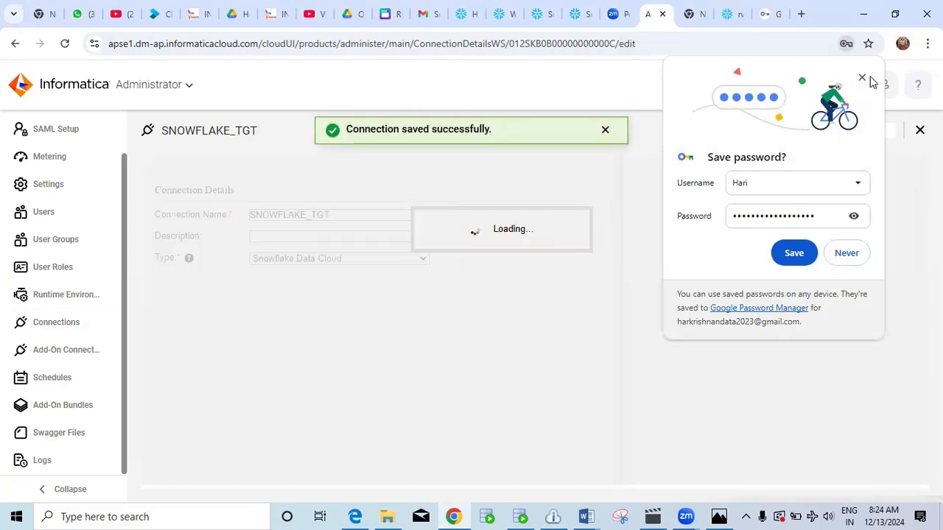
click(862, 78)
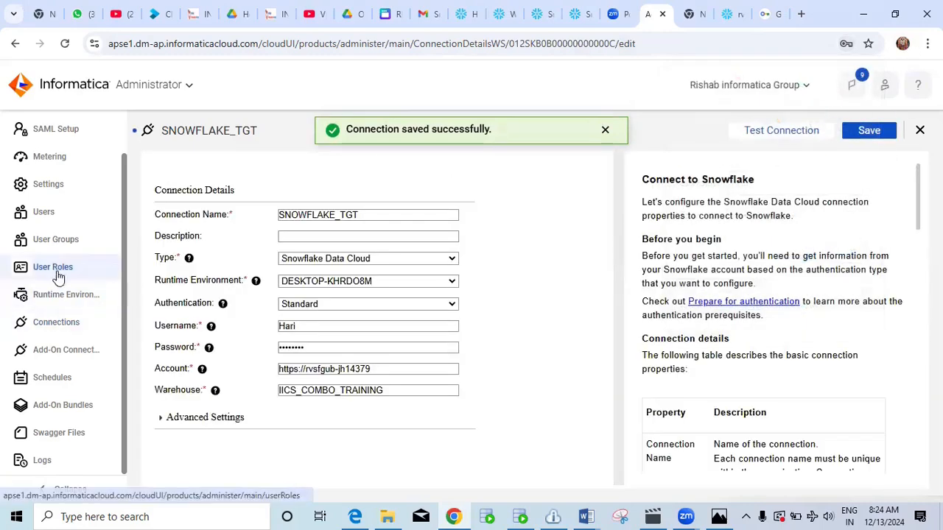
Try returning to the Connections list, closing the unsaved-changes warning twice.
click(52, 322)
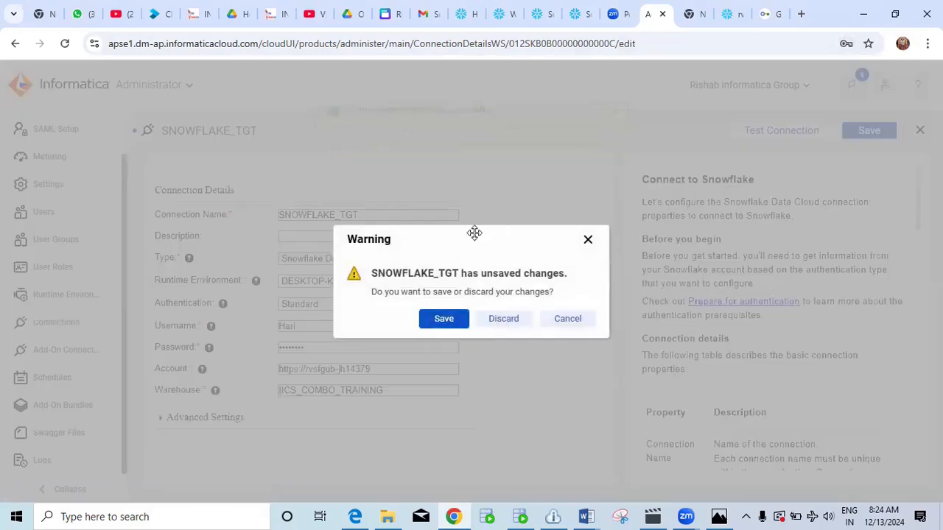
click(588, 239)
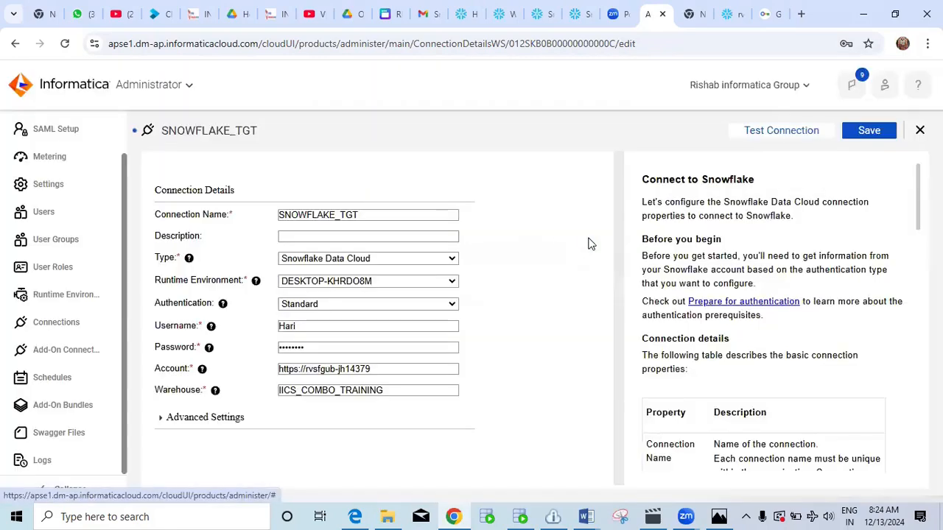
click(59, 325)
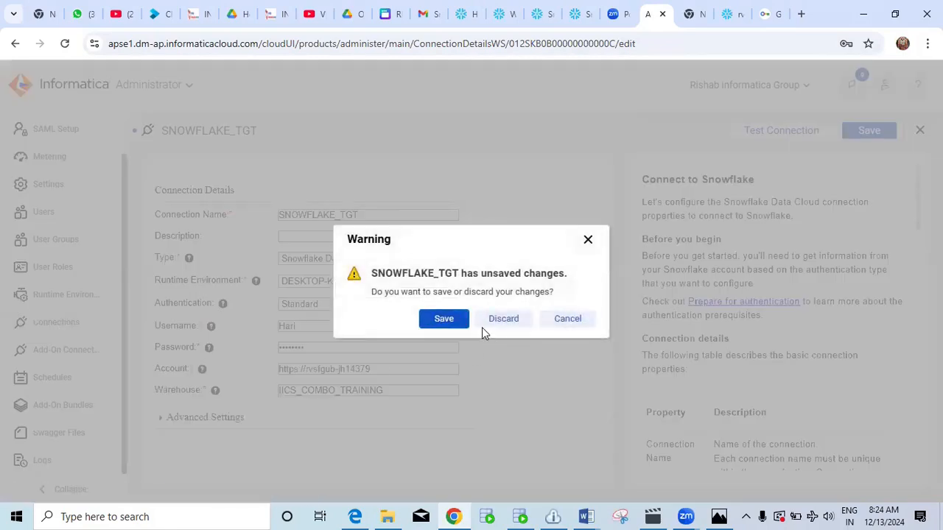
click(588, 242)
click(65, 323)
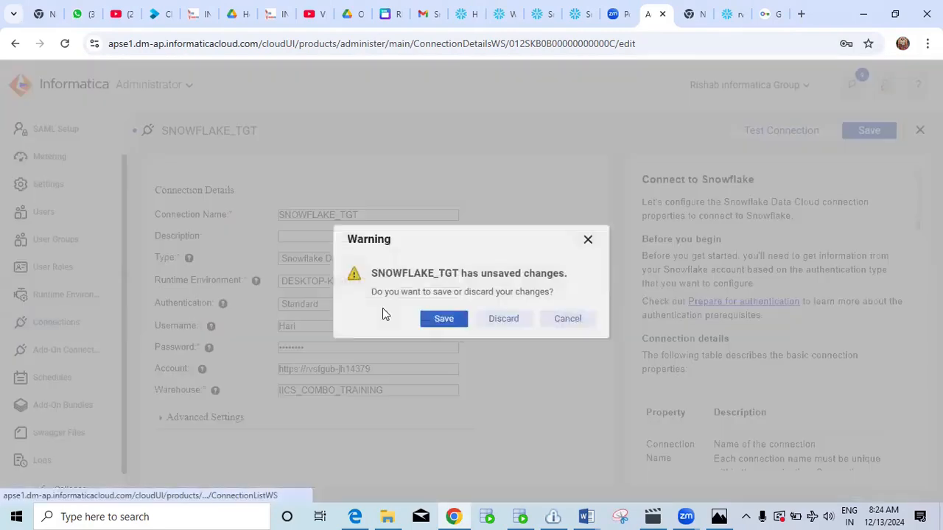
Save the pending SNOWFLAKE_TGT changes from the unsaved-changes warning.
click(442, 318)
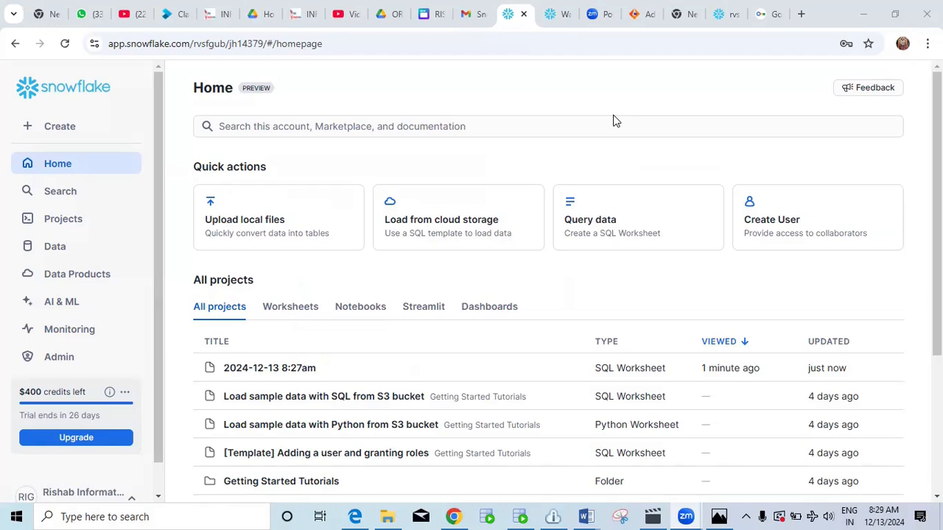
Create a new SQL worksheet from the + Create menu in Snowflake.
scroll(408, 205, down, 2)
scroll(409, 204, up, 2)
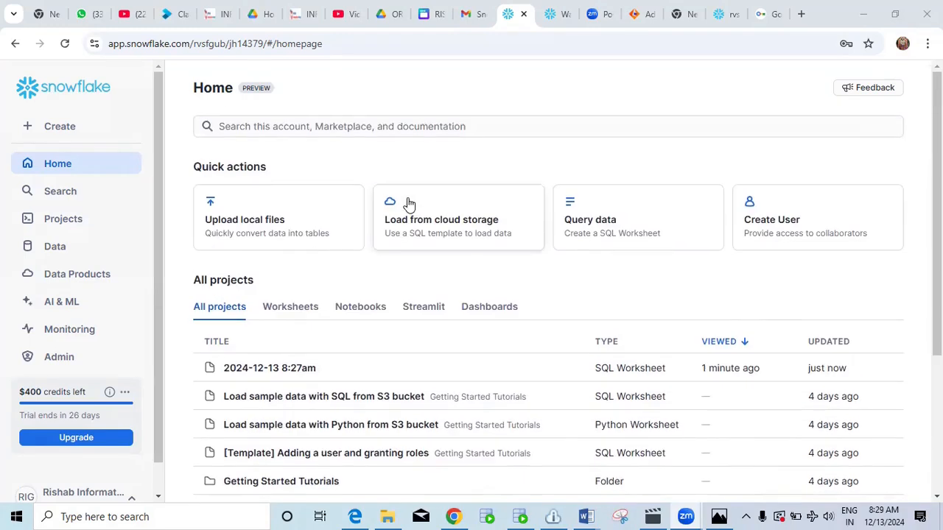
click(56, 129)
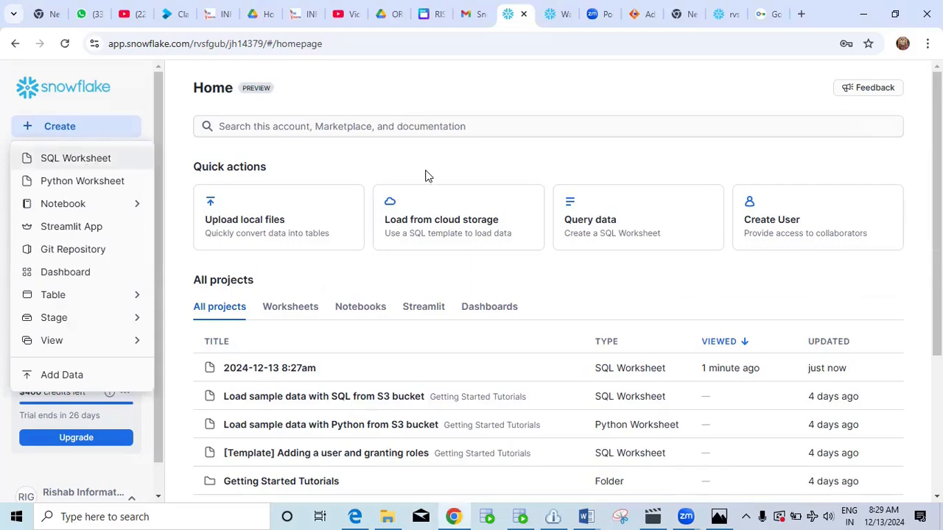
click(86, 159)
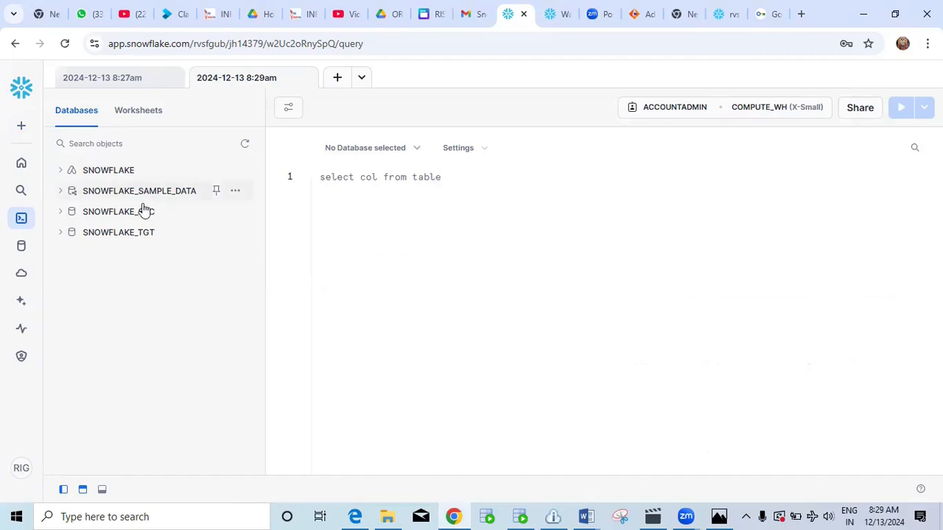
mouse_move(134, 215)
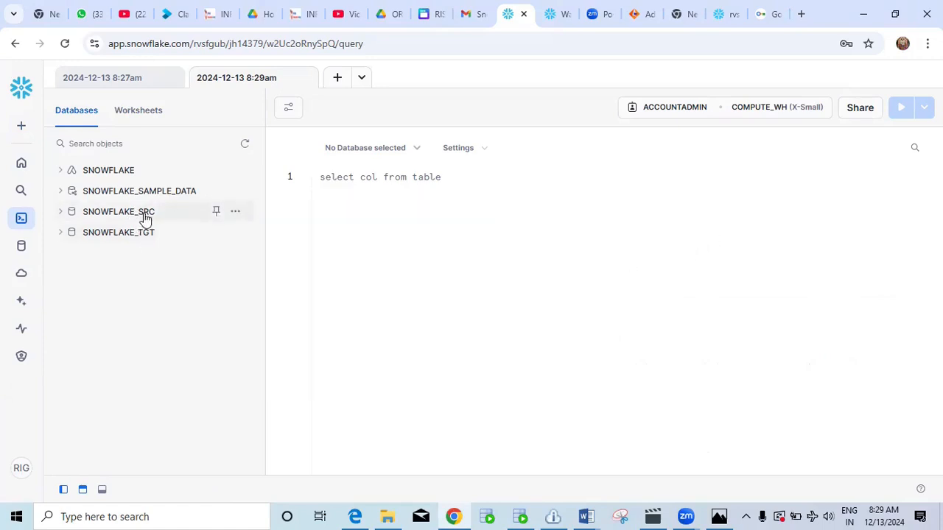
Expand SNOWFLAKE_SRC and set the worksheet context to SNOWFLAKE_SRC.PUBLIC.
click(140, 216)
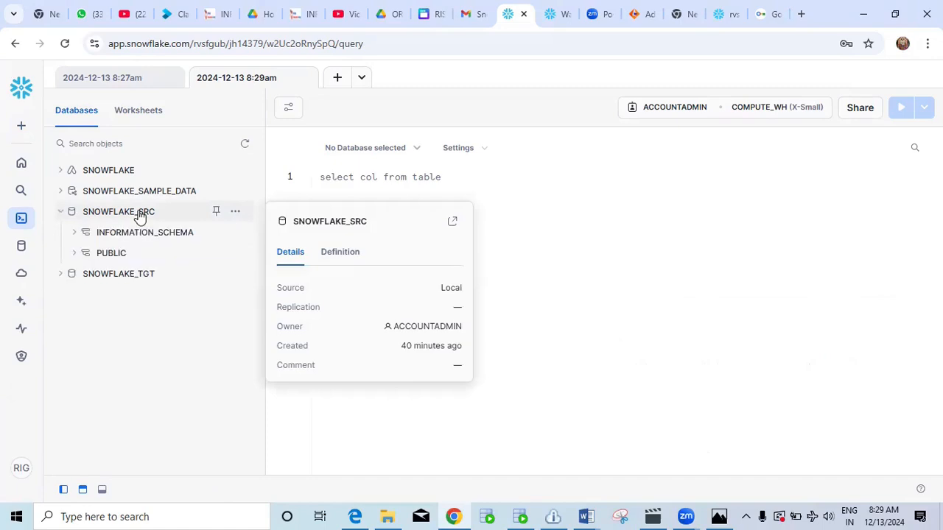
click(413, 149)
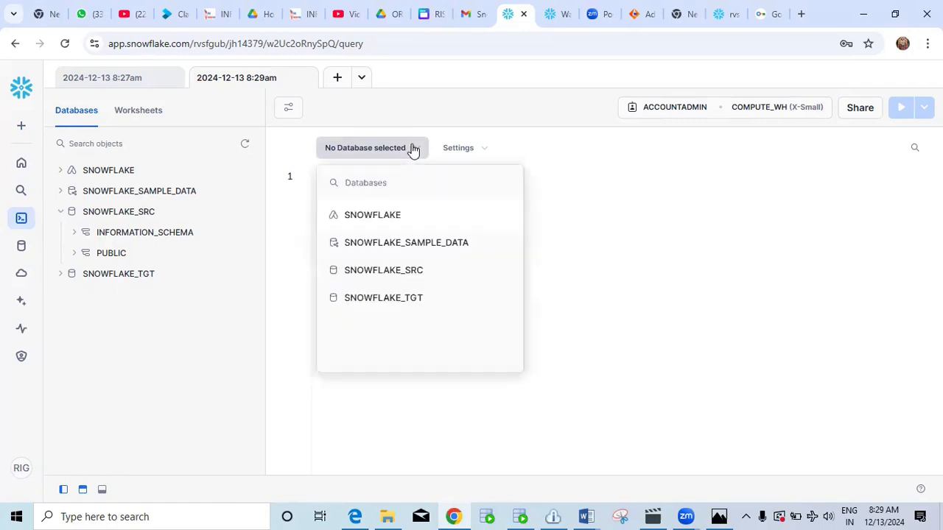
click(412, 274)
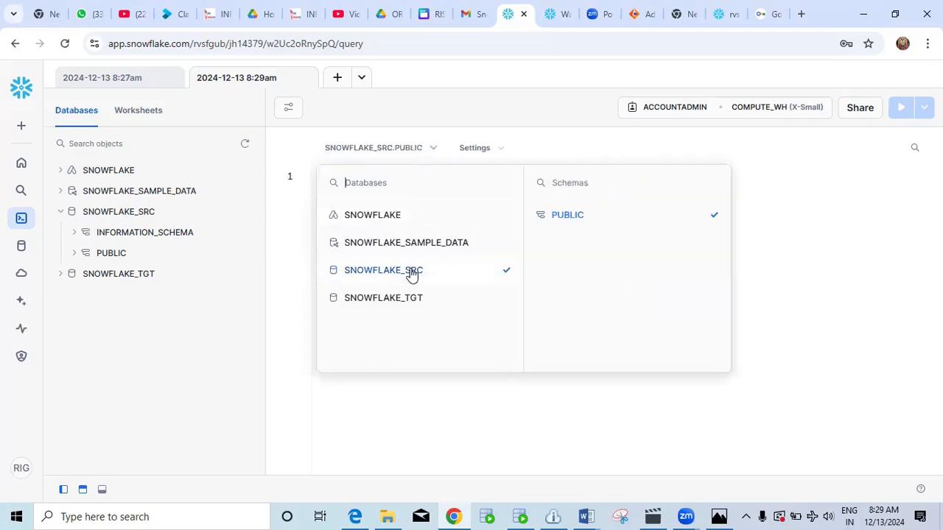
click(818, 262)
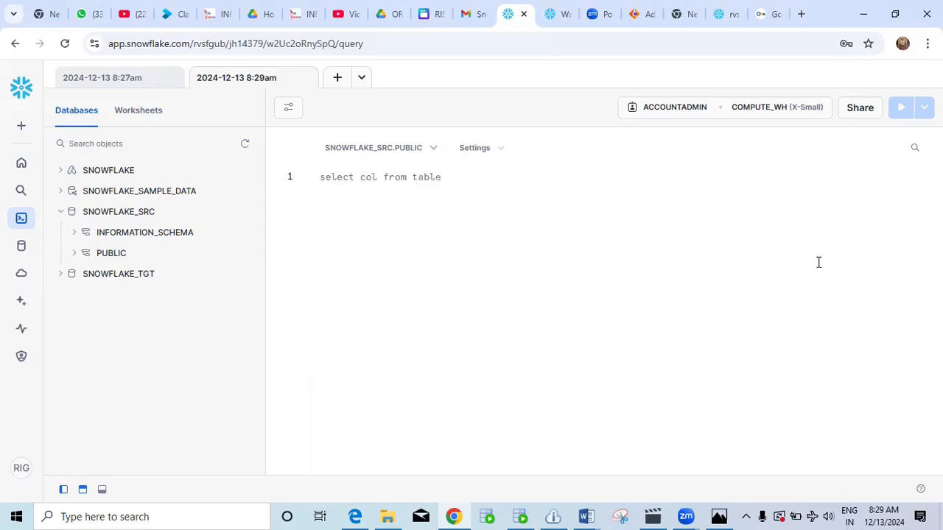
click(520, 516)
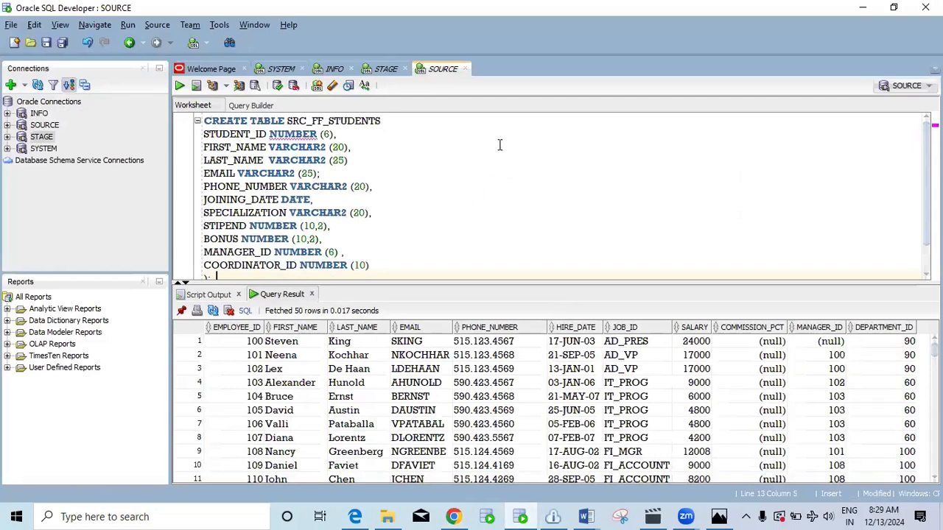
Select the SOURCE connection in SQL Developer, then return to the Snowflake worksheet.
click(45, 127)
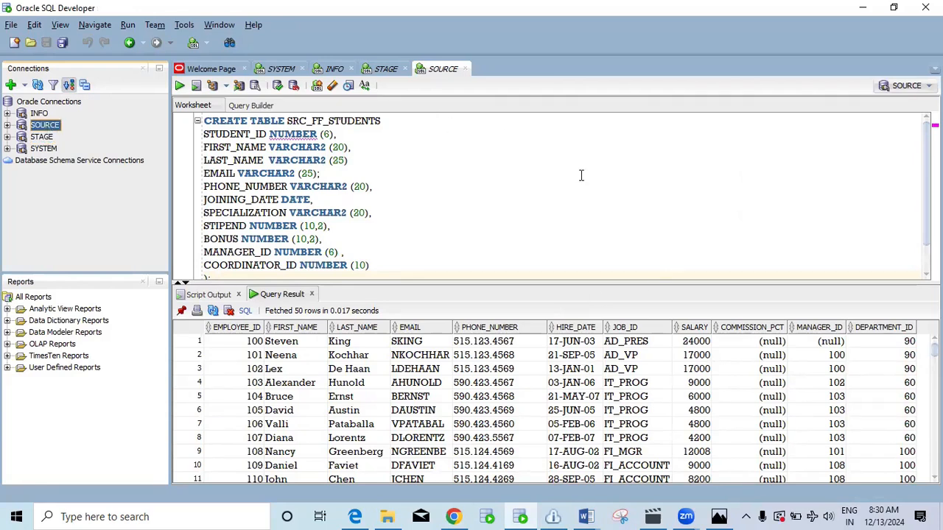
click(453, 517)
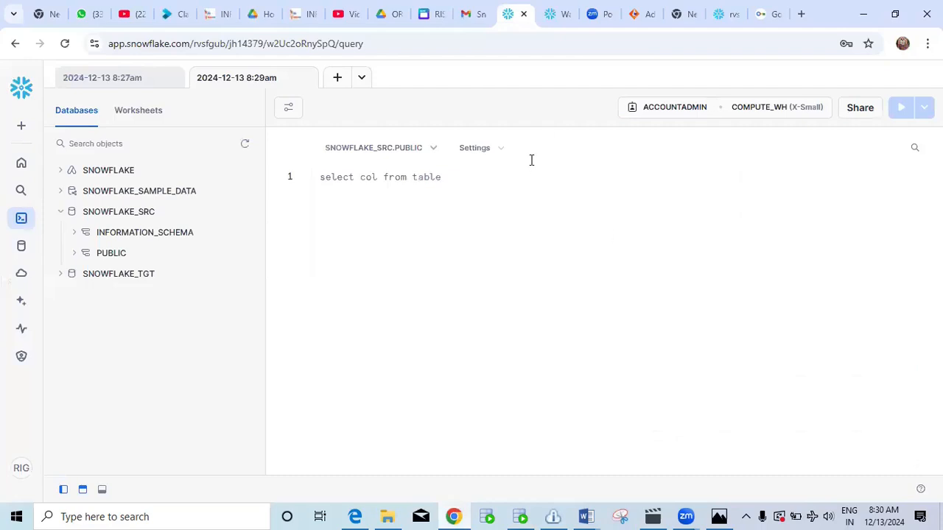
Switch the worksheet's database context to SNOWFLAKE_TGT.
click(431, 151)
click(399, 300)
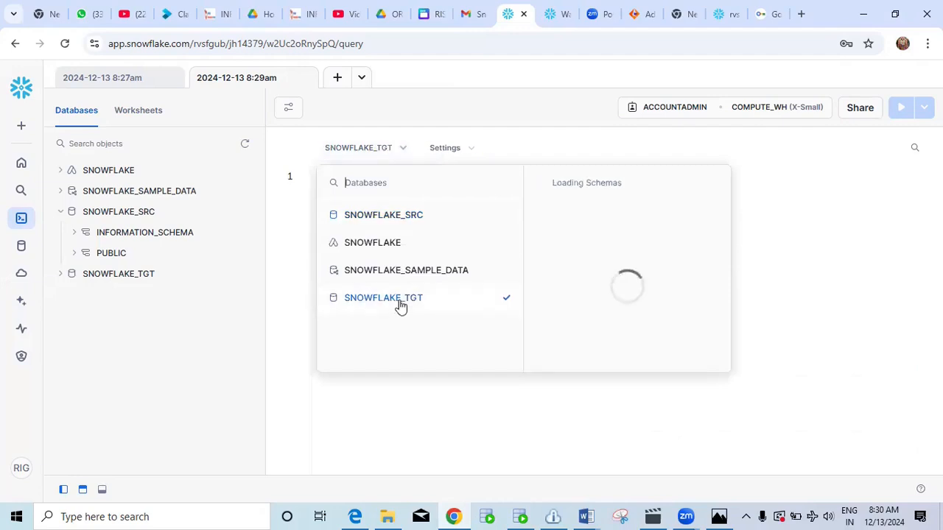
click(788, 263)
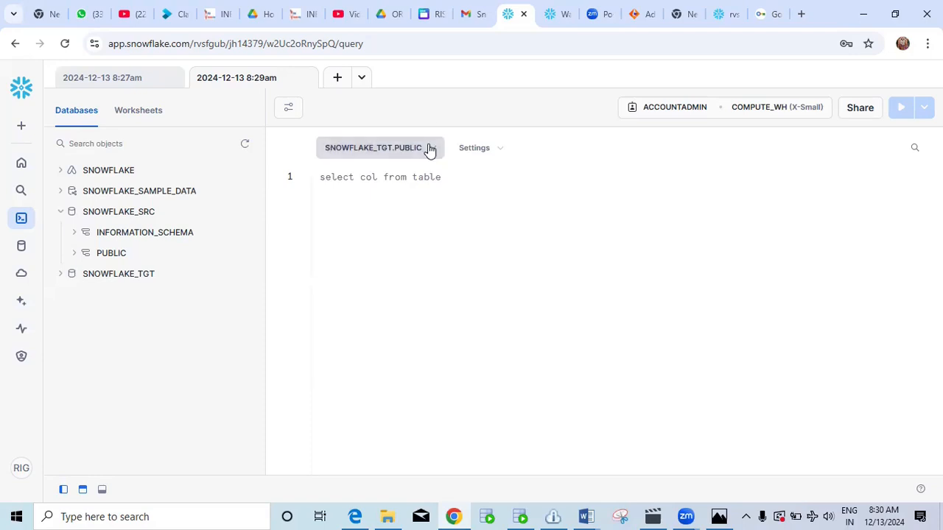
Check the STAGE connection in SQL Developer, recheck the worksheet context, then go to File Explorer.
click(519, 515)
click(42, 137)
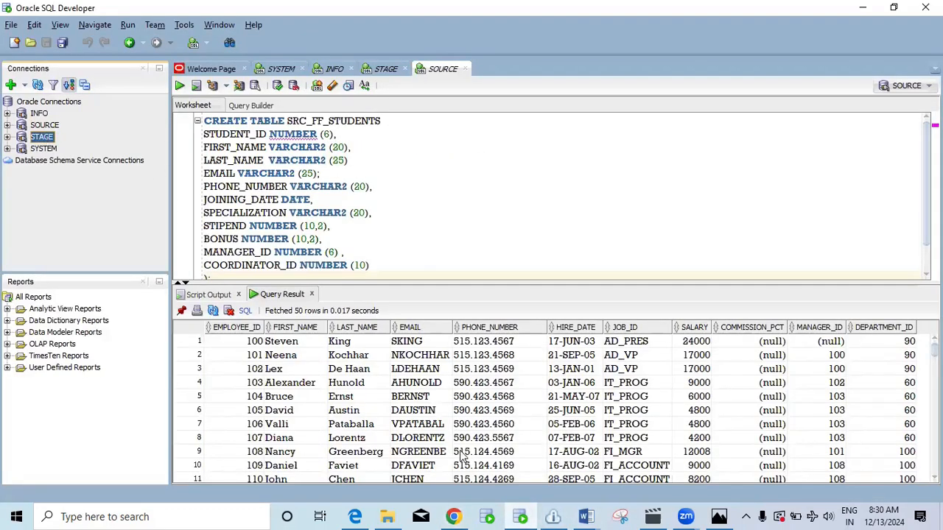
click(453, 516)
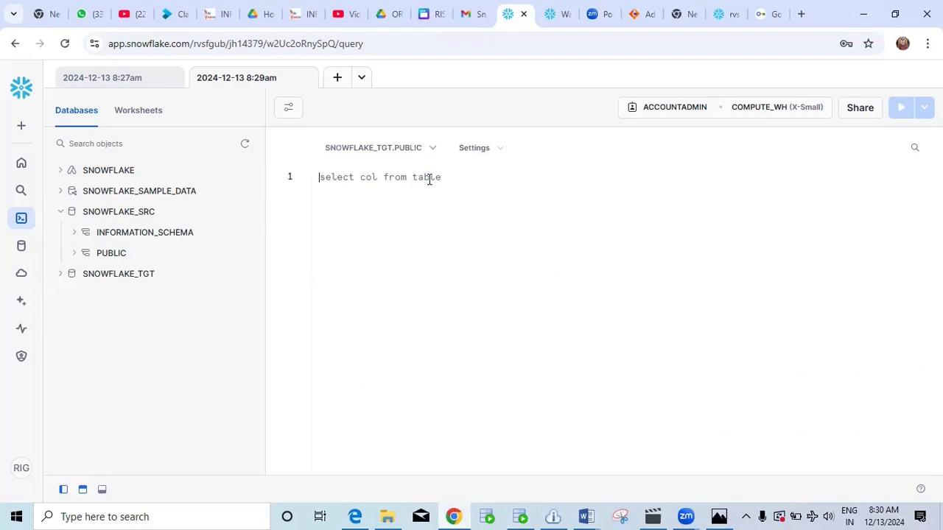
click(425, 150)
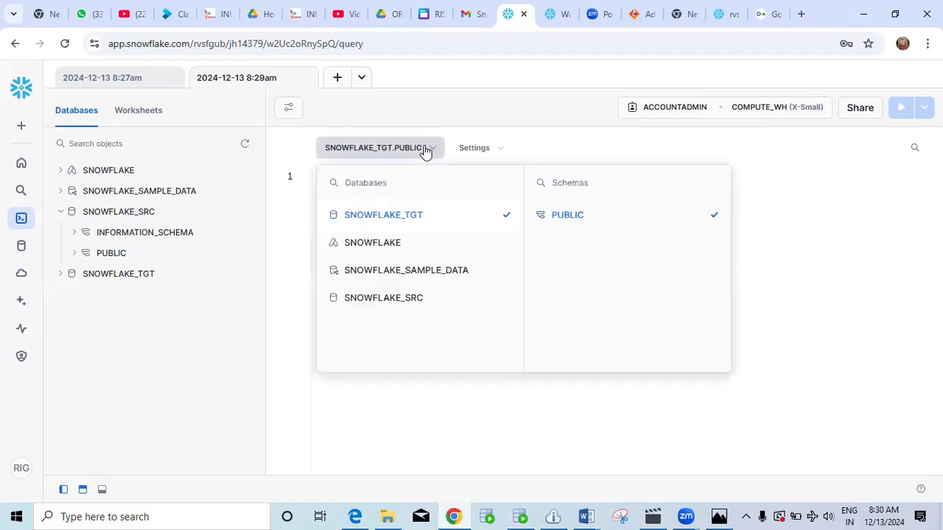
click(815, 245)
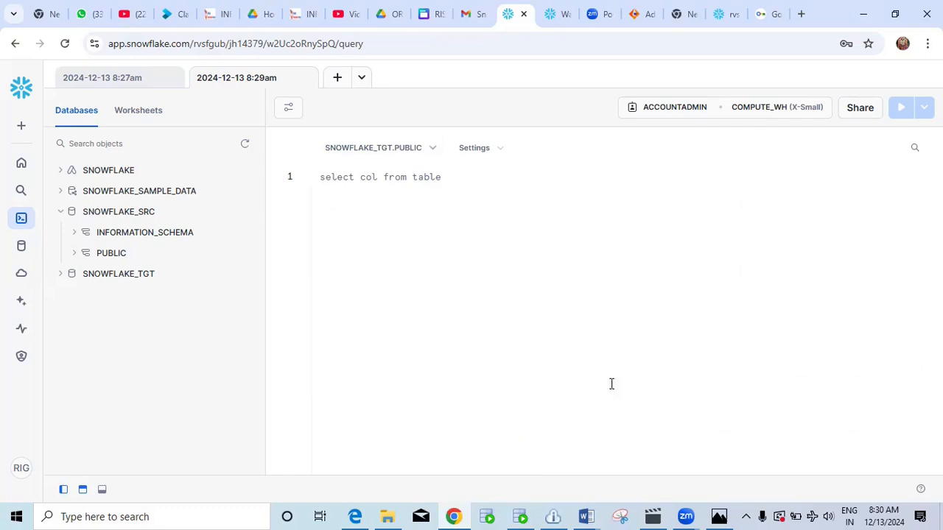
click(388, 516)
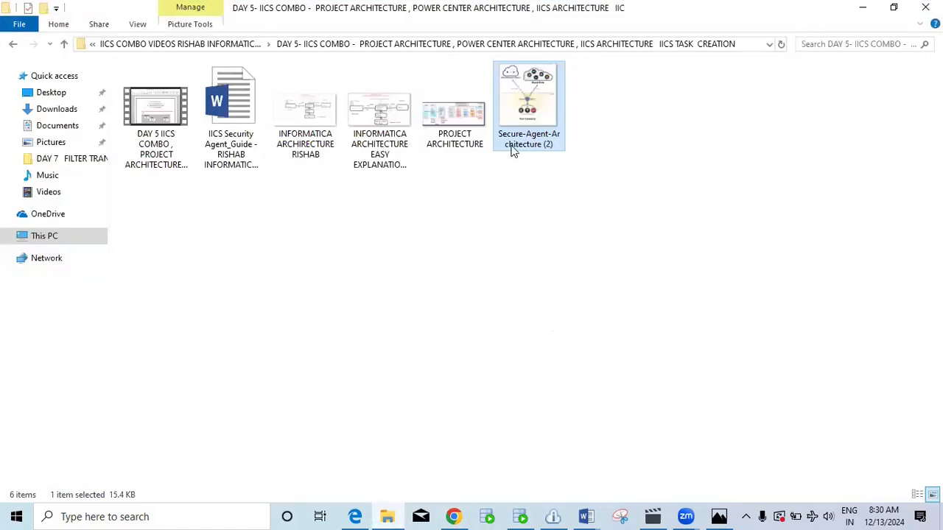
Browse D: to the DAY 7 filter transformation folder and open its notes PDF.
click(44, 236)
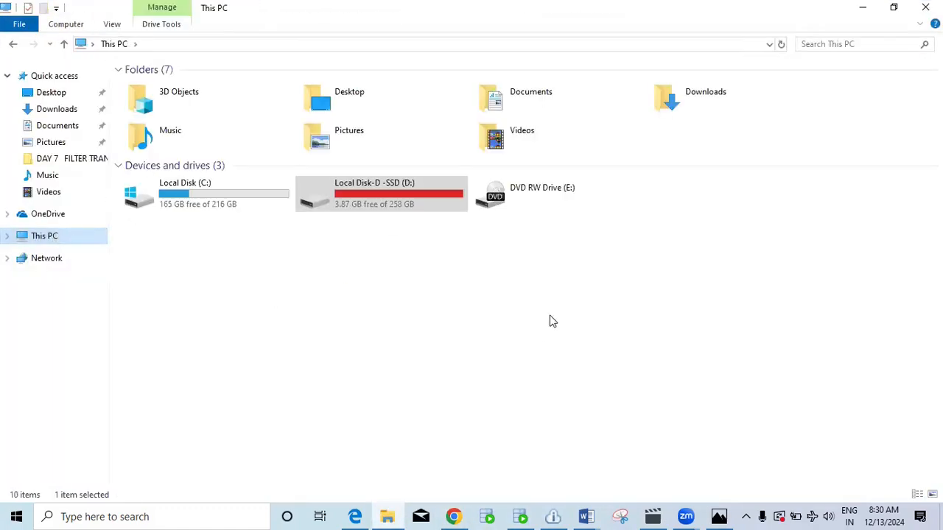
double_click(396, 196)
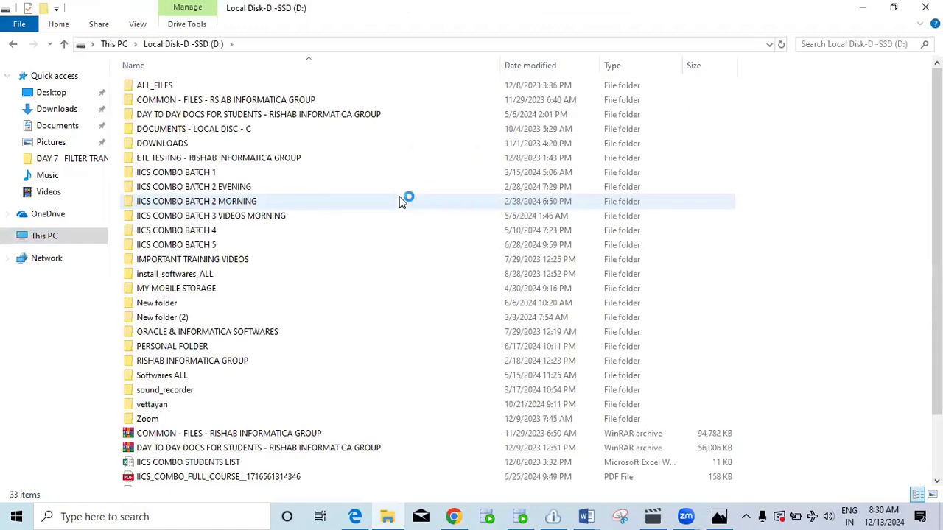
double_click(311, 174)
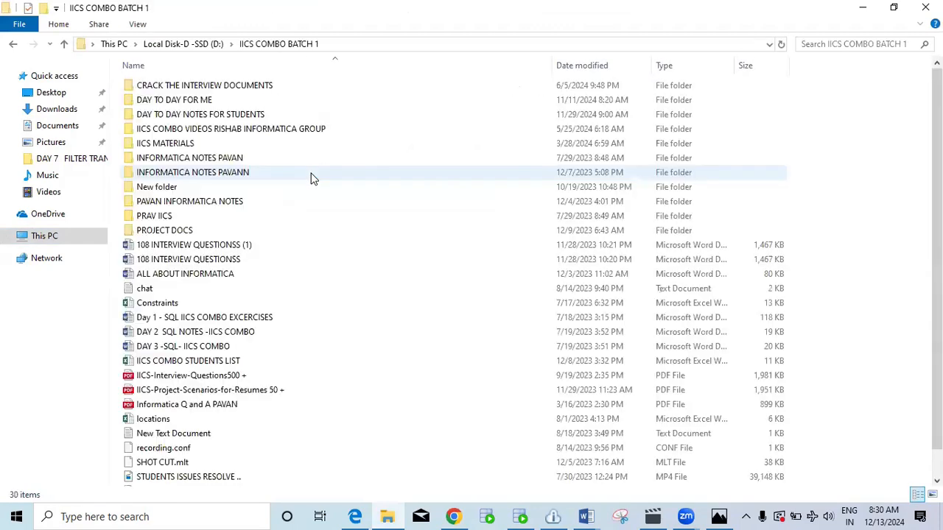
double_click(341, 130)
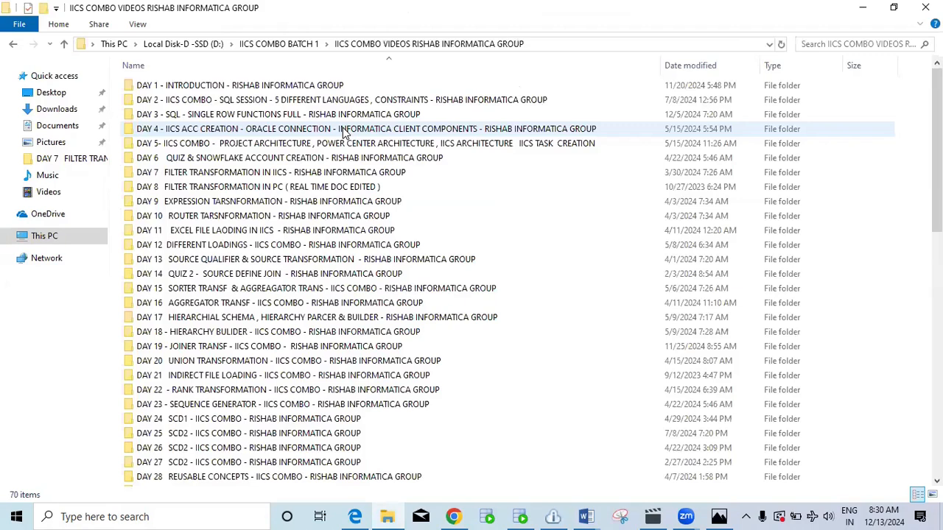
double_click(361, 174)
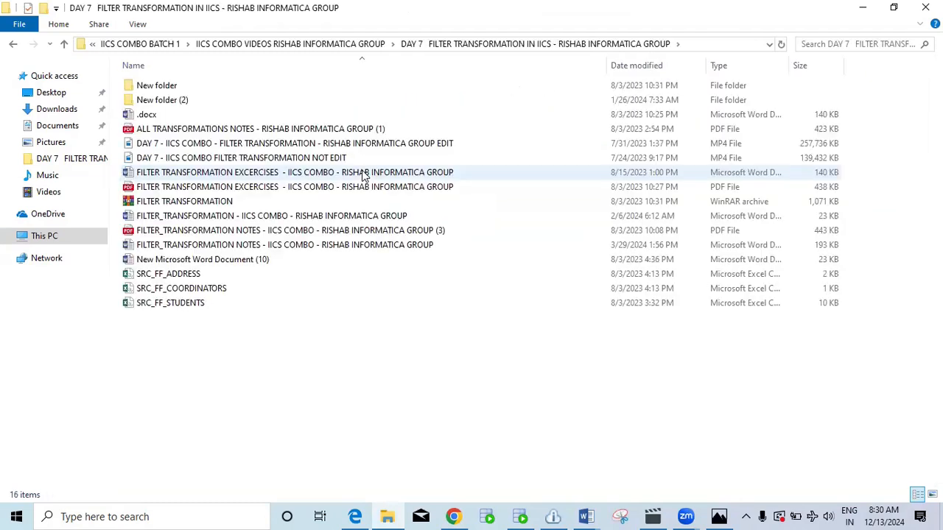
double_click(315, 231)
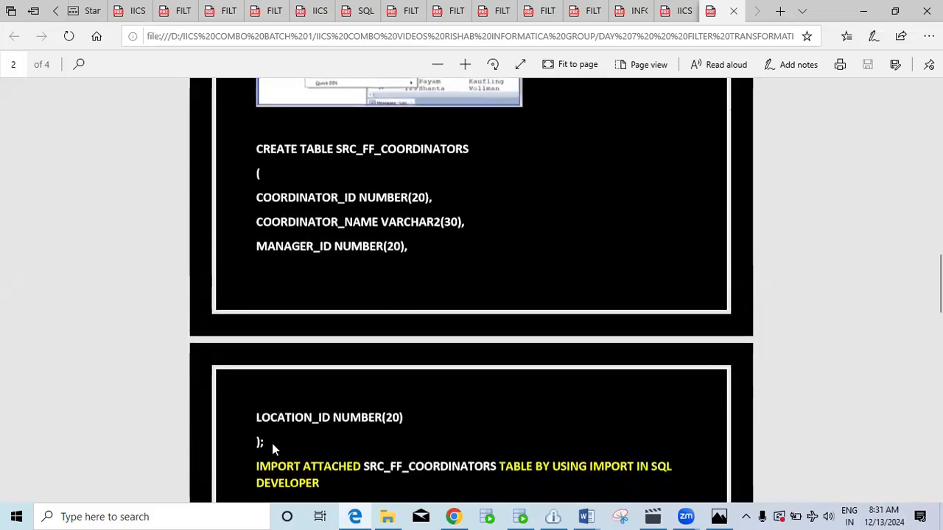
Copy the CREATE TABLE SRC_FF_COORDINATORS statement from the PDF notes into the clipboard for Snowflake.
drag(263, 442, 267, 148)
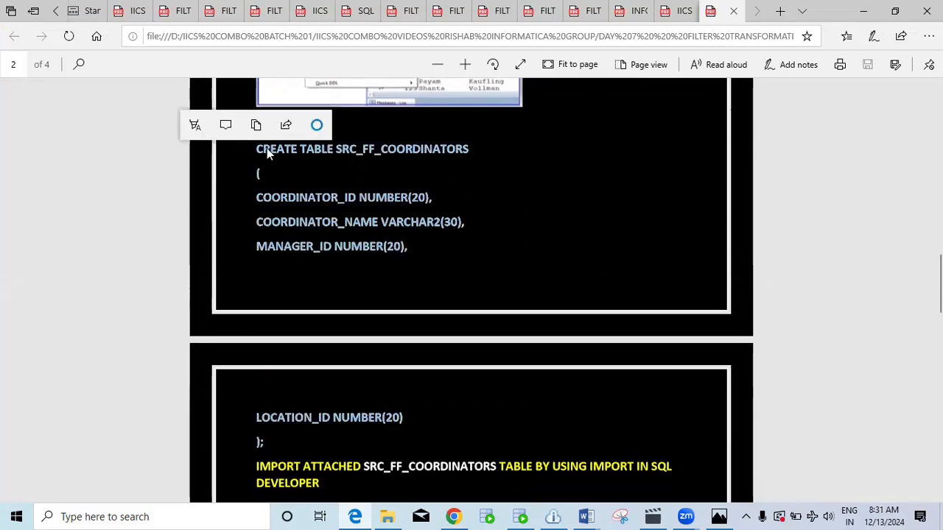
right_click(267, 148)
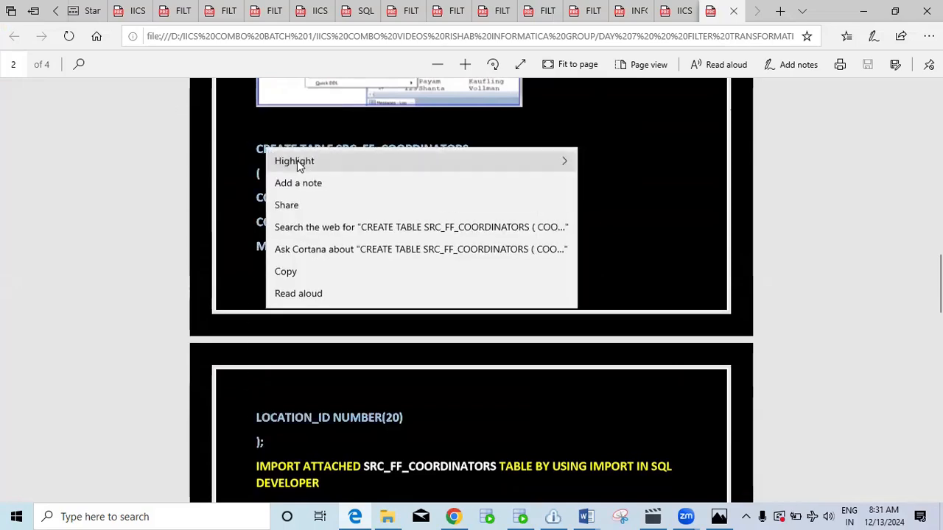
click(299, 271)
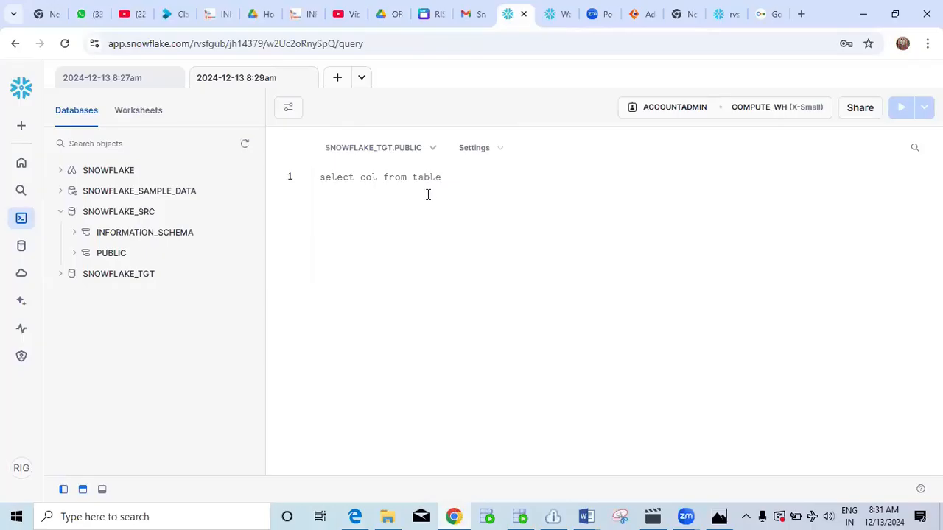
click(454, 517)
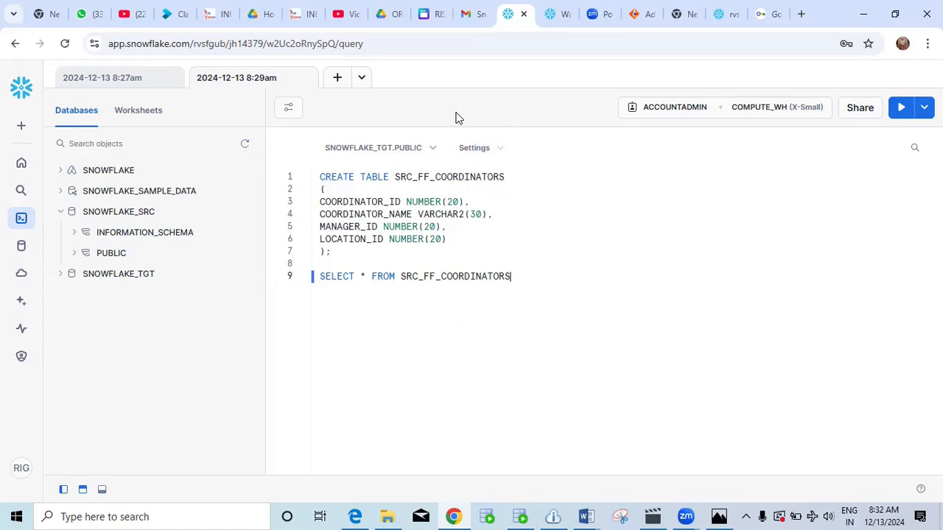
Set the worksheet database context to SNOWFLAKE_SRC.
click(428, 151)
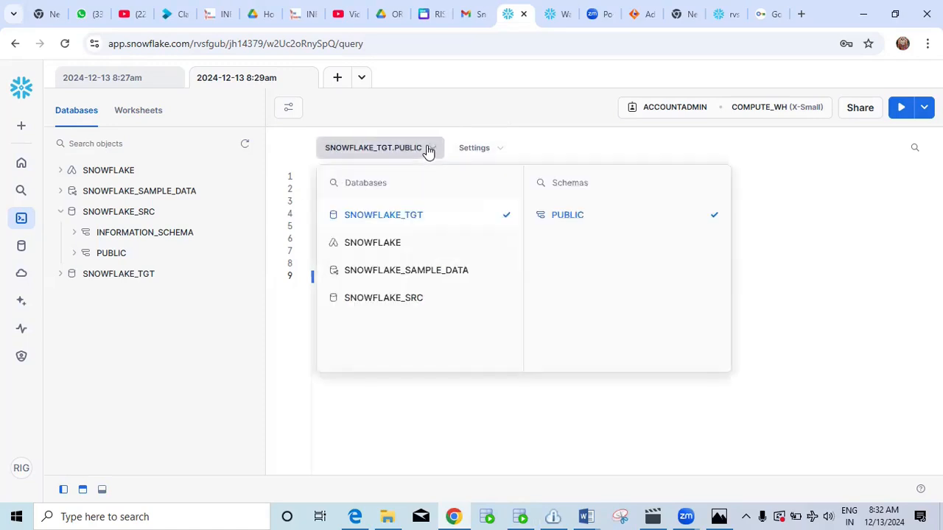
click(412, 299)
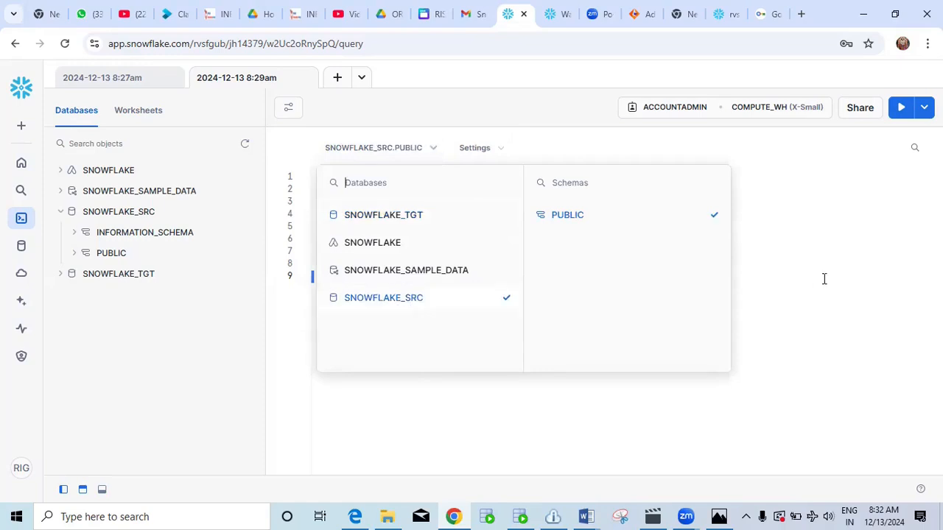
click(855, 243)
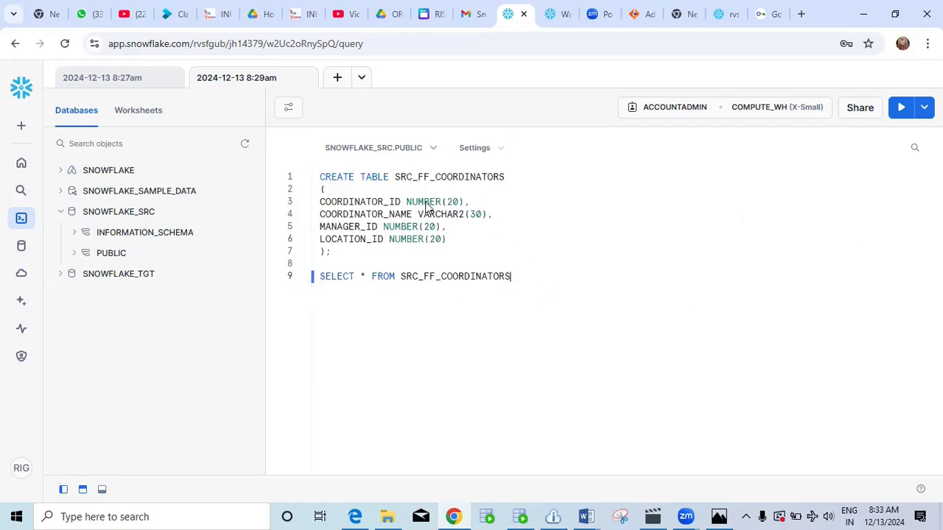
Remove the SRC_FF_ prefix so the table is COORDINATORS, then run the CREATE TABLE statement.
click(333, 254)
drag(333, 254, 318, 191)
click(518, 179)
key(Left)
key(Left)
key(Left)
key(Left)
key(Left)
key(Left)
key(Left)
key(Left)
key(Left)
key(BackSpace)
key(BackSpace)
key(BackSpace)
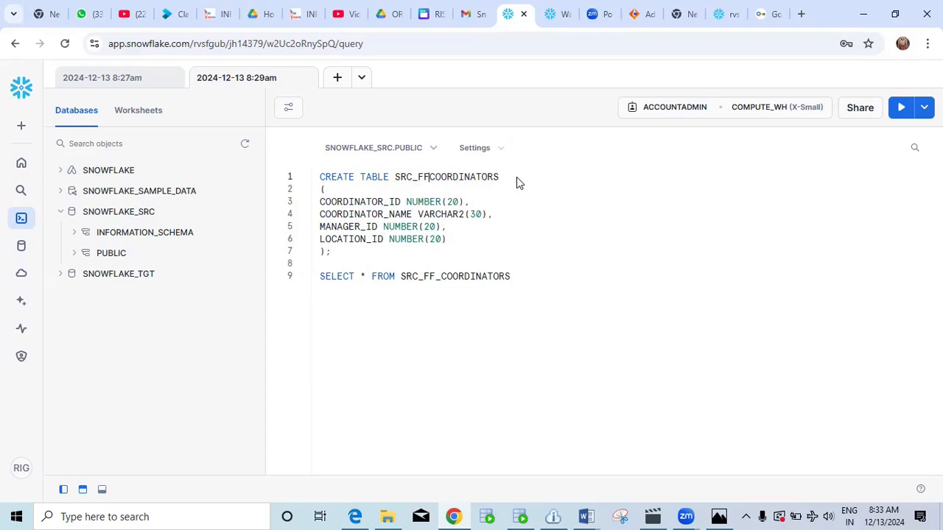
key(BackSpace)
key(BackSpace)
key(BackSpace)
key(BackSpace)
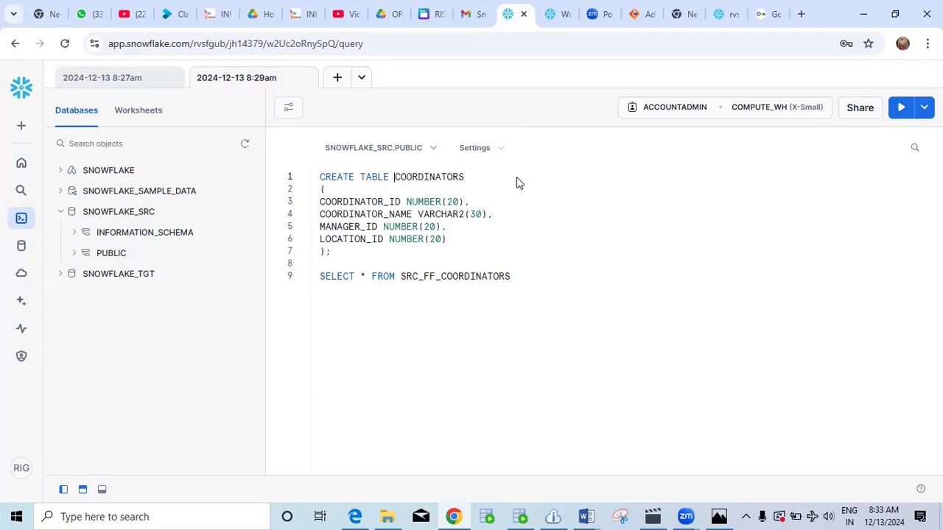
drag(333, 251, 313, 180)
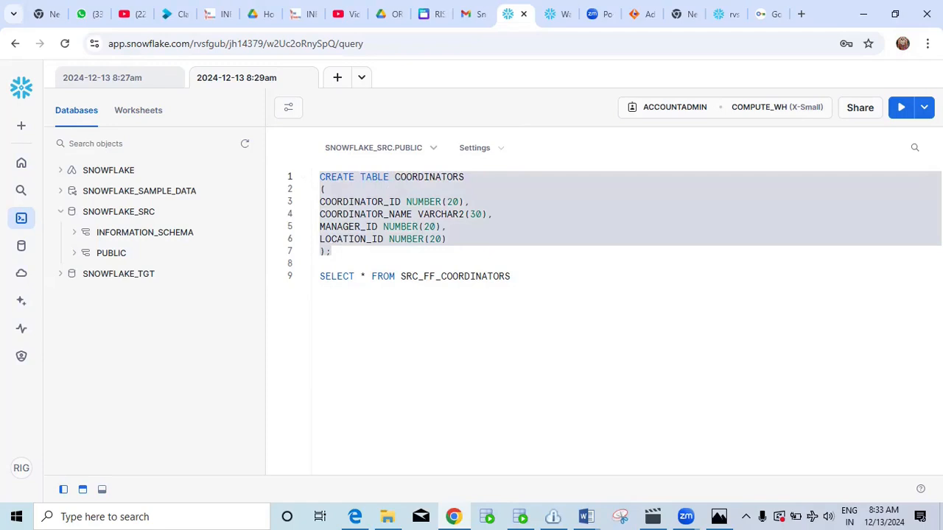
click(902, 108)
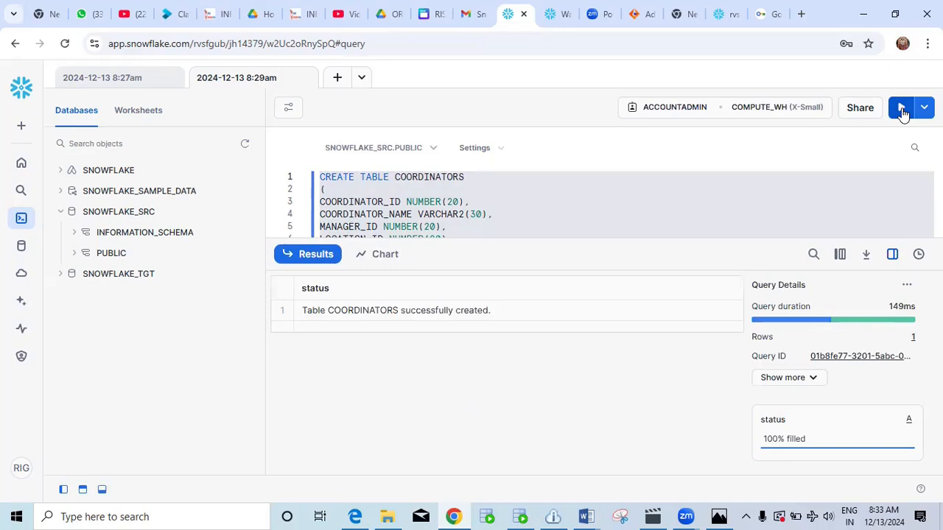
Change line 9 to SELECT * FROM COORDINATORS and run it, getting four empty columns.
click(321, 258)
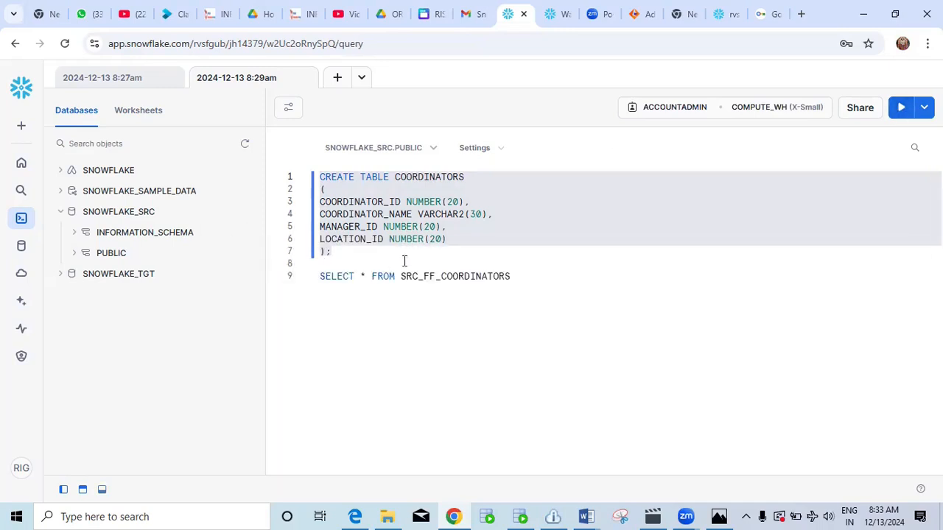
click(451, 251)
click(440, 276)
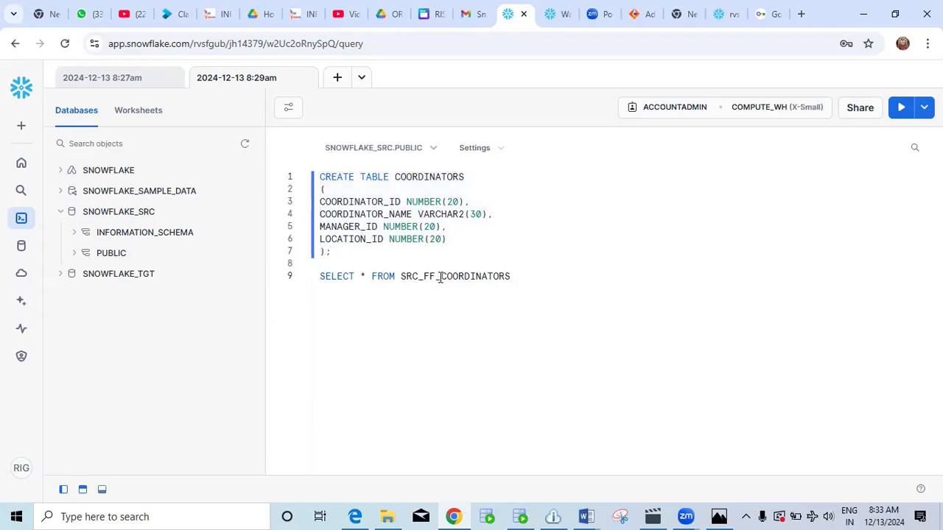
key(BackSpace)
key(BackSpace)
key(BackSpace)
key(BackSpace)
key(BackSpace)
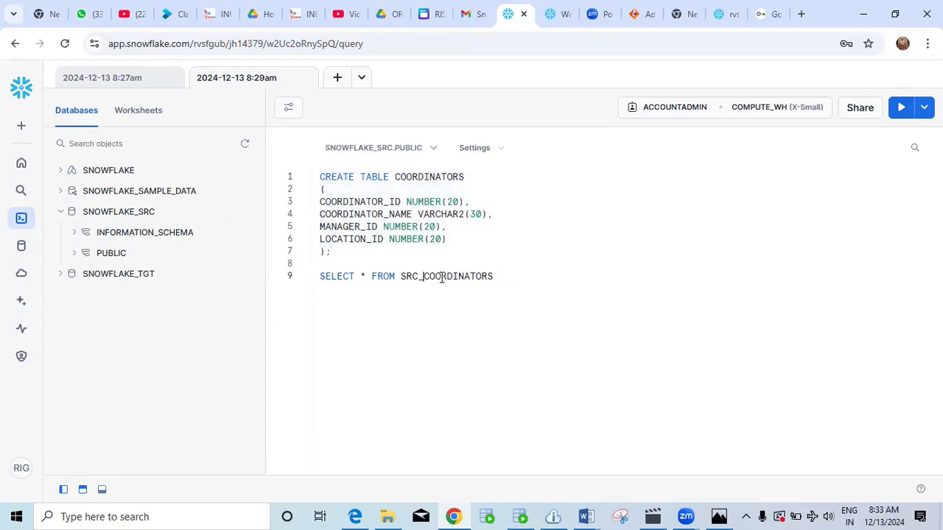
key(BackSpace)
key(BackSpace)
drag(400, 276, 317, 277)
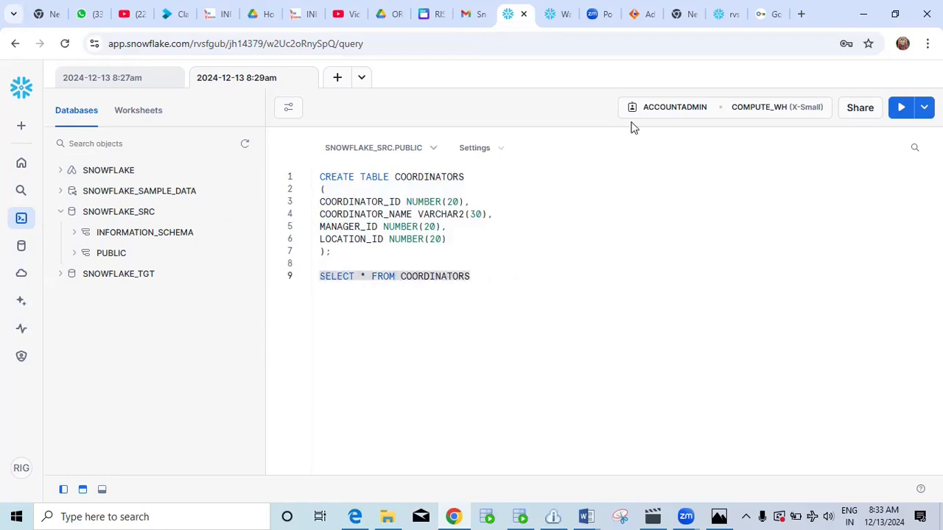
click(902, 109)
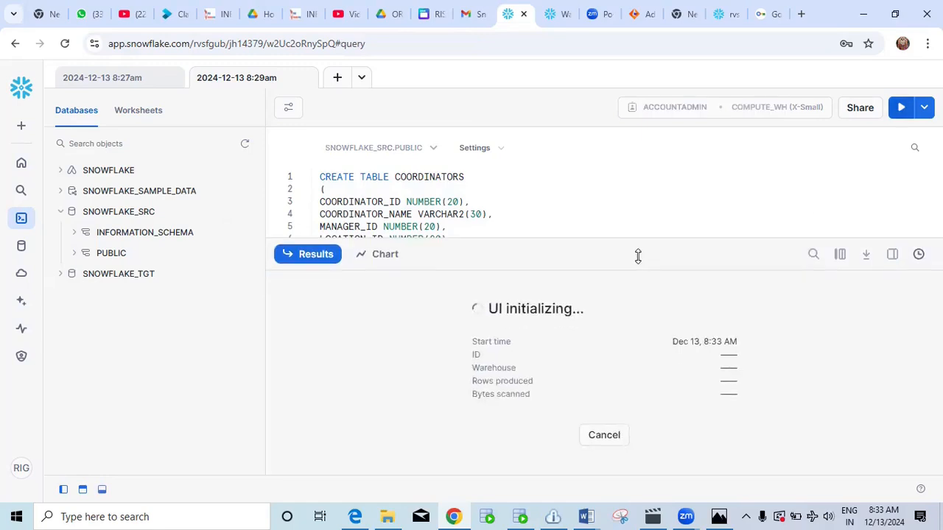
click(320, 258)
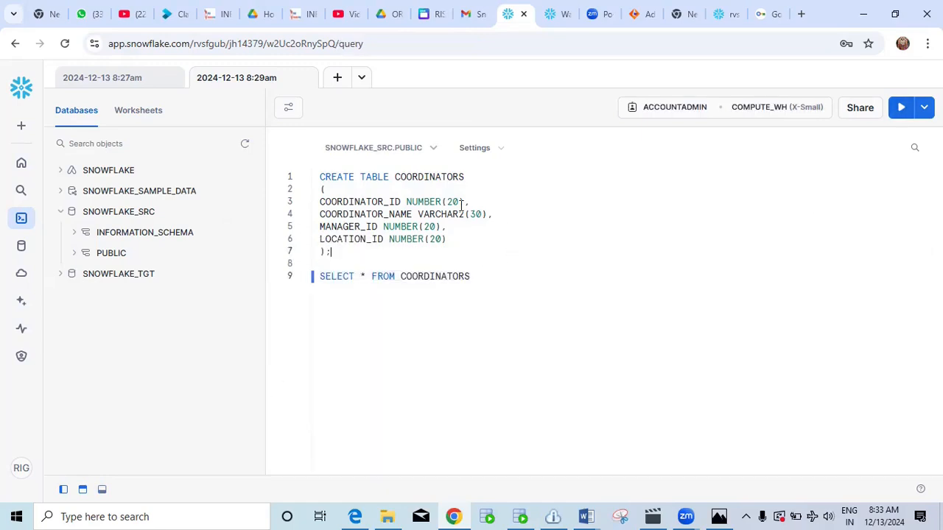
click(422, 148)
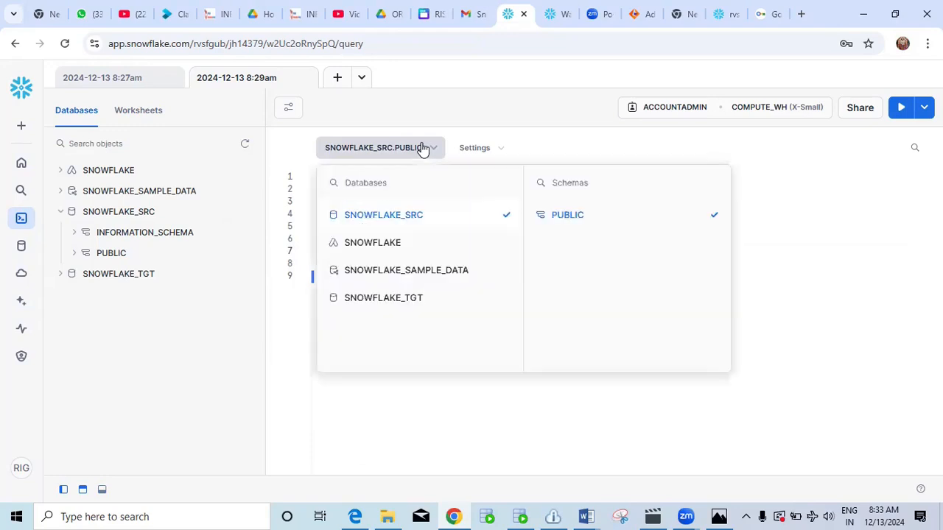
Switch the context to SNOWFLAKE_TGT and rename the created table to TGT_COORDINATORS.
click(404, 298)
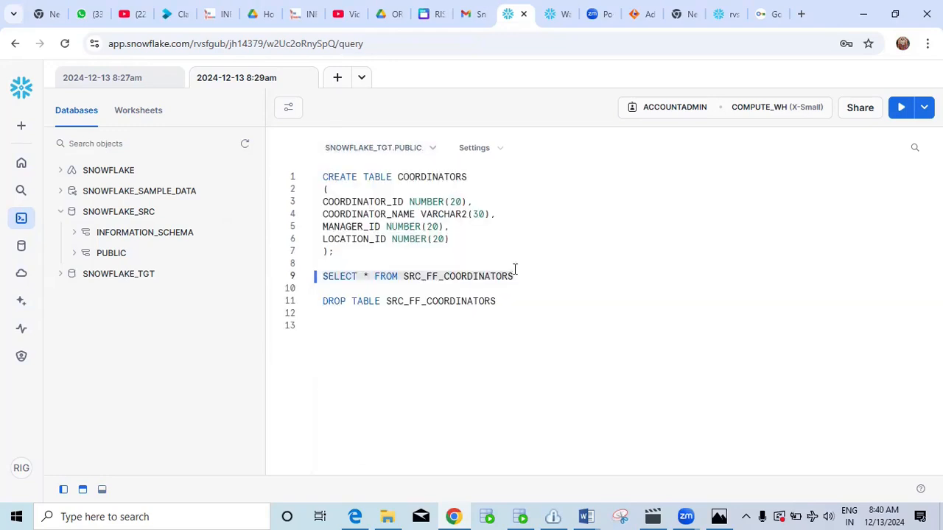
click(515, 270)
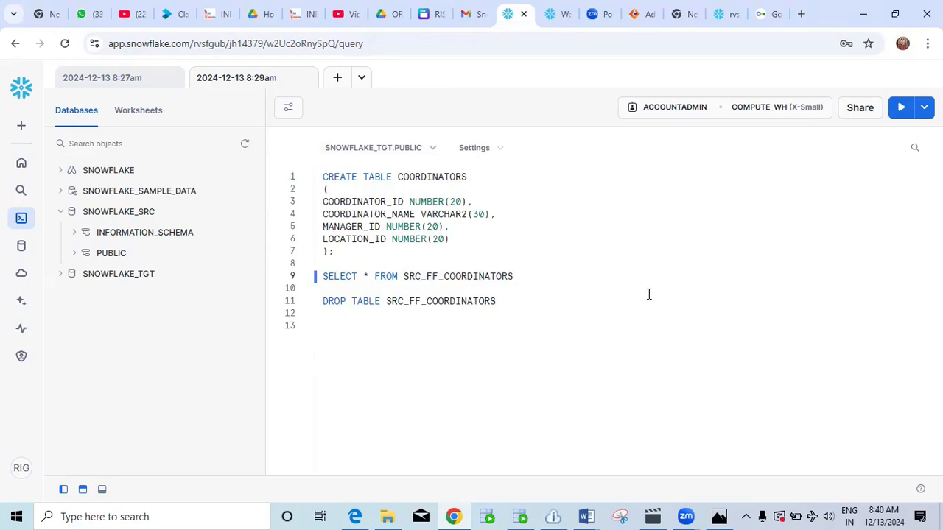
click(398, 176)
text(TGT)
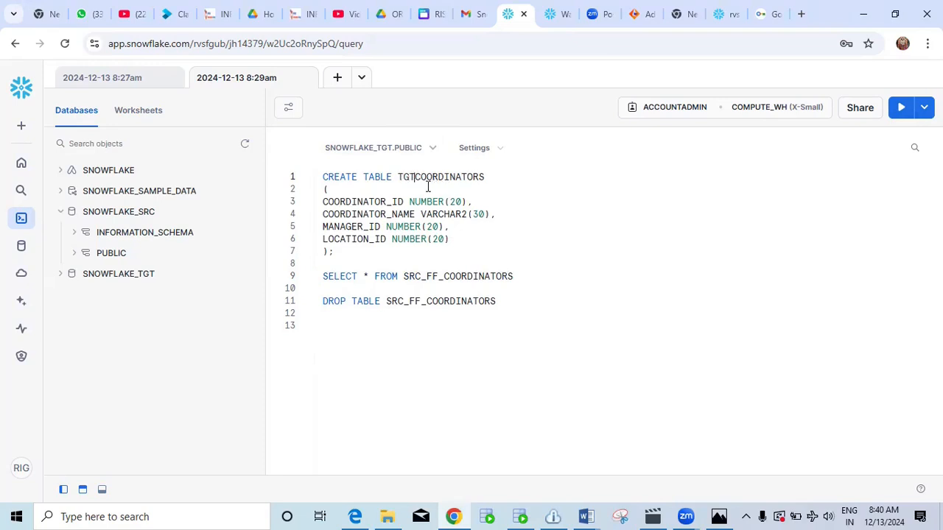
text(_)
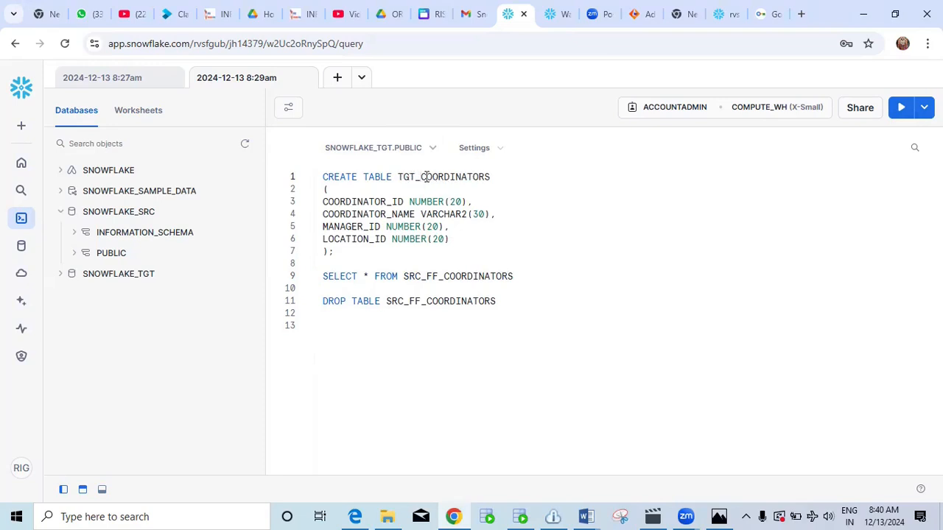
click(323, 251)
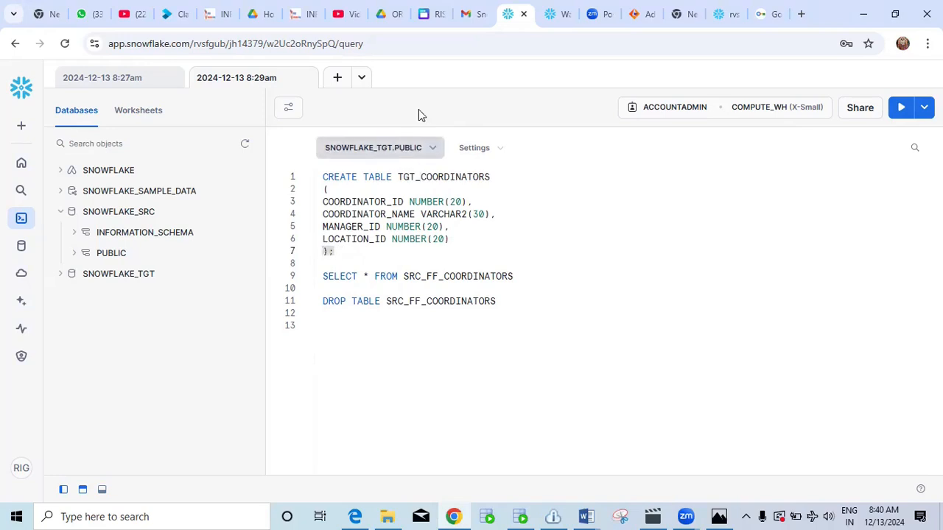
Confirm the SNOWFLAKE_TGT context and select the CREATE TABLE TGT_COORDINATORS statement.
click(417, 149)
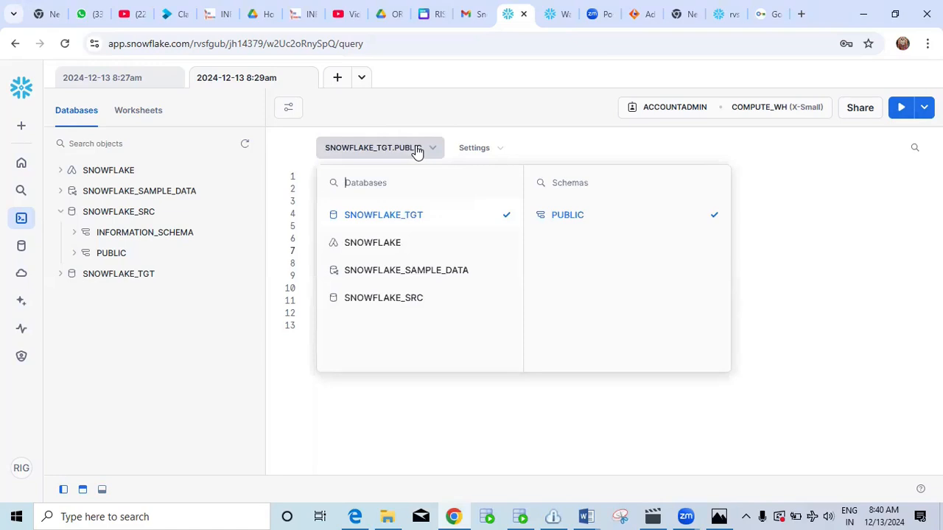
click(417, 150)
click(308, 256)
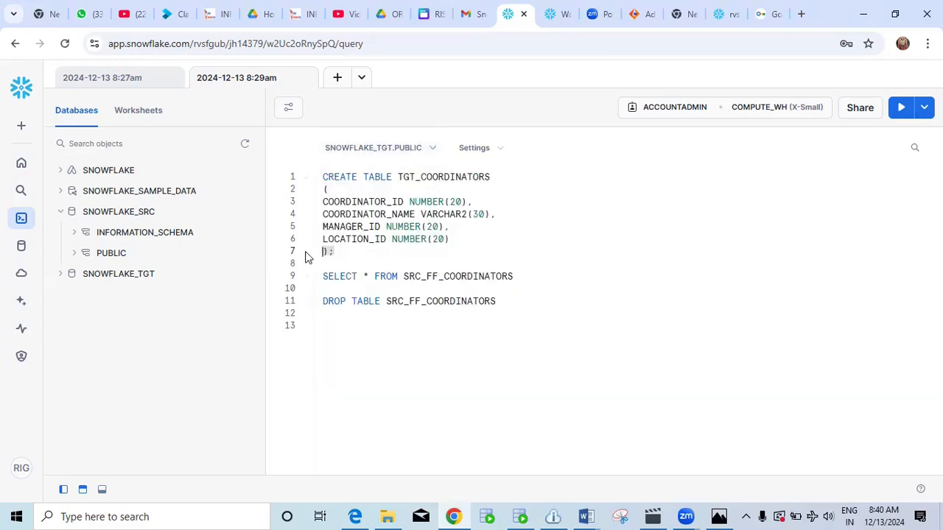
drag(308, 256, 309, 181)
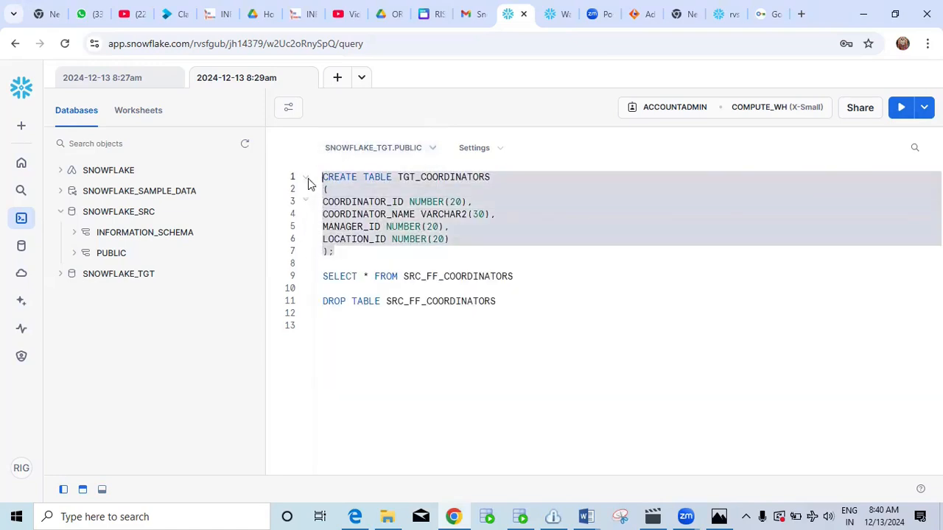
Run CREATE TABLE TGT_COORDINATORS in SNOWFLAKE_TGT.PUBLIC and collapse the results pane.
click(901, 109)
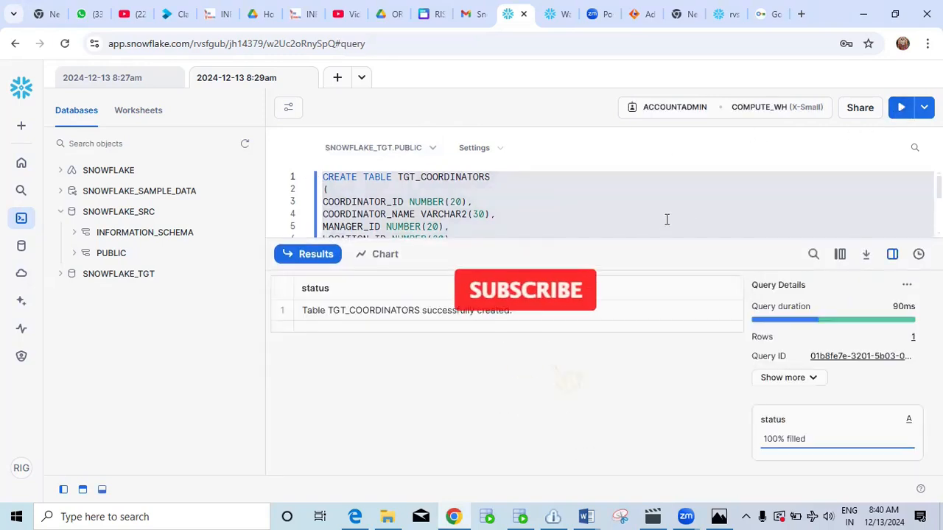
click(327, 261)
click(368, 257)
click(507, 177)
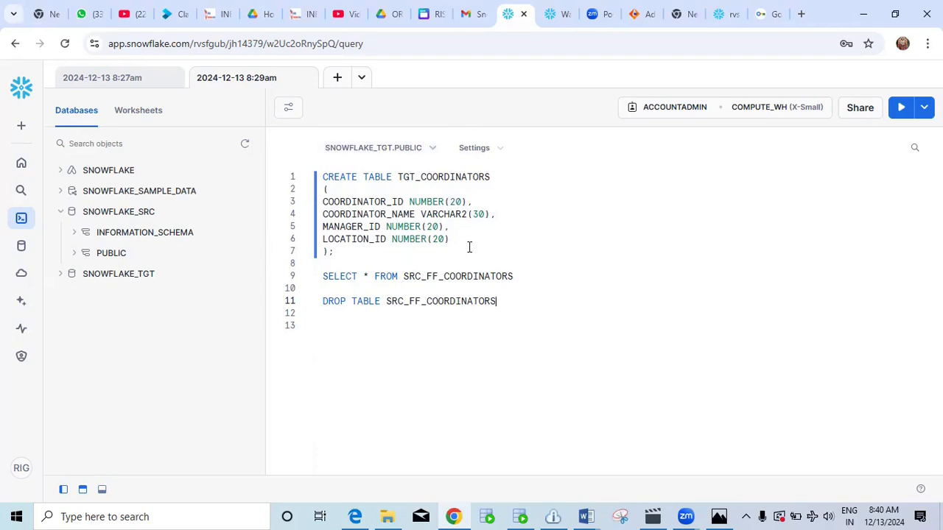
Switch the worksheet context back to SNOWFLAKE_SRC.
click(409, 149)
click(405, 297)
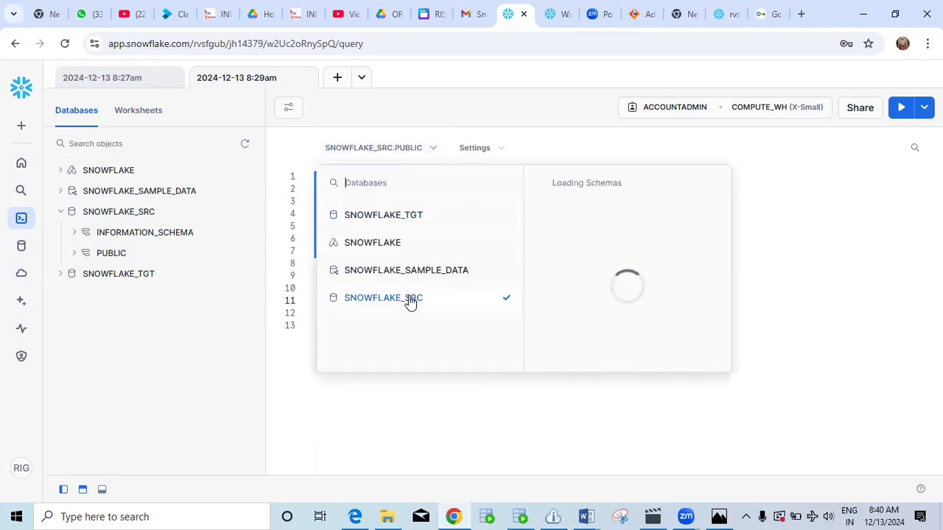
click(781, 266)
Replace the old SELECT and DROP TABLE lines with a draft INSERT statement.
drag(322, 302, 318, 282)
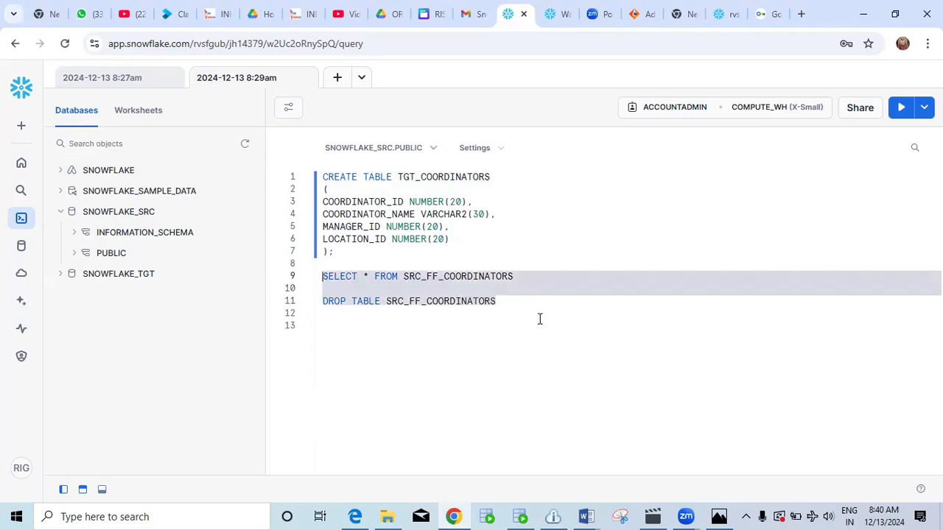
key(BackSpace)
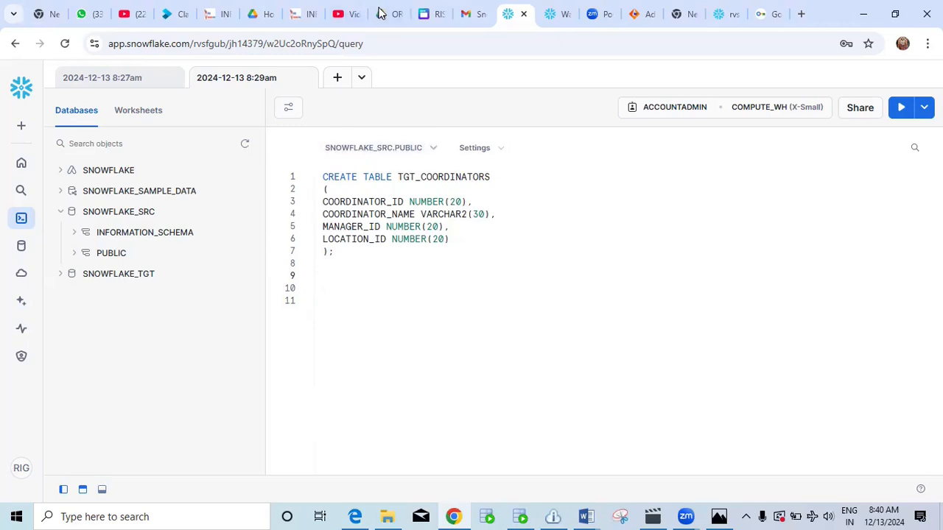
text(INSERT INTO TABLE COORDINATORS)
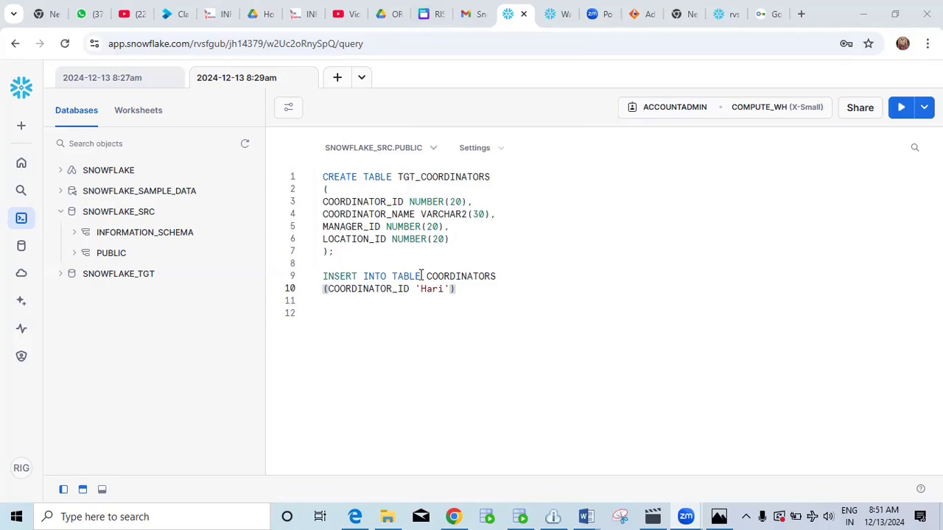
Drop the word TABLE from line 9 and start line 10 with an empty VALUES() list.
click(422, 275)
key(BackSpace)
key(BackSpace)
key(BackSpace)
key(BackSpace)
key(BackSpace)
key(BackSpace)
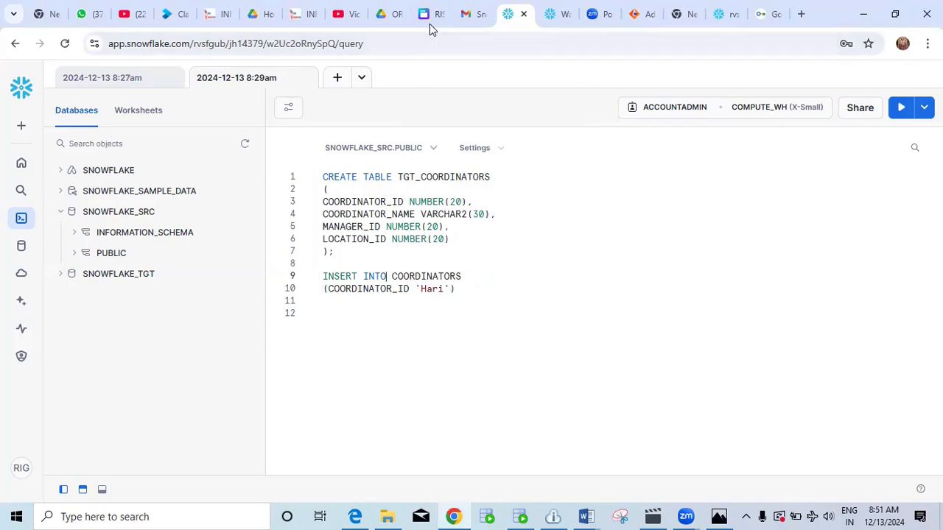
click(464, 294)
key(Left)
key(Left)
key(Left)
key(Left)
key(Left)
key(Left)
key(Left)
key(Left)
key(Left)
key(Left)
key(Left)
key(Left)
key(Left)
key(Left)
key(Left)
key(Left)
key(Left)
key(Left)
key(Left)
key(Left)
key(Right)
key(Right)
key(Right)
key(Right)
key(Right)
text(valu)
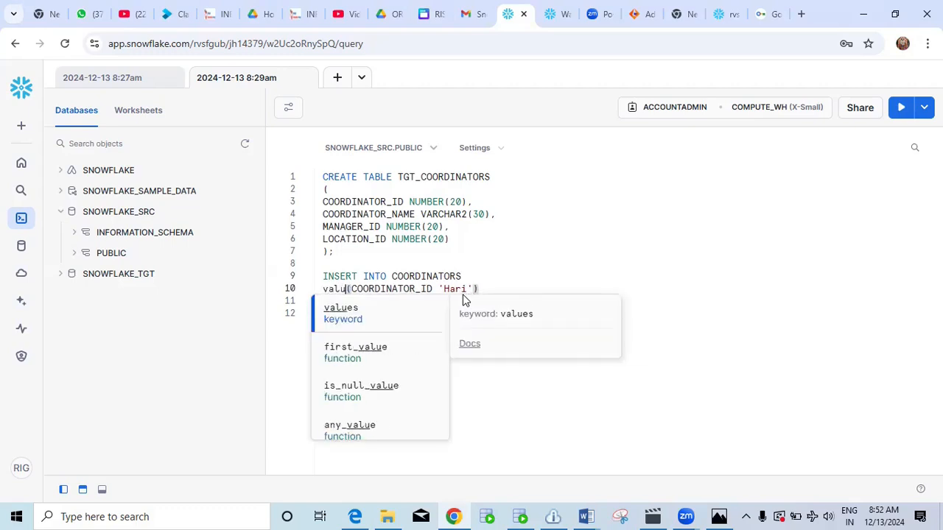
text(es)
key(BackSpace)
key(BackSpace)
key(BackSpace)
key(BackSpace)
key(BackSpace)
key(BackSpace)
text(V)
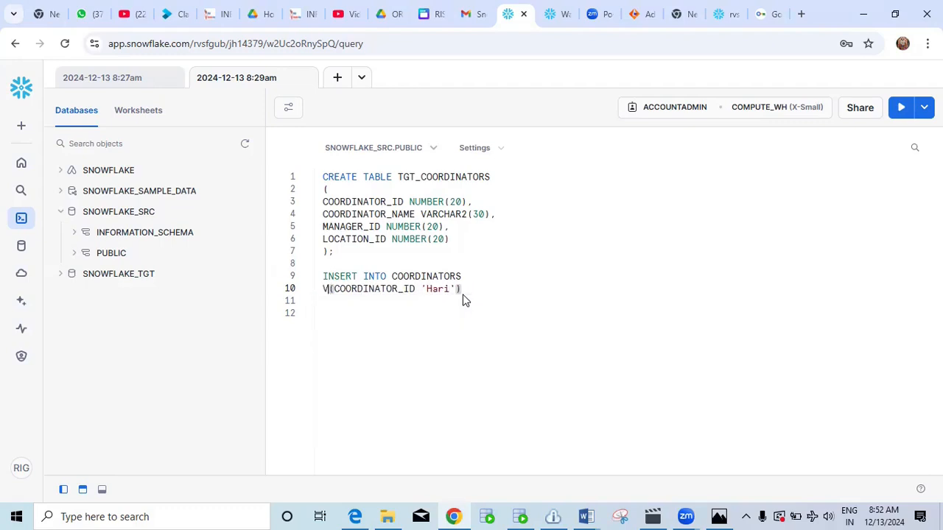
text(AL)
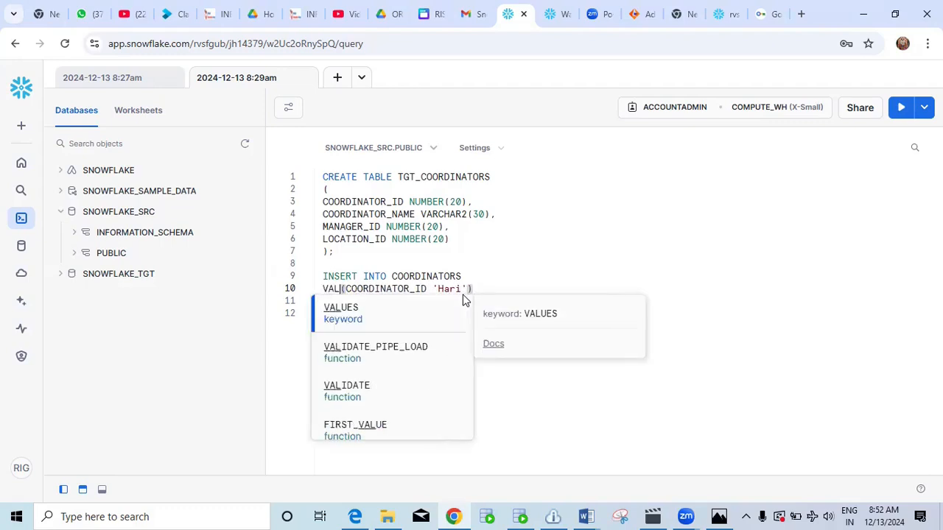
text(UES)
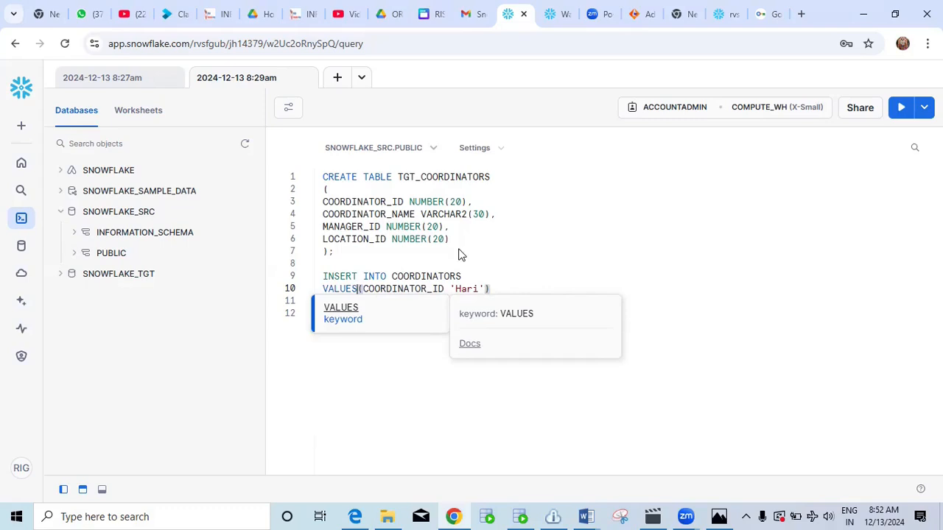
key(BackSpace)
key(BackSpace)
key(BackSpace)
key(BackSpace)
key(BackSpace)
key(BackSpace)
key(BackSpace)
key(BackSpace)
key(BackSpace)
key(BackSpace)
key(BackSpace)
key(BackSpace)
key(BackSpace)
key(BackSpace)
key(BackSpace)
key(BackSpace)
key(BackSpace)
key(BackSpace)
key(BackSpace)
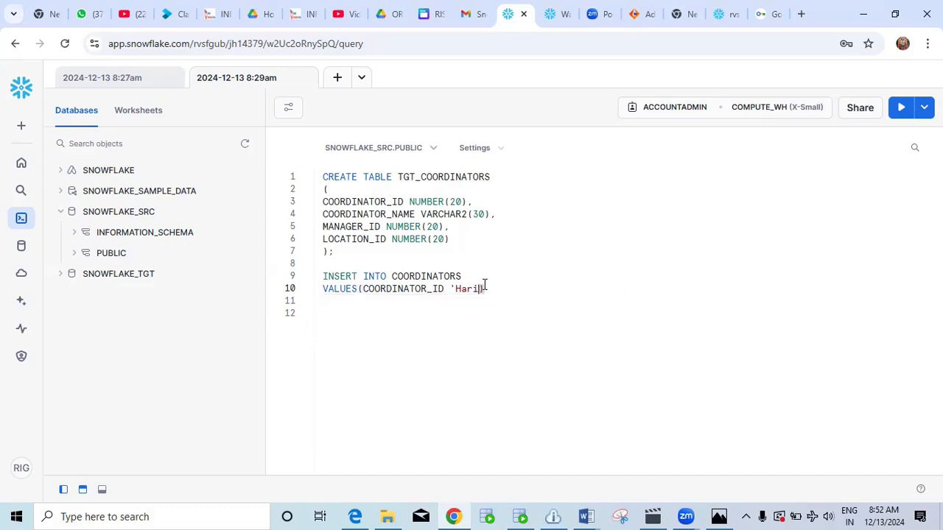
key(BackSpace)
key(BackSpace)
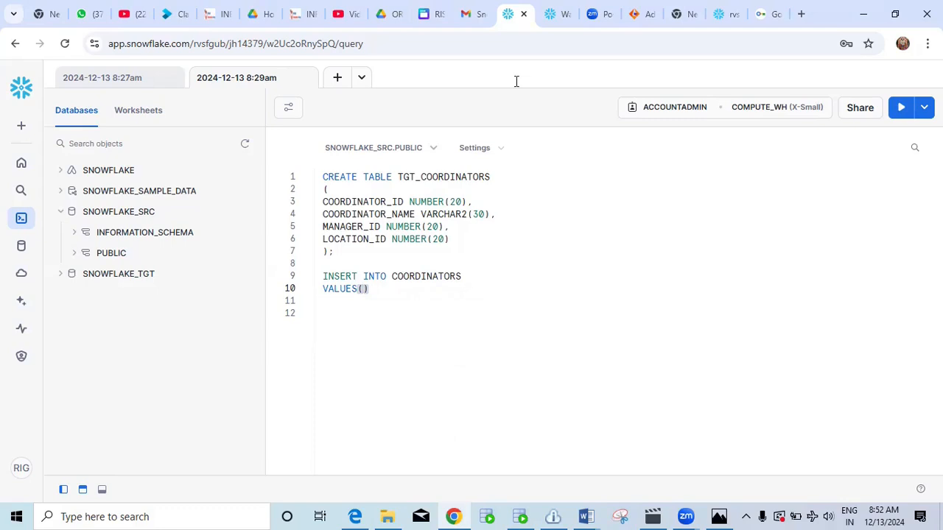
Enter the coordinator's name as a quoted string inside VALUES().
text(Har)
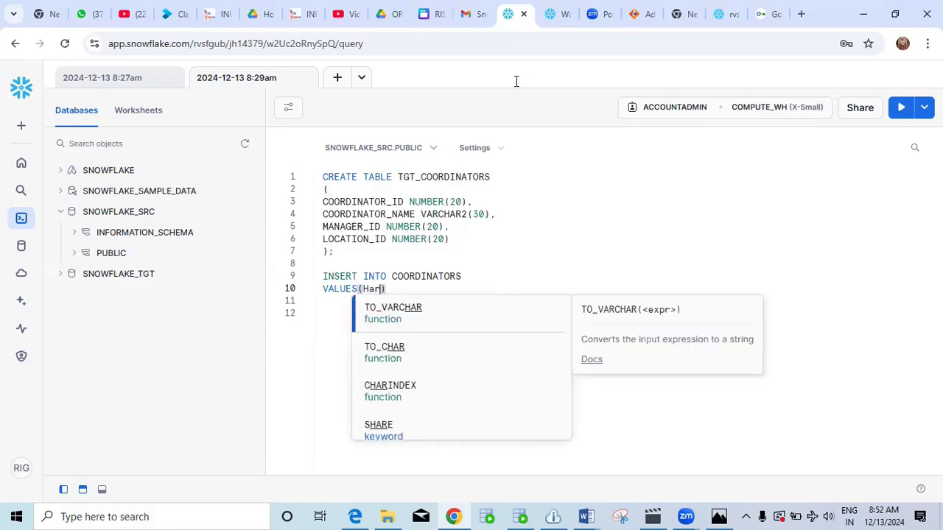
text(i)
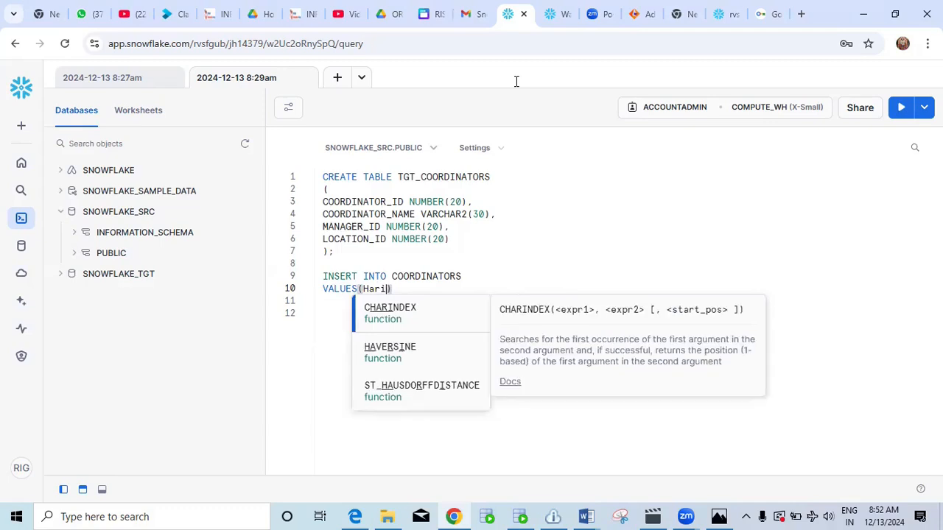
key(Left)
key(Left)
key(Left)
key(Left)
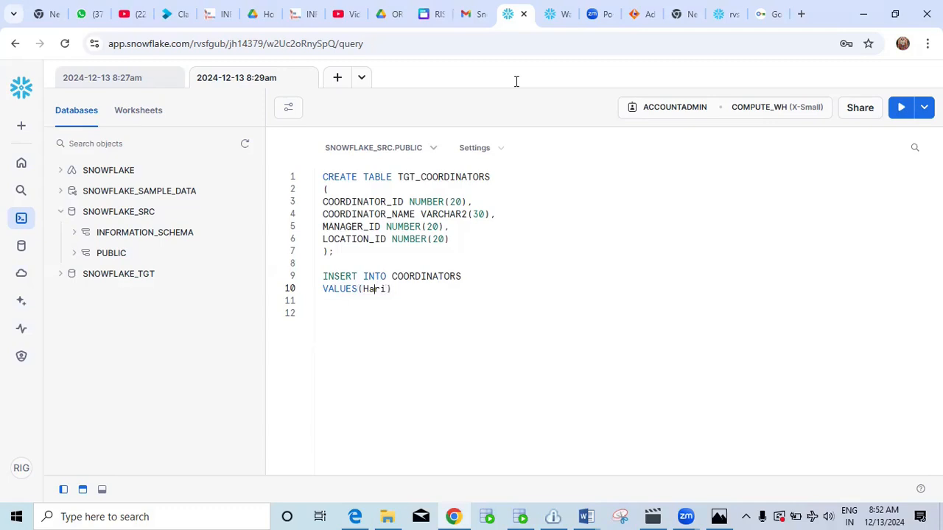
text(;)
key(BackSpace)
key(BackSpace)
text(')
key(Right)
key(Right)
key(Right)
key(Right)
text(')
Complete the VALUES with ID 100, a phone number and location 200, then run the insert.
click(360, 288)
text(')
text(100)
text(,)
text(,)
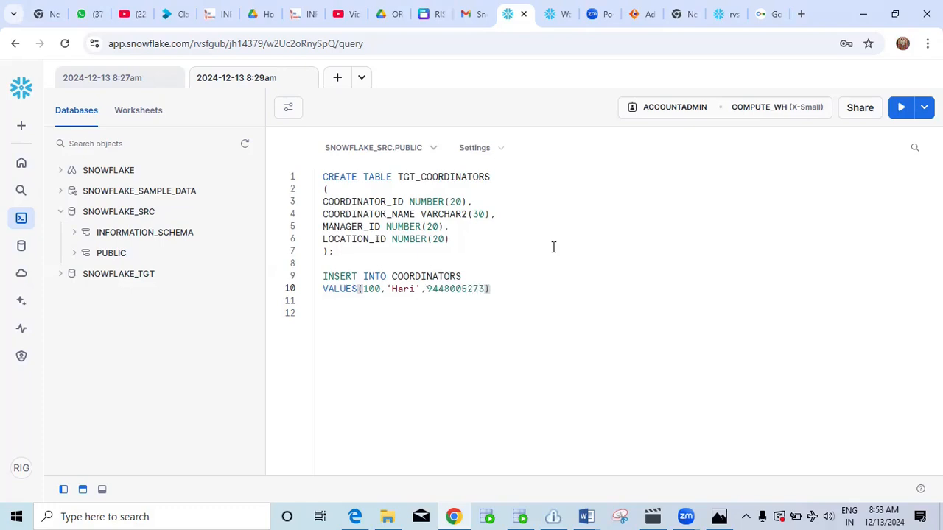
text(,)
text(200);)
shift+click(323, 277)
click(900, 111)
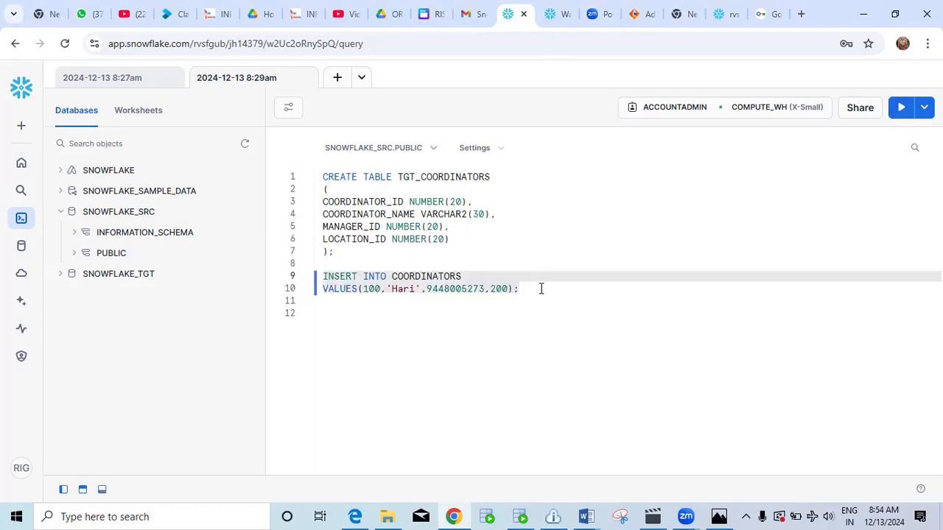
Add SELECT * FROM COORDINATORS on line 12 and run it, returning the row with ID 100.
click(540, 289)
key(Return)
key(Return)
text(s)
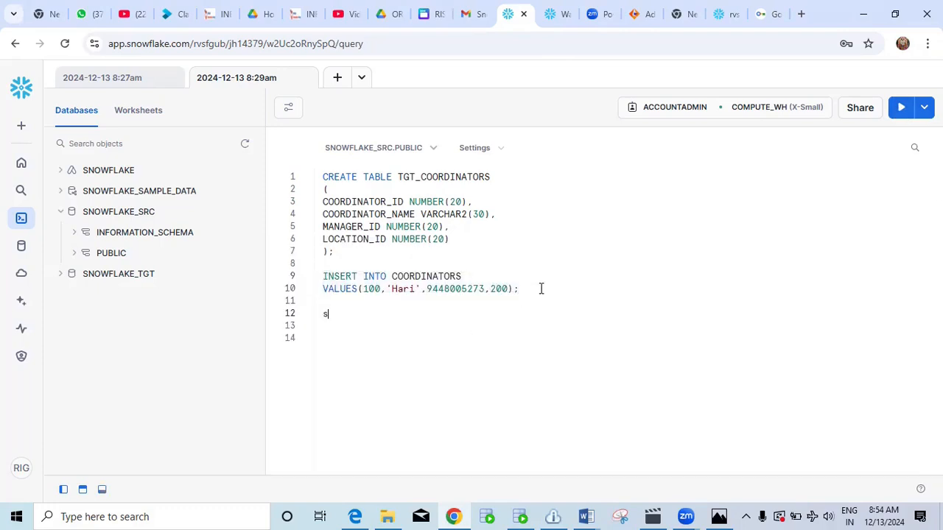
text(elect * from)
drag(464, 277, 388, 276)
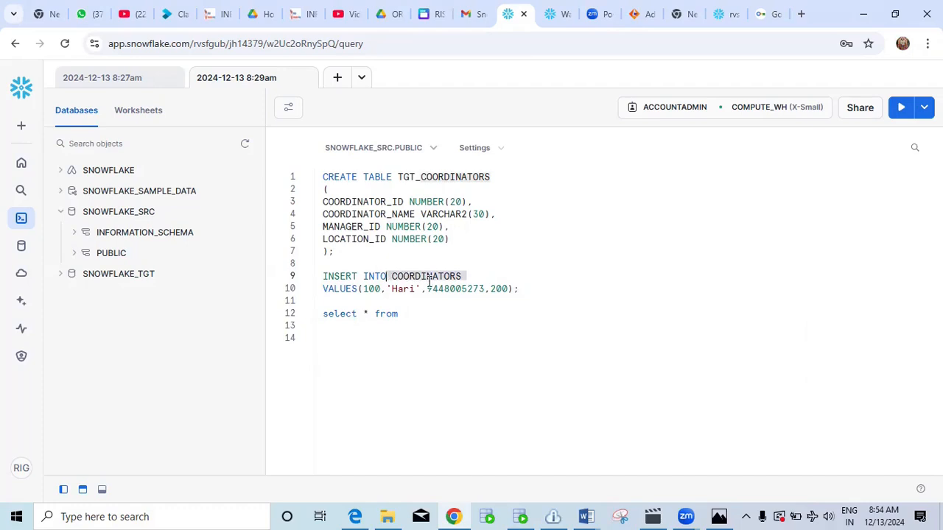
drag(471, 276, 391, 276)
key(ctrl+c)
click(407, 313)
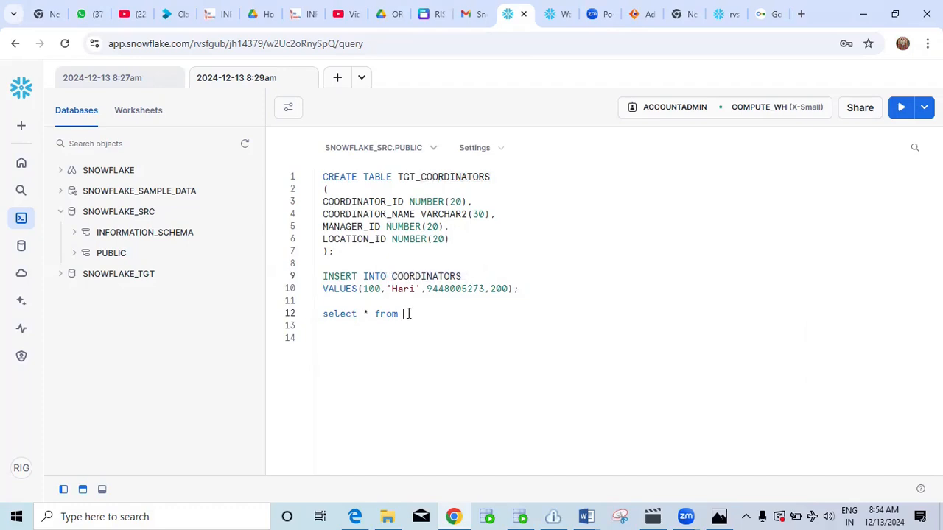
key(ctrl+v)
drag(488, 314, 326, 314)
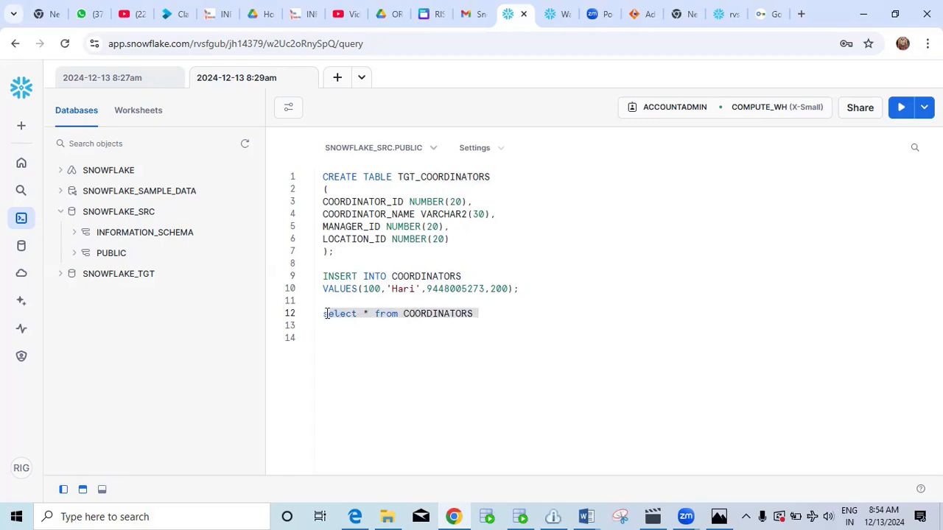
click(901, 110)
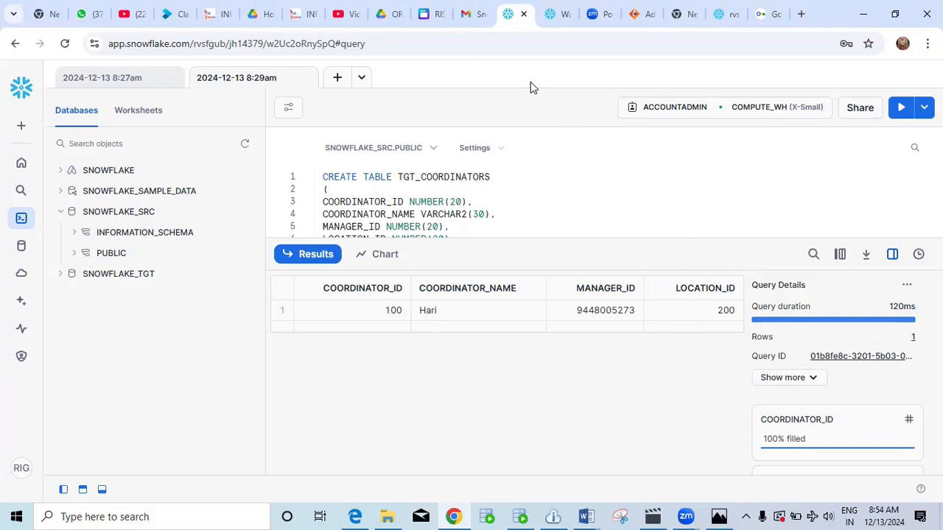
click(305, 260)
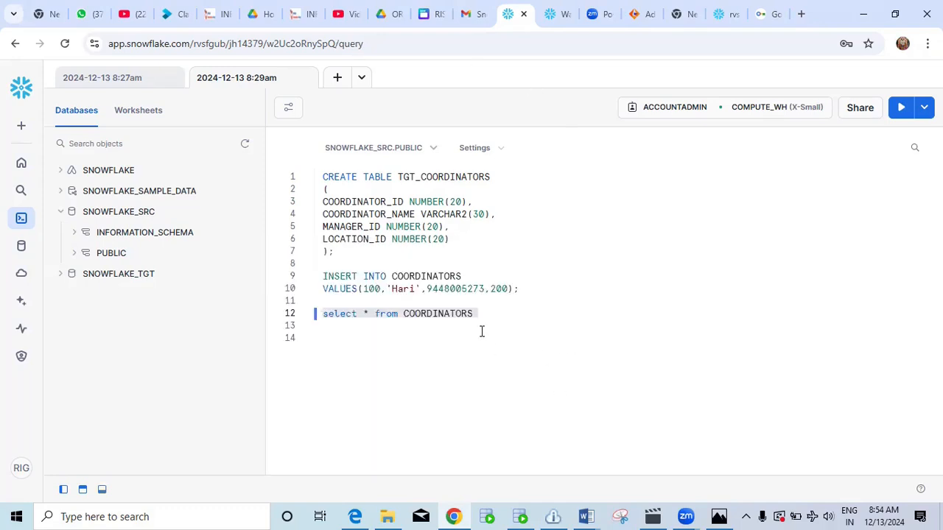
Insert coordinator 101 with another name, a changed phone number and location 300.
click(380, 289)
key(BackSpace)
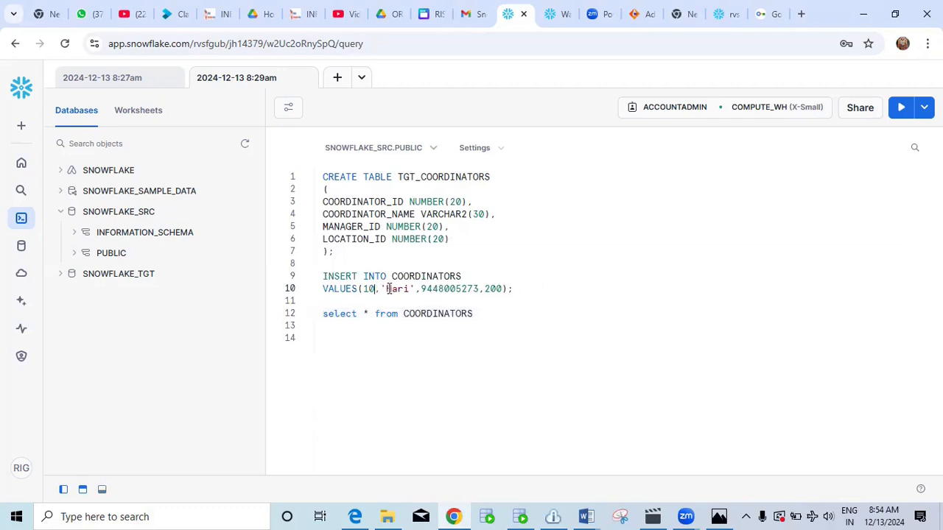
text(1)
key(BackSpace)
key(BackSpace)
key(BackSpace)
key(BackSpace)
text(Suresh)
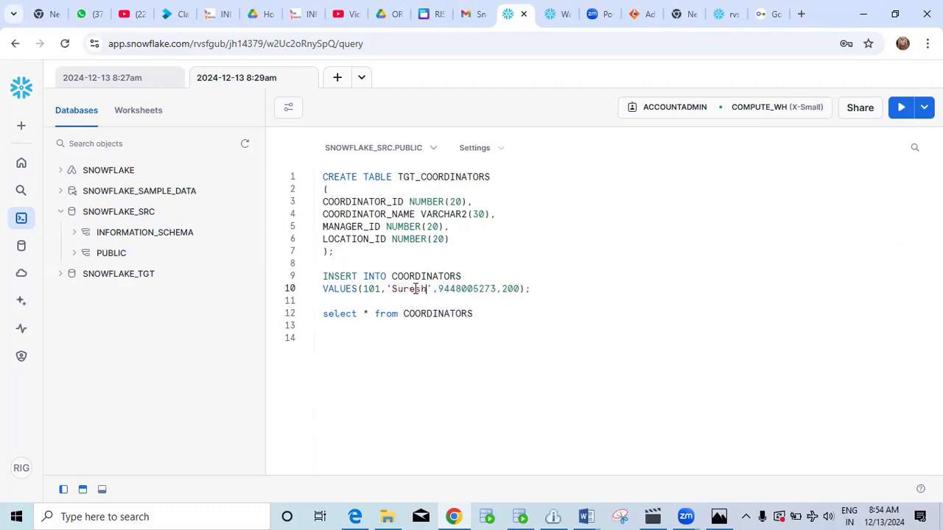
click(498, 290)
key(BackSpace)
text(5)
click(519, 288)
key(Left)
key(Left)
key(BackSpace)
text(3)
drag(531, 290, 321, 278)
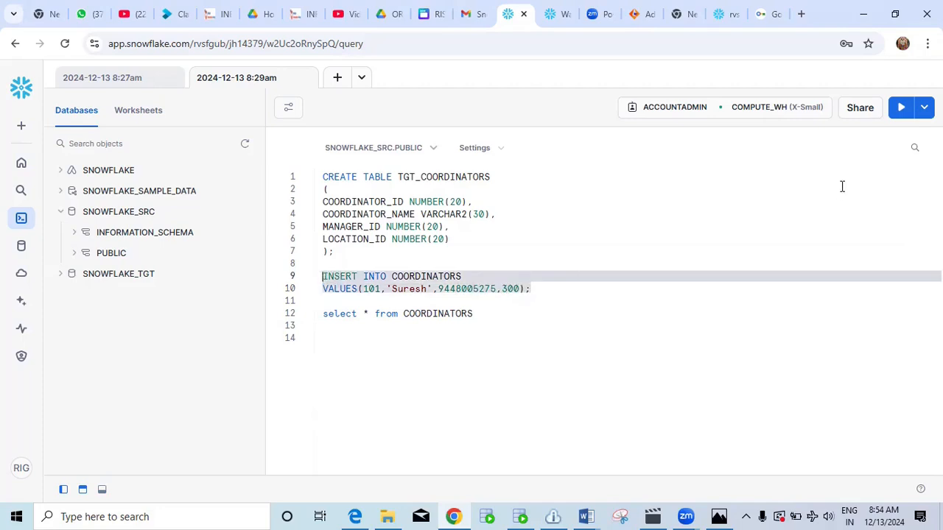
click(901, 108)
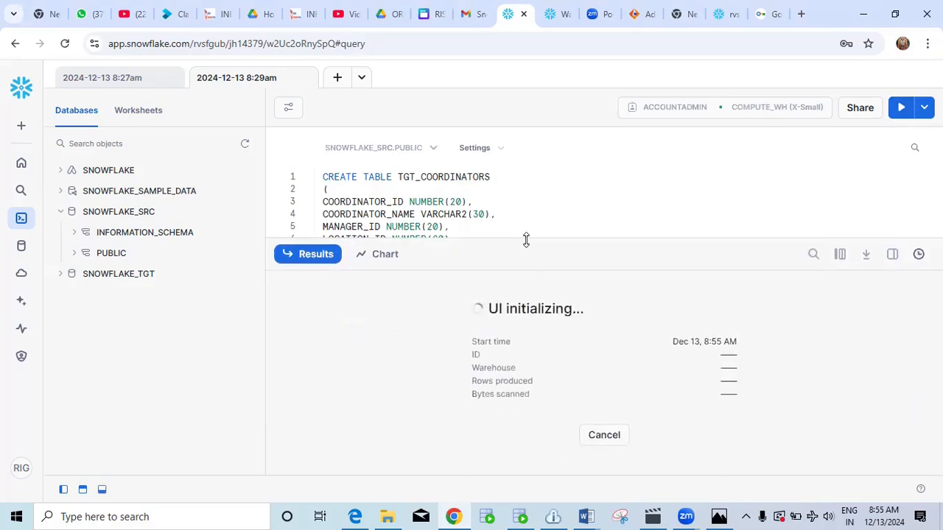
click(317, 256)
Insert coordinator 102 with a different name, an updated phone number and location 700.
click(381, 291)
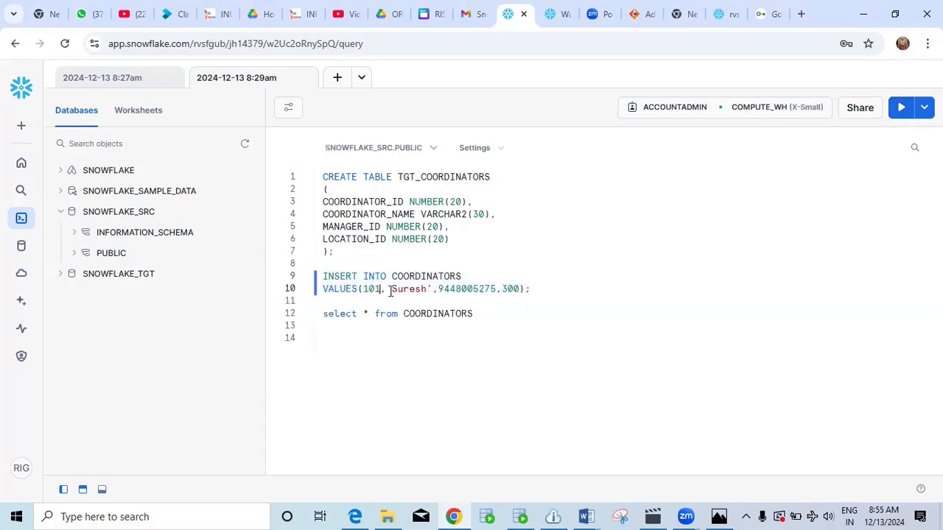
key(BackSpace)
text(2)
click(428, 289)
key(BackSpace)
key(BackSpace)
key(BackSpace)
key(BackSpace)
key(BackSpace)
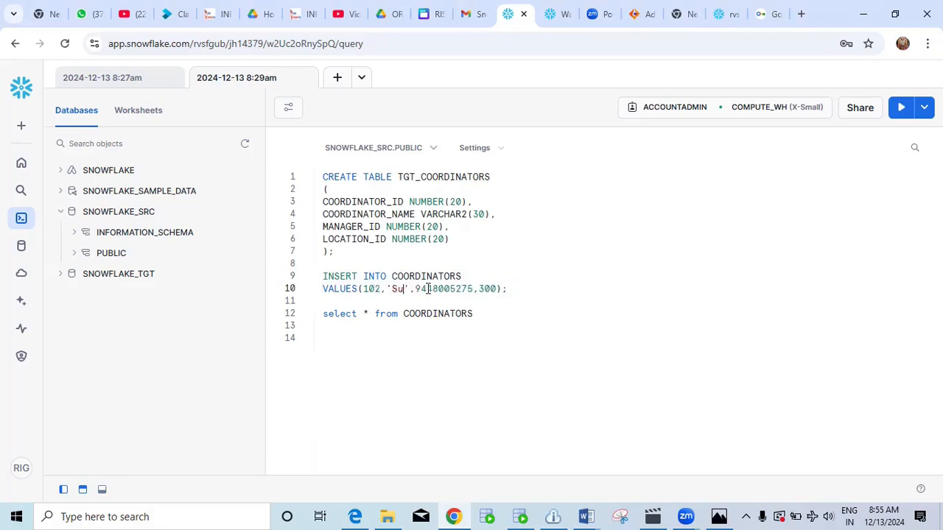
key(BackSpace)
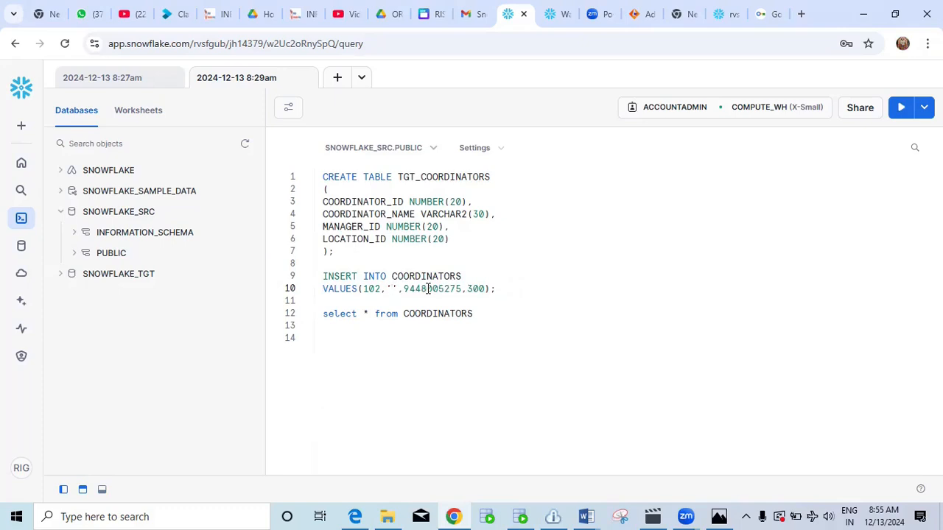
text(Sharma)
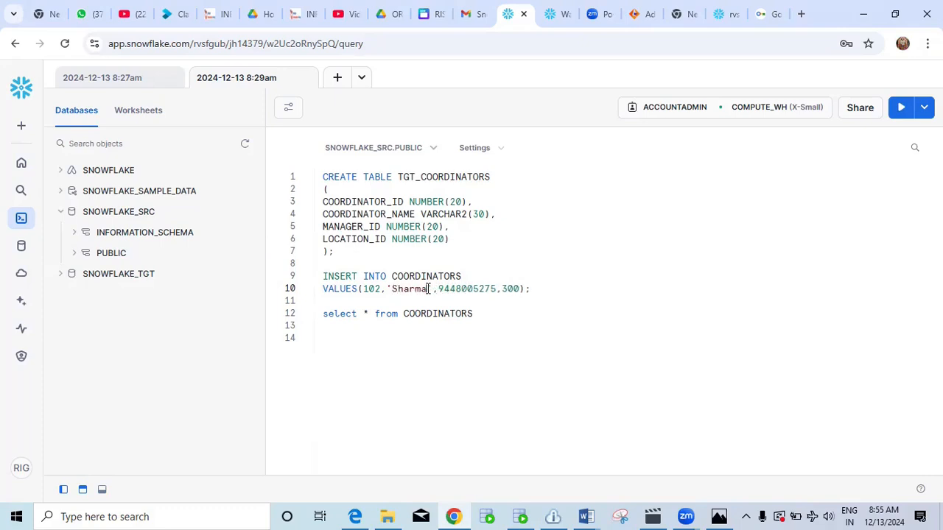
key(BackSpace)
key(BackSpace)
text(56)
click(509, 288)
key(BackSpace)
text(7)
drag(534, 289, 318, 284)
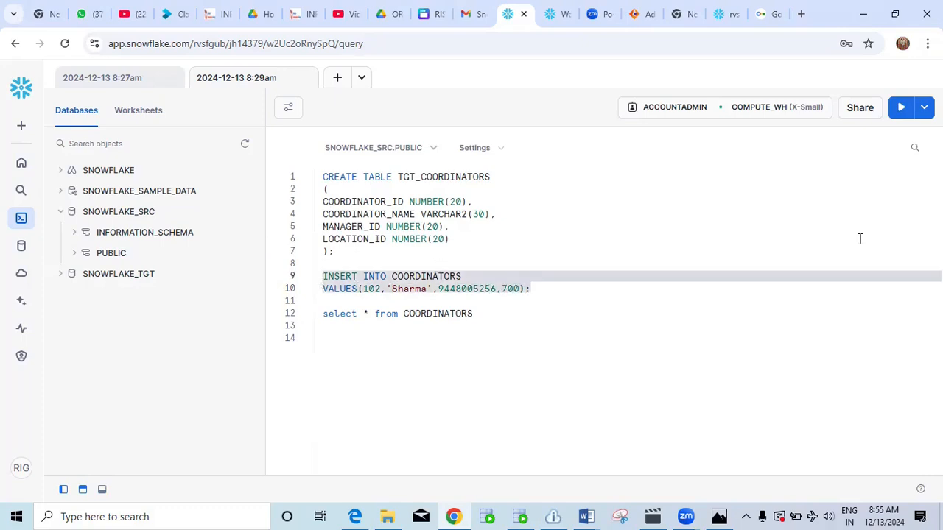
click(900, 110)
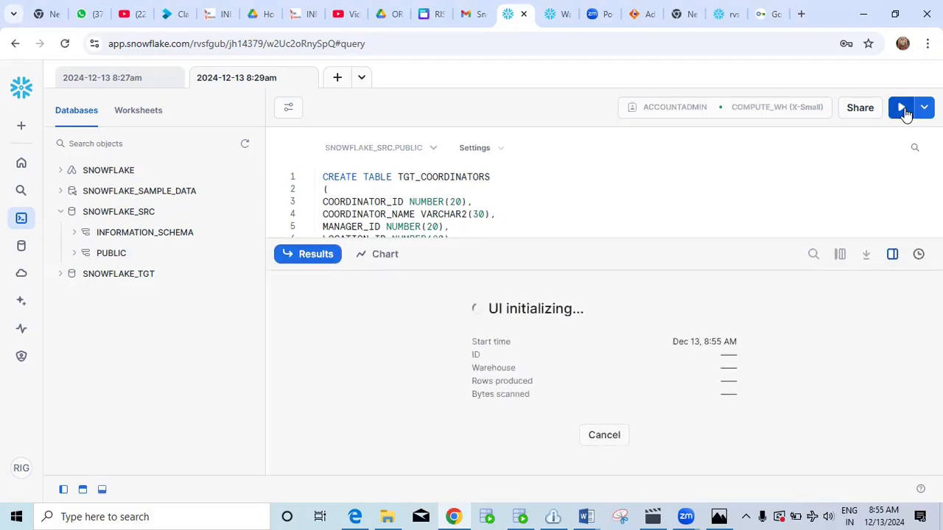
click(319, 260)
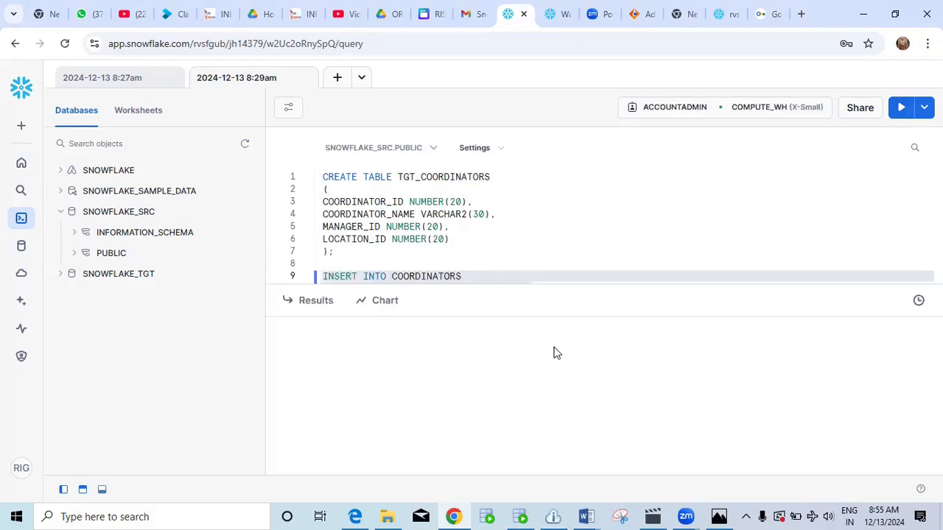
Rerun SELECT * FROM COORDINATORS to confirm coordinator IDs 100 through 102.
drag(477, 314, 314, 314)
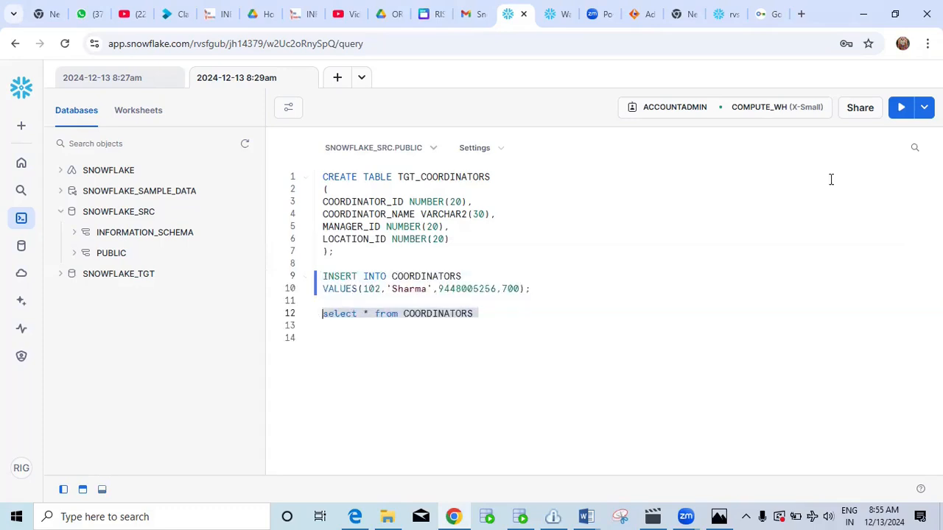
click(900, 108)
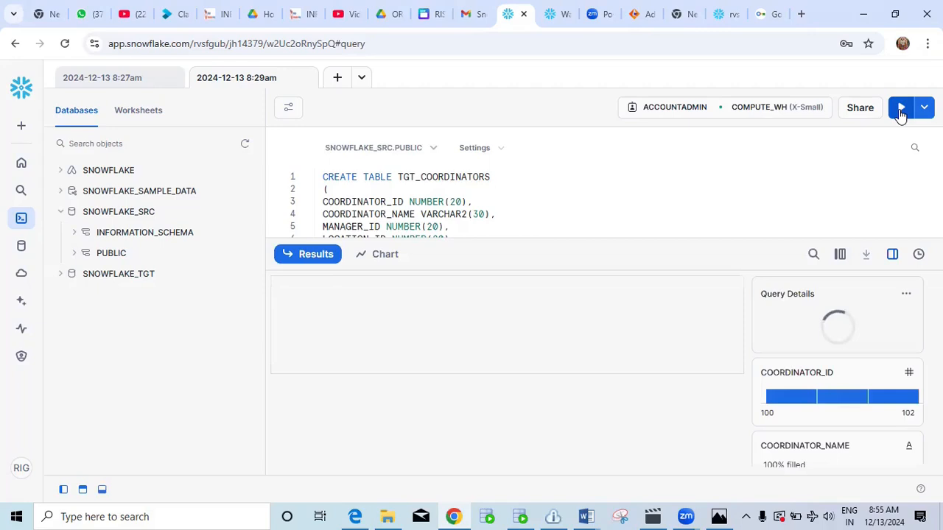
click(321, 263)
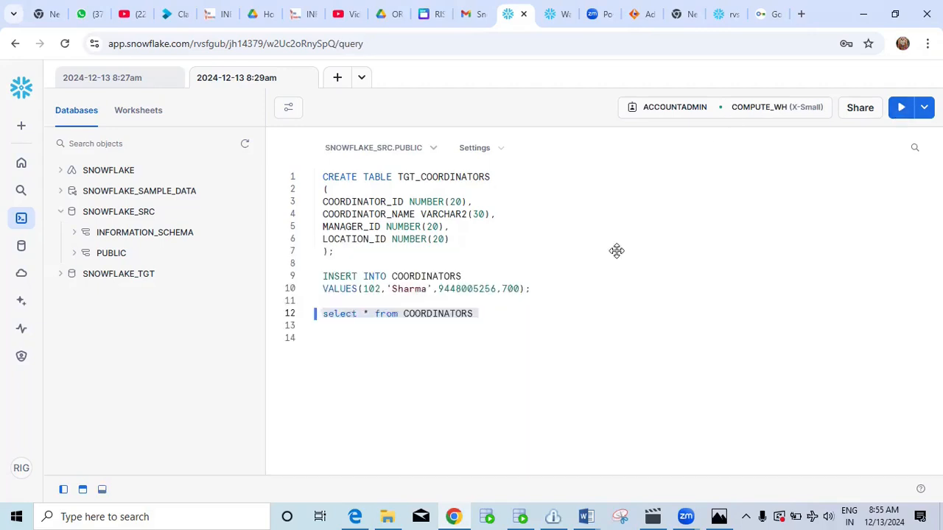
Set the worksheet context to the SNOWFLAKE_TGT database and PUBLIC schema.
click(415, 151)
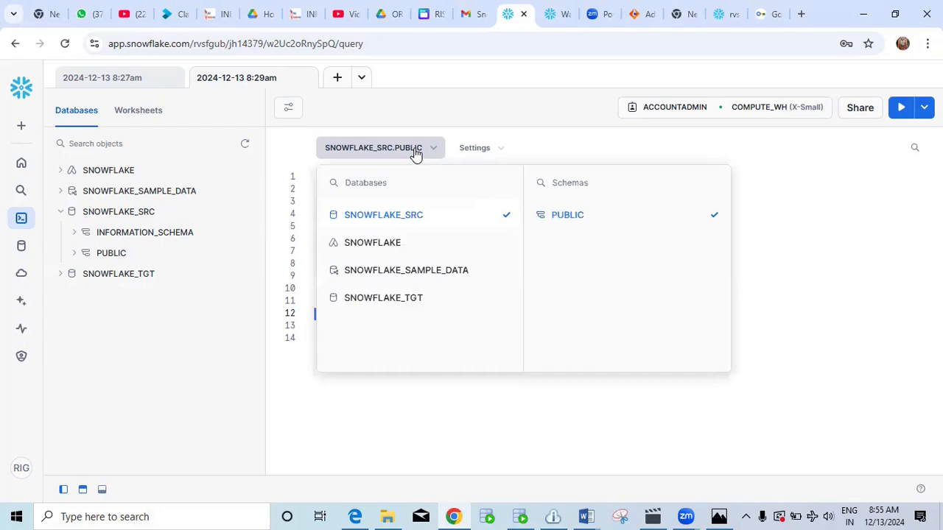
click(410, 302)
click(838, 276)
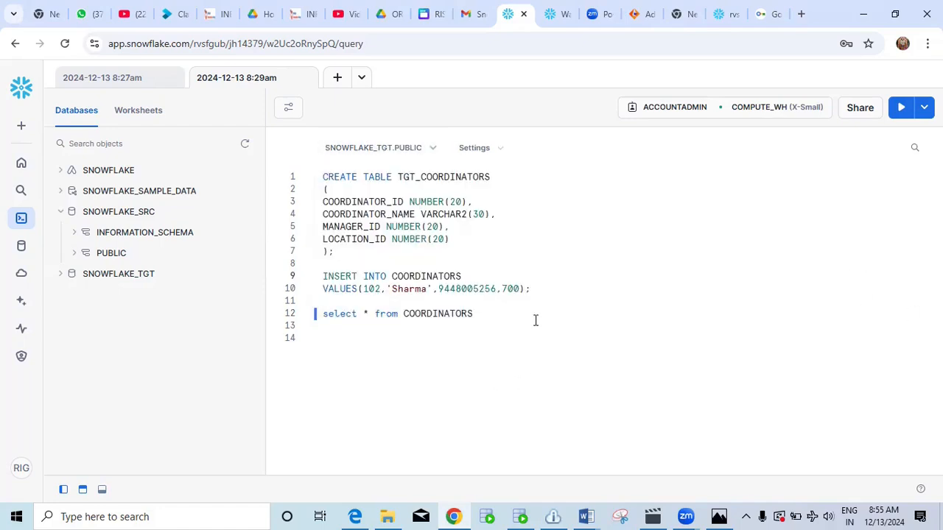
Change line 12 to query tgt_COORDINATORS and run it, showing the four columns with no rows.
click(406, 312)
text(tgt_)
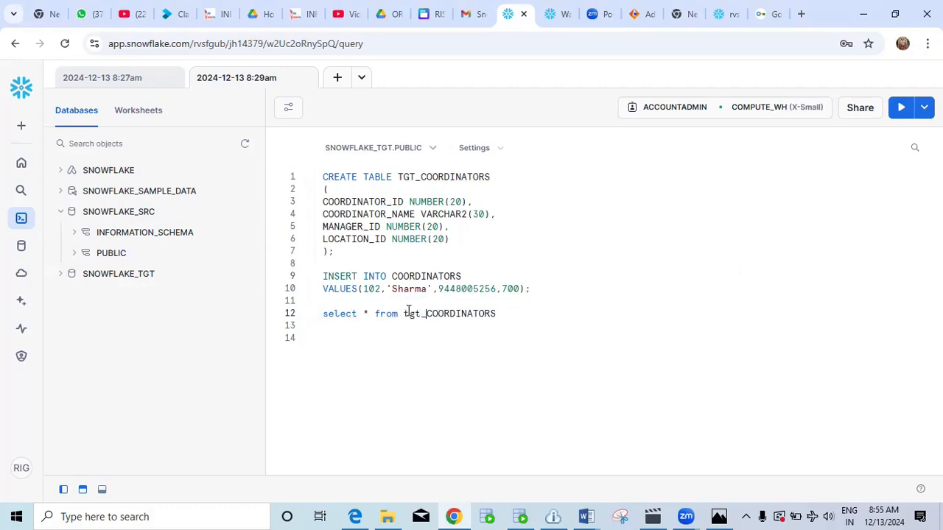
drag(511, 315, 322, 314)
click(905, 111)
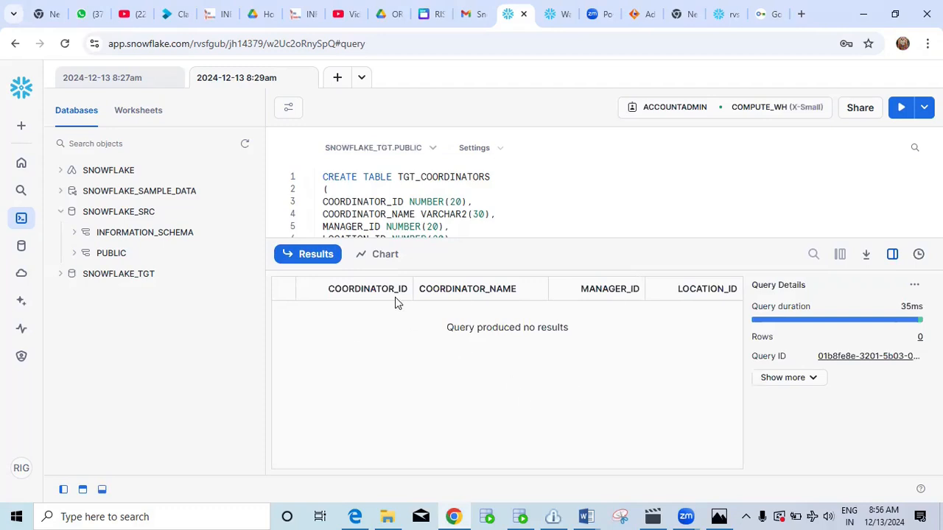
click(310, 254)
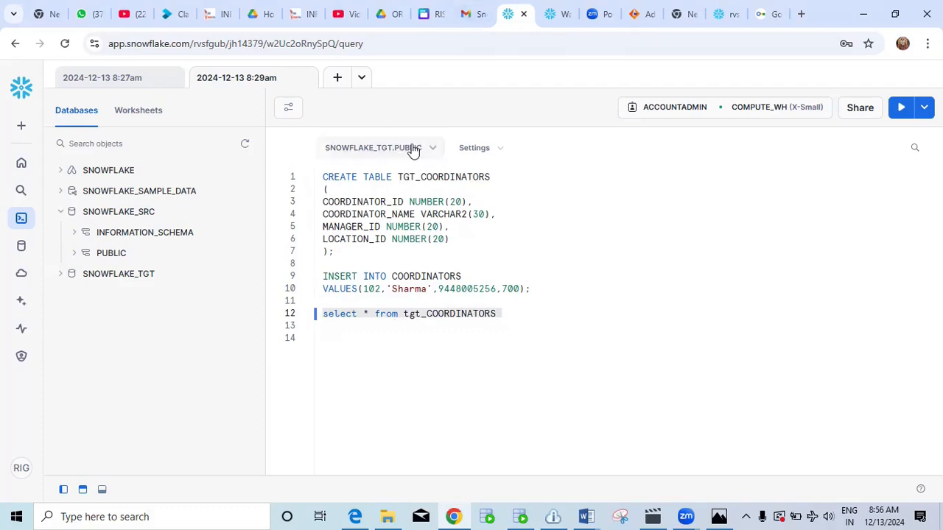
click(539, 288)
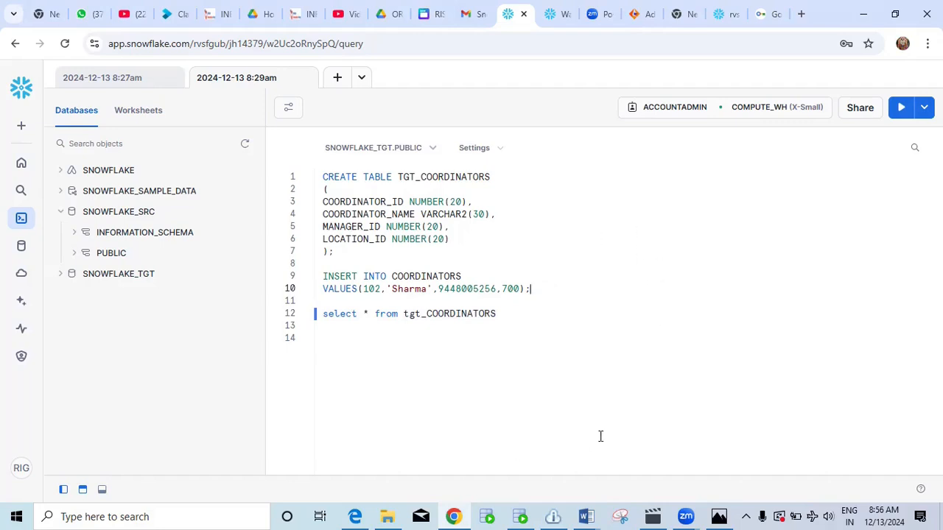
Back in Informatica, dismiss the timeout warning and switch from Administrator to Data Integration.
click(640, 14)
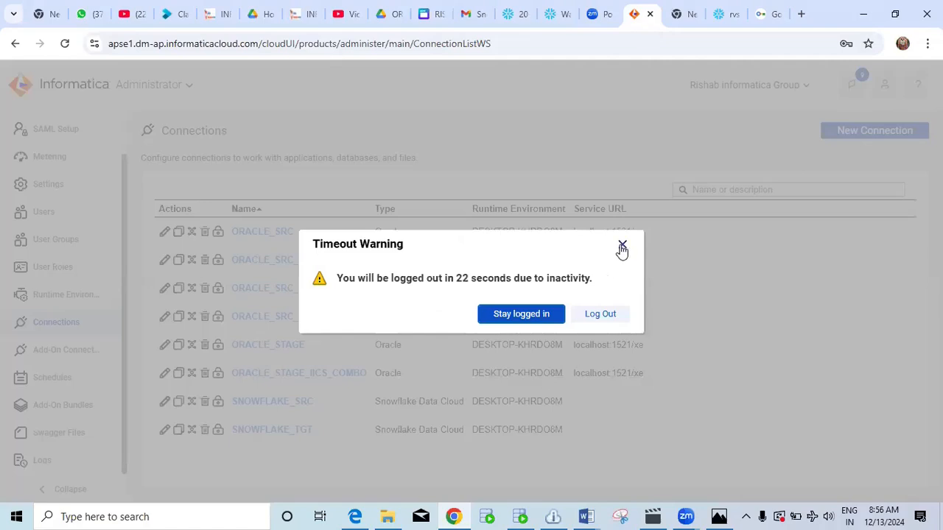
click(623, 248)
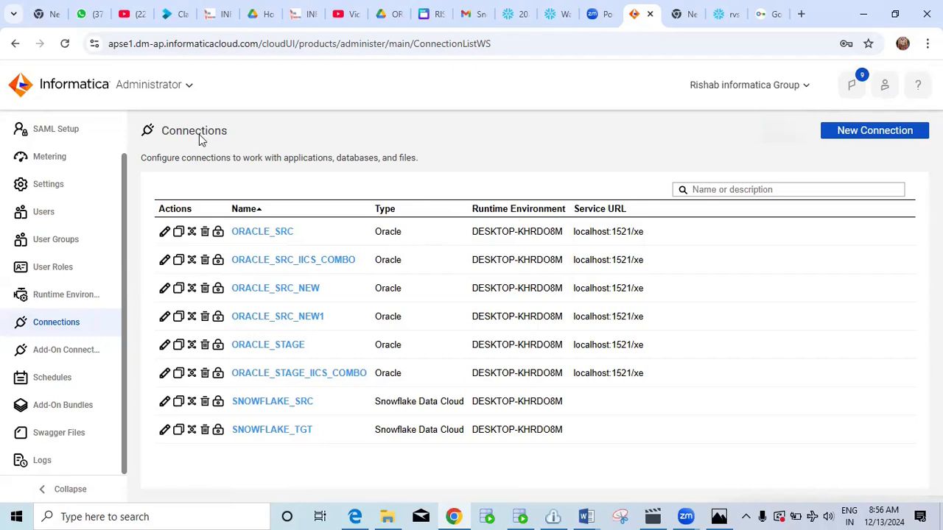
scroll(114, 153, up, 2)
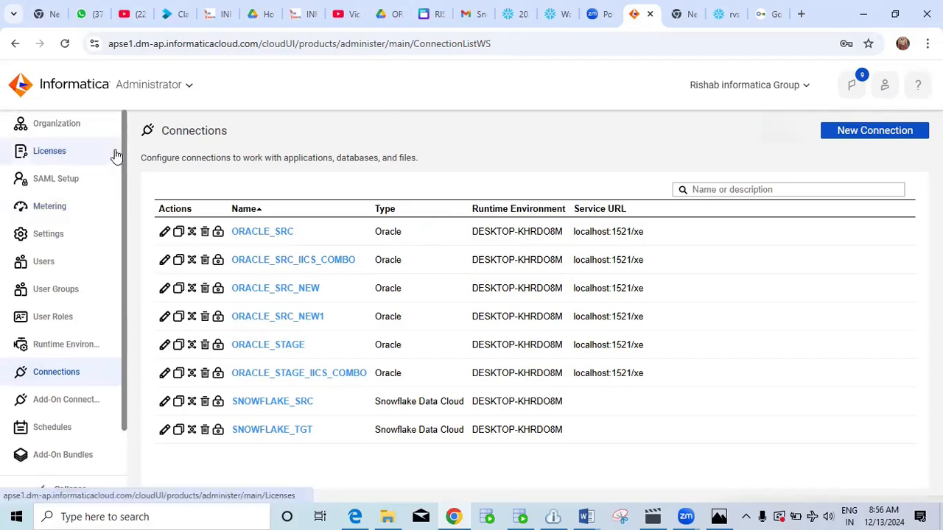
click(171, 86)
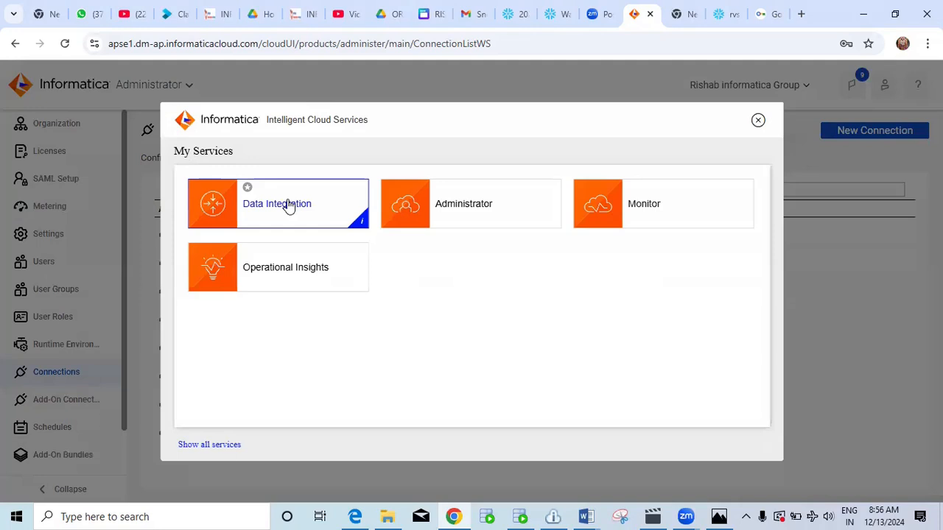
click(289, 207)
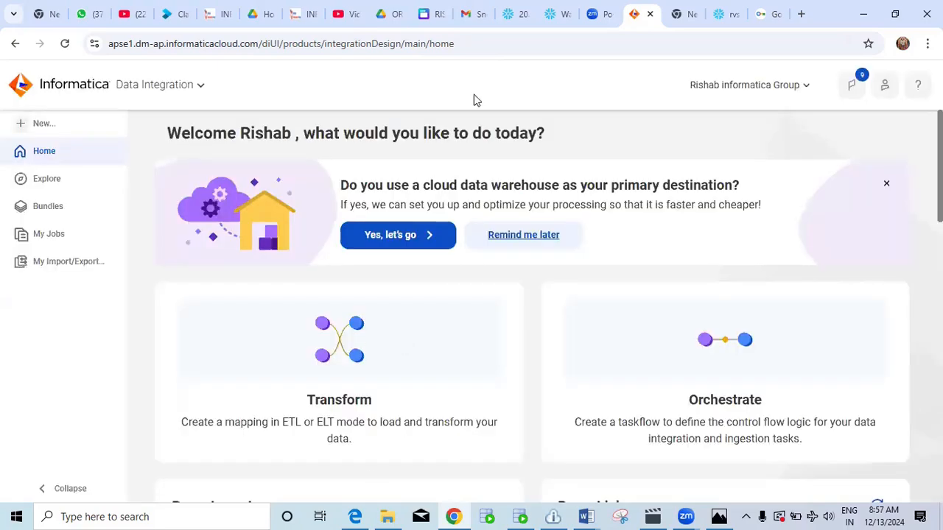
Create a new blank mapping, Mapping3, with a default Source linked to a Target.
click(42, 123)
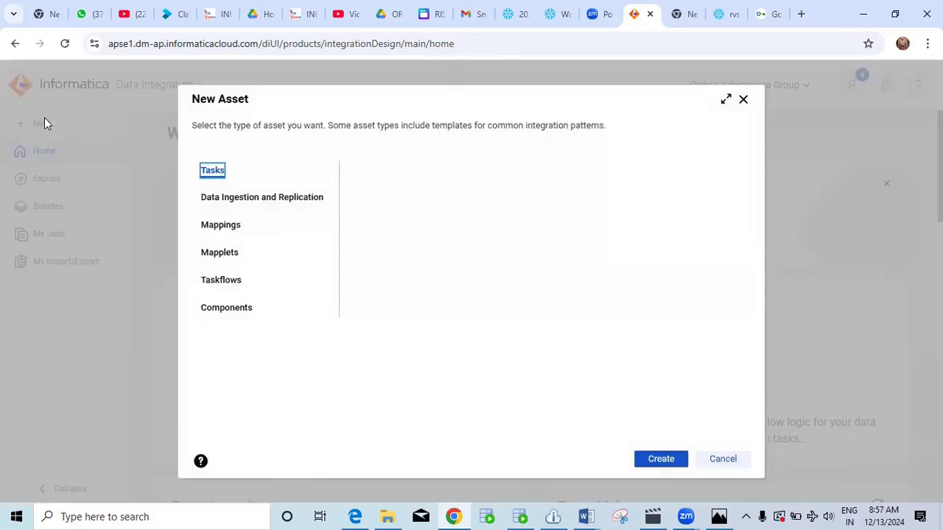
click(221, 225)
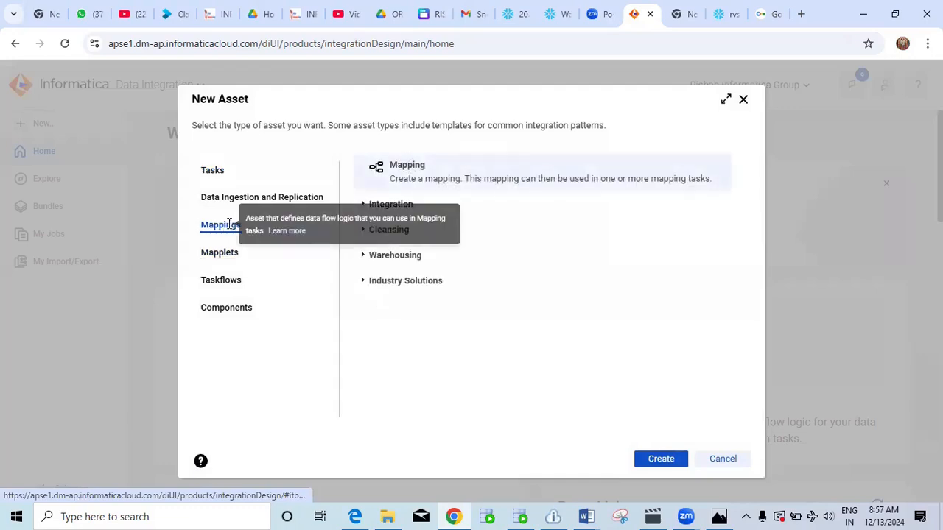
click(662, 459)
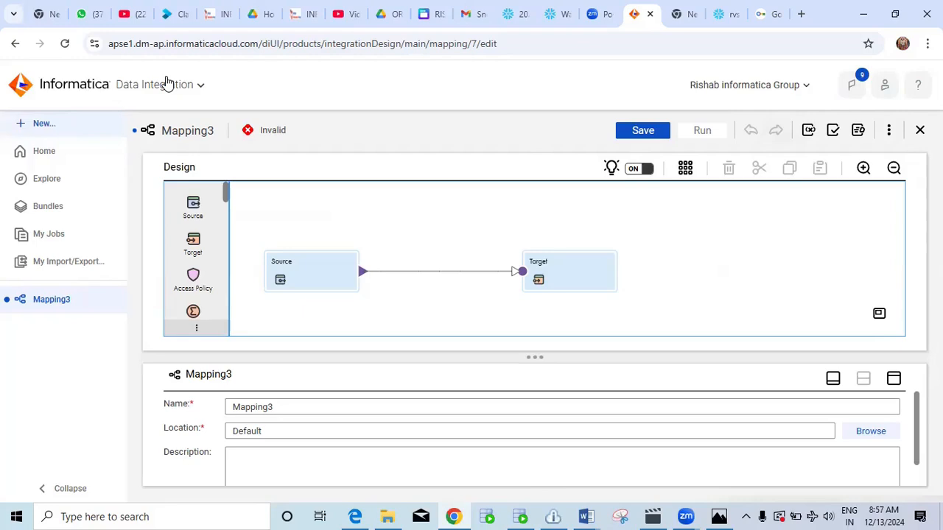
click(168, 84)
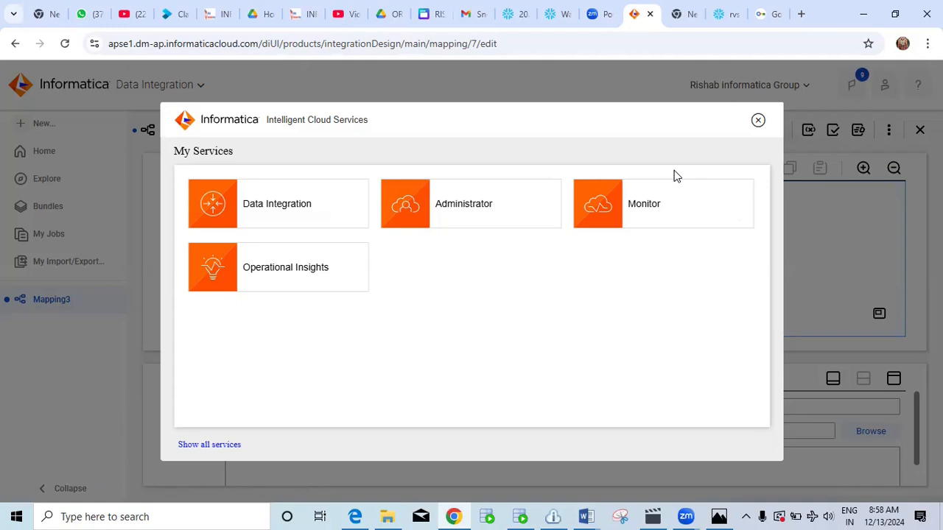
Create another new blank mapping, Mapping4.
click(333, 193)
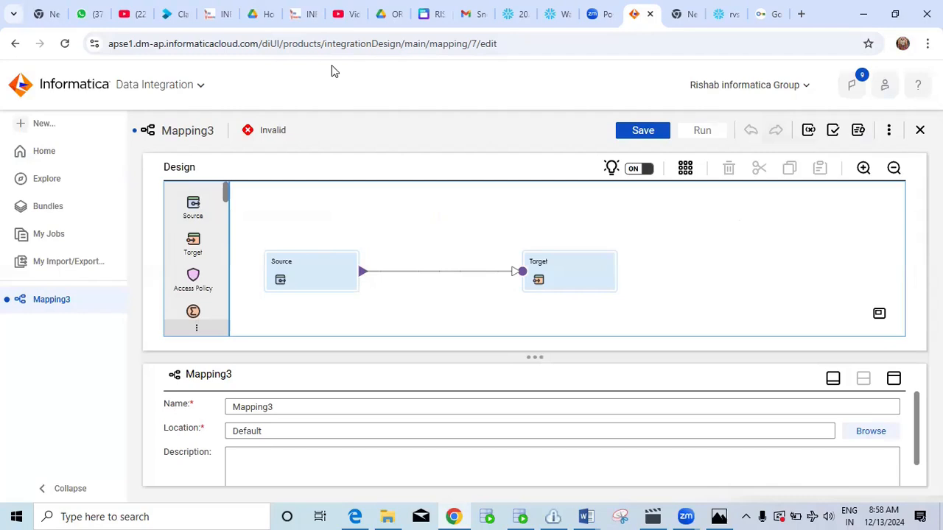
click(42, 123)
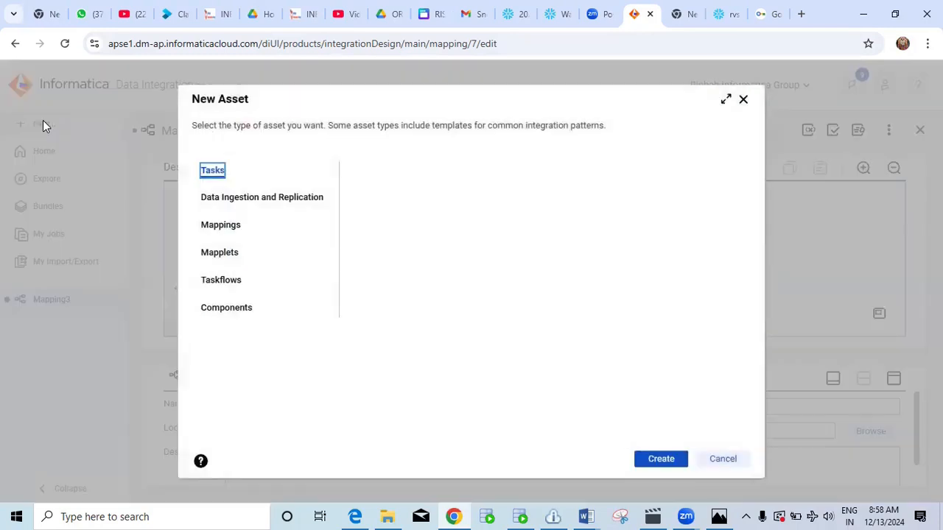
click(231, 228)
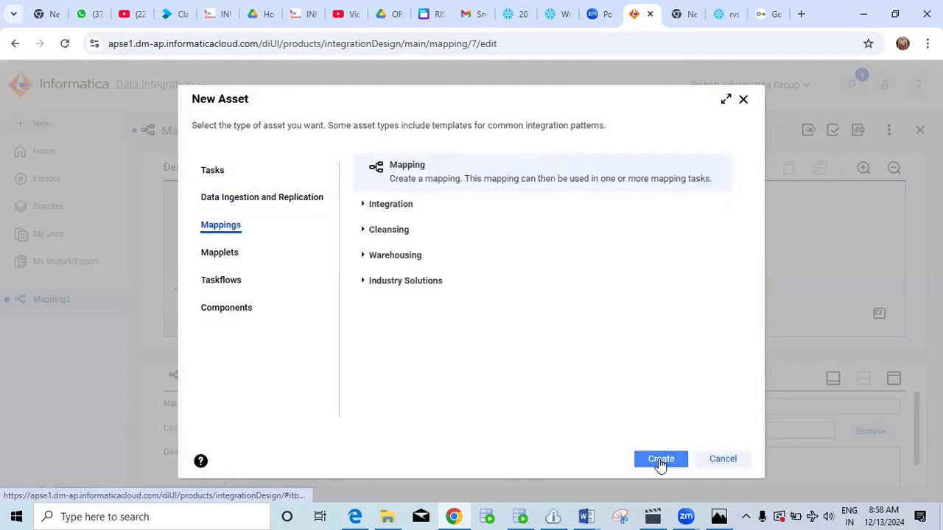
click(661, 460)
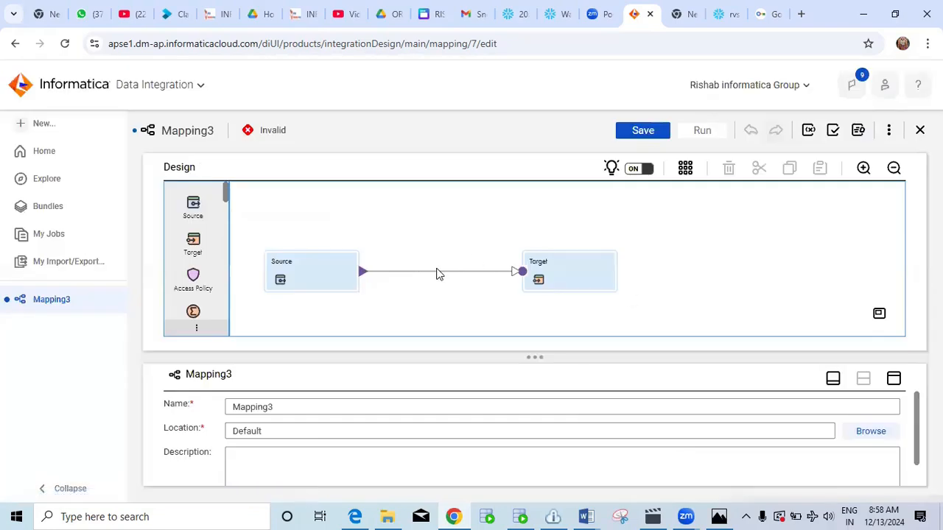
Move the Source and Target nodes higher and enlarge the Properties panel below the canvas.
drag(321, 272, 322, 228)
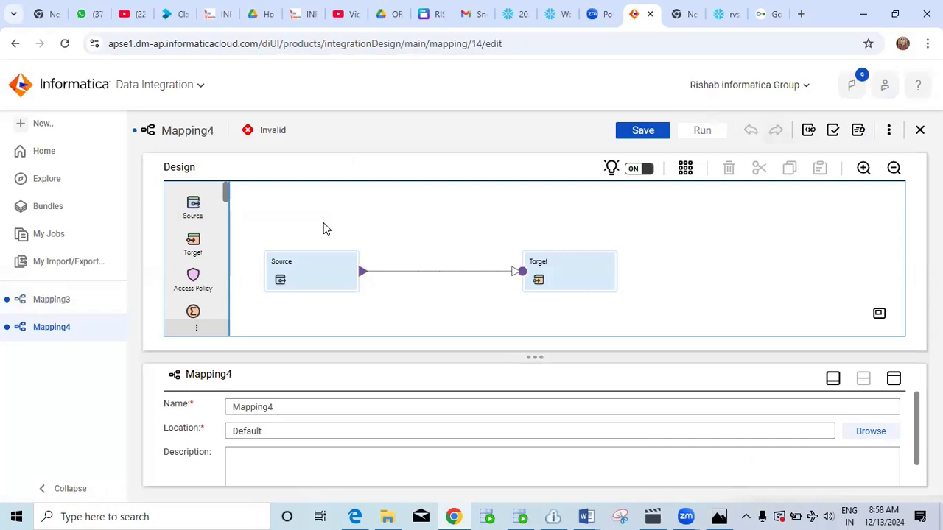
drag(564, 257, 570, 219)
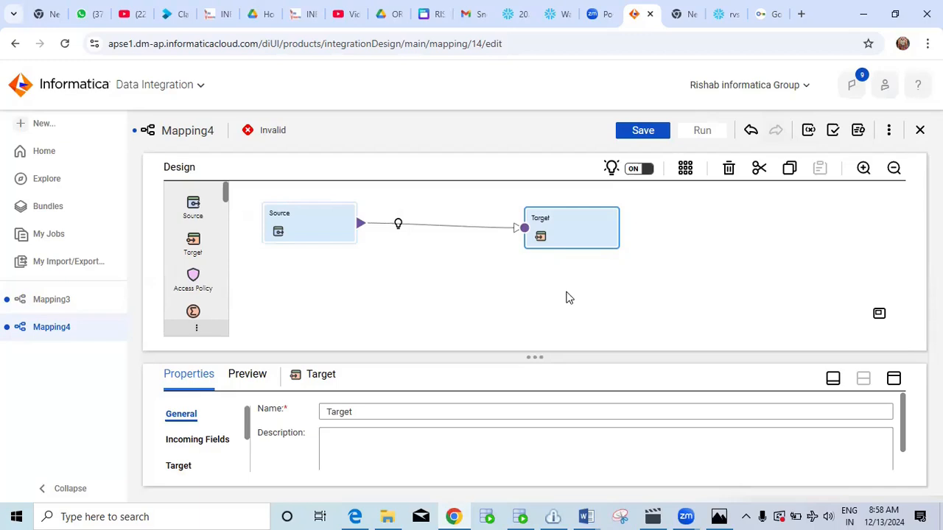
drag(545, 358, 545, 277)
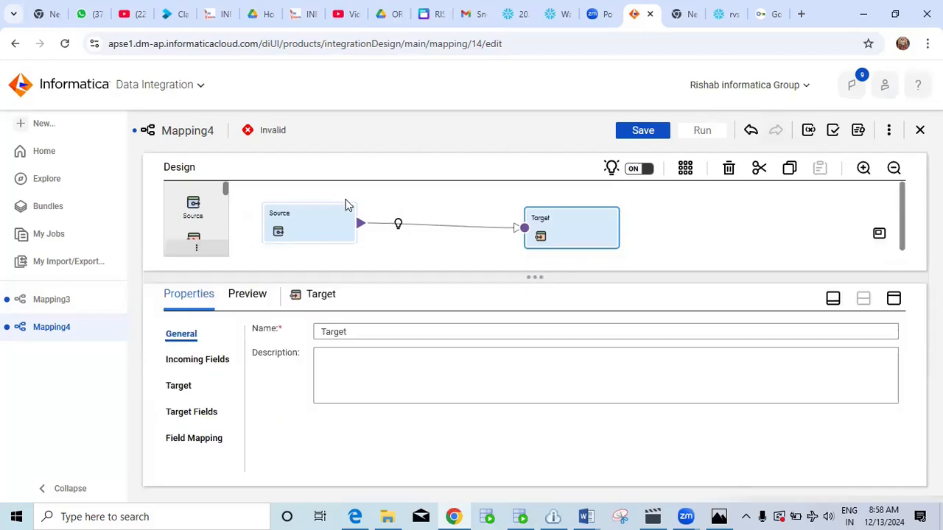
Set Mapping4's Source connection to SNOWFLAKE_SRC and open the source object picker.
click(322, 228)
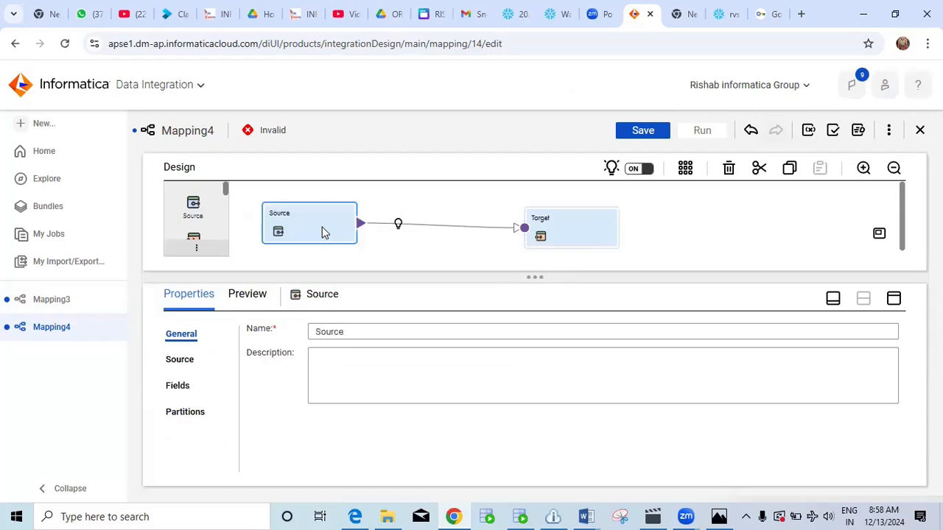
click(181, 360)
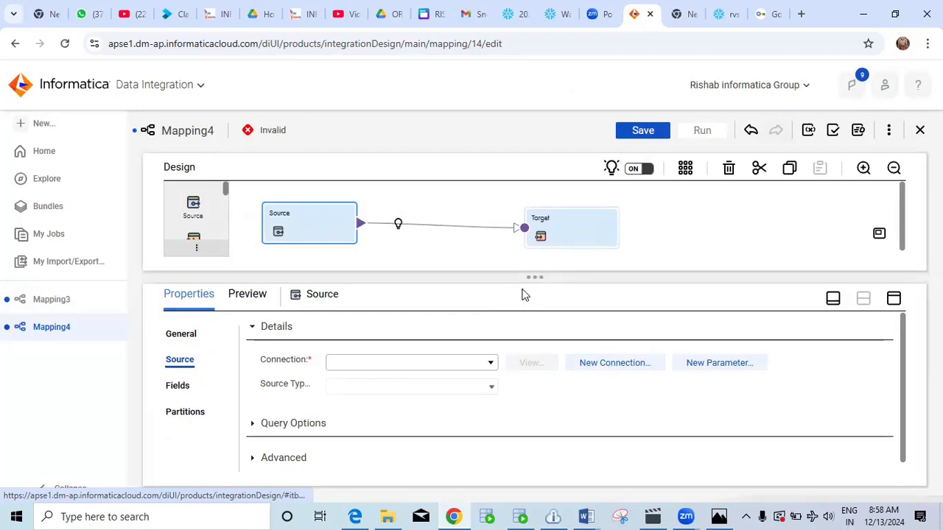
drag(539, 276, 537, 263)
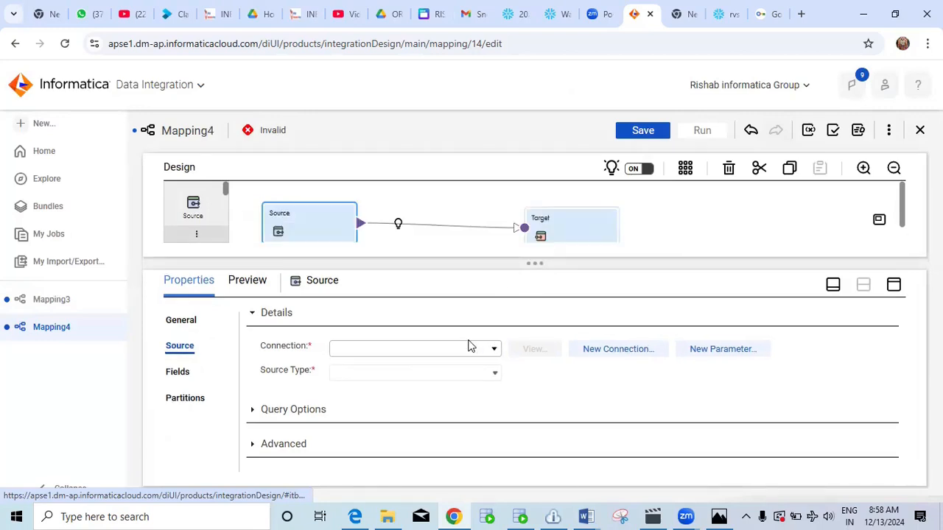
click(454, 352)
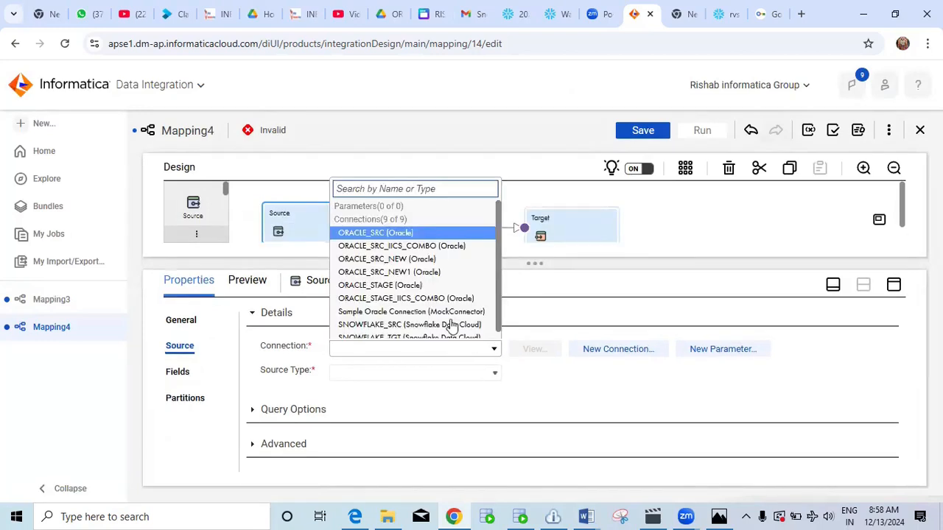
scroll(454, 274, down, 1)
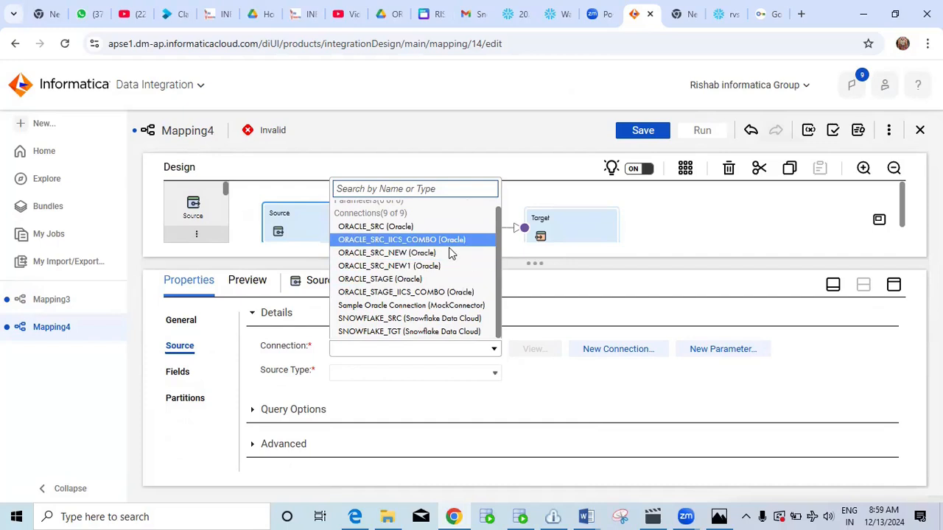
click(420, 320)
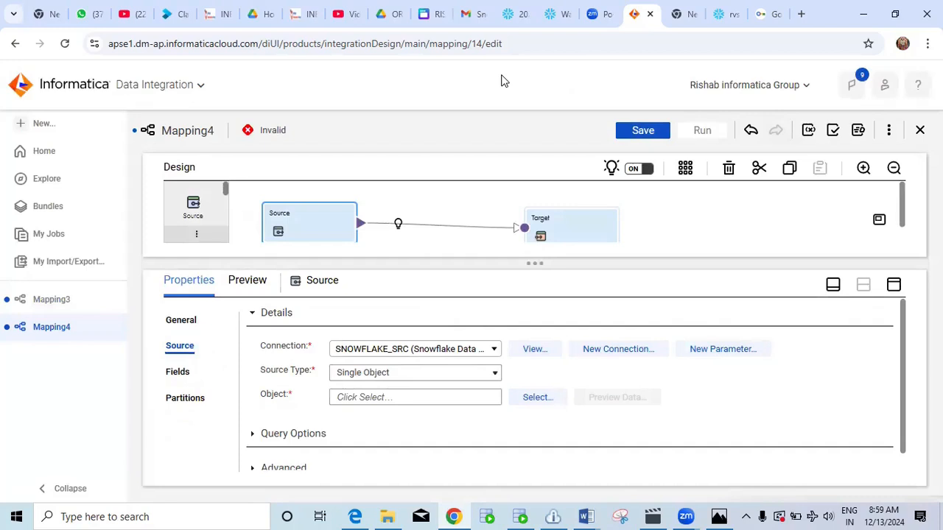
click(530, 397)
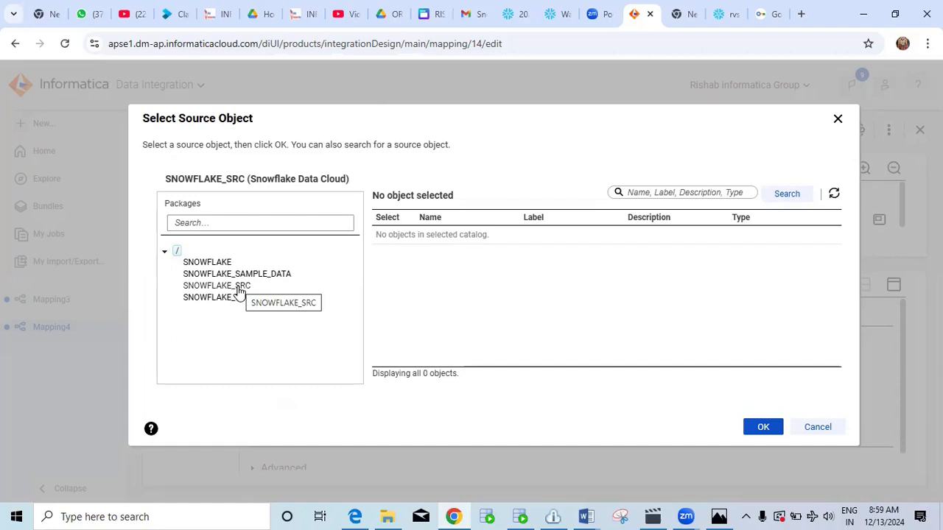
Choose SNOWFLAKE_SRC > PUBLIC > COORDINATORS as the Source object.
click(239, 287)
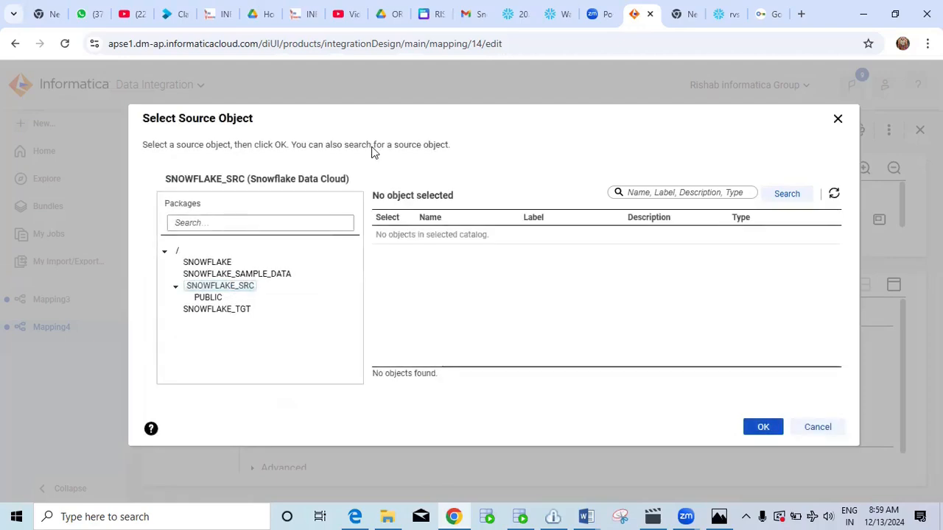
click(209, 297)
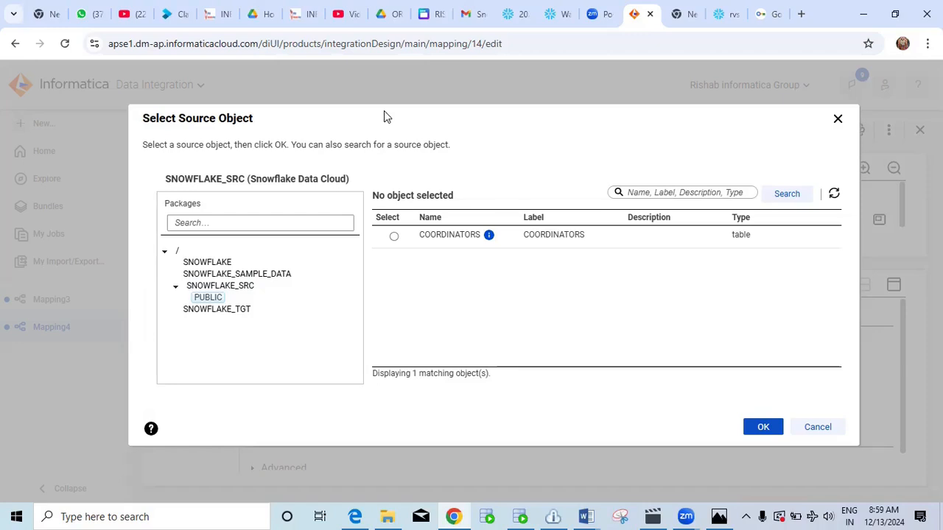
click(394, 237)
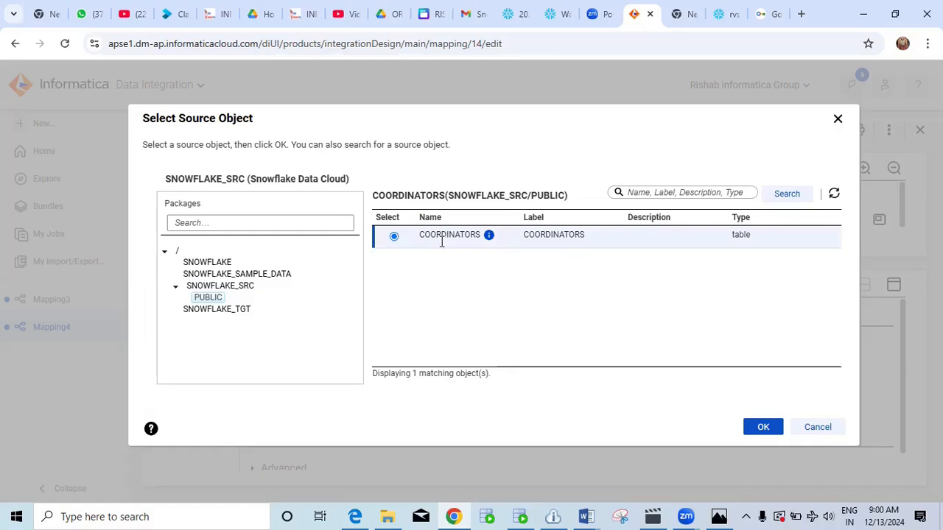
click(763, 429)
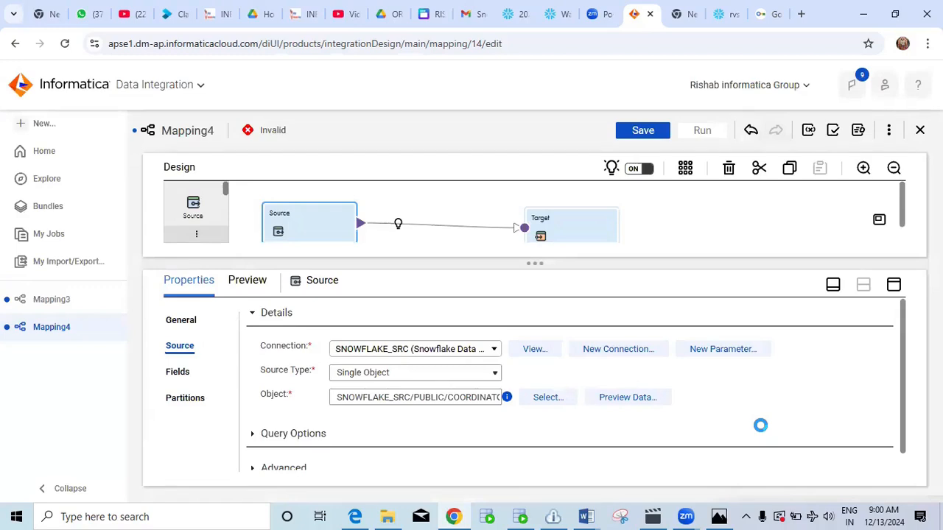
click(588, 220)
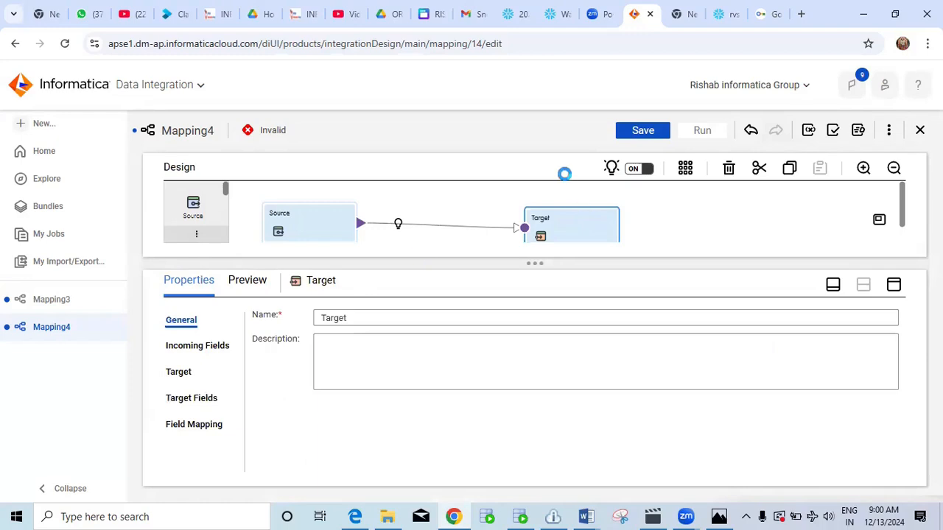
Set the Target connection to SNOWFLAKE_TGT and open the target object picker.
click(179, 374)
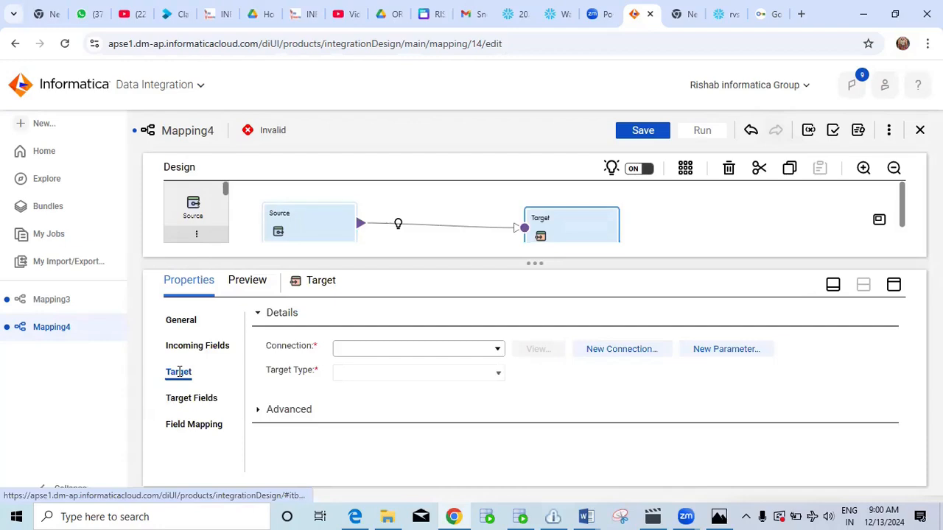
click(451, 352)
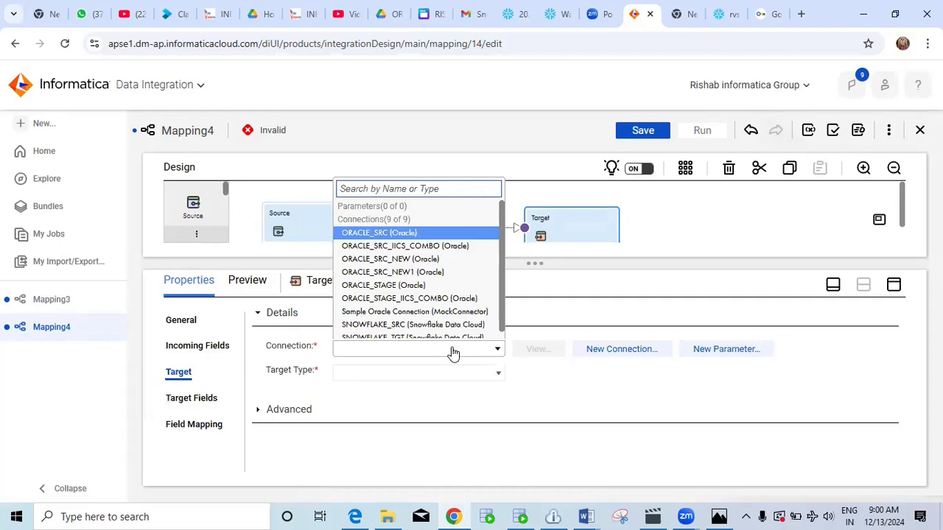
scroll(454, 271, down, 1)
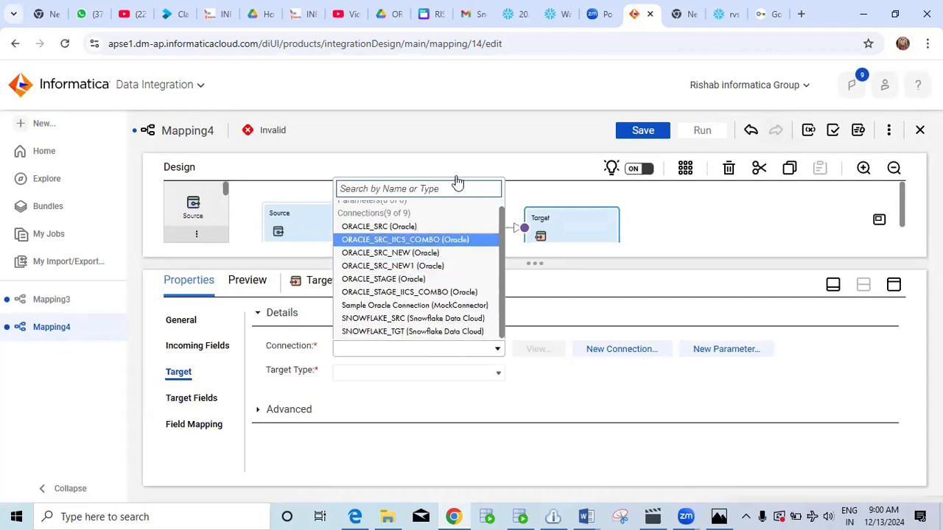
click(421, 331)
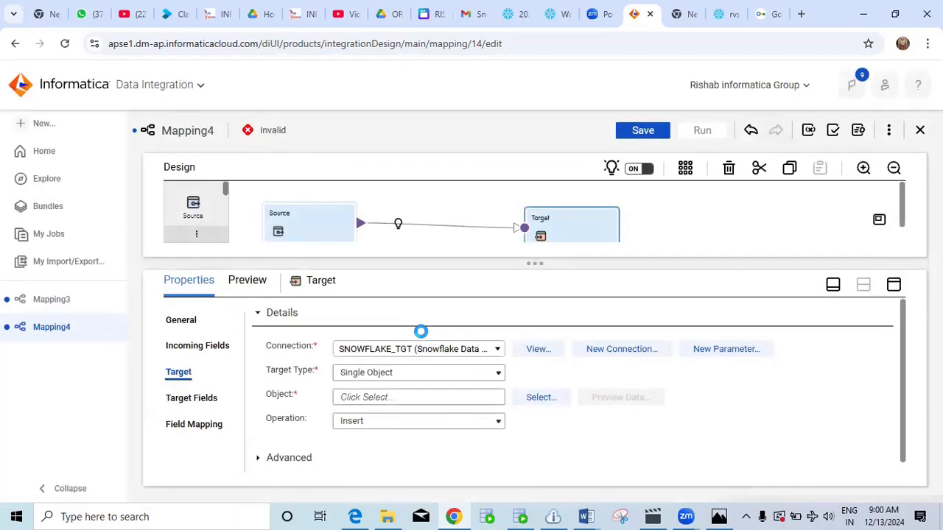
click(535, 398)
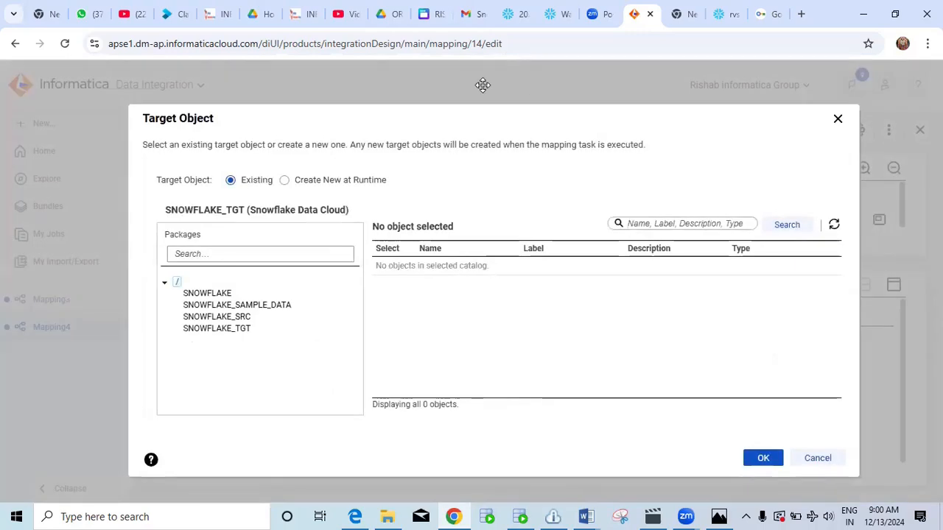
Choose SNOWFLAKE_TGT > PUBLIC > TGT_COORDINATORS as the Target object.
click(230, 328)
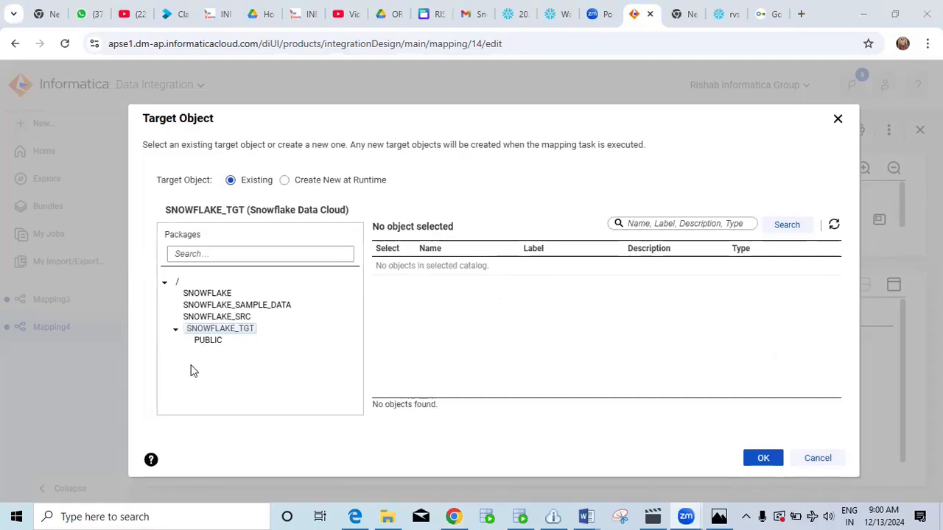
click(210, 341)
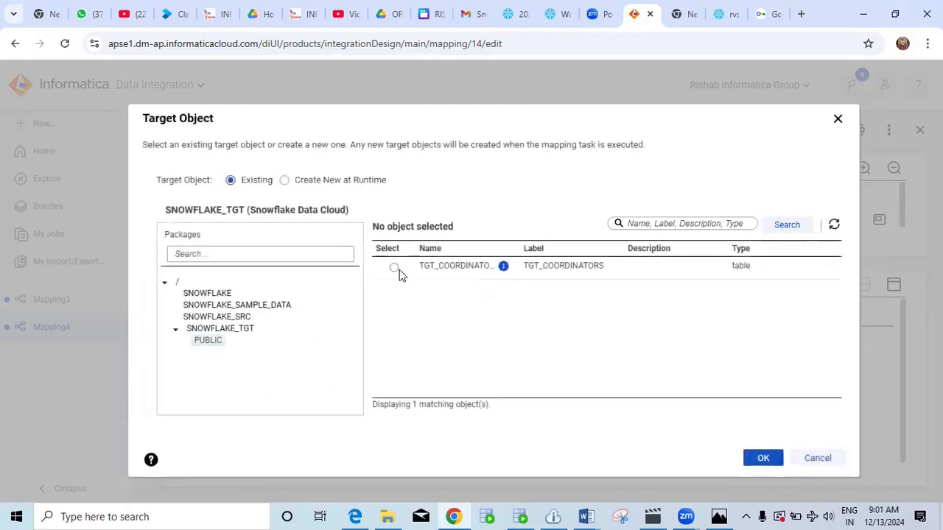
click(394, 269)
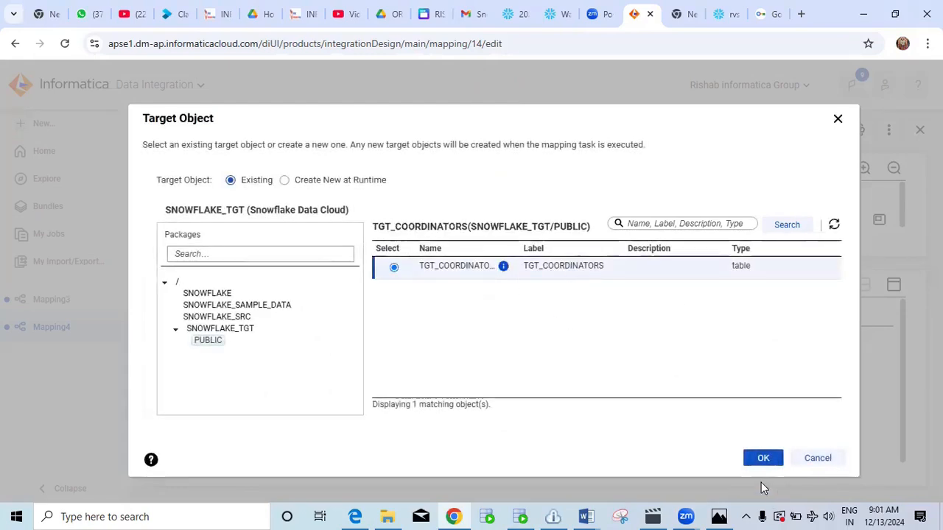
click(759, 458)
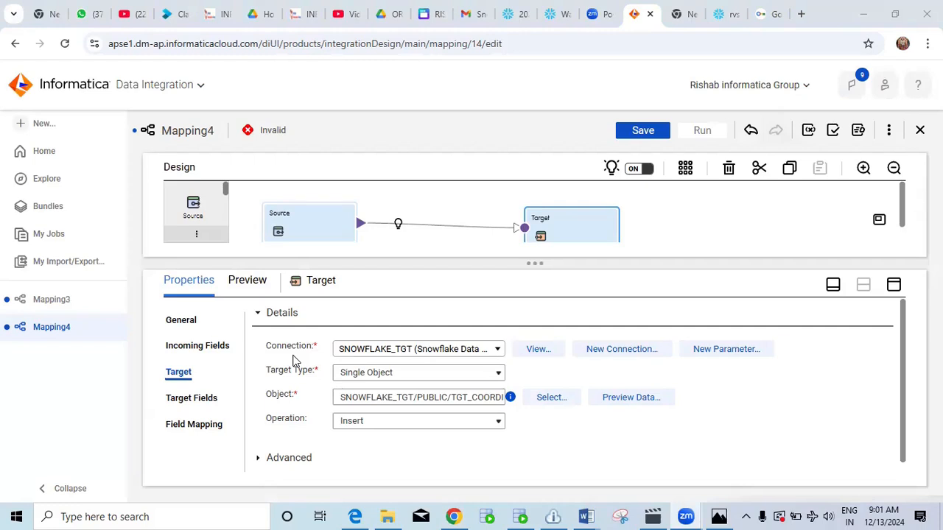
Switch the Target's field map option from Manual to Automatic, mapping all four fields by name.
click(195, 425)
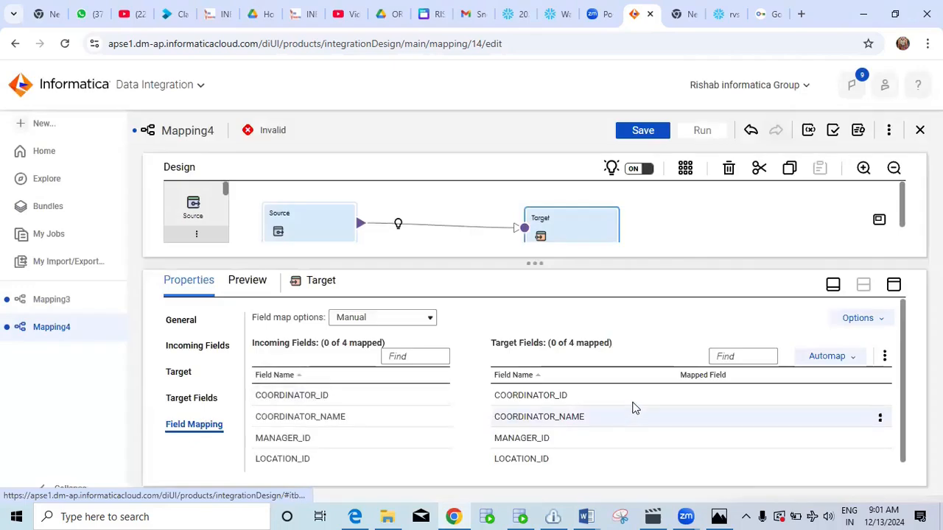
scroll(636, 408, down, 1)
drag(534, 263, 533, 241)
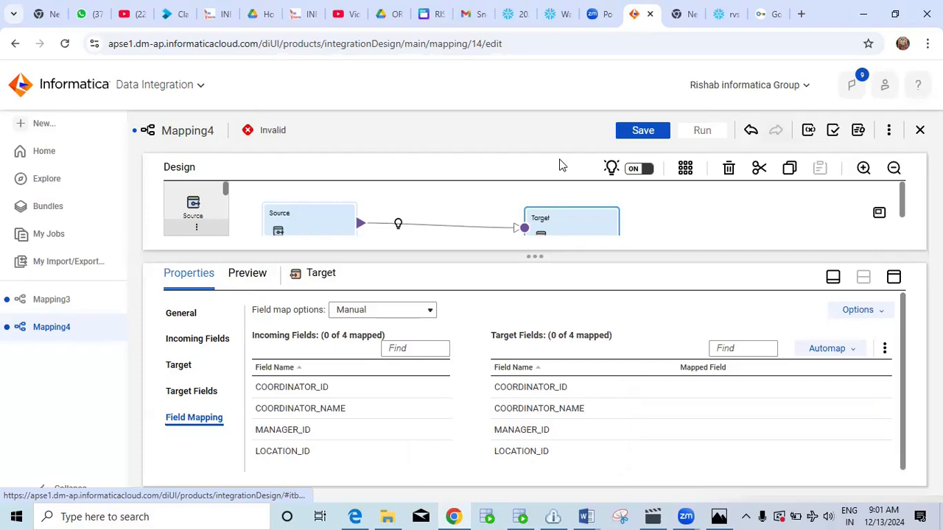
click(390, 310)
click(390, 336)
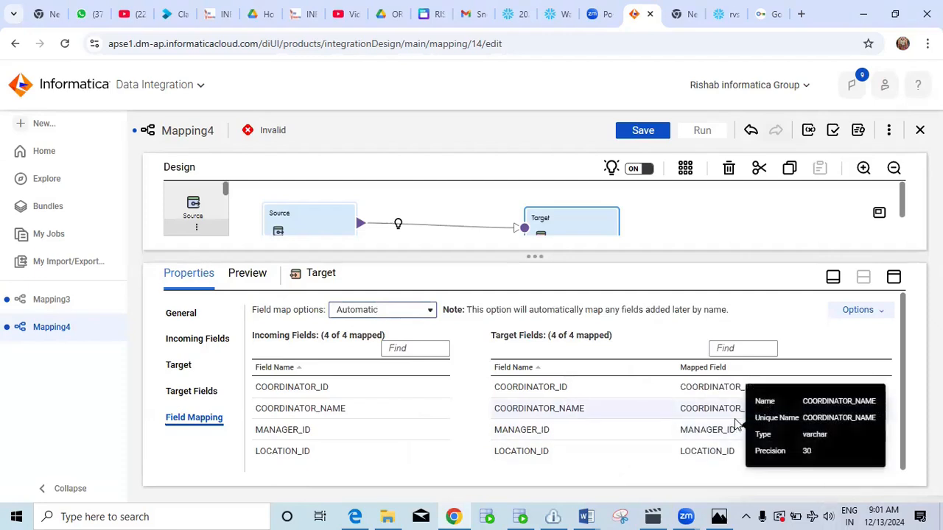
mouse_move(655, 415)
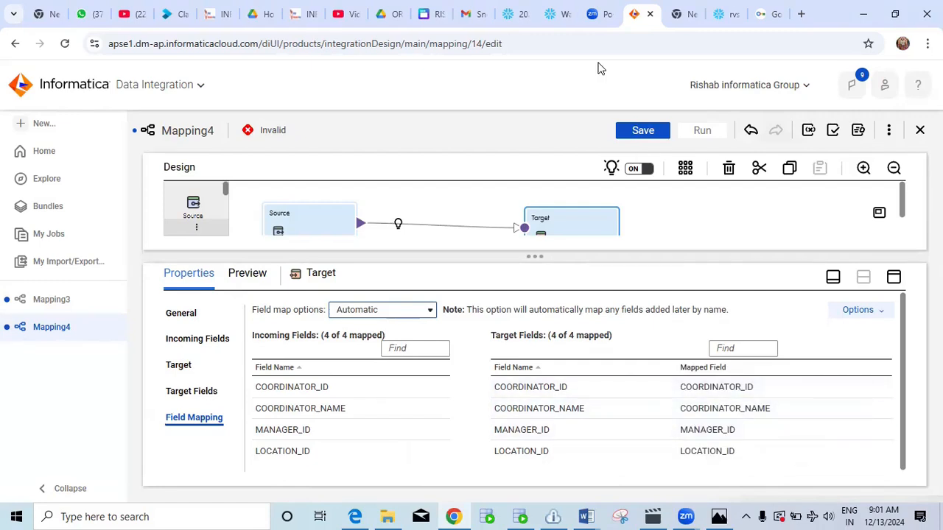
Save Mapping4 and run it on the DESKTOP-KHRDO8M runtime environment.
click(642, 131)
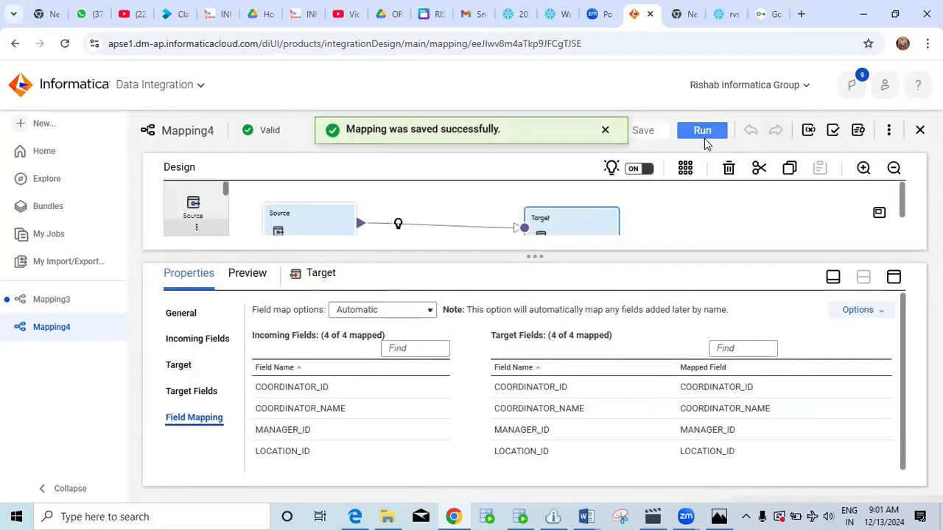
click(701, 131)
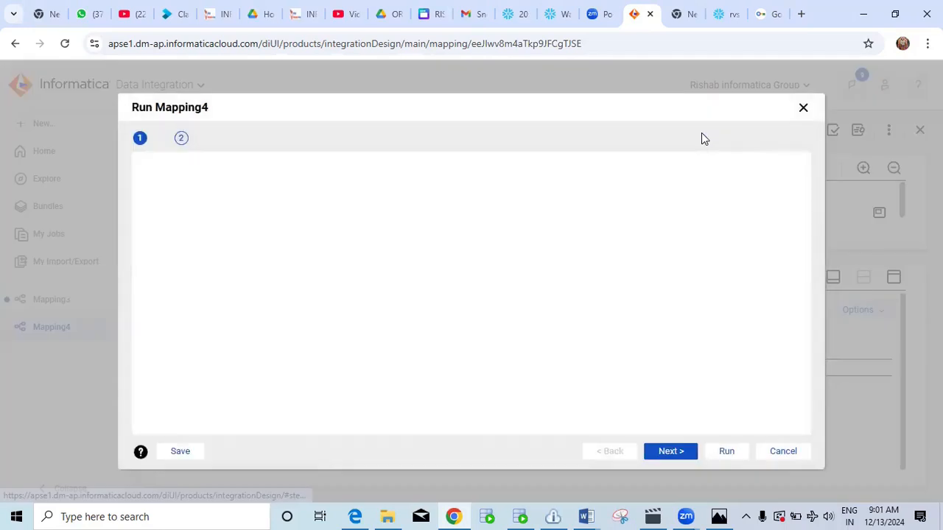
click(377, 178)
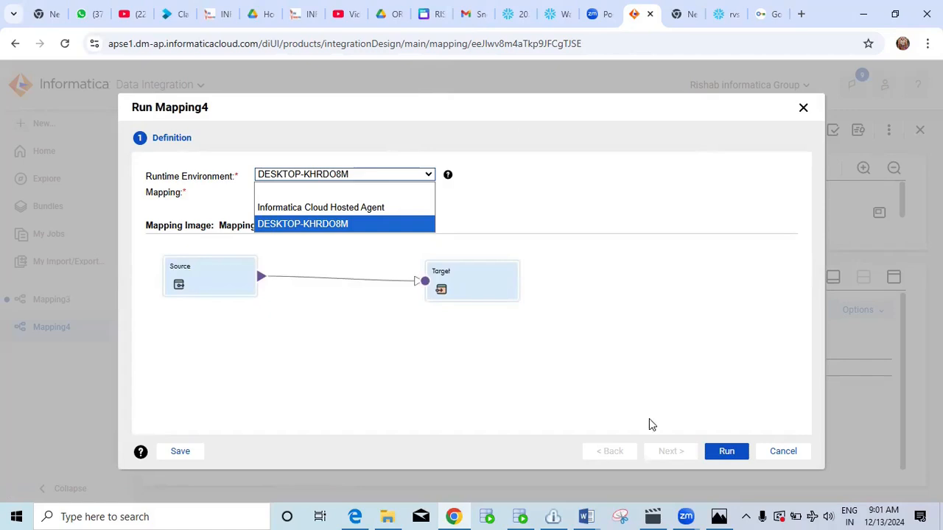
click(725, 452)
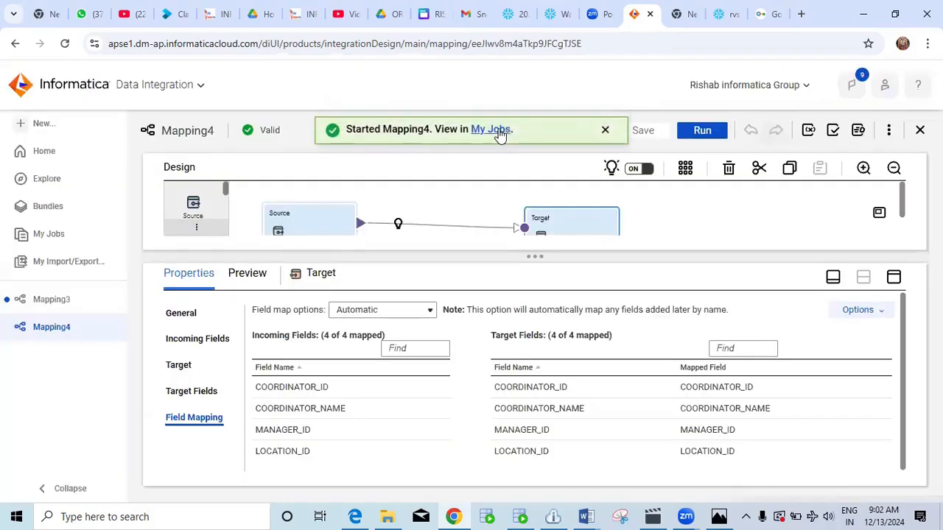
Track Mapping4-1 on My Jobs, refreshing until it moves from Starting to Running, then view the agent details.
click(491, 129)
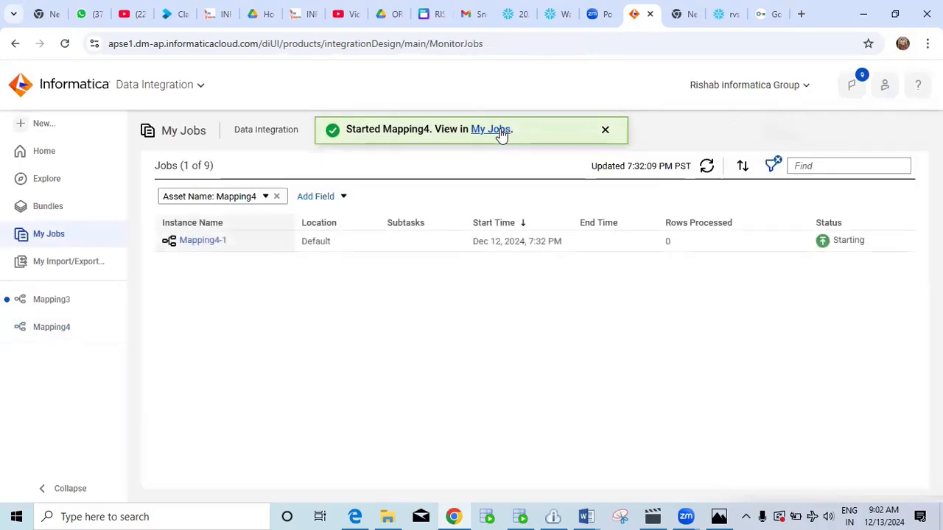
click(707, 168)
click(707, 168)
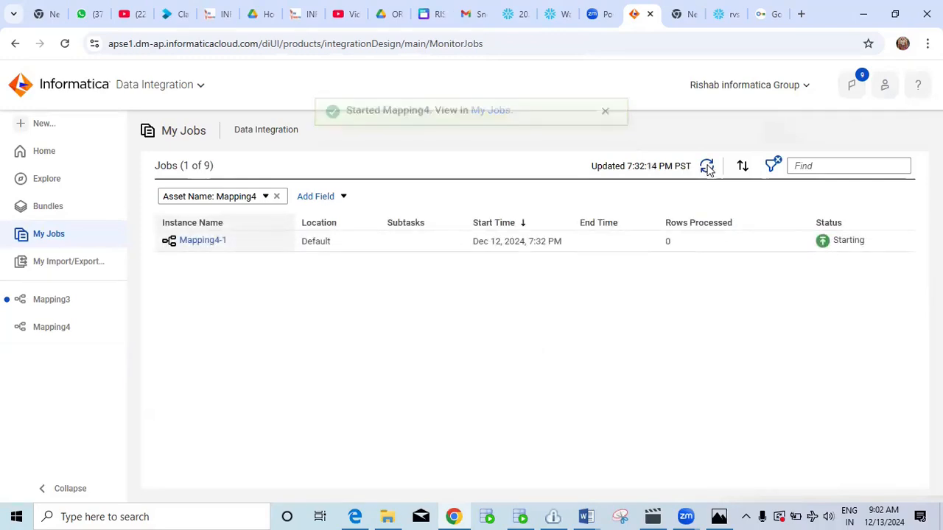
click(706, 168)
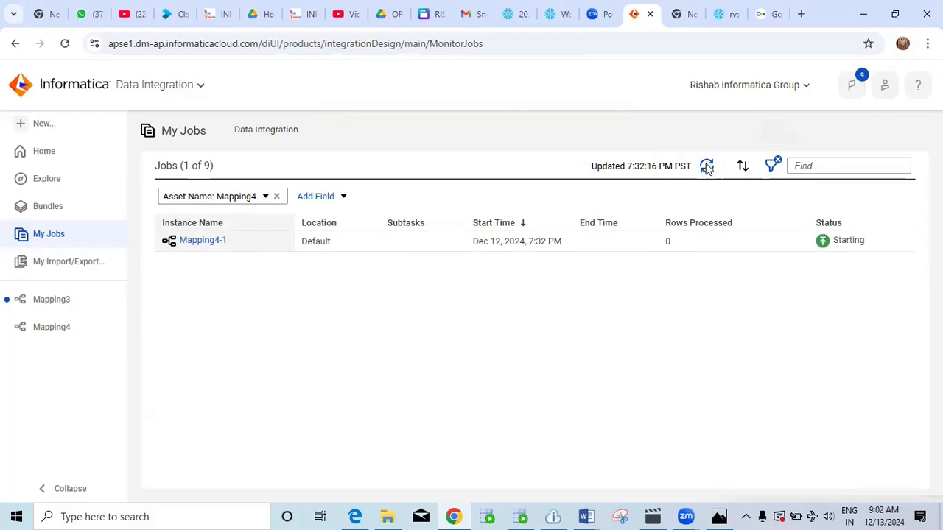
click(706, 168)
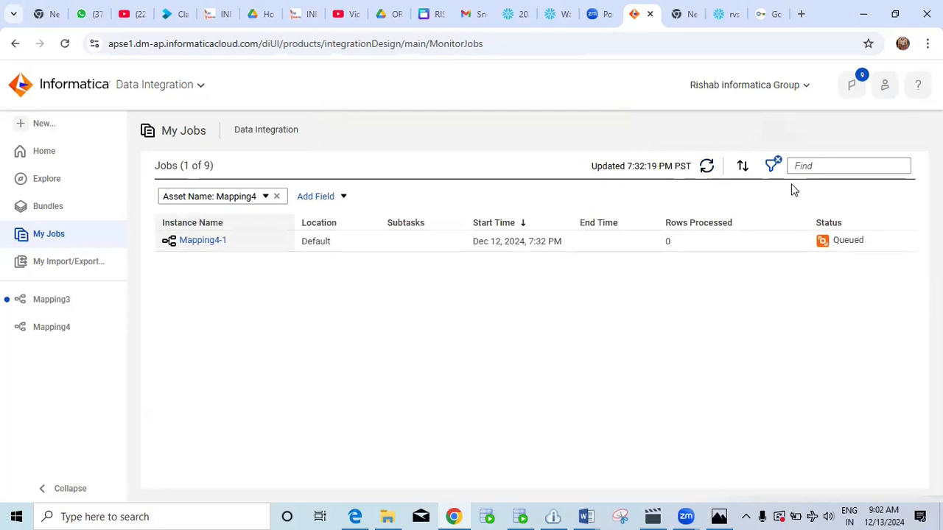
click(707, 167)
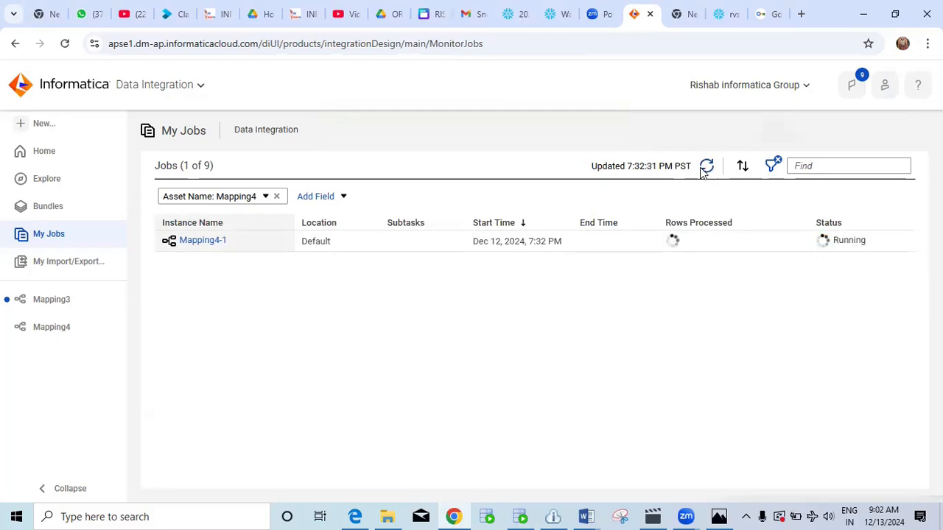
click(706, 167)
click(706, 167)
click(709, 168)
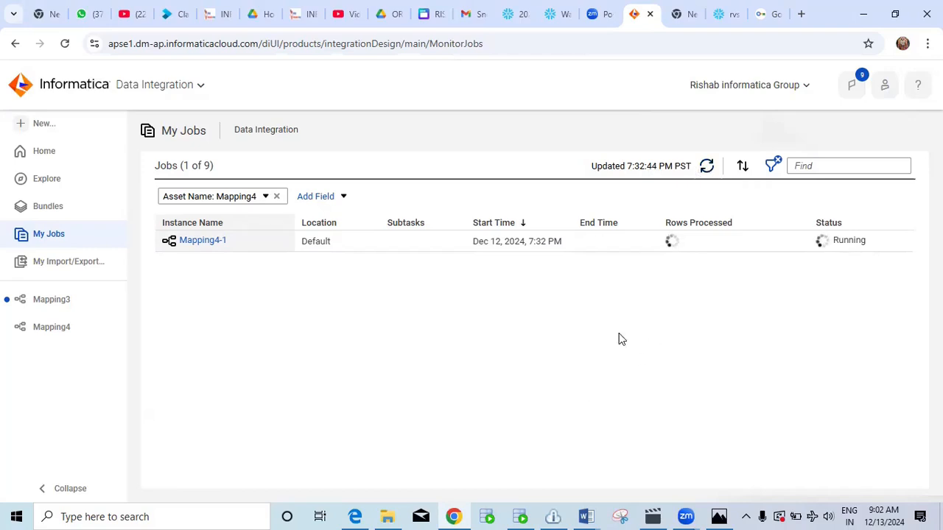
click(654, 515)
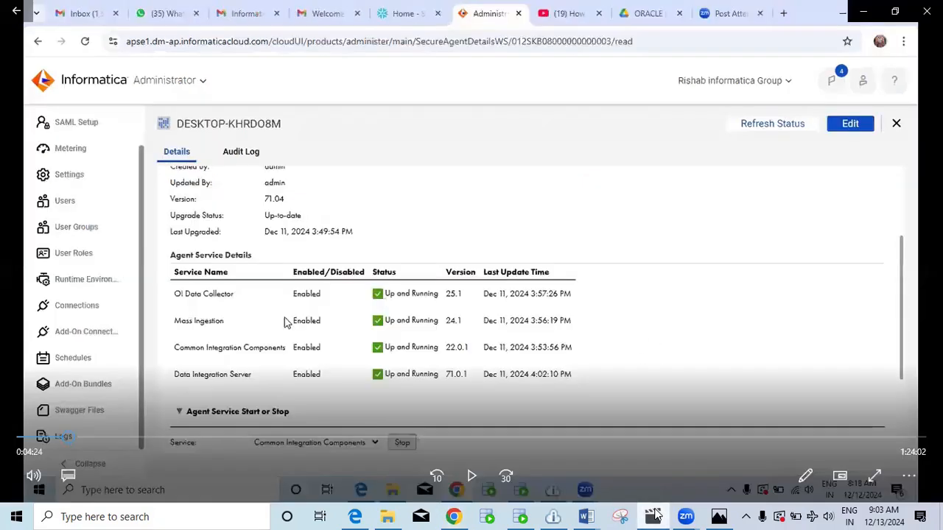
View PROJECT ARCHITECTURE.JPG, then advance to the Secure-Agent-Architecture (2).JPG diagram.
click(654, 516)
click(719, 516)
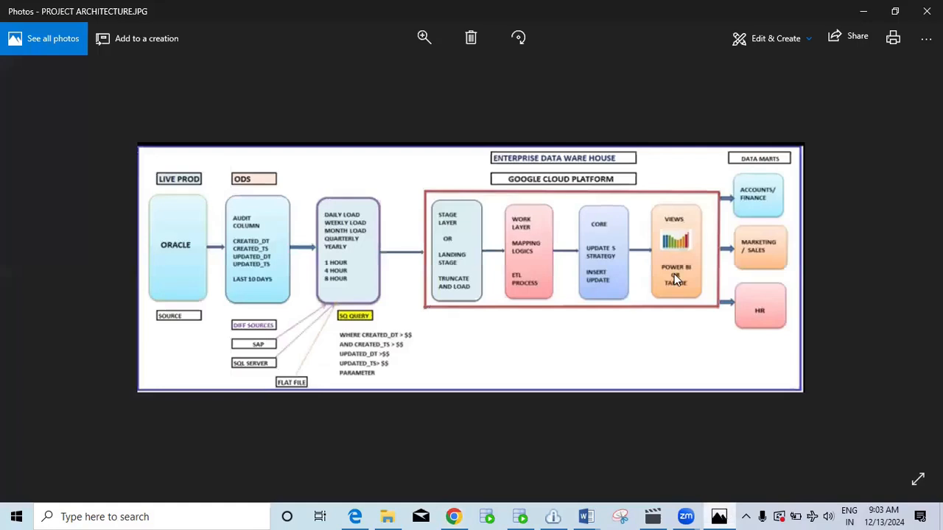
key(Right)
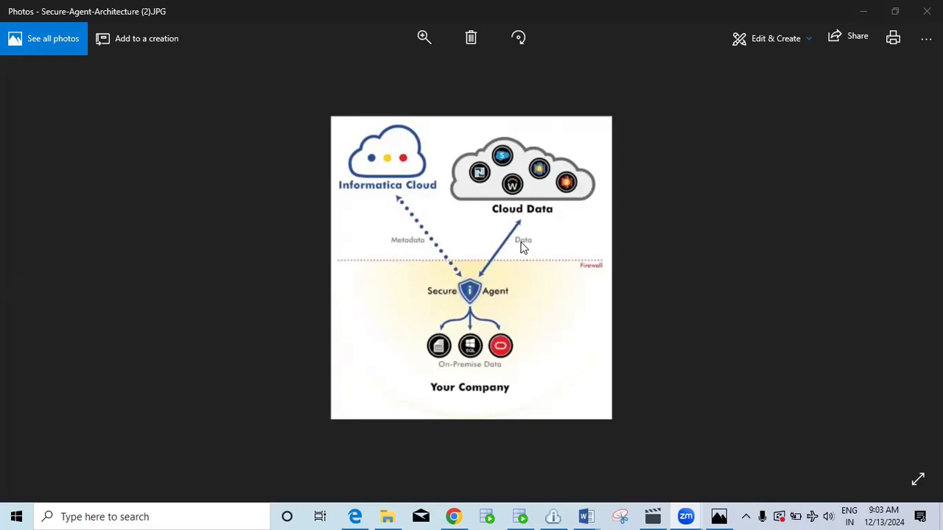
Refresh My Jobs until Mapping4-1 shows Success with 3 rows, then move to the Snowflake tab.
click(454, 516)
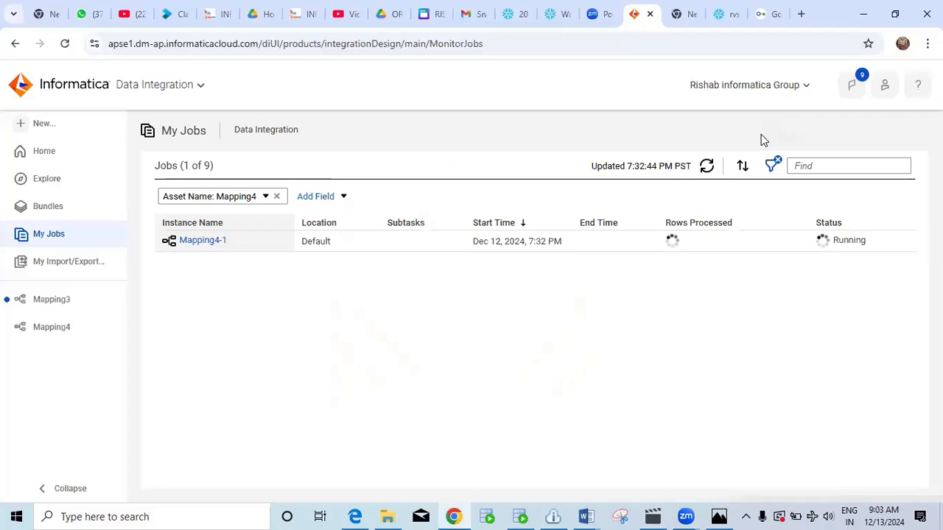
click(706, 166)
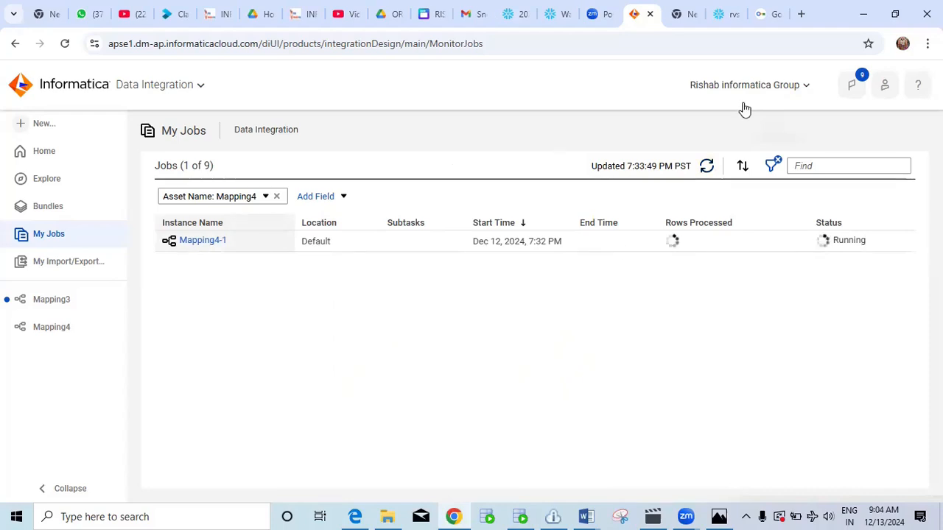
click(706, 167)
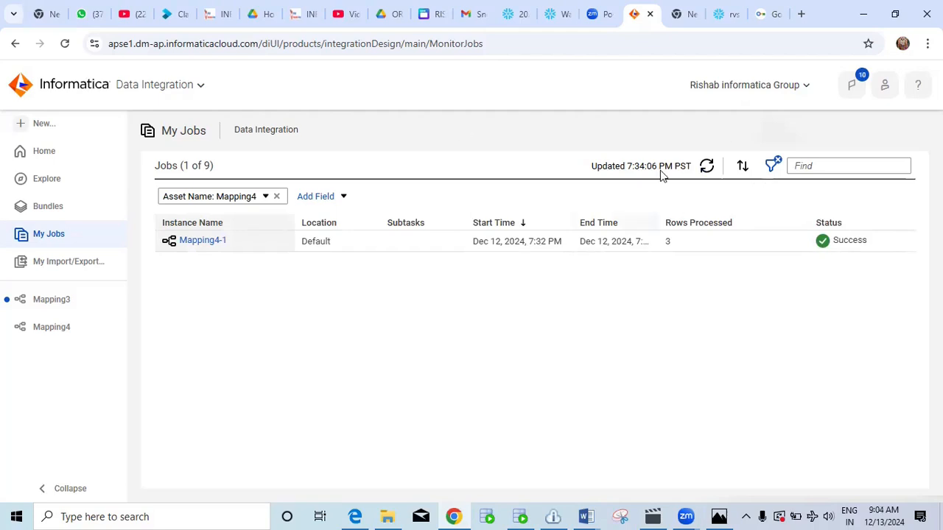
key(ctrl+Tab)
key(ctrl+Tab)
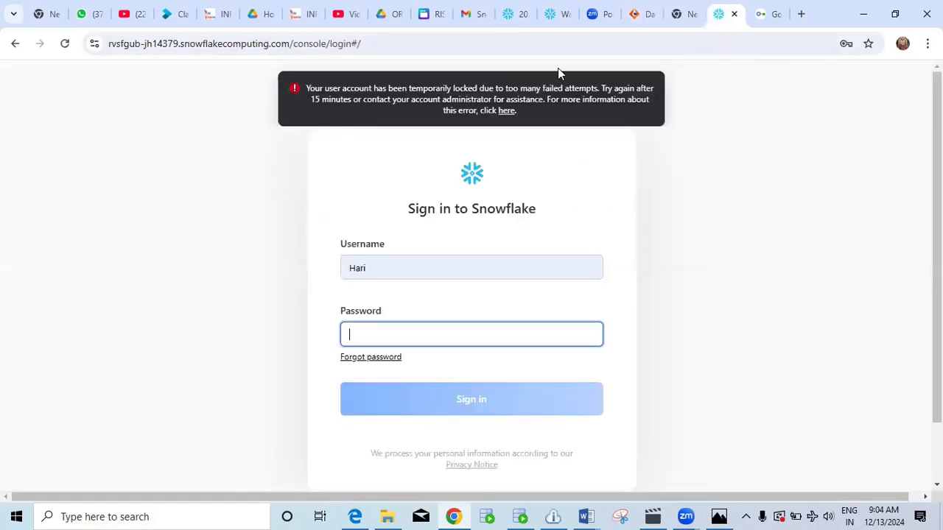
Run 'select * from tgt_COORDINATORS' from line 12 in the Snowflake worksheet.
click(556, 15)
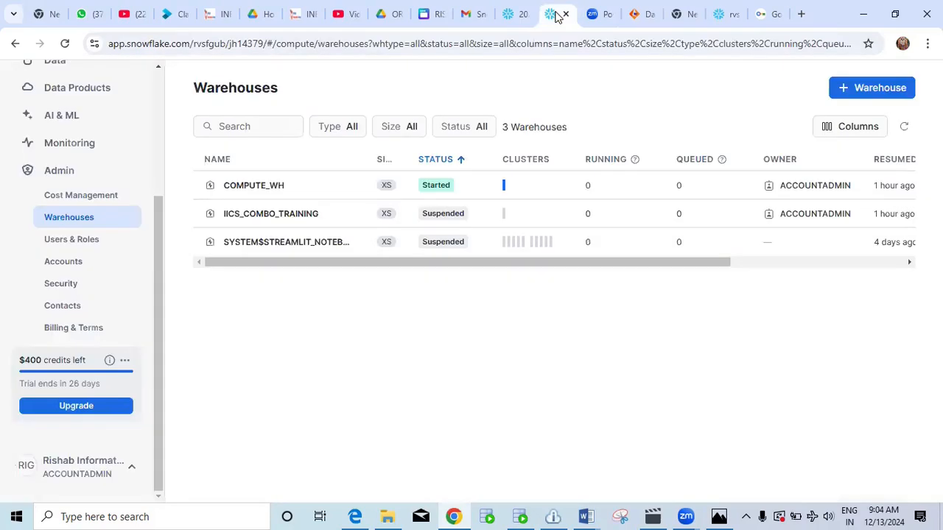
click(508, 14)
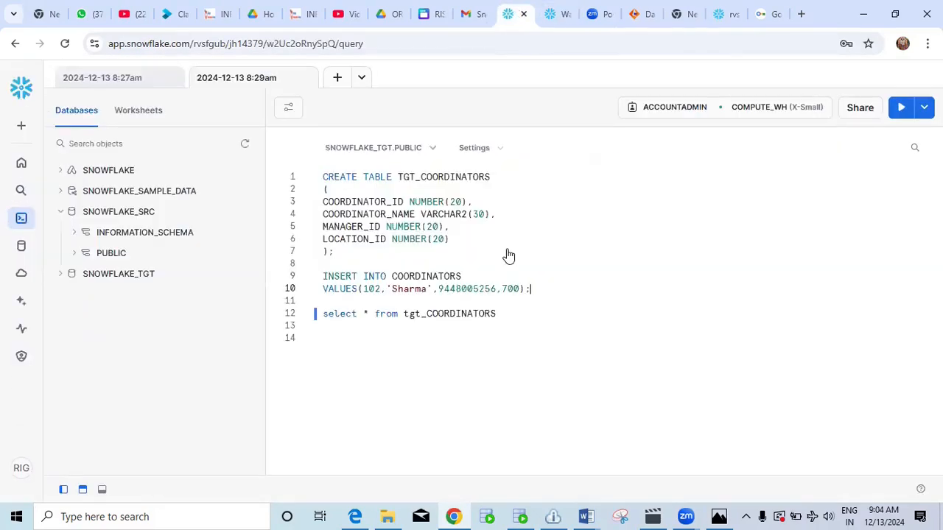
drag(503, 315, 357, 314)
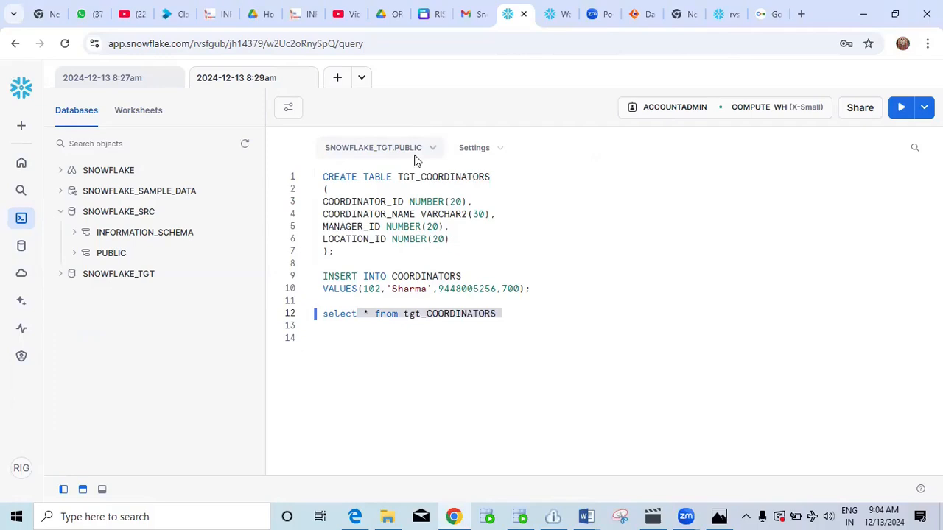
drag(501, 316, 321, 314)
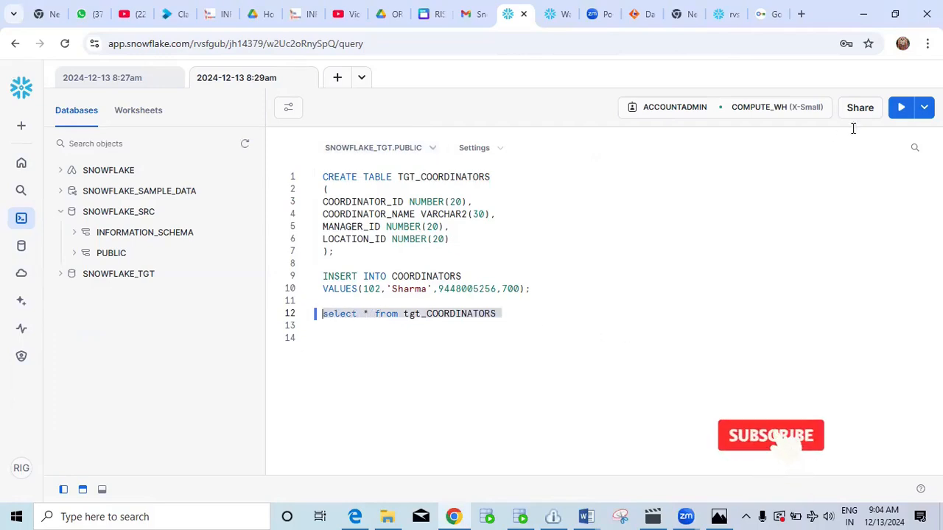
click(898, 111)
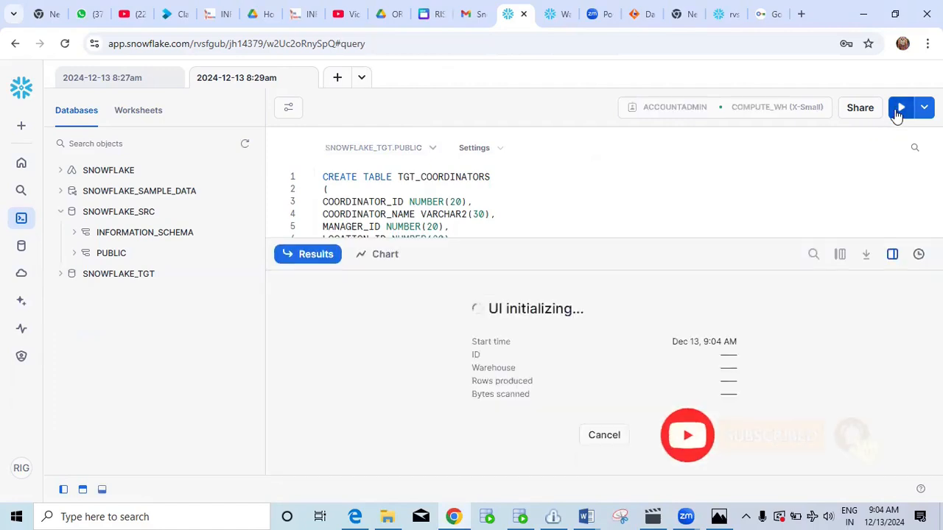
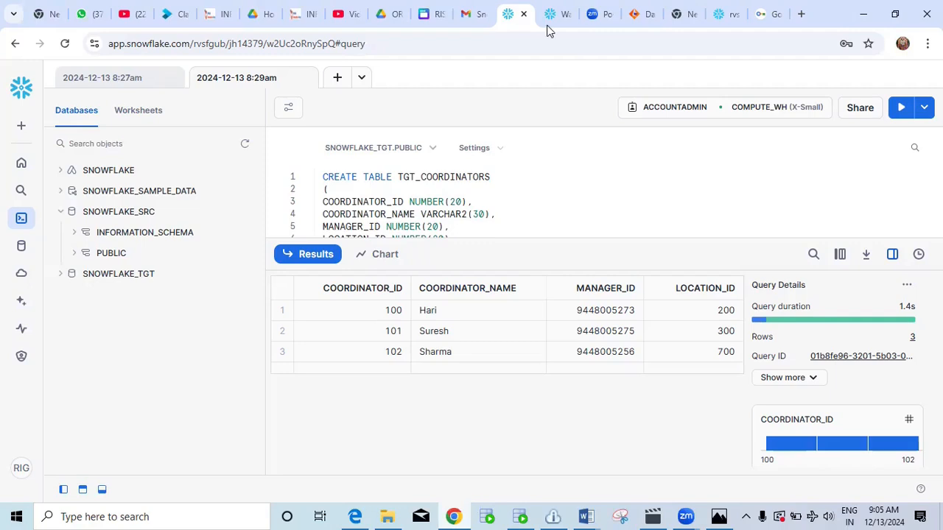
Return to Informatica My Jobs, where Mapping4-1 shows Success with 3 rows processed.
click(638, 14)
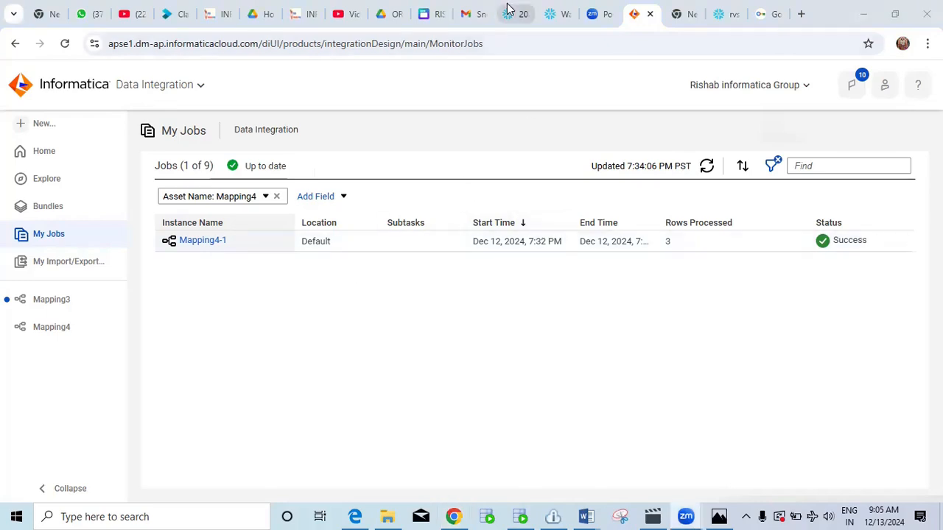
Open the Mapping4-1 job details showing 3 success rows written to TGT_COORDINATORS.
click(210, 241)
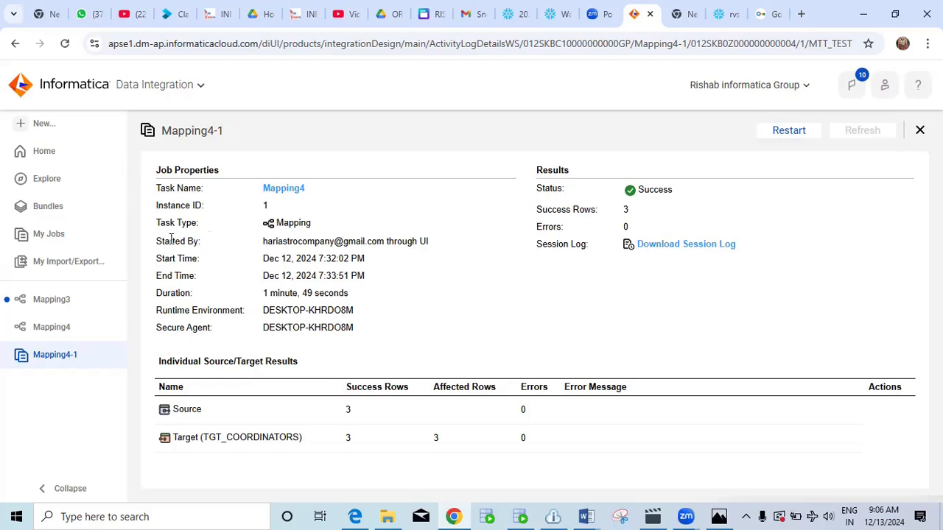
click(586, 517)
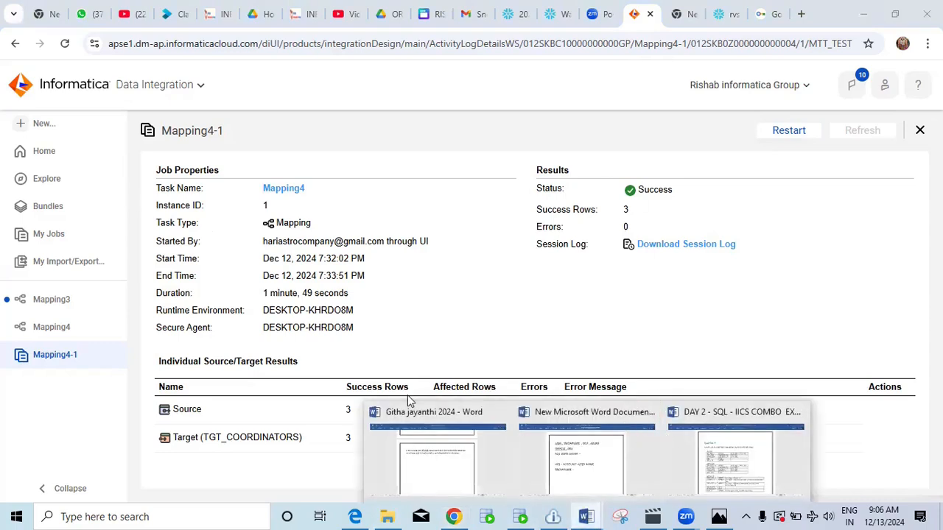
Draw a blue rectangle below the SNOWFLAKE - line in New Microsoft Word Document (2).
click(453, 411)
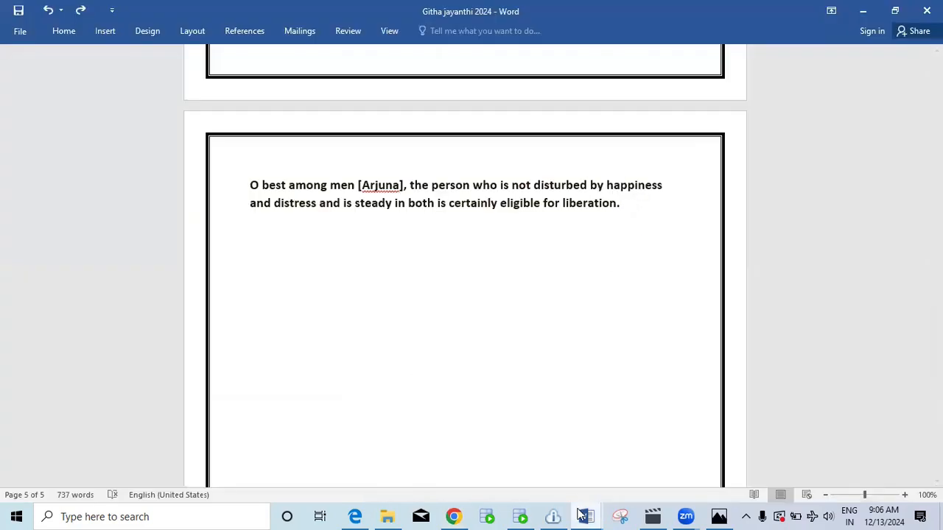
mouse_move(586, 516)
click(623, 478)
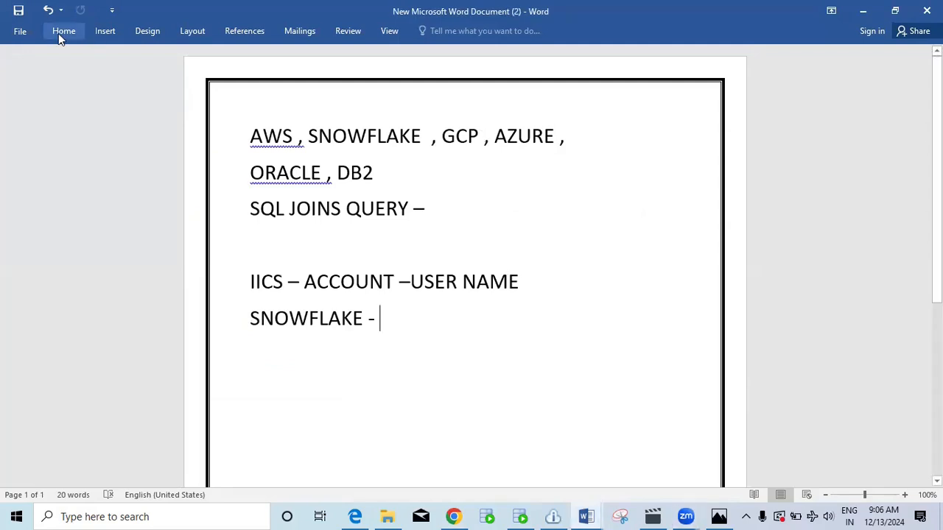
click(101, 32)
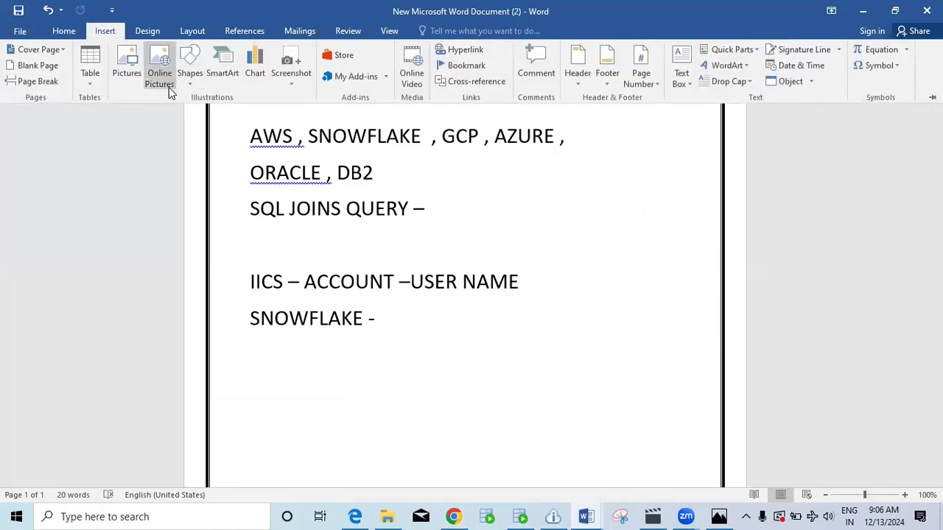
click(189, 76)
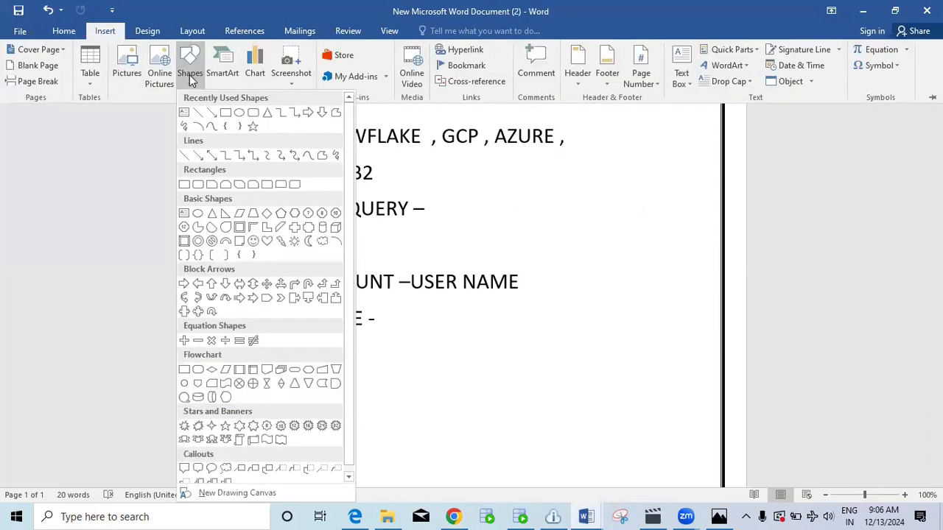
click(226, 113)
scroll(473, 181, down, 6)
mouse_move(275, 185)
mouse_down()
mouse_move(360, 278)
mouse_move(401, 260)
mouse_up()
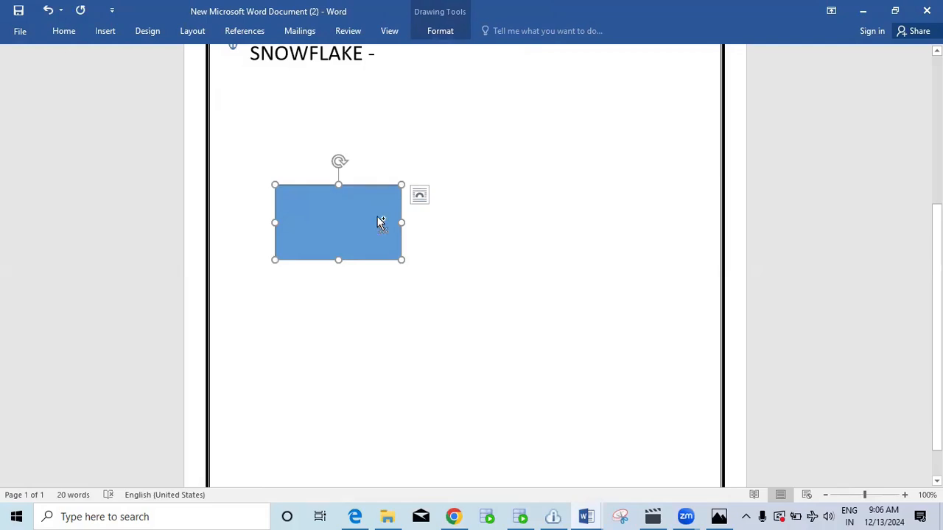
Duplicate the rectangle and place the copy to the right of the original.
key(ctrl+c)
key(ctrl+v)
drag(379, 216, 547, 209)
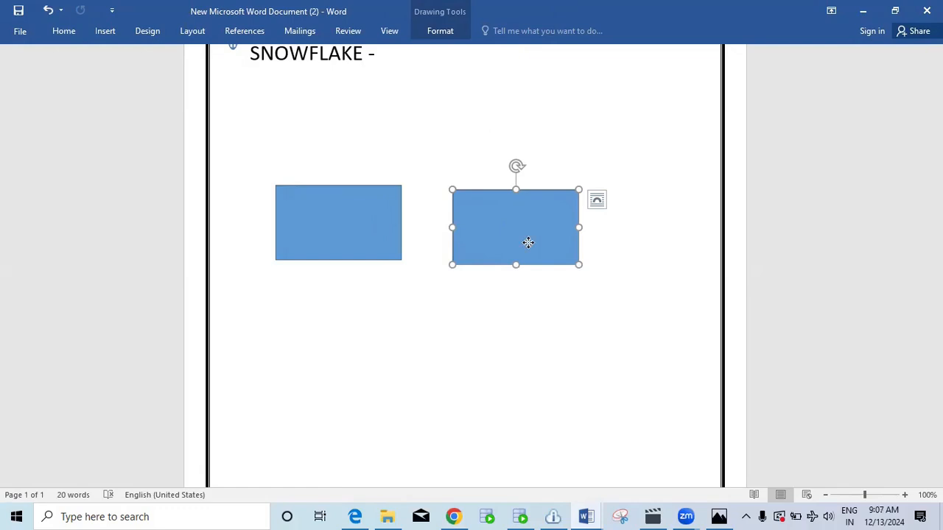
Label the left rectangle 'on prem'.
key(Up)
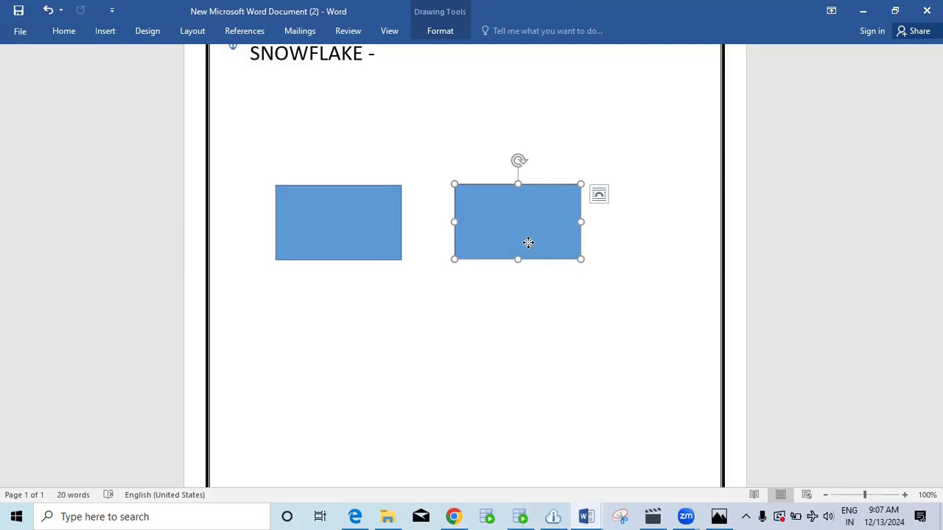
click(341, 224)
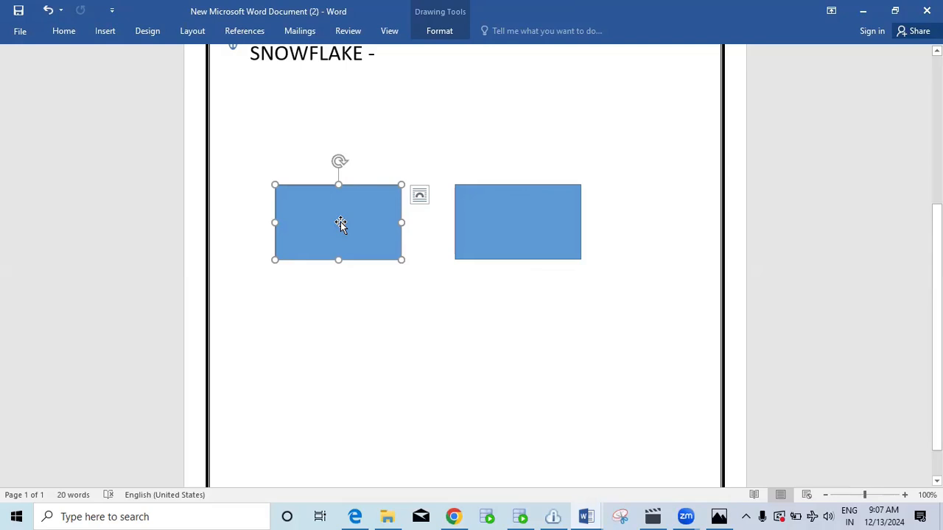
text(On pre)
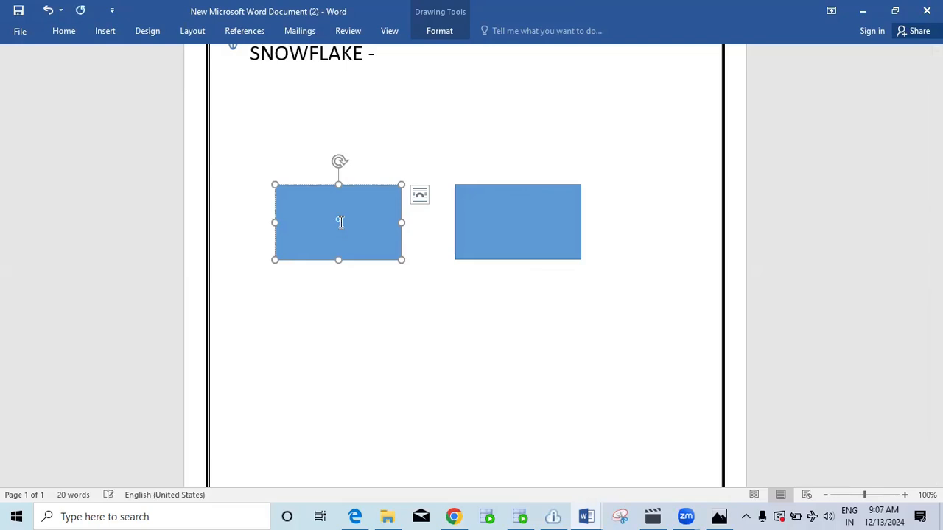
key(BackSpace)
key(BackSpace)
key(BackSpace)
key(BackSpace)
key(BackSpace)
key(BackSpace)
click(440, 139)
click(355, 239)
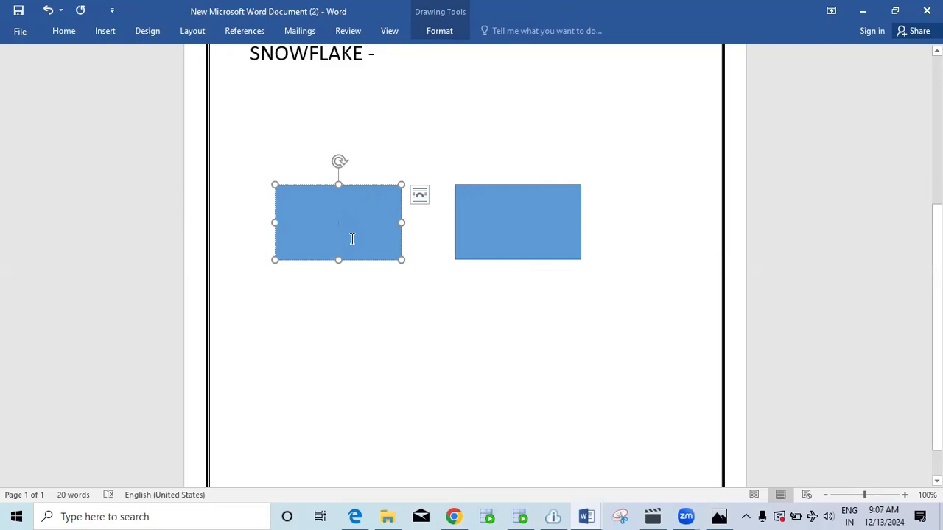
text(prem)
Label the right rectangle 'cloud'.
click(516, 225)
text(cloud)
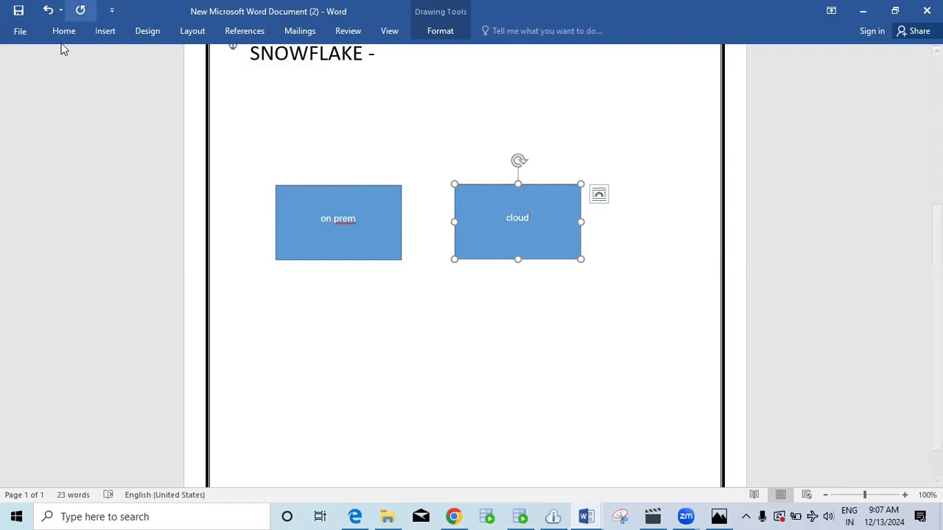
click(106, 34)
Draw a third rectangle below the on prem box.
click(193, 82)
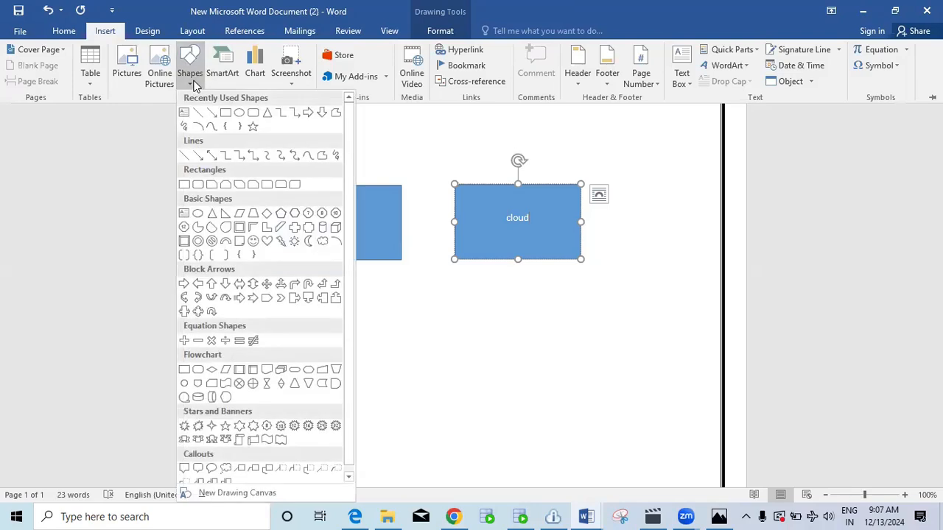
click(226, 112)
drag(282, 305, 401, 387)
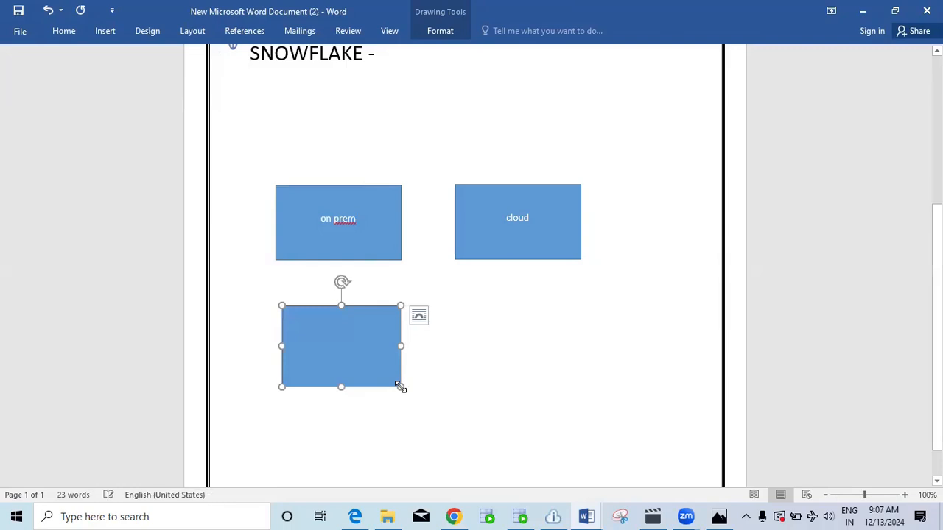
Add a second line 'ABC' inside the Cloud box.
click(544, 217)
key(Return)
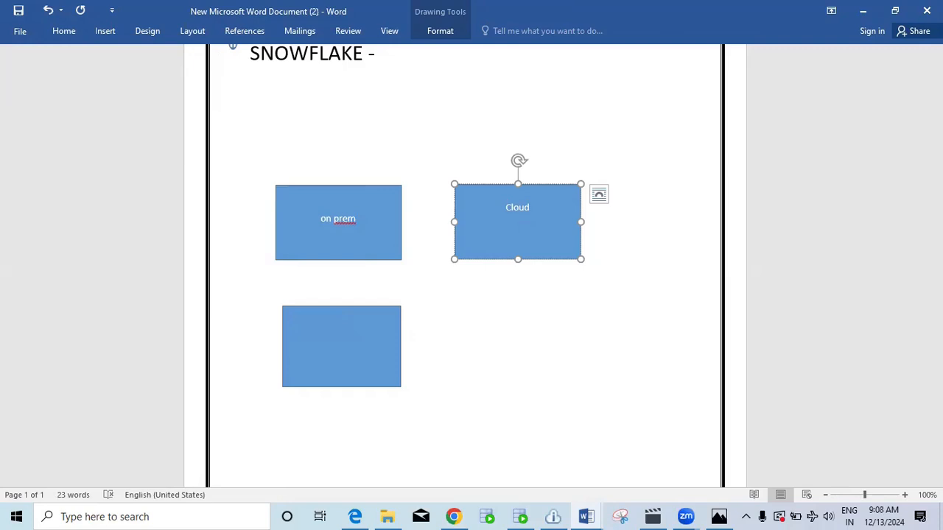
text(ABC)
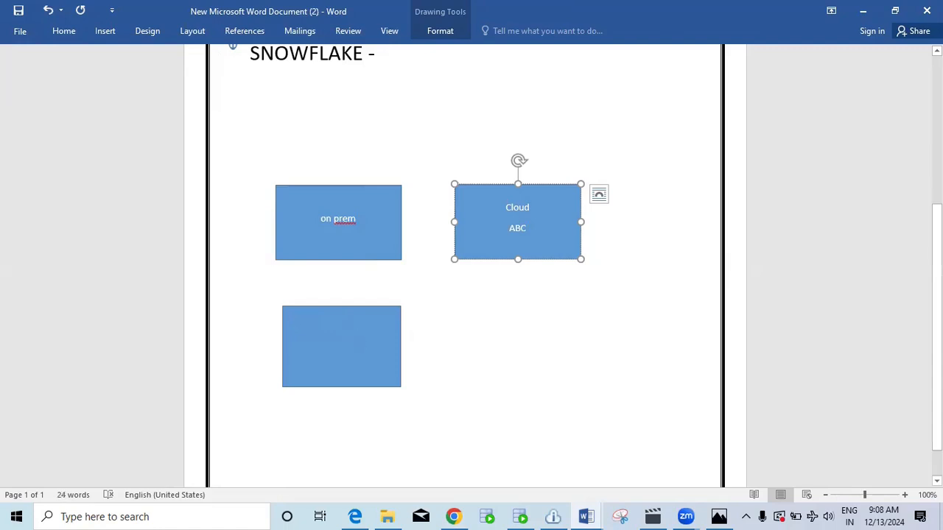
Label the bottom rectangle 'CLOUD' and 'SNOWFLAKE' on two lines.
click(357, 339)
text(CLOUD)
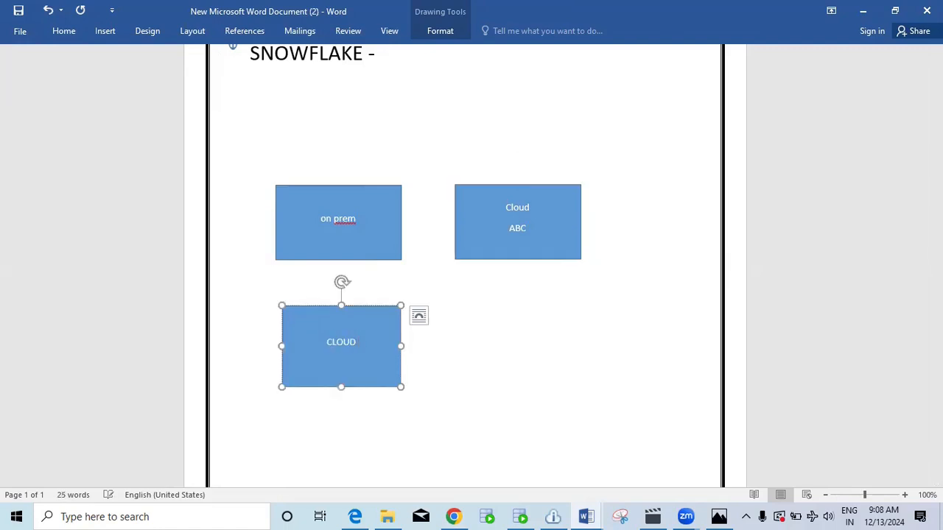
key(Return)
text(SNOWFLAKE)
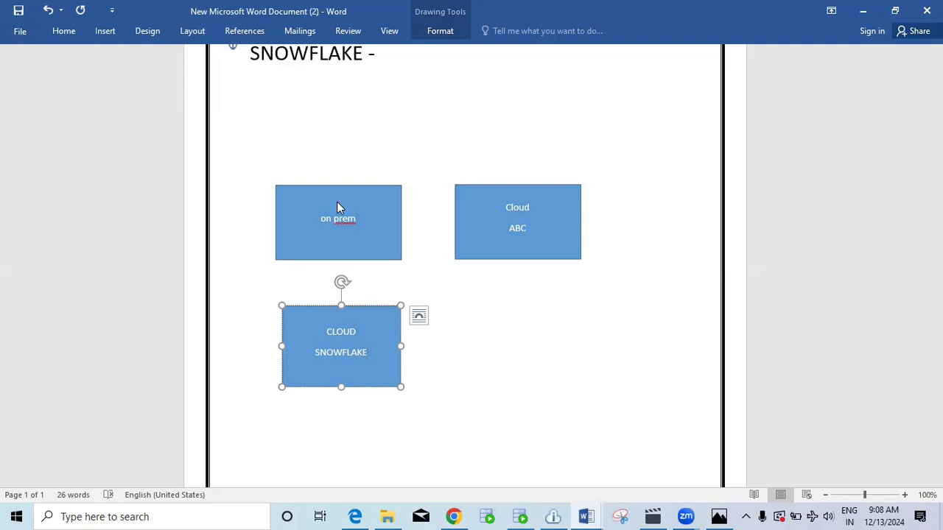
click(366, 219)
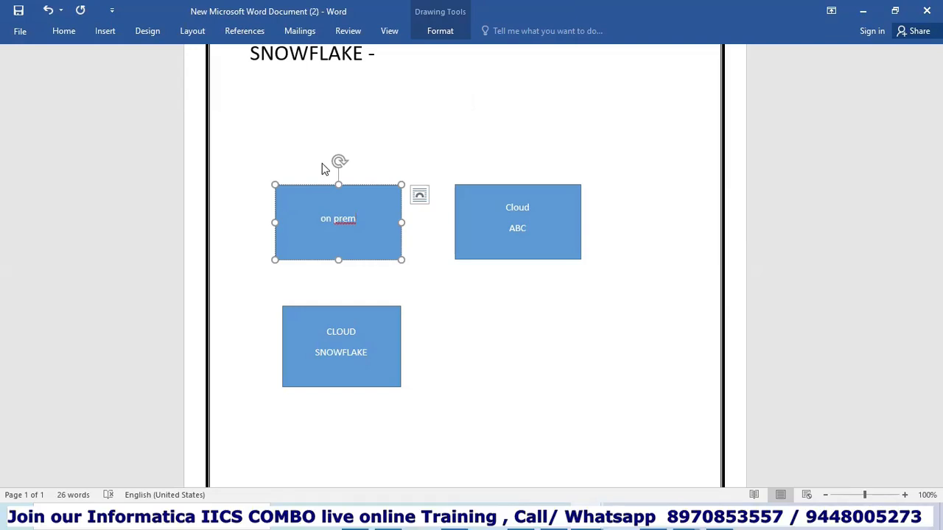
Type the heading 'STATE PRIVATE CLOUD' above the on prem box.
click(320, 53)
text(STAE)
key(BackSpace)
key(BackSpace)
key(BackSpace)
key(BackSpace)
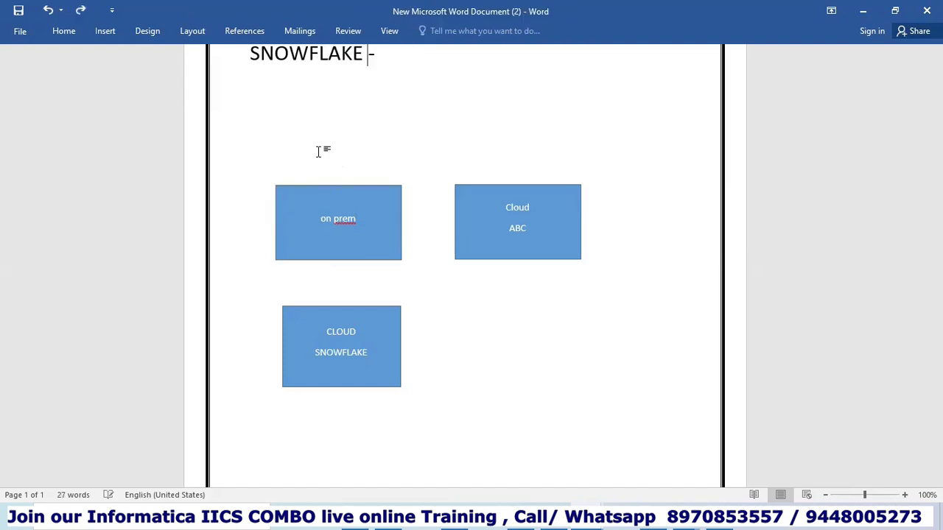
click(303, 161)
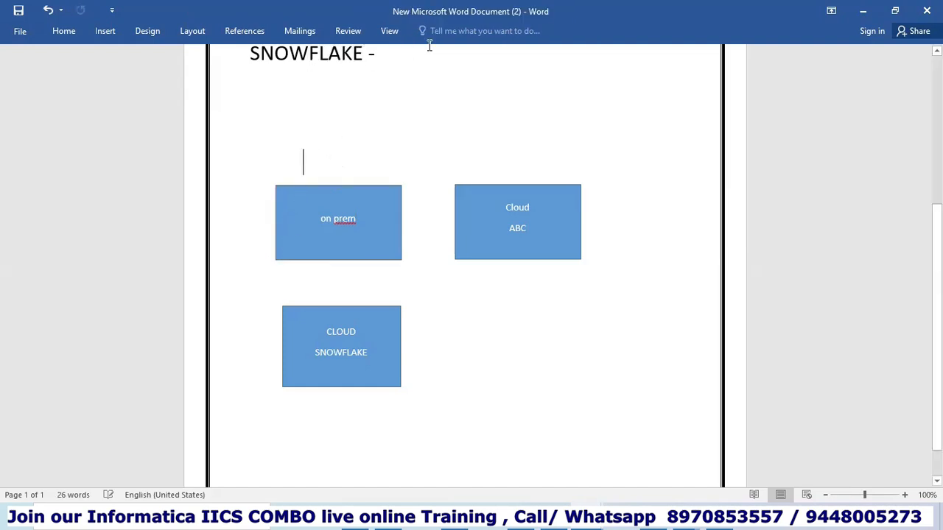
text(SATE)
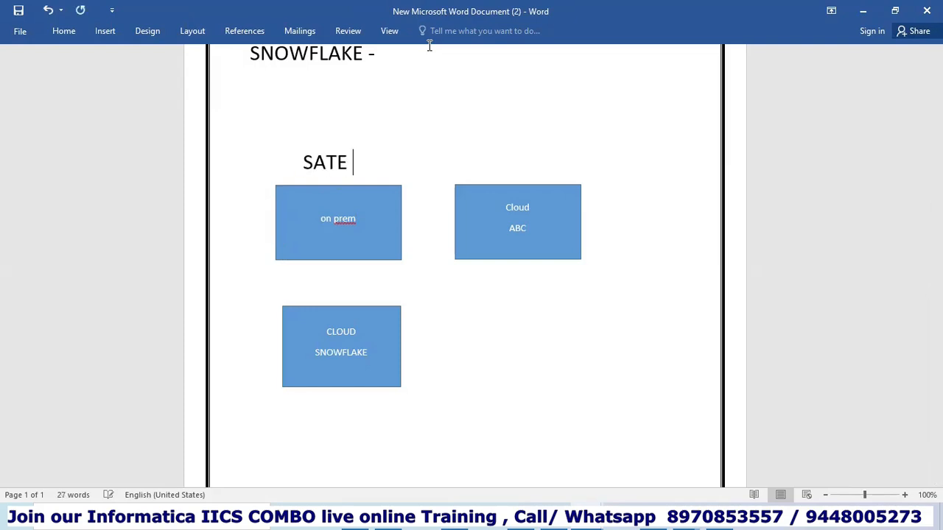
key(BackSpace)
key(BackSpace)
key(BackSpace)
key(BackSpace)
text(TATE )
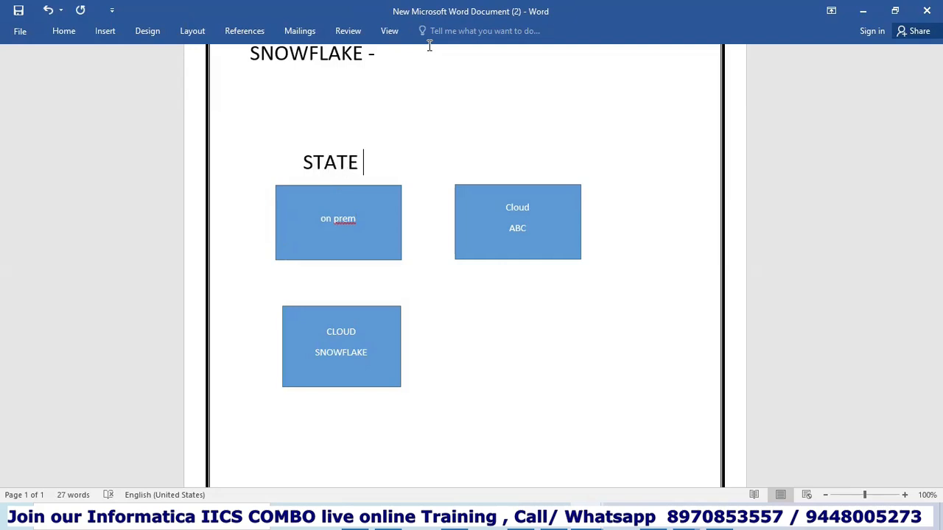
text(PRIVATE CLOUD)
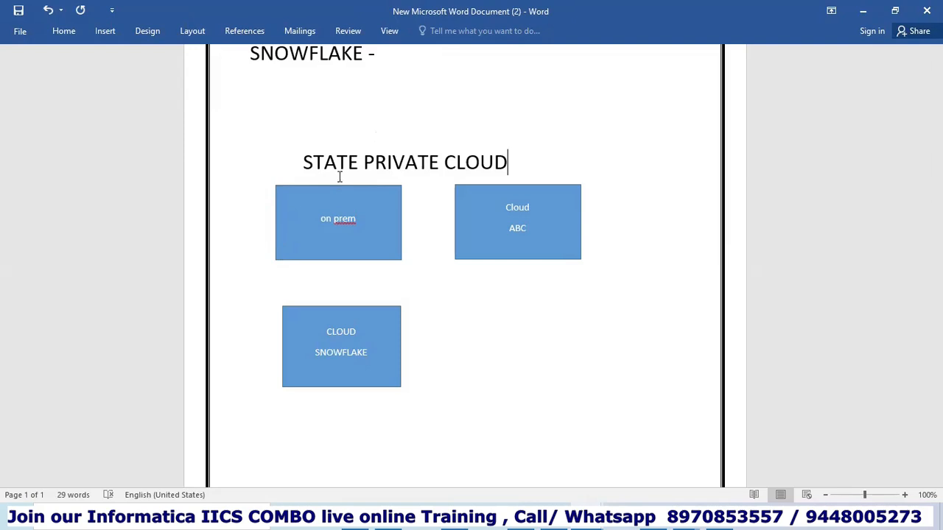
Replace STATE in the heading with 'SBI -'.
click(303, 156)
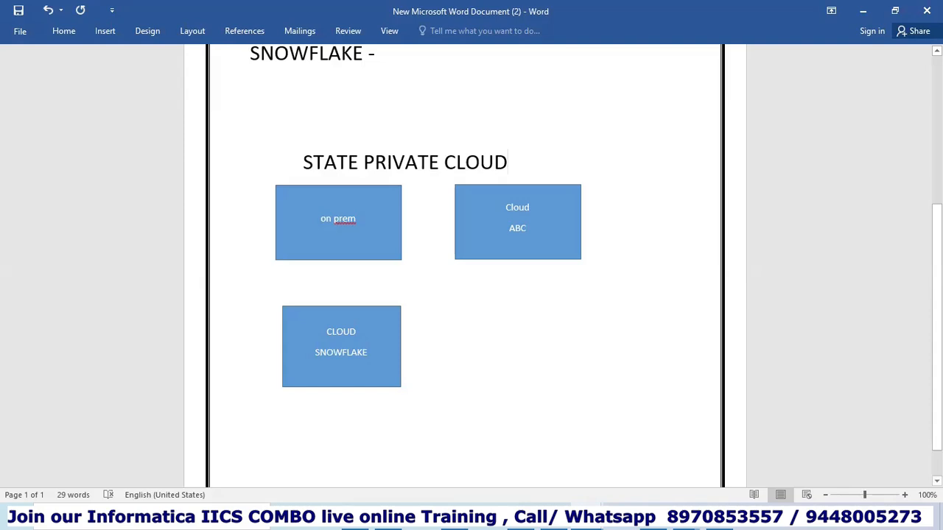
key(BackSpace)
key(BackSpace)
key(BackSpace)
key(BackSpace)
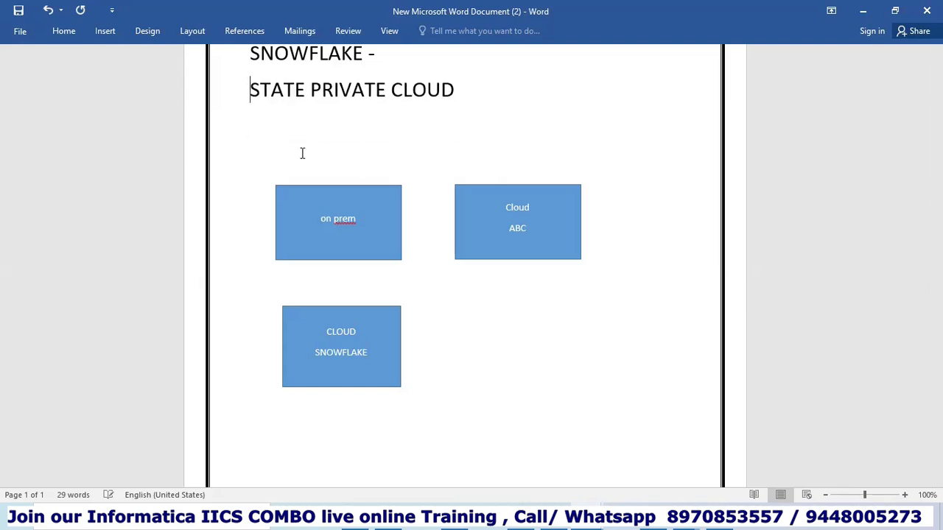
key(ctrl+z)
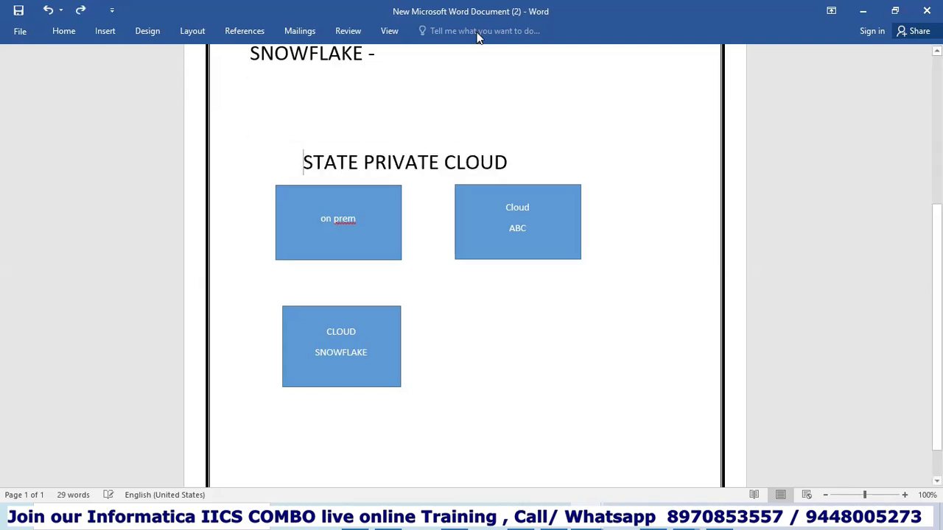
double_click(356, 161)
text(SBI )
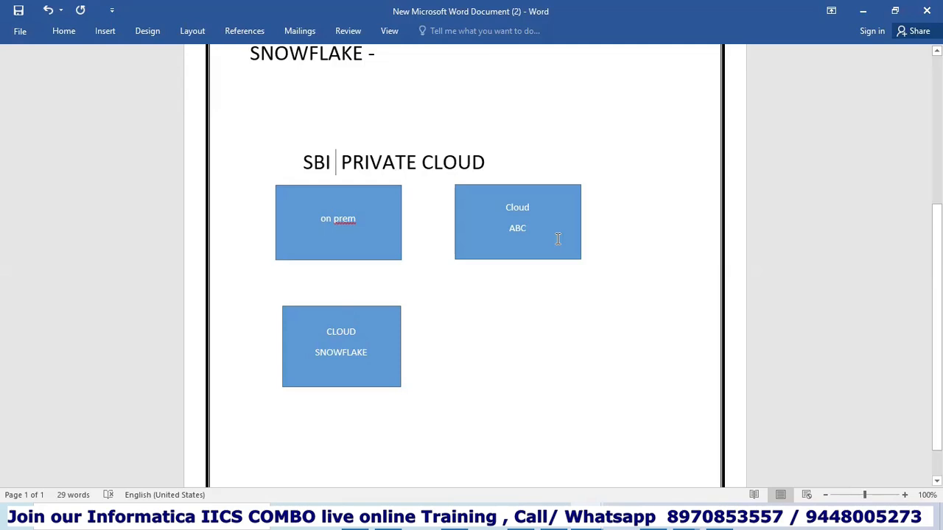
text(-)
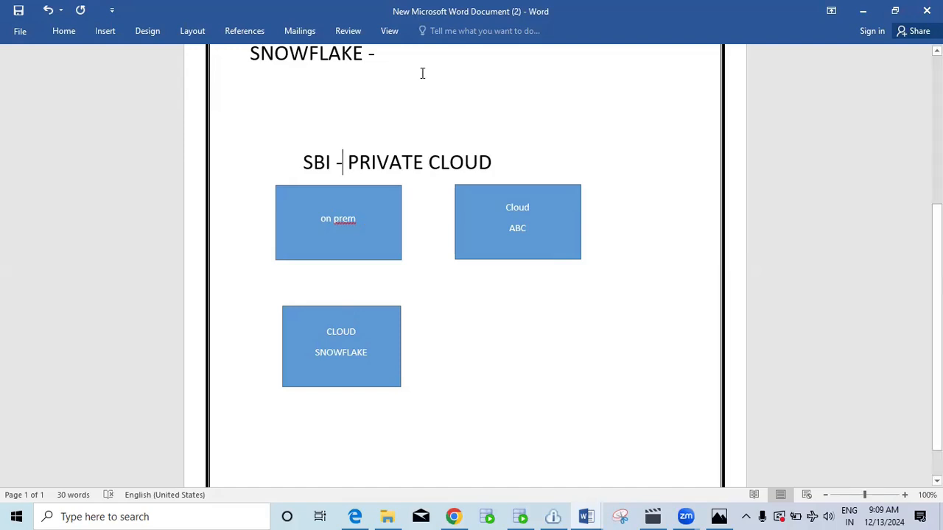
Append 'EIS' to the on prem label, then select each of the three boxes in turn.
click(363, 214)
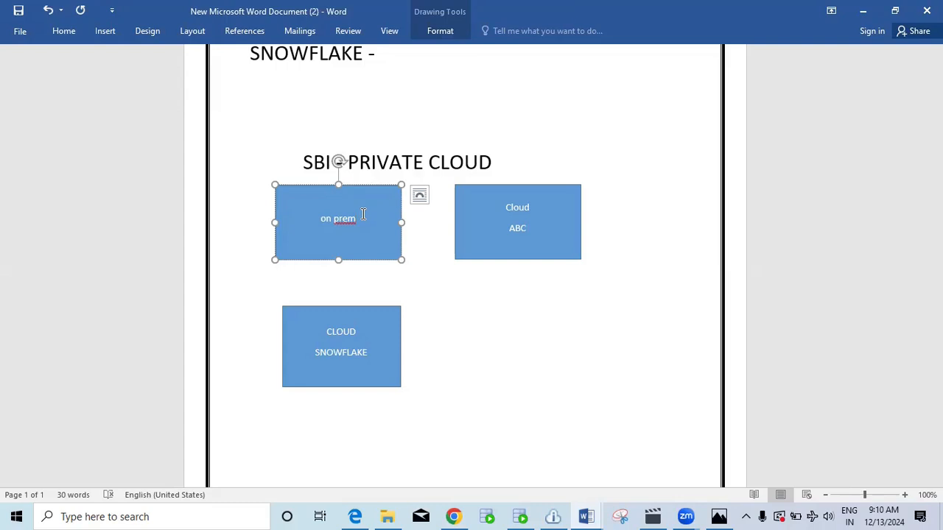
text(EIS)
click(380, 383)
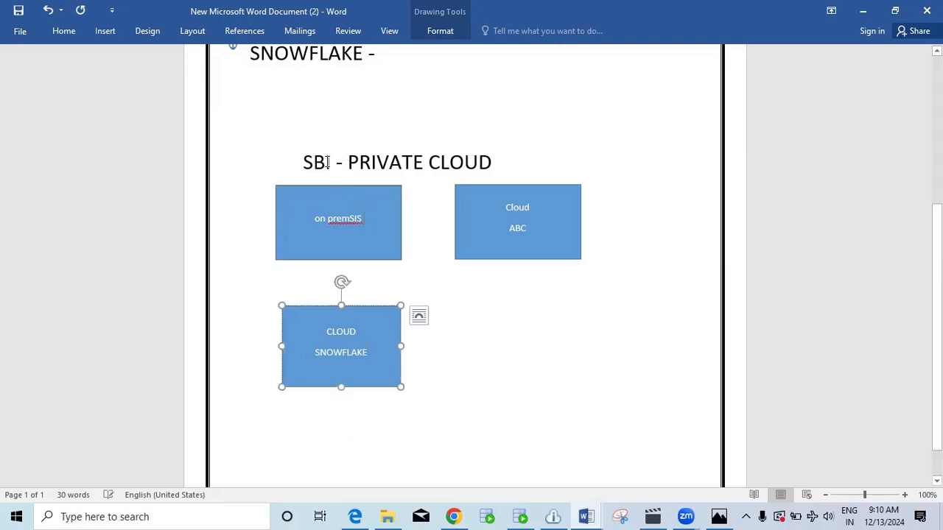
click(371, 218)
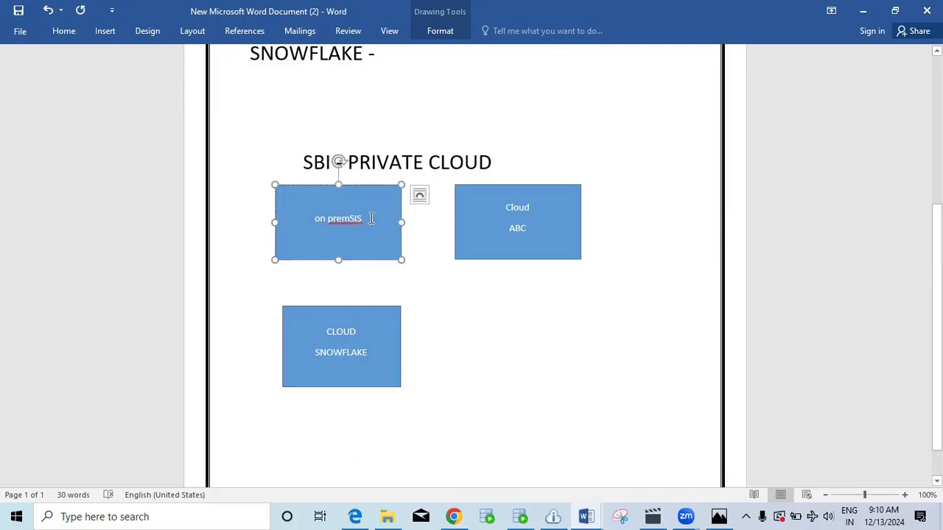
click(545, 229)
click(351, 376)
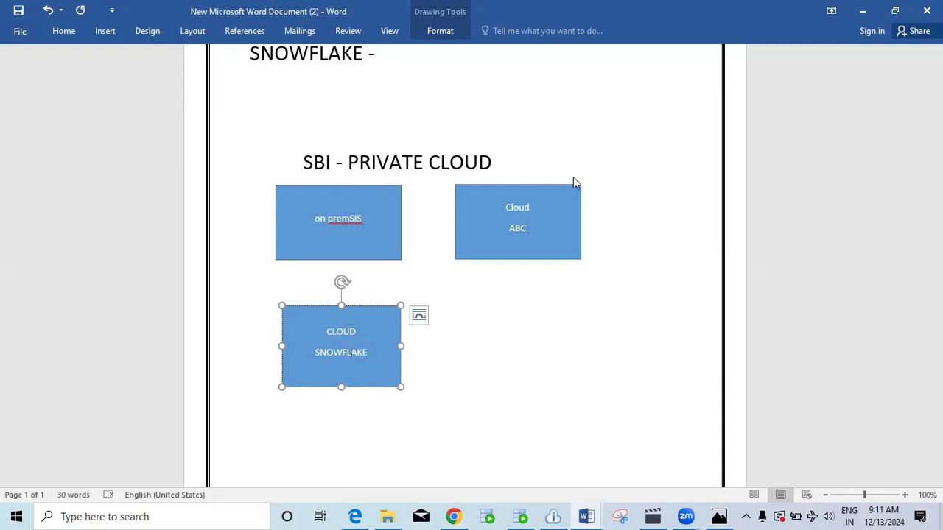
Open the Mapping4 designer from its job results, then bring up Oracle SQL Developer.
click(454, 516)
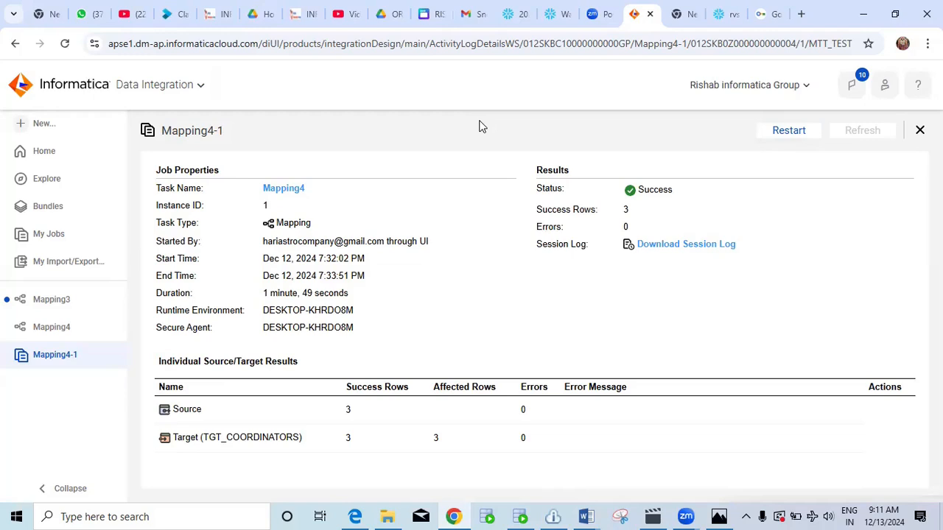
click(294, 190)
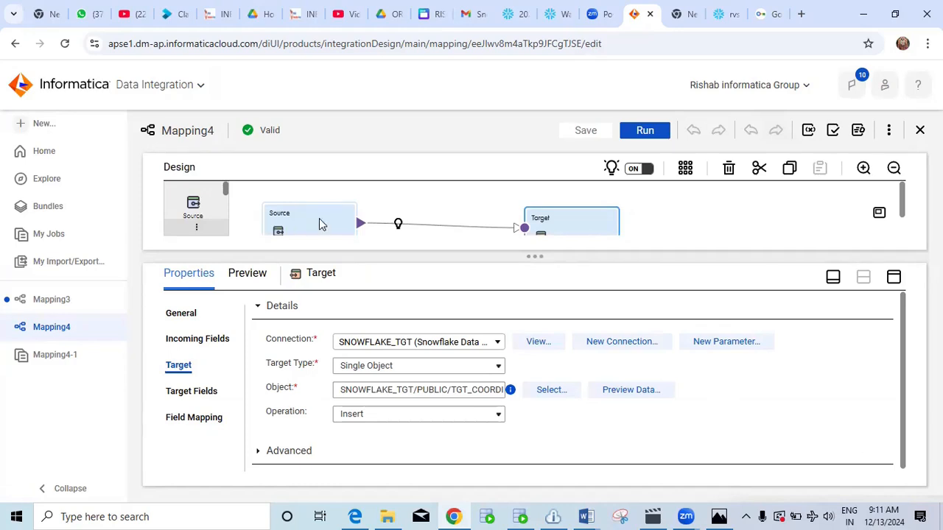
click(519, 516)
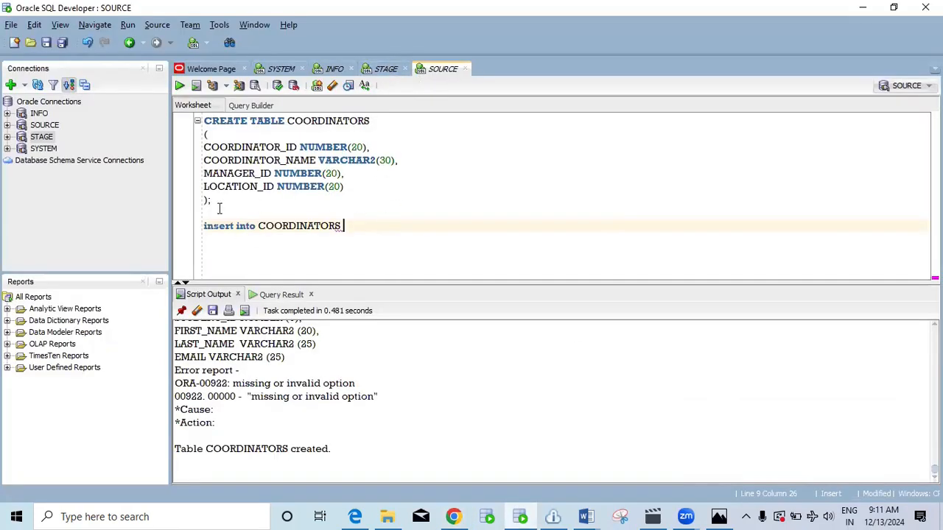
Select the CREATE TABLE COORDINATORS statement and open the STAGE worksheet with its tables listed.
drag(212, 199, 194, 121)
key(ctrl+c)
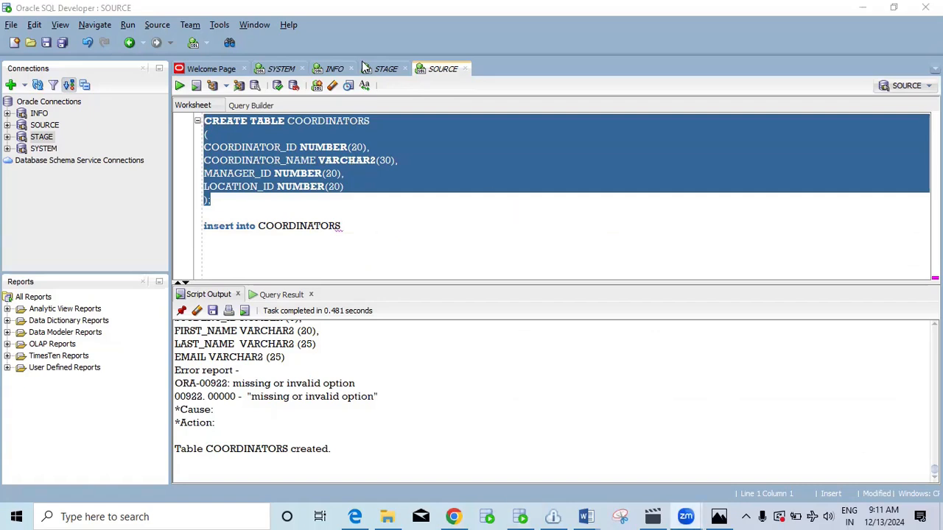
click(389, 74)
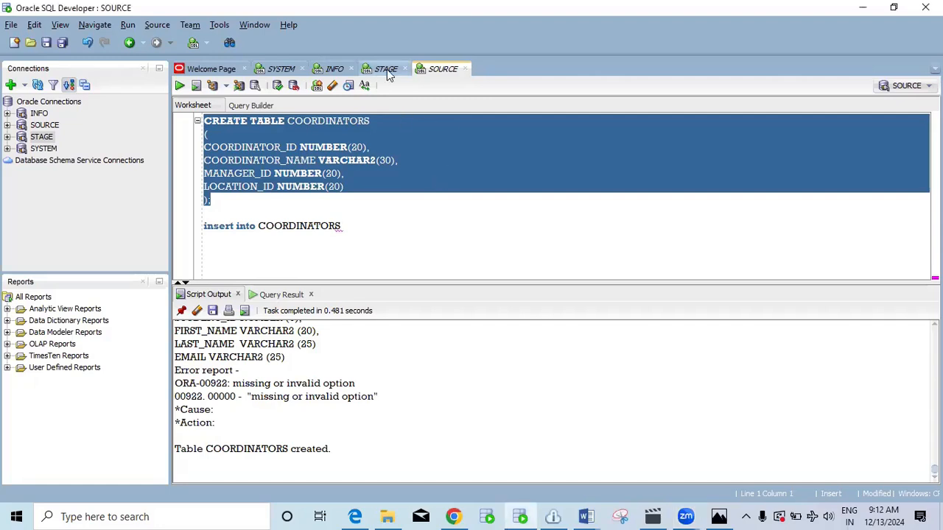
click(386, 69)
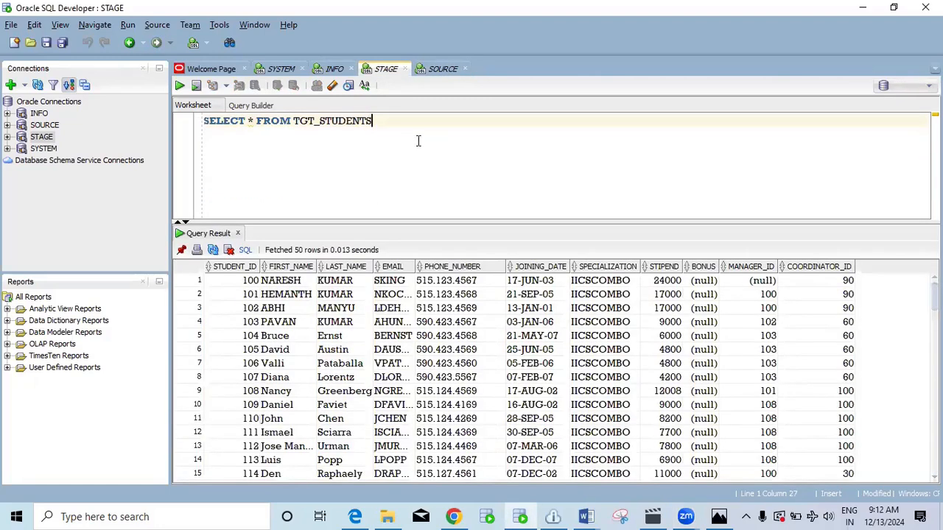
click(8, 138)
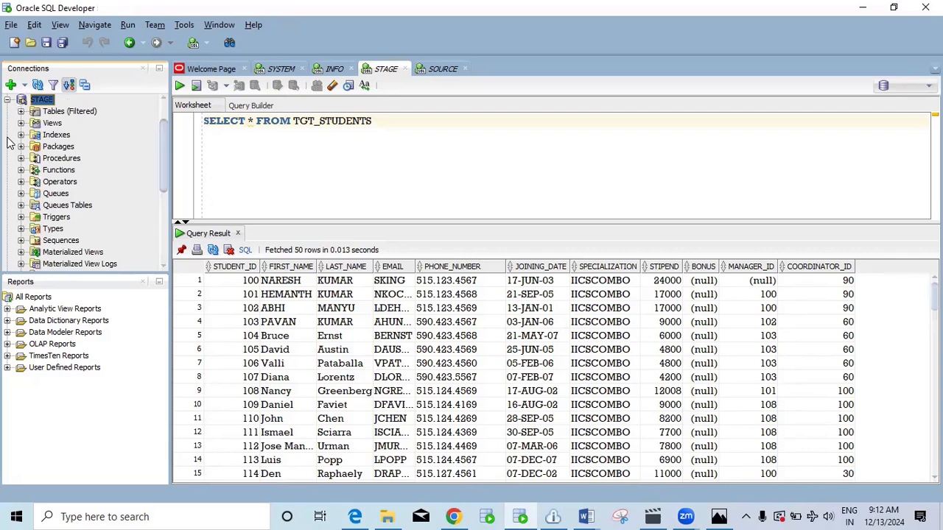
click(21, 111)
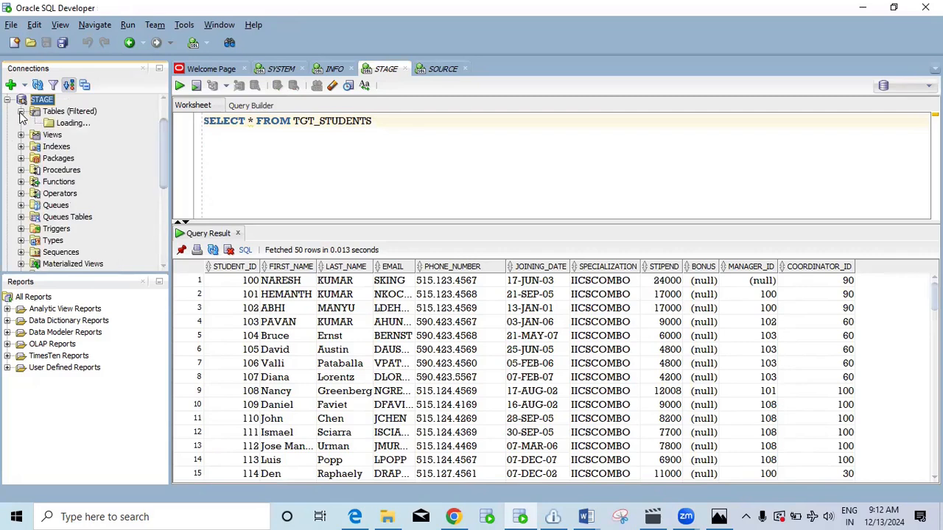
Paste it below the SELECT as CREATE TABLE TGT_COORDINATORS and select the whole statement.
click(397, 123)
key(Return)
key(Return)
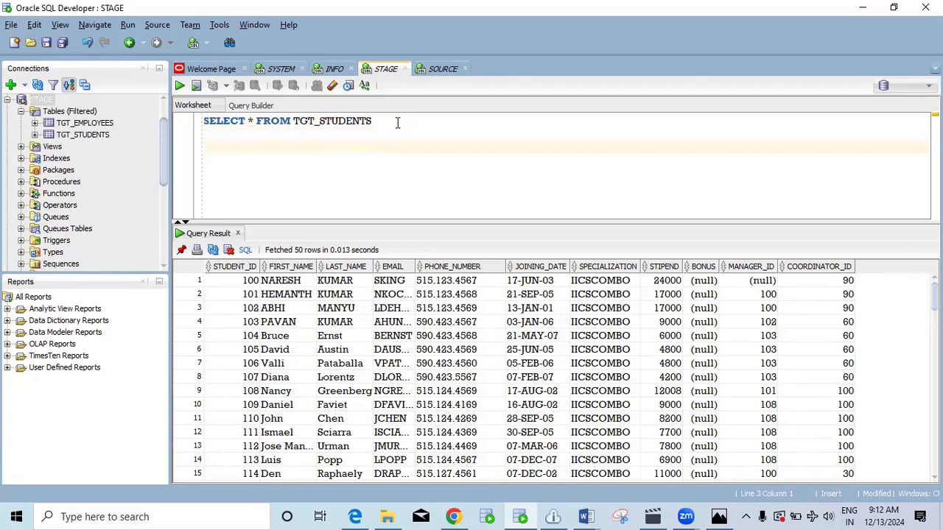
key(ctrl+v)
drag(422, 221, 430, 266)
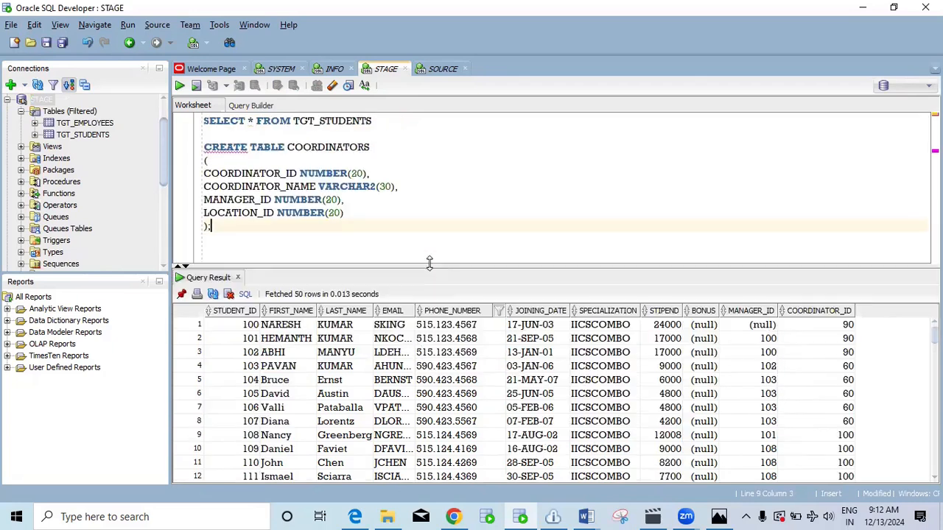
click(292, 147)
text(TGT)
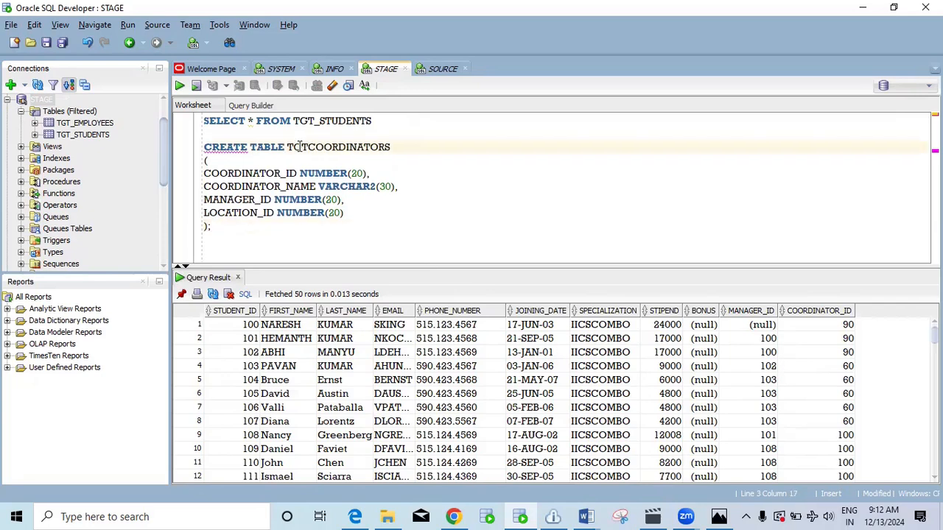
text(_)
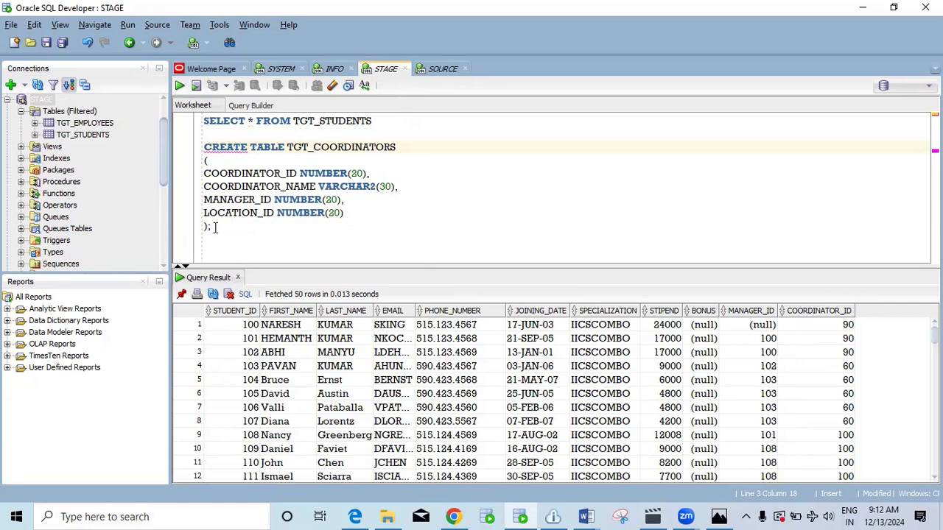
drag(212, 227, 198, 134)
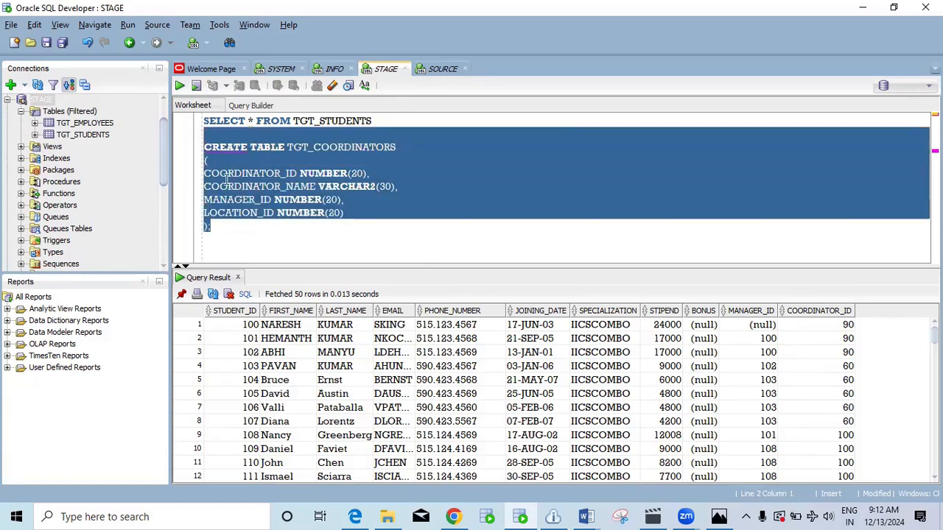
click(210, 229)
drag(207, 227, 196, 153)
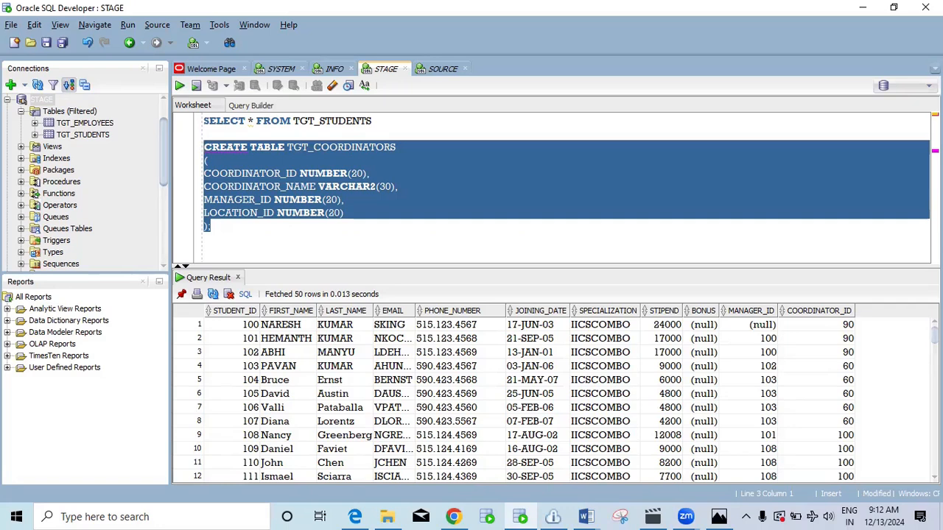
key(ctrl+Return)
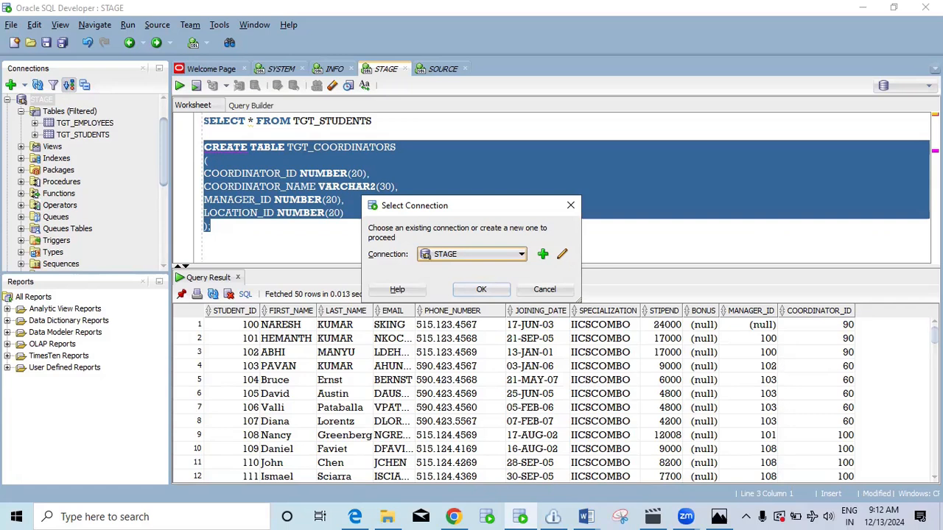
click(481, 288)
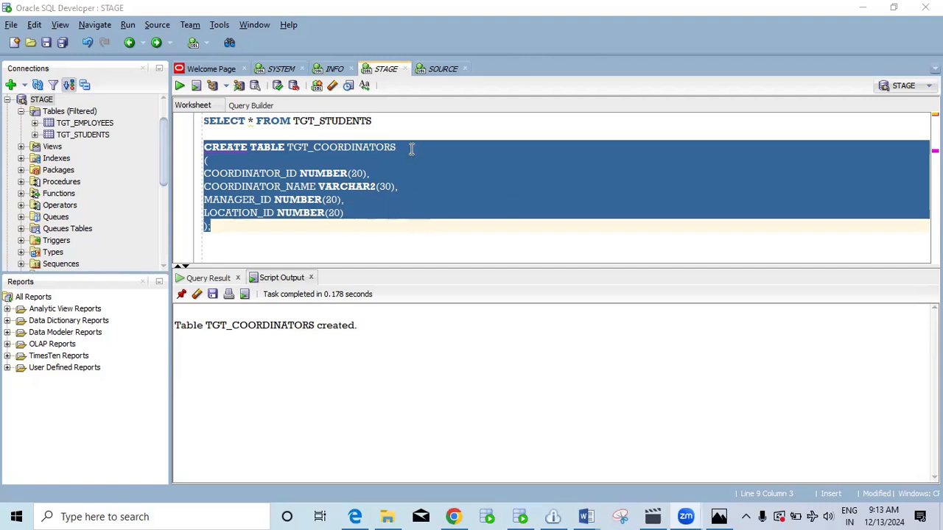
click(390, 124)
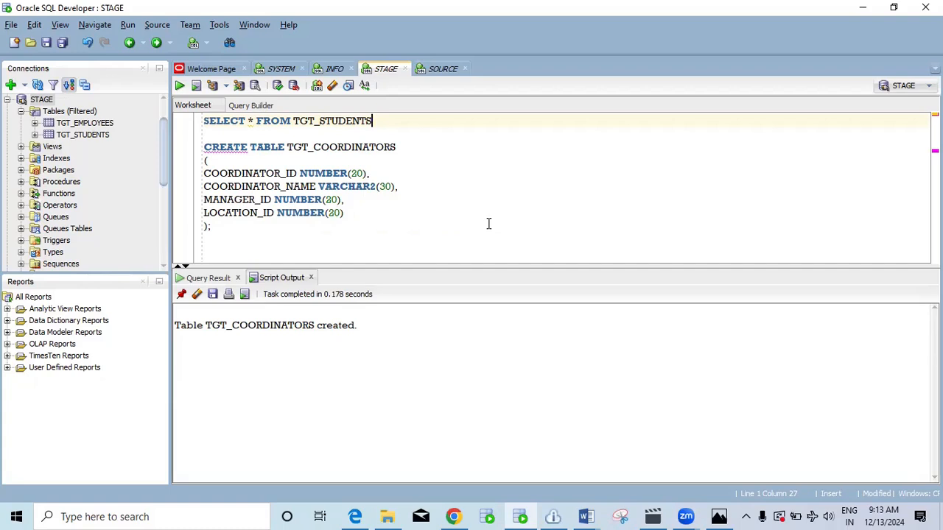
Point Mapping4's target at ORACLE_STAGE_IICS_COMBO, choose table TGT_COORDINATORS, and save the mapping.
click(455, 517)
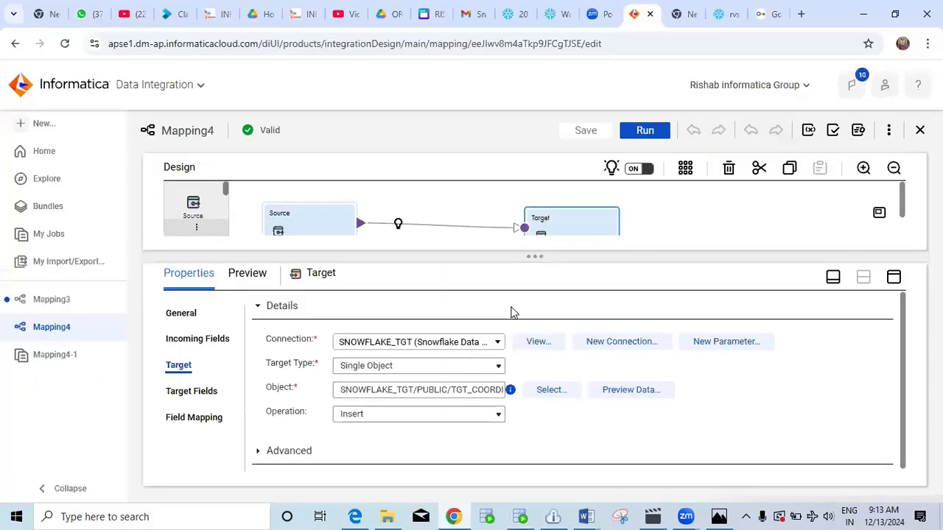
drag(539, 255, 533, 302)
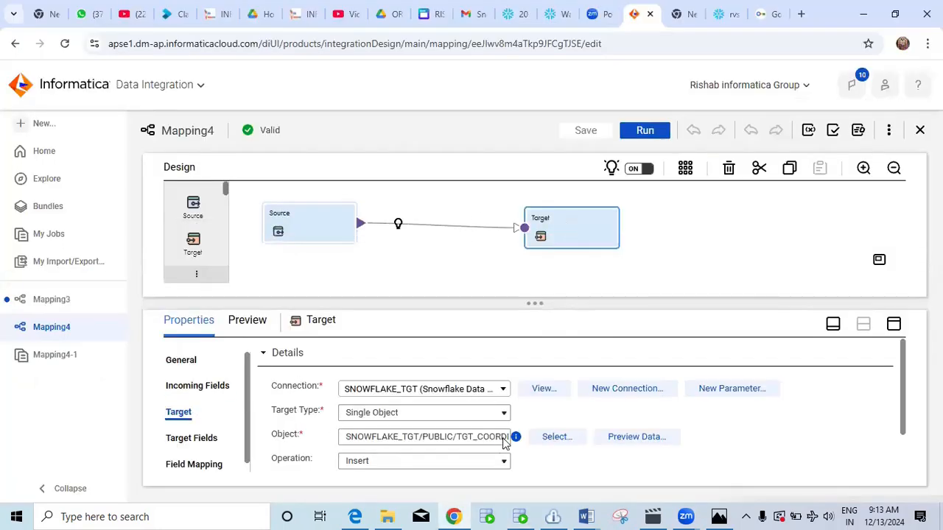
click(457, 391)
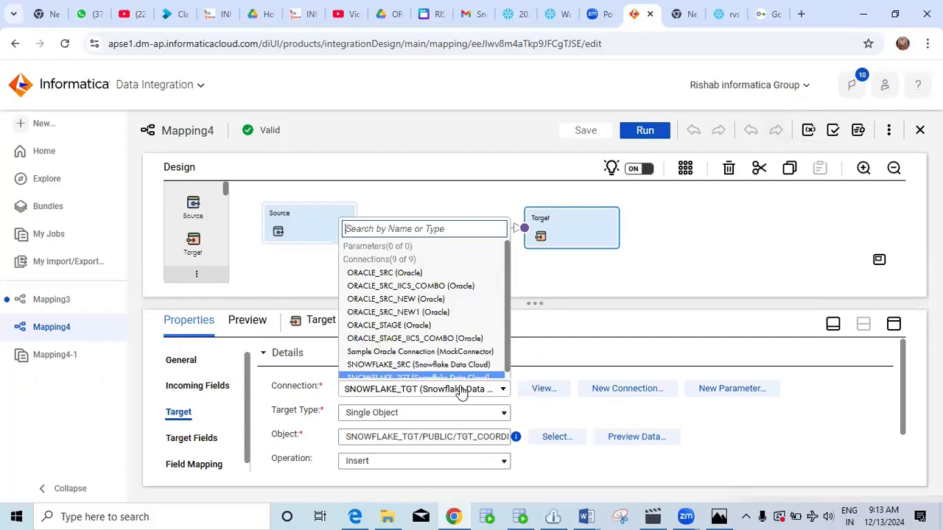
click(453, 339)
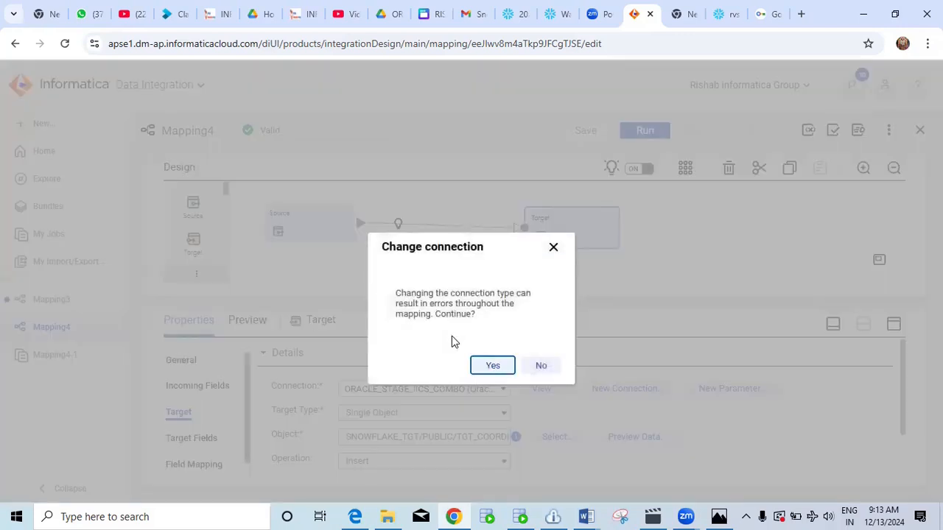
click(492, 365)
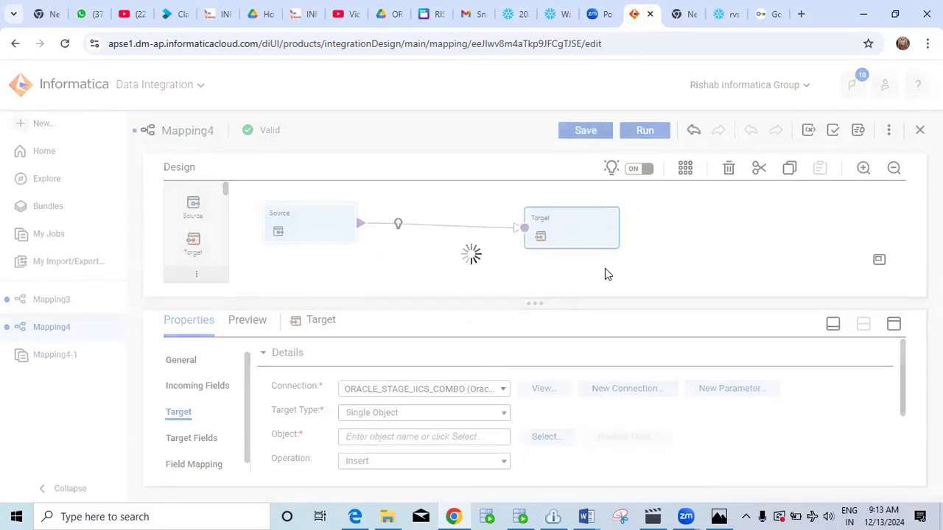
click(543, 437)
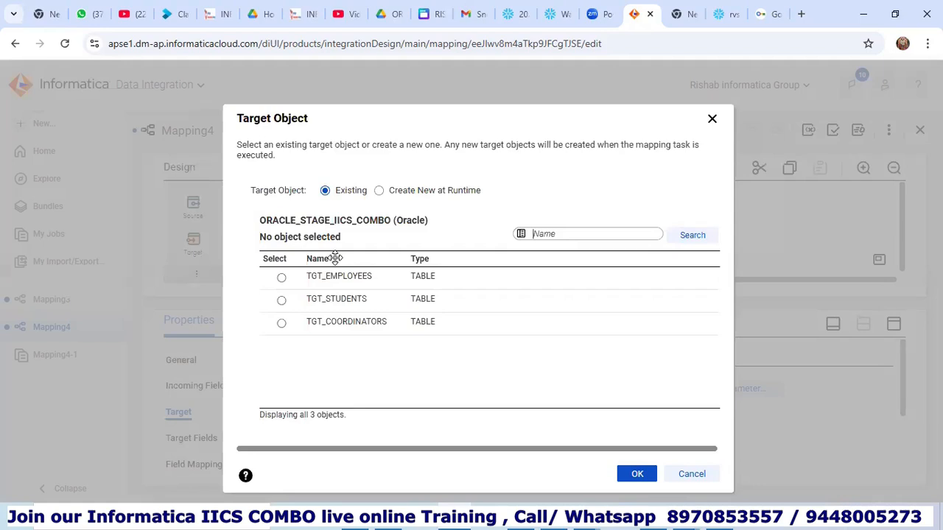
click(281, 324)
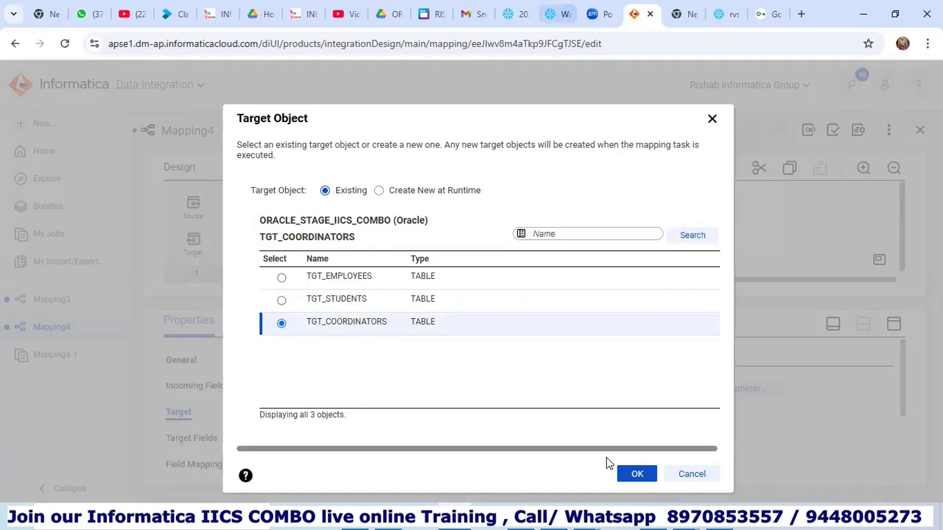
click(638, 475)
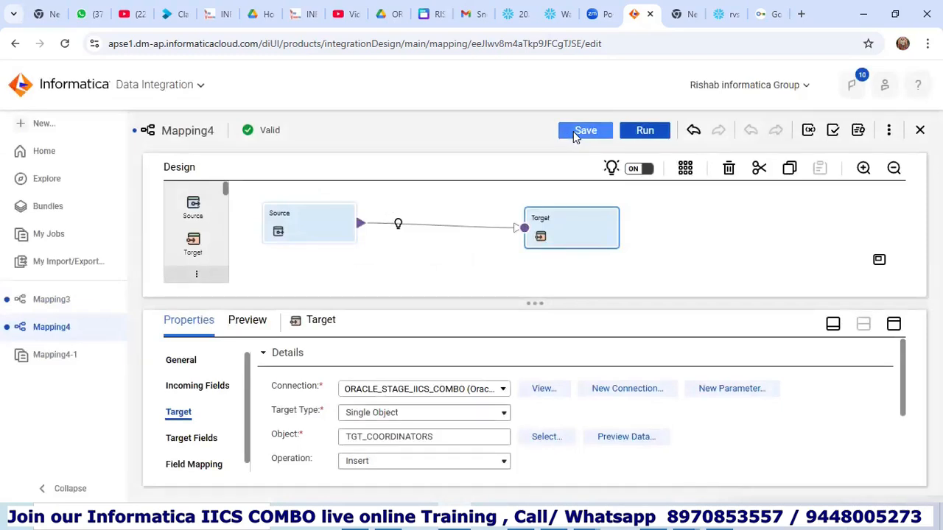
click(573, 132)
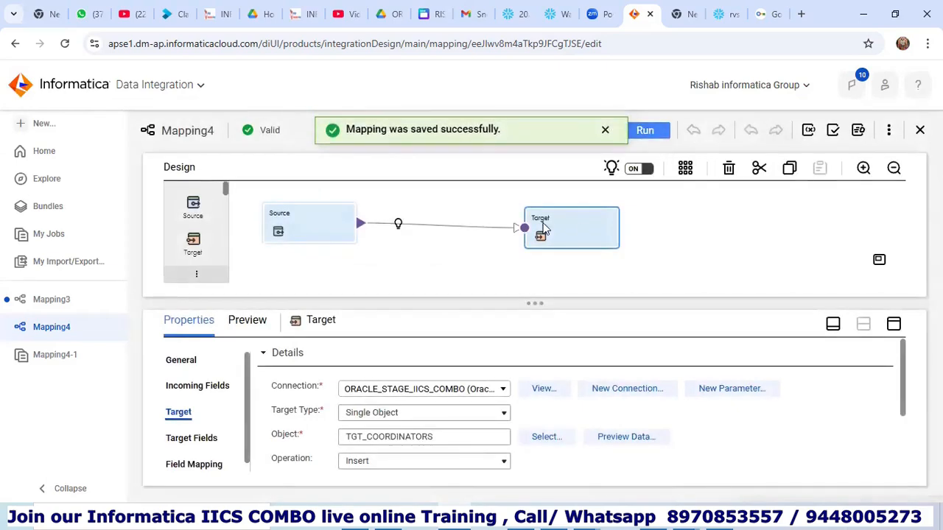
click(645, 131)
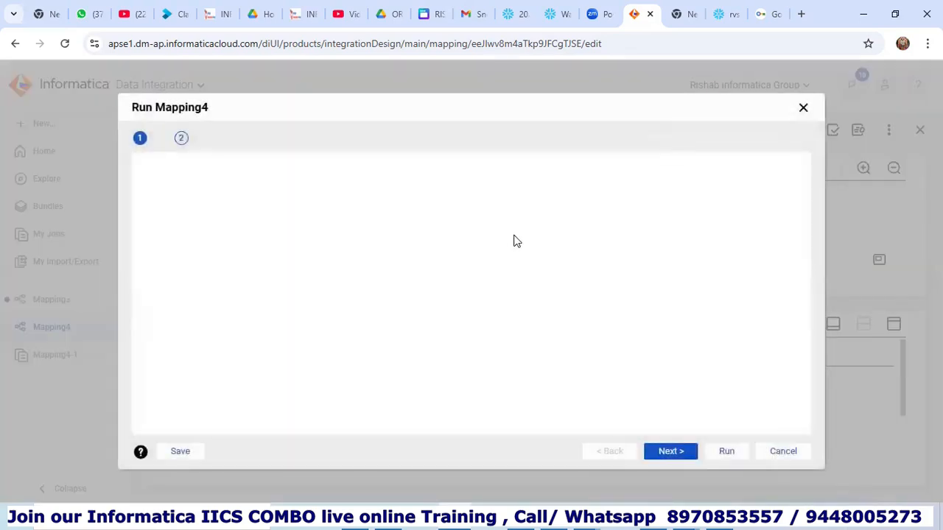
Launch the Mapping4 run and refresh My Jobs to track the Mapping4-2 job's progress.
click(726, 451)
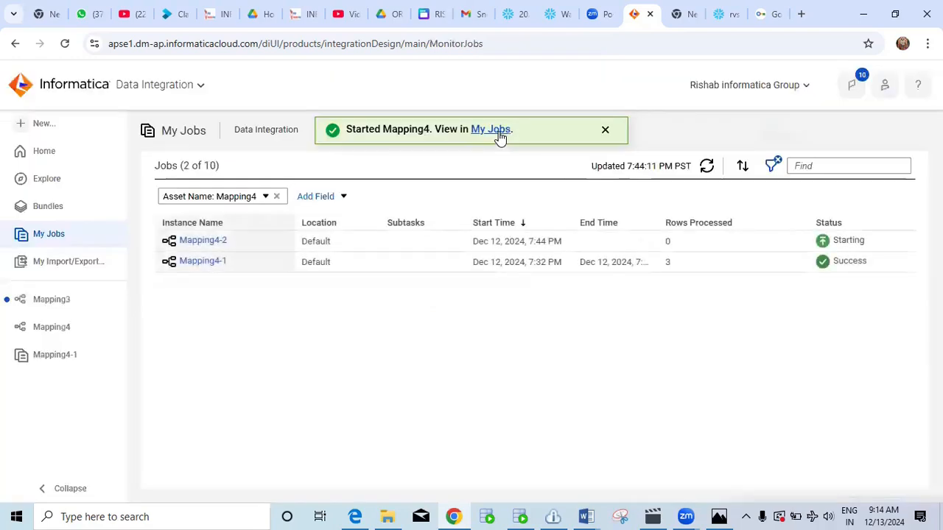
click(707, 166)
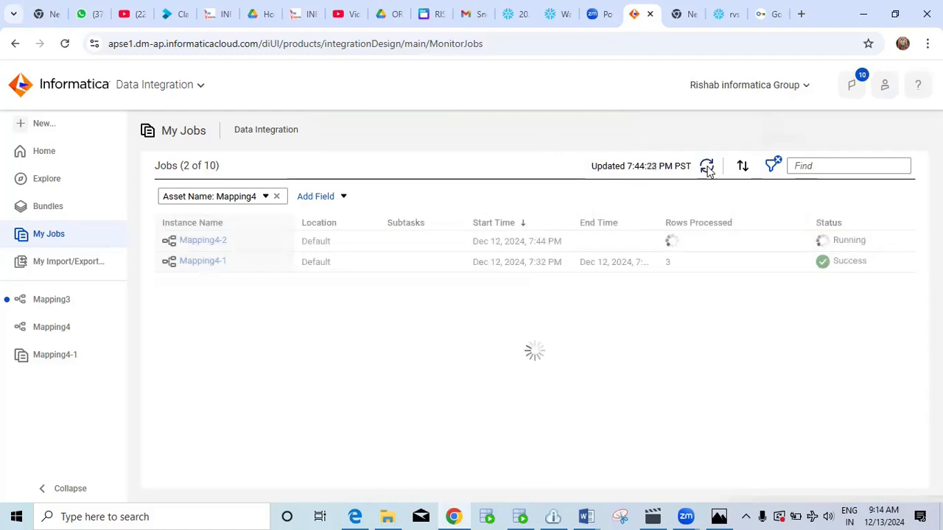
click(707, 167)
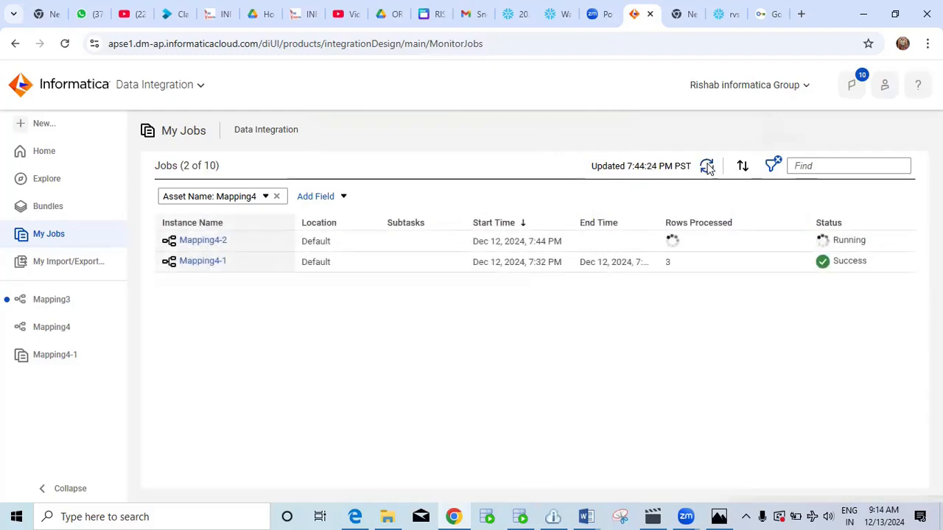
click(707, 167)
click(707, 167)
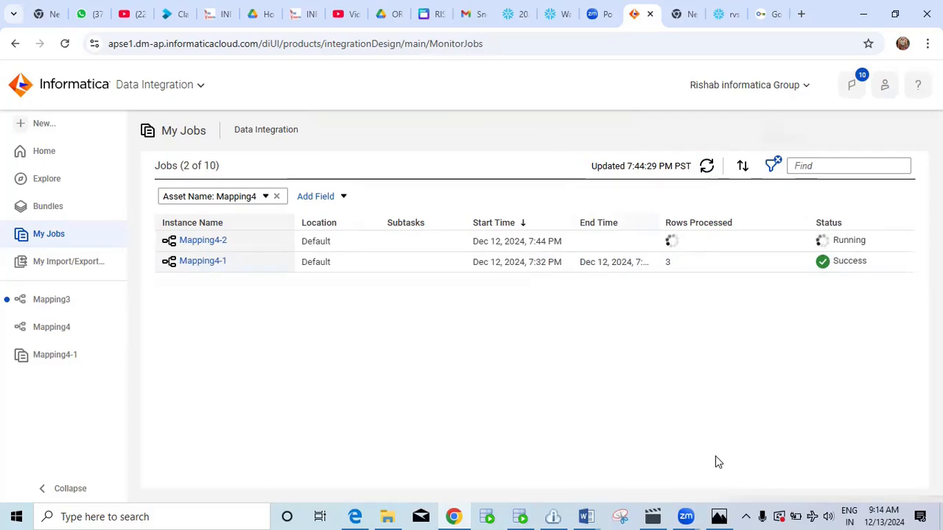
View the Secure Agent architecture diagram, confirm Mapping4-2 succeeded with 3 rows, then switch to SQL Developer.
click(719, 516)
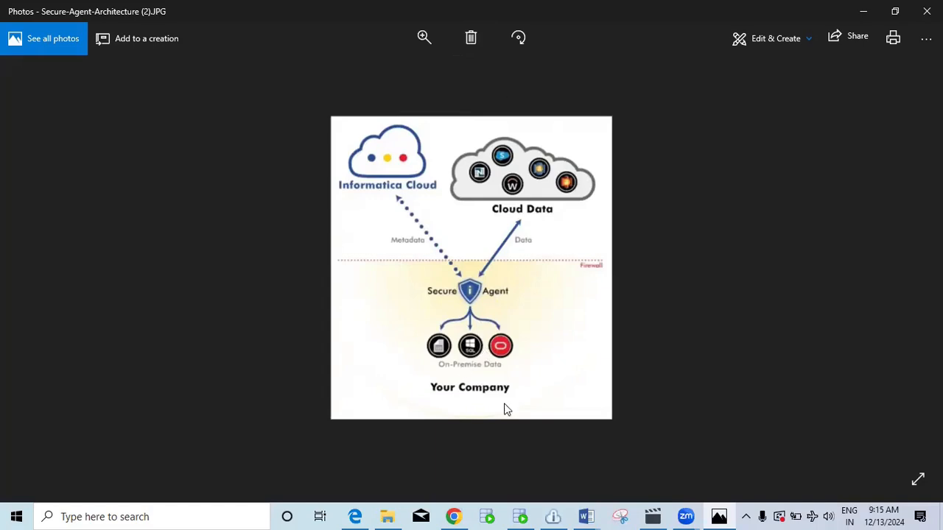
click(454, 516)
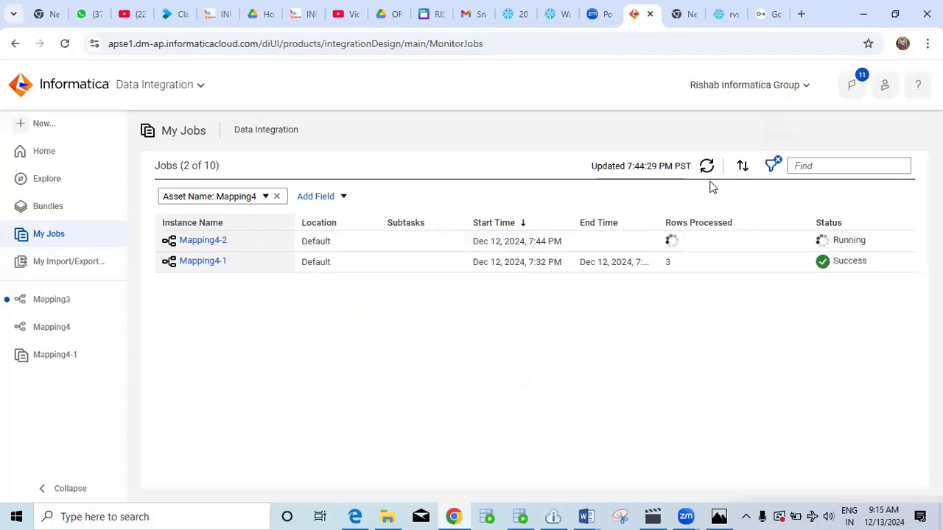
click(706, 167)
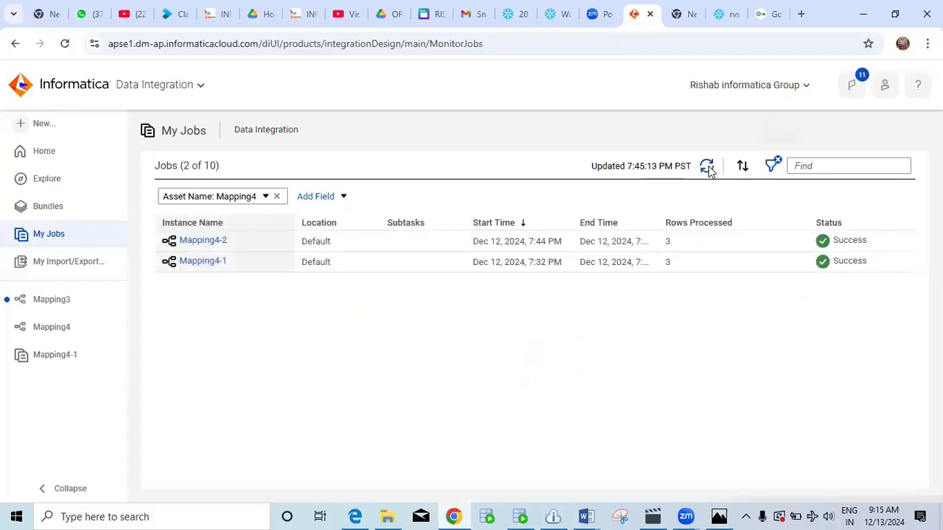
click(530, 511)
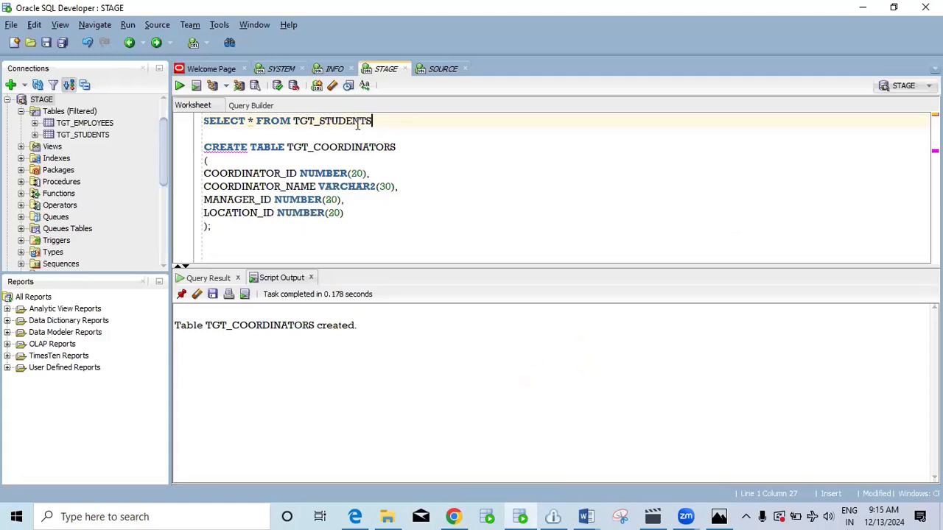
Query TGT_COORDINATORS instead of TGT_STUDENTS, showing 3 loaded rows, then show the Secure Agent diagram.
drag(412, 147, 286, 147)
key(ctrl+c)
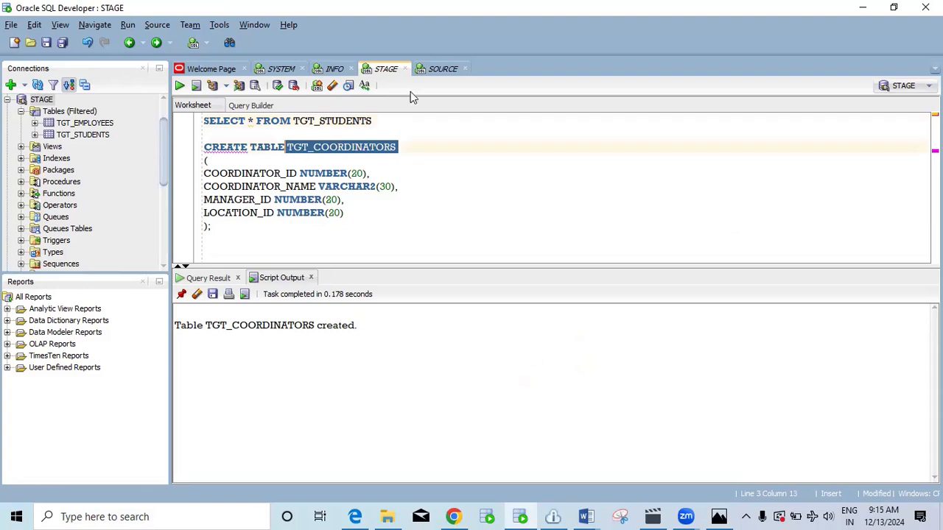
drag(393, 122, 292, 123)
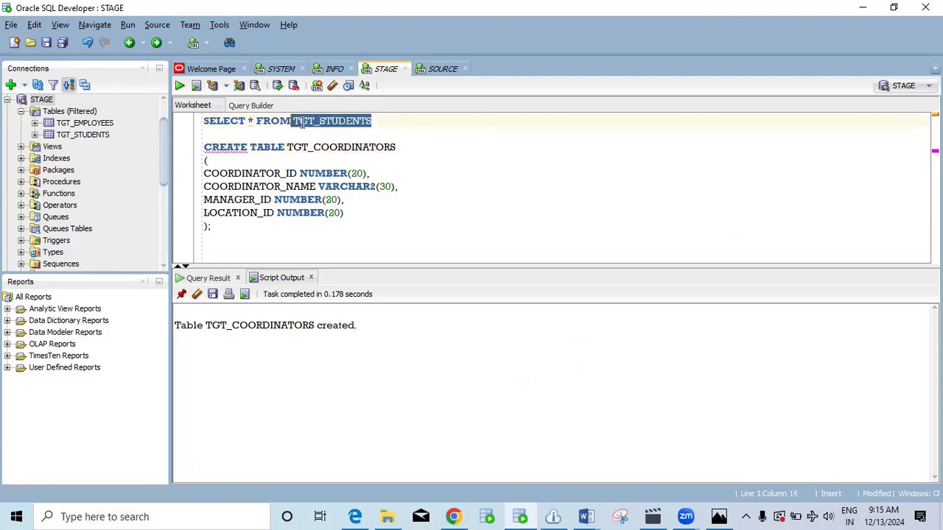
key(ctrl+v)
text(;)
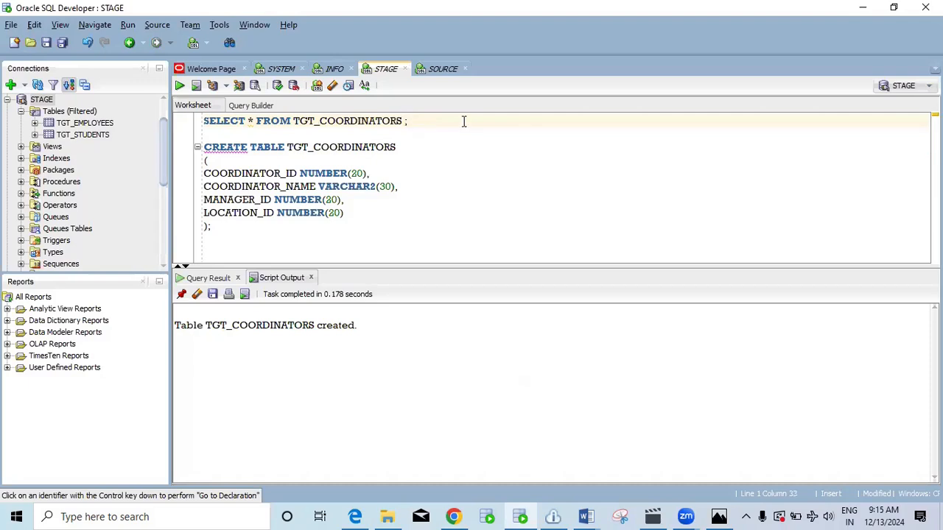
key(ctrl+Return)
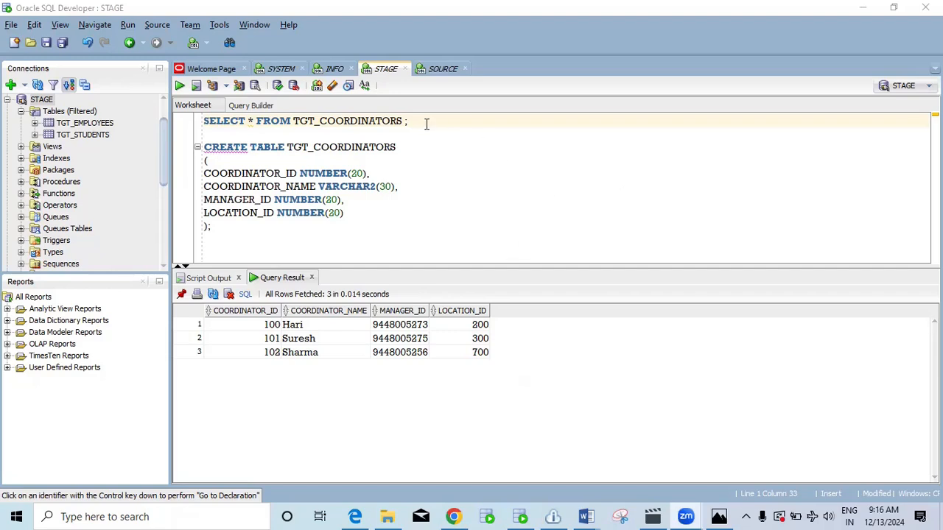
click(713, 511)
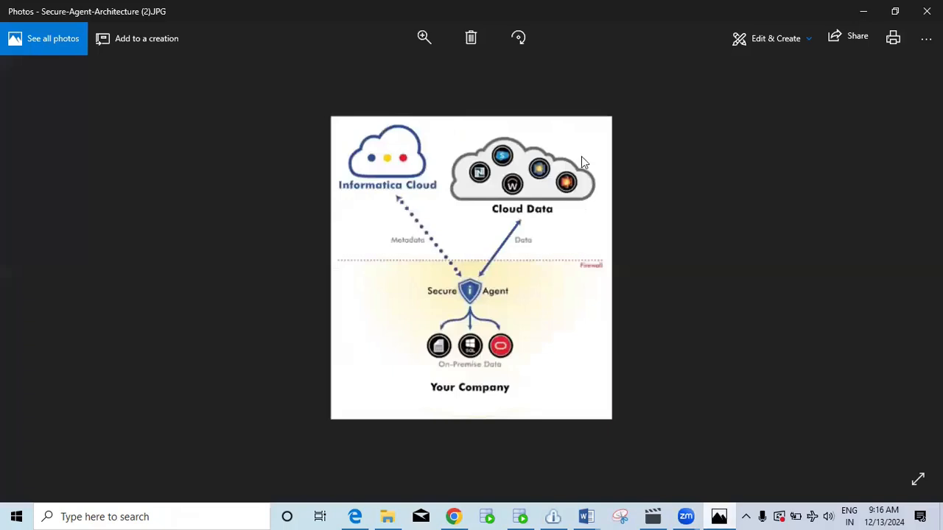